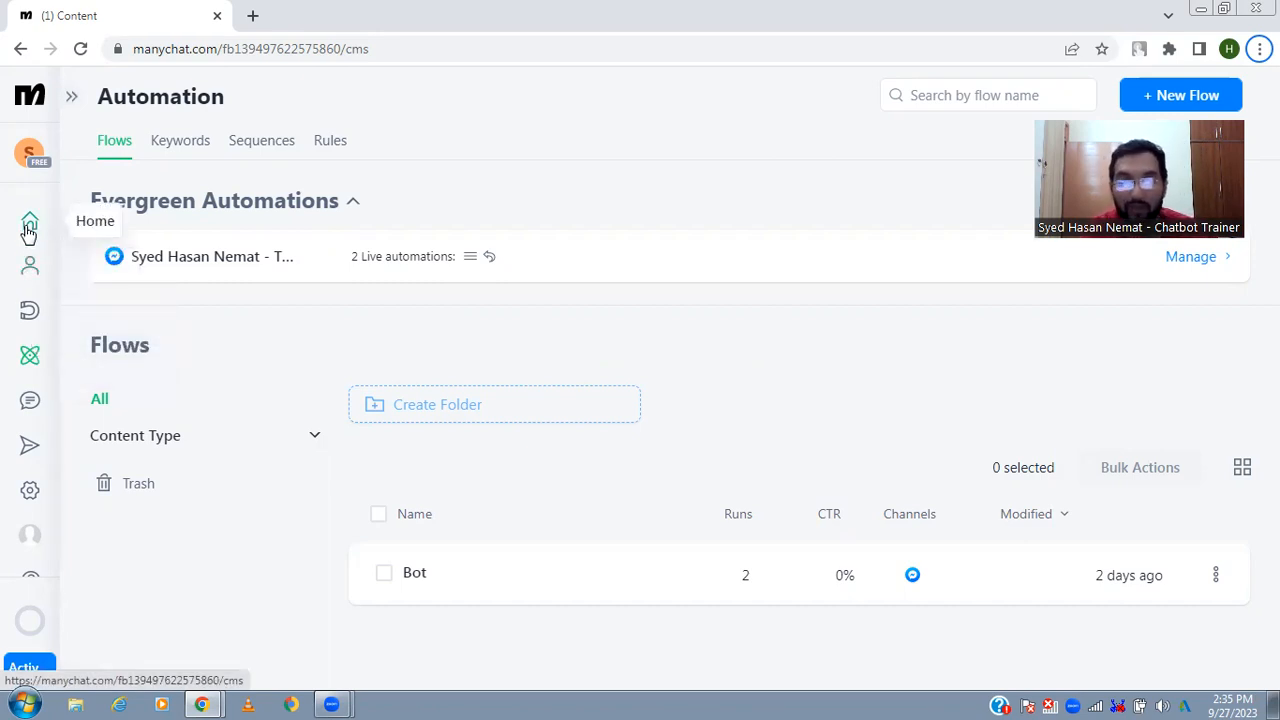
- Go to the Home dashboard, open the Hire an Agency resource and look over the agency partners page
{"action": "left_click", "coordinate": [28, 230]}
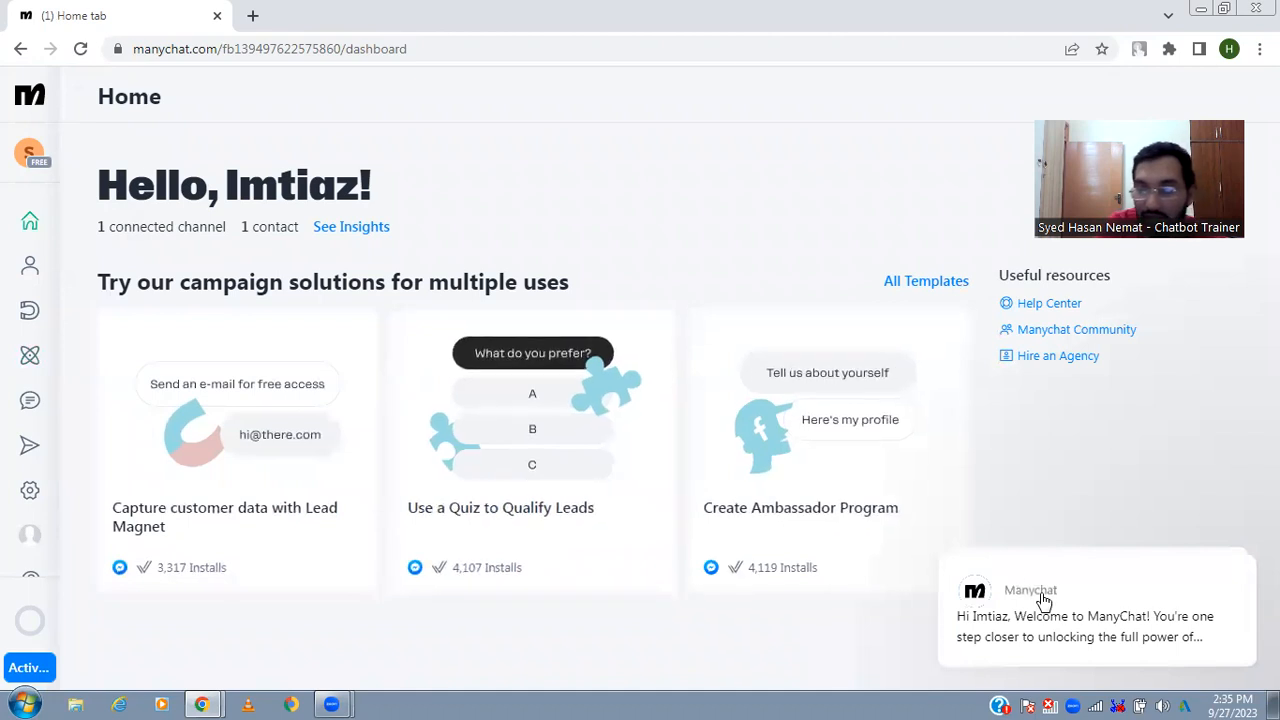
{"action": "left_click", "coordinate": [1187, 412]}
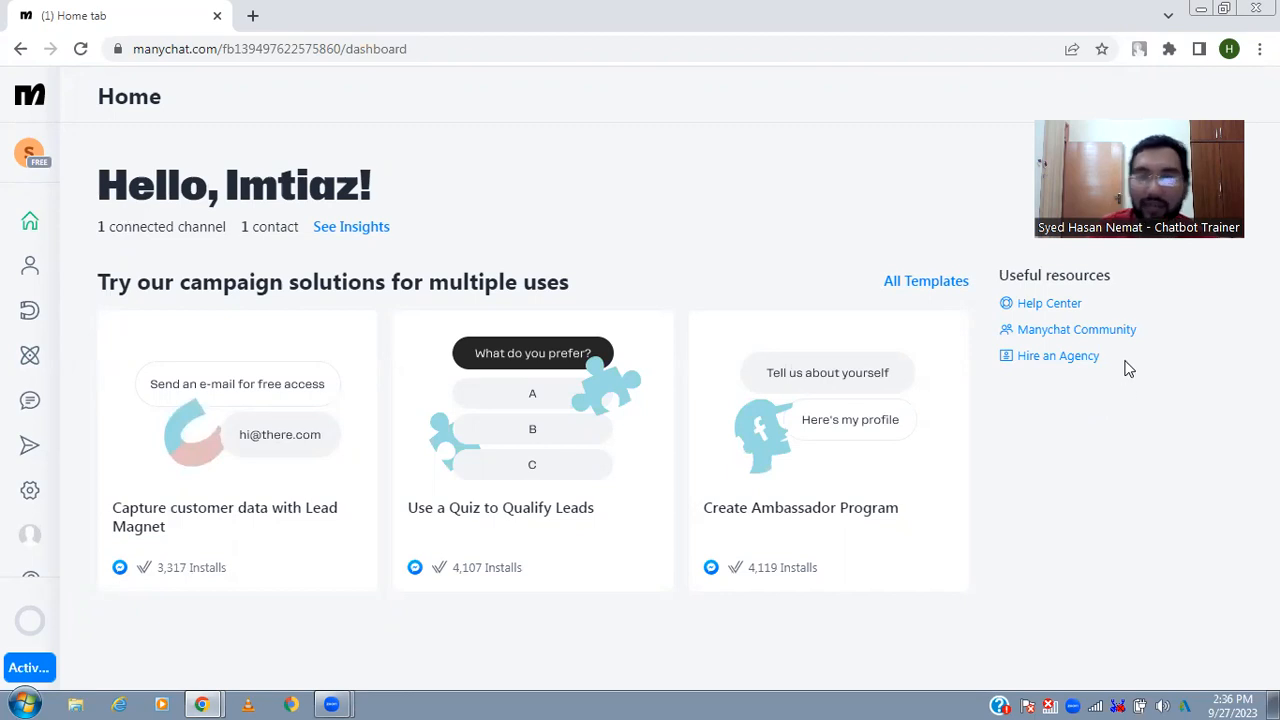
{"action": "left_click", "coordinate": [1084, 360]}
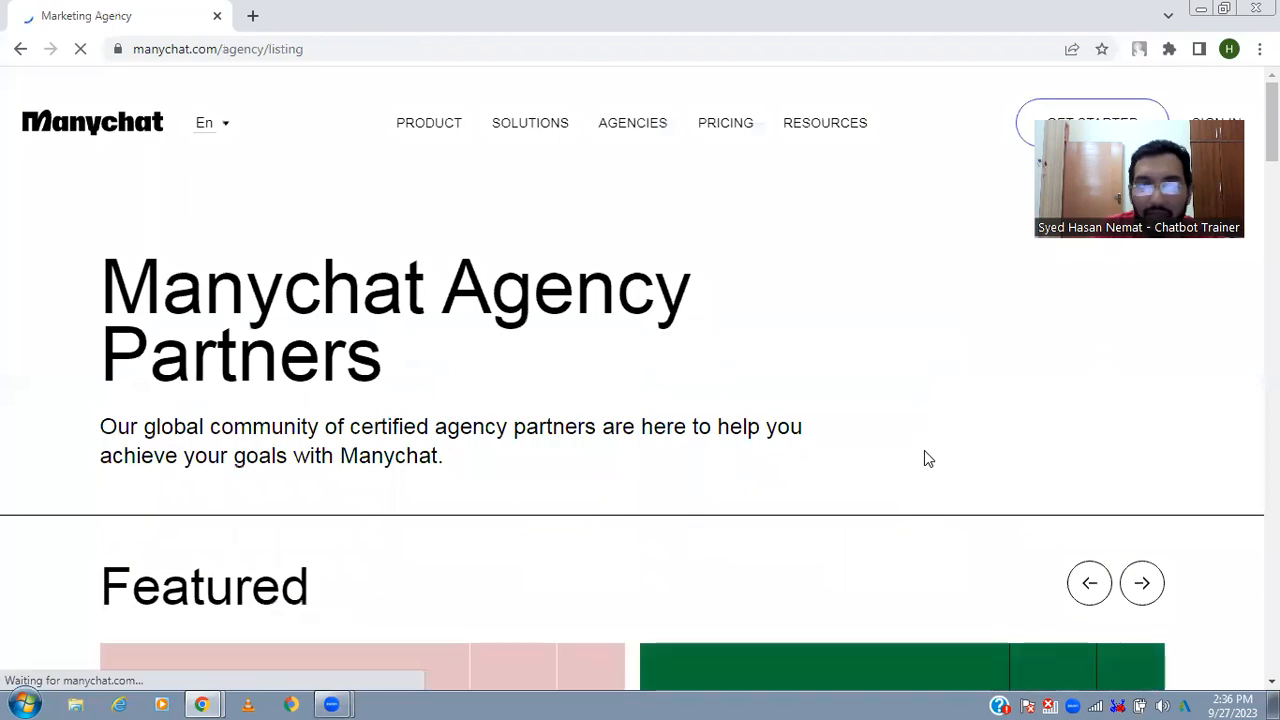
{"action": "scroll", "coordinate": [850, 406], "scroll_direction": "down", "scroll_amount": 5}
{"action": "scroll", "coordinate": [577, 357], "scroll_direction": "down", "scroll_amount": 5}
{"action": "scroll", "coordinate": [577, 357], "scroll_direction": "up", "scroll_amount": 5}
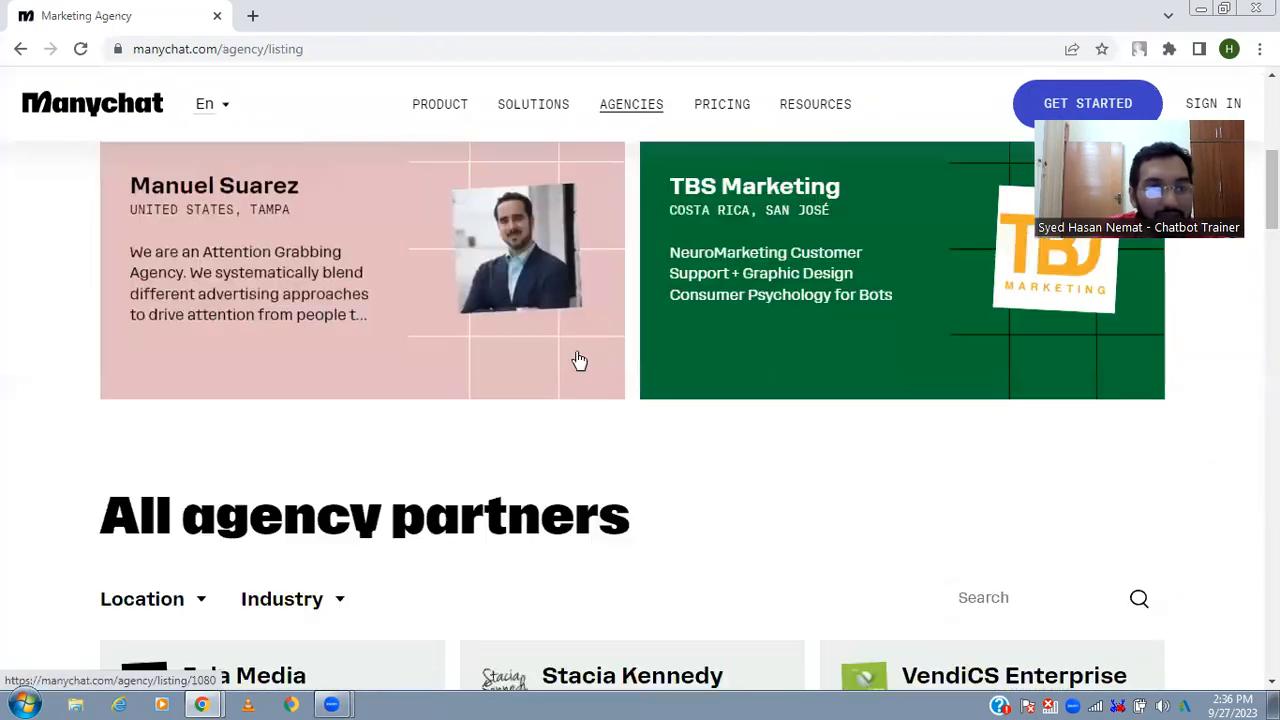
- Filter the list of all agency partners by the location Pakistan
{"action": "left_click", "coordinate": [182, 597]}
{"action": "scroll", "coordinate": [210, 585], "scroll_direction": "down", "scroll_amount": 3}
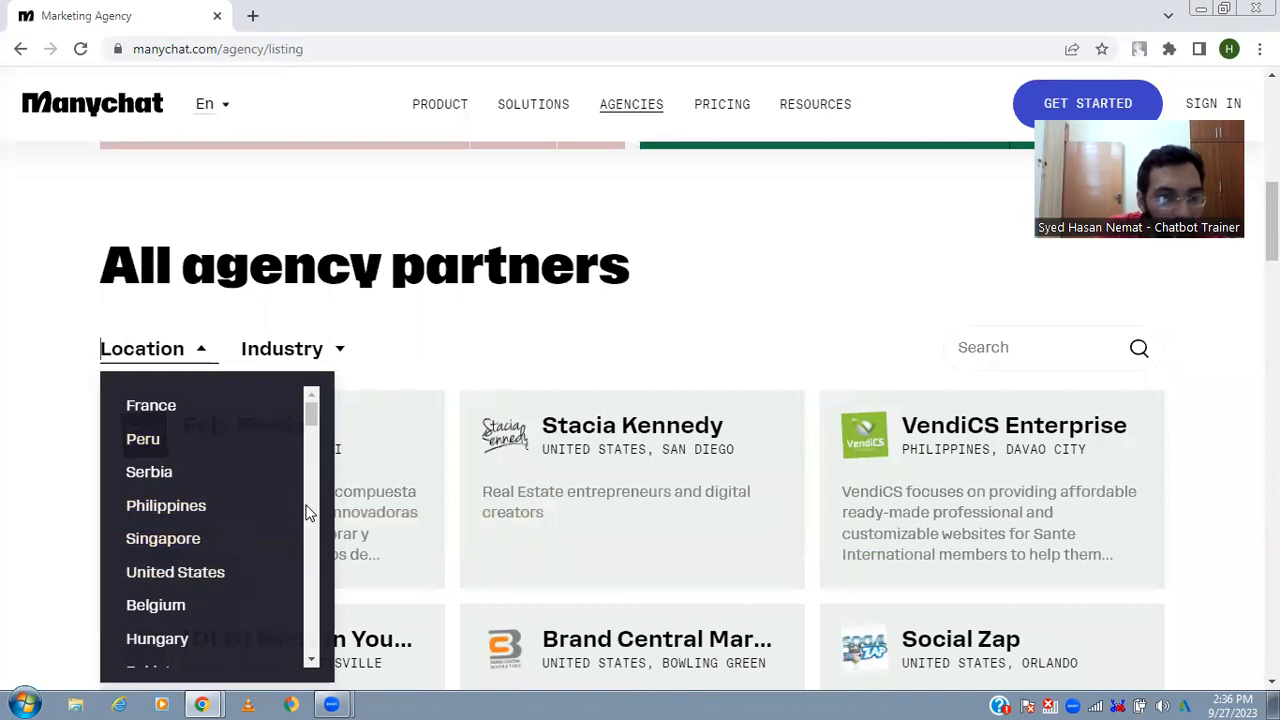
{"action": "scroll", "coordinate": [311, 522], "scroll_direction": "down", "scroll_amount": 3}
{"action": "scroll", "coordinate": [311, 522], "scroll_direction": "down", "scroll_amount": 3}
{"action": "scroll", "coordinate": [311, 450], "scroll_direction": "up", "scroll_amount": 3}
{"action": "left_click", "coordinate": [240, 440]}
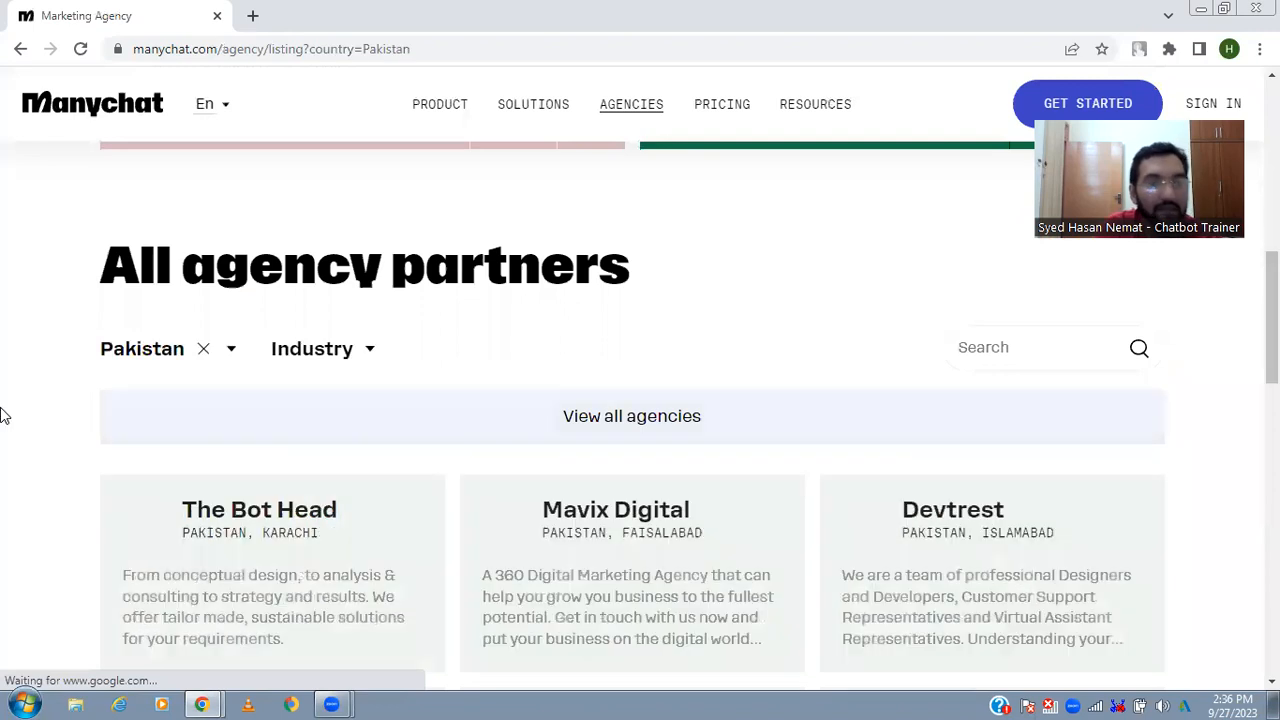
- Examine the agency partners listed for Pakistan, including their cities and service descriptions
{"action": "scroll", "coordinate": [0, 415], "scroll_direction": "down", "scroll_amount": 2}
{"action": "scroll", "coordinate": [0, 415], "scroll_direction": "down", "scroll_amount": 3}
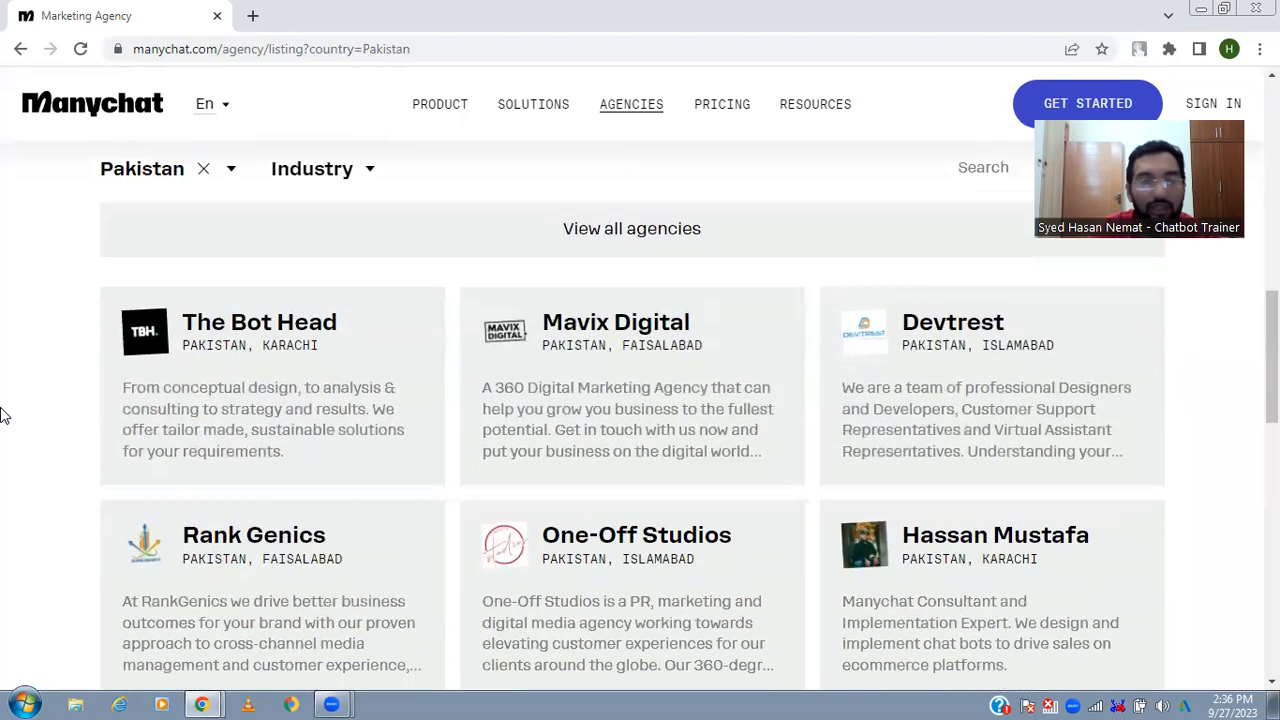
{"action": "scroll", "coordinate": [0, 415], "scroll_direction": "down", "scroll_amount": 2}
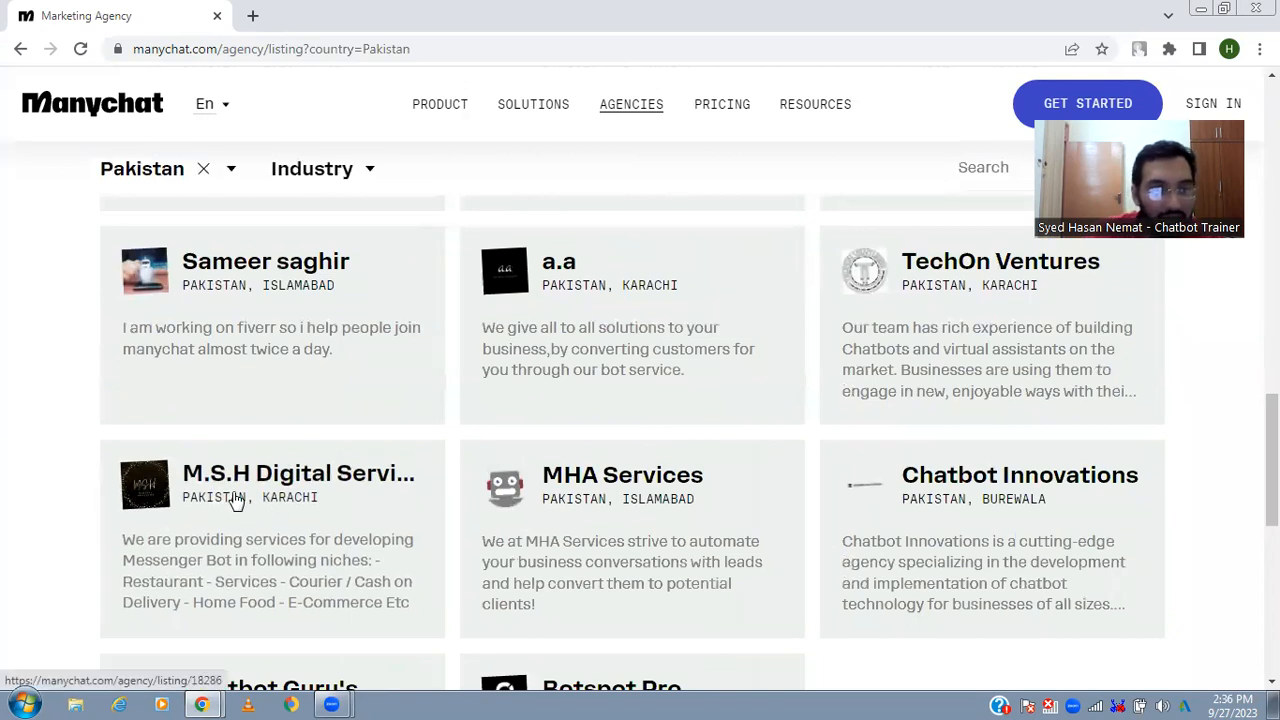
{"action": "scroll", "coordinate": [225, 502], "scroll_direction": "down", "scroll_amount": 2}
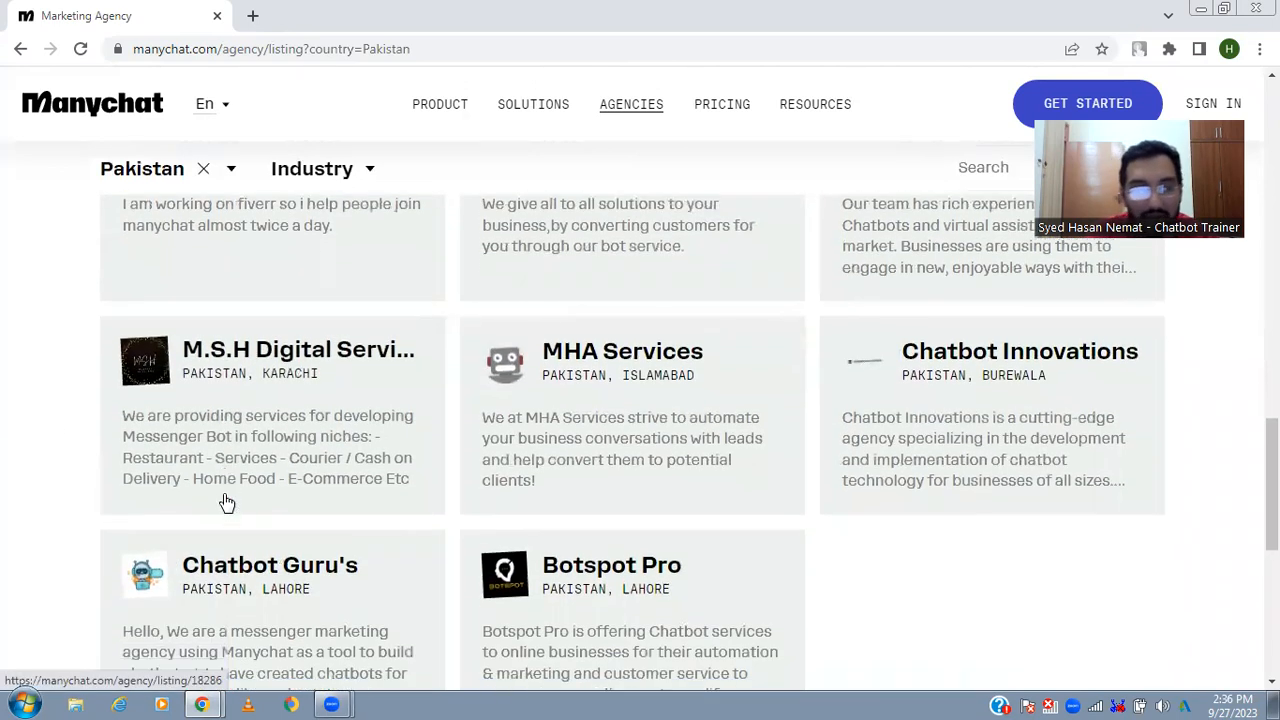
{"action": "scroll", "coordinate": [225, 502], "scroll_direction": "up", "scroll_amount": 2}
{"action": "scroll", "coordinate": [225, 502], "scroll_direction": "up", "scroll_amount": 3}
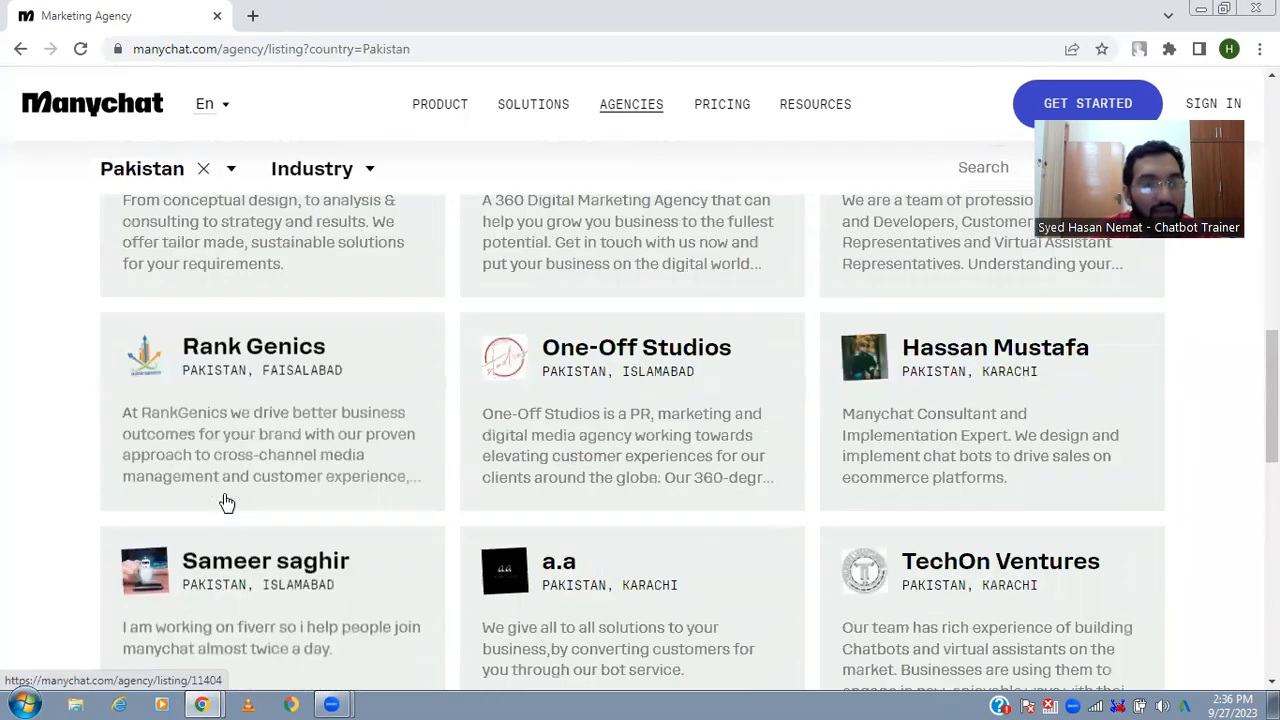
{"action": "scroll", "coordinate": [225, 502], "scroll_direction": "down", "scroll_amount": 3}
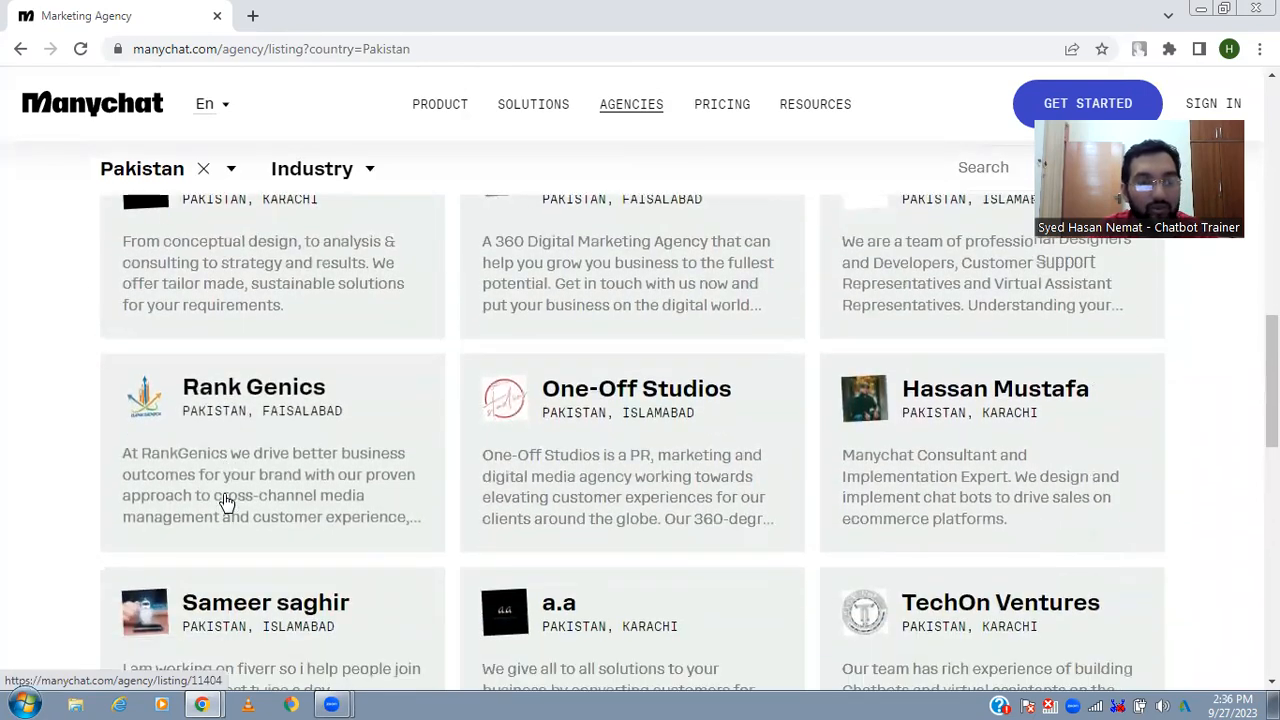
{"action": "scroll", "coordinate": [225, 502], "scroll_direction": "down", "scroll_amount": 1}
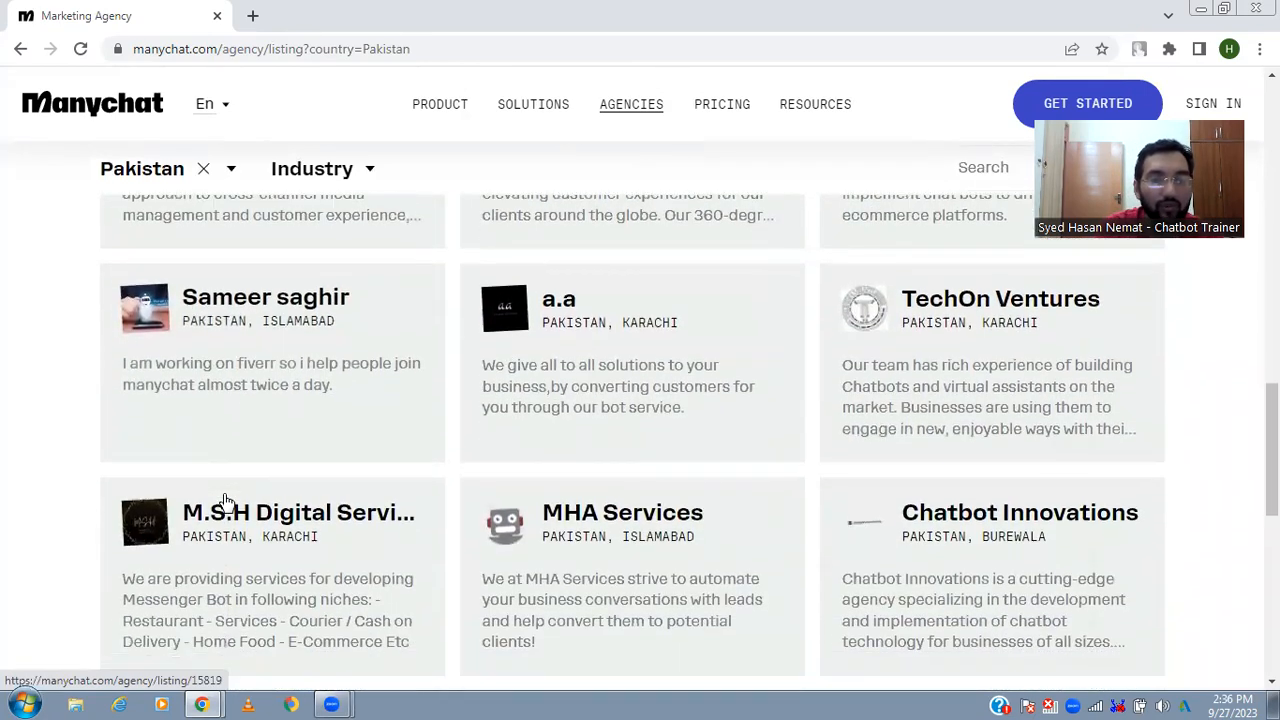
{"action": "scroll", "coordinate": [225, 502], "scroll_direction": "down", "scroll_amount": 1}
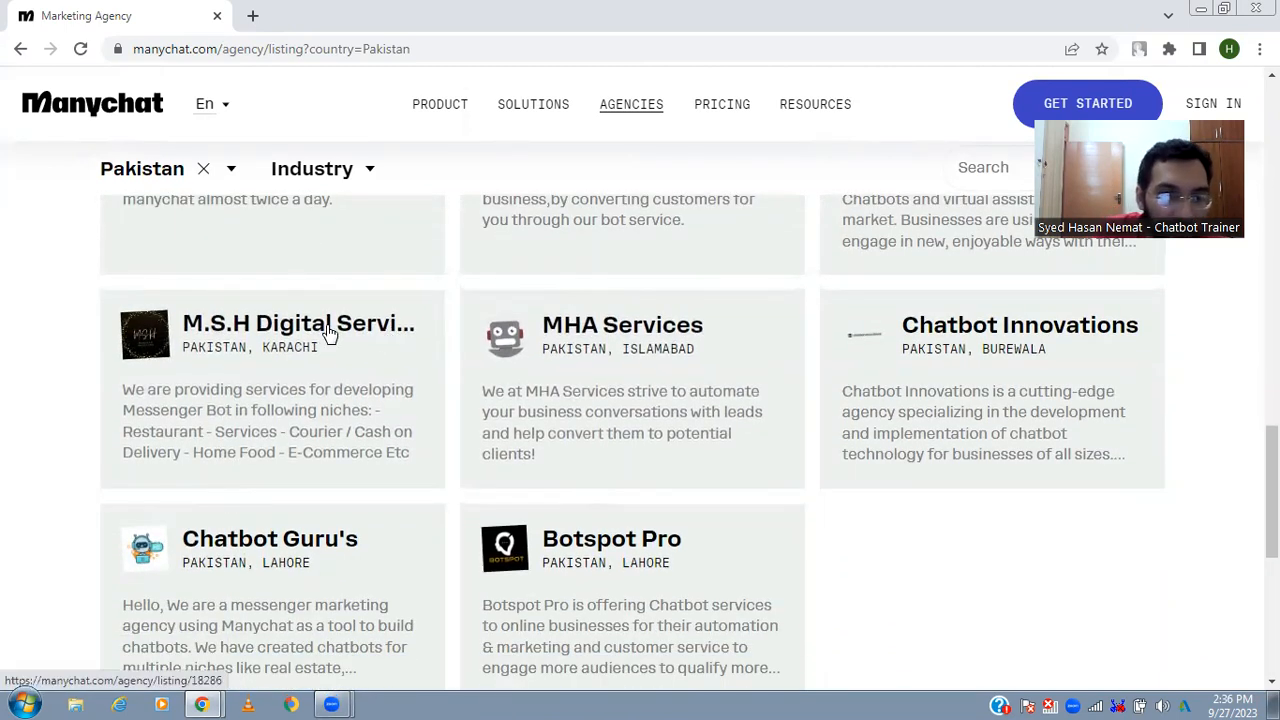
- Open the M.S.H Digital Services agency profile and review its About and Industries sections
{"action": "left_click", "coordinate": [191, 400]}
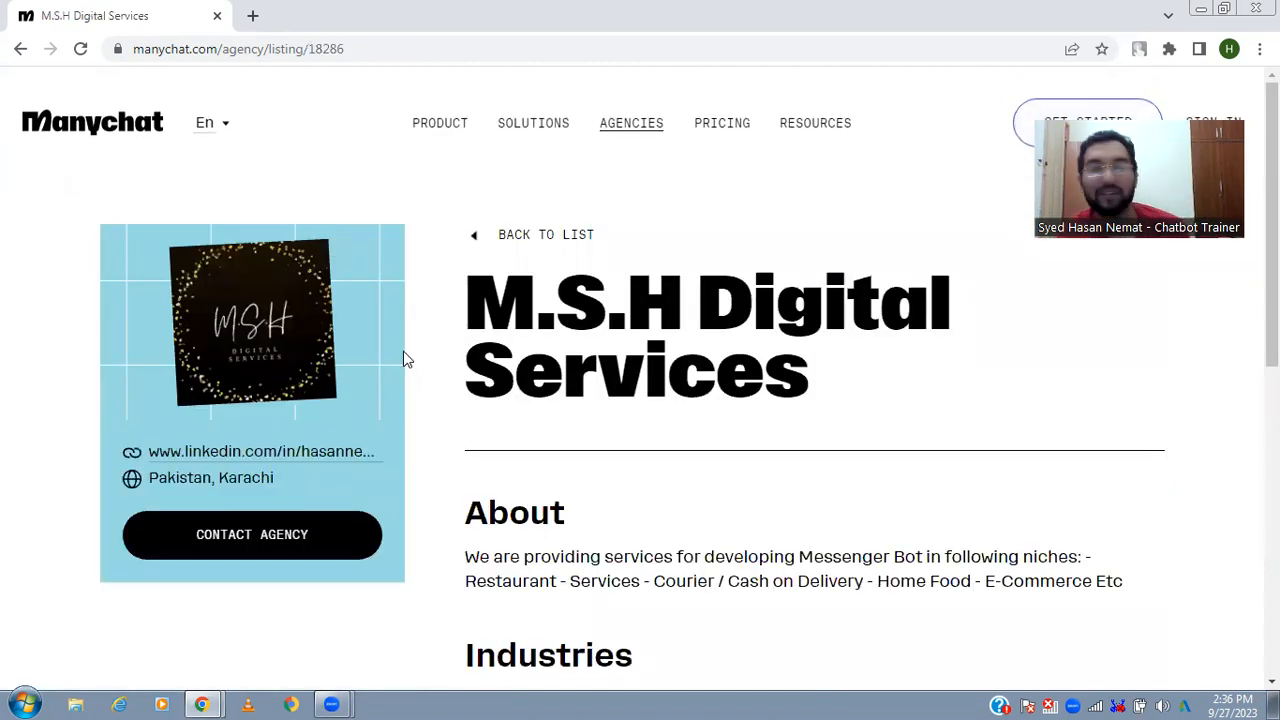
{"action": "left_click_drag", "start_coordinate": [466, 305], "coordinate": [752, 322]}
{"action": "left_click", "coordinate": [812, 436]}
{"action": "scroll", "coordinate": [812, 436], "scroll_direction": "down", "scroll_amount": 3}
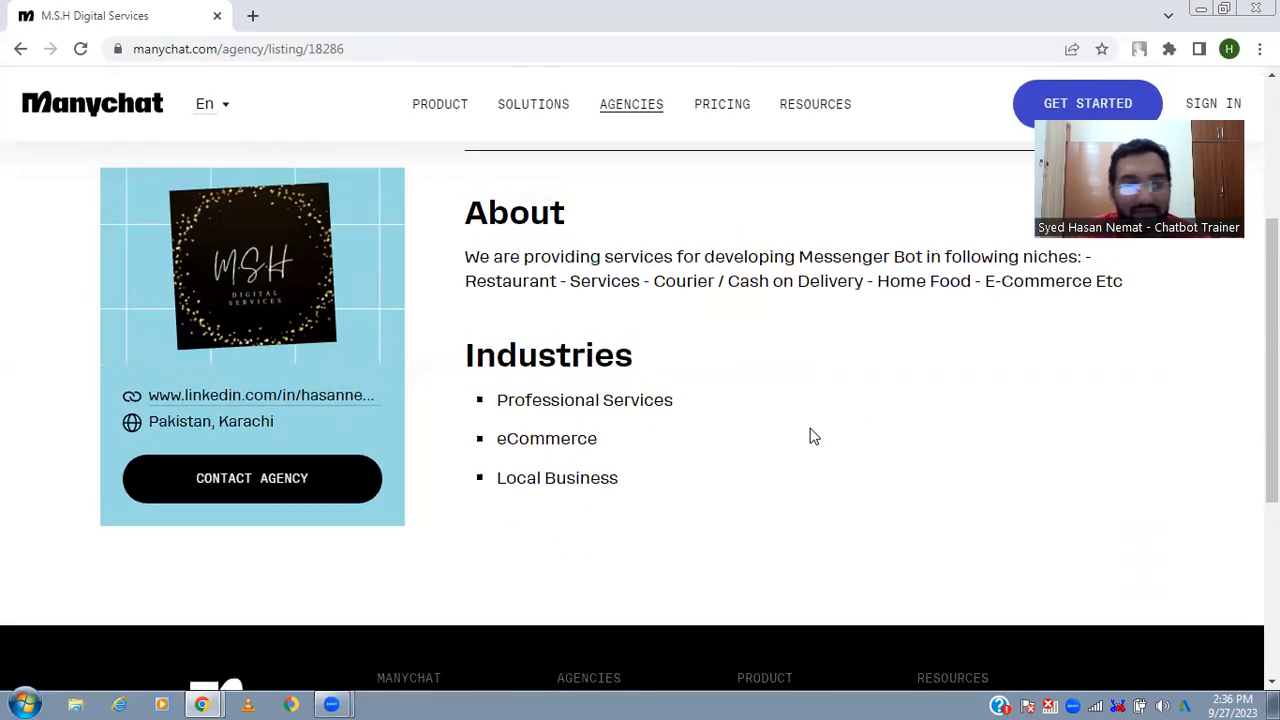
{"action": "scroll", "coordinate": [812, 436], "scroll_direction": "up", "scroll_amount": 2}
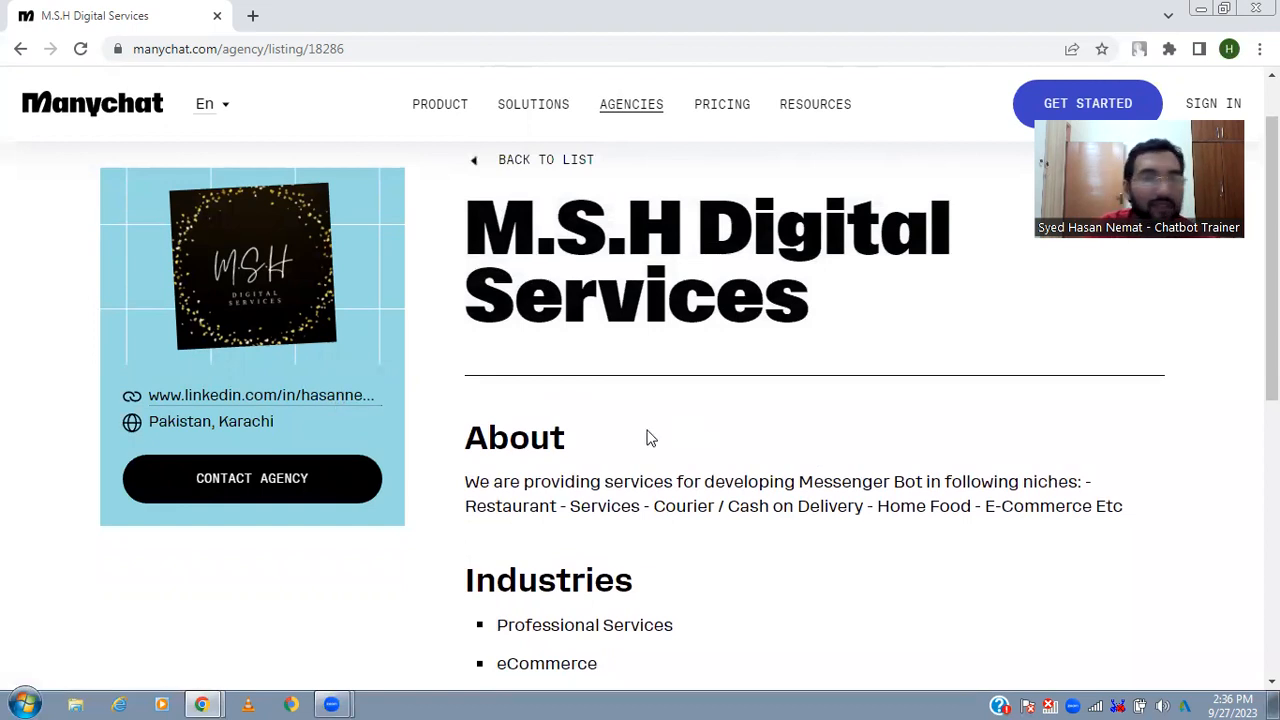
{"action": "scroll", "coordinate": [648, 437], "scroll_direction": "up", "scroll_amount": 1}
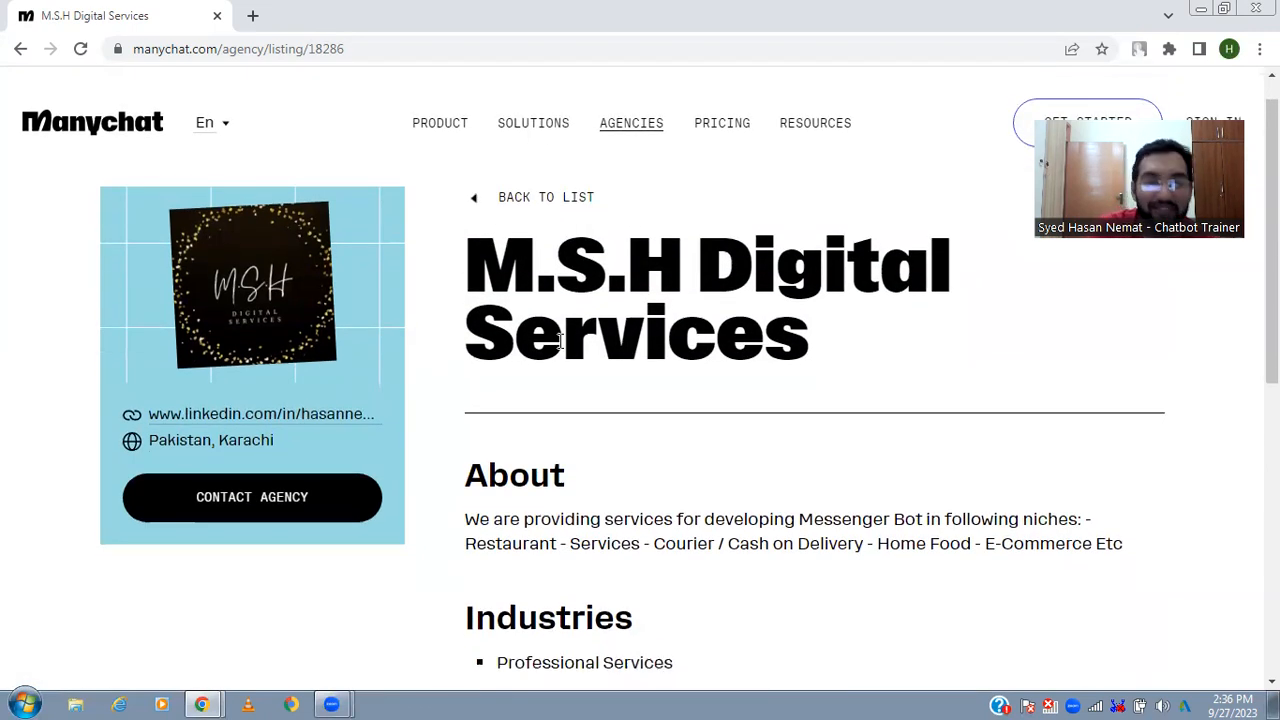
- Leave the agency profile and go back through the agency listing to the Home dashboard
{"action": "left_click", "coordinate": [475, 204]}
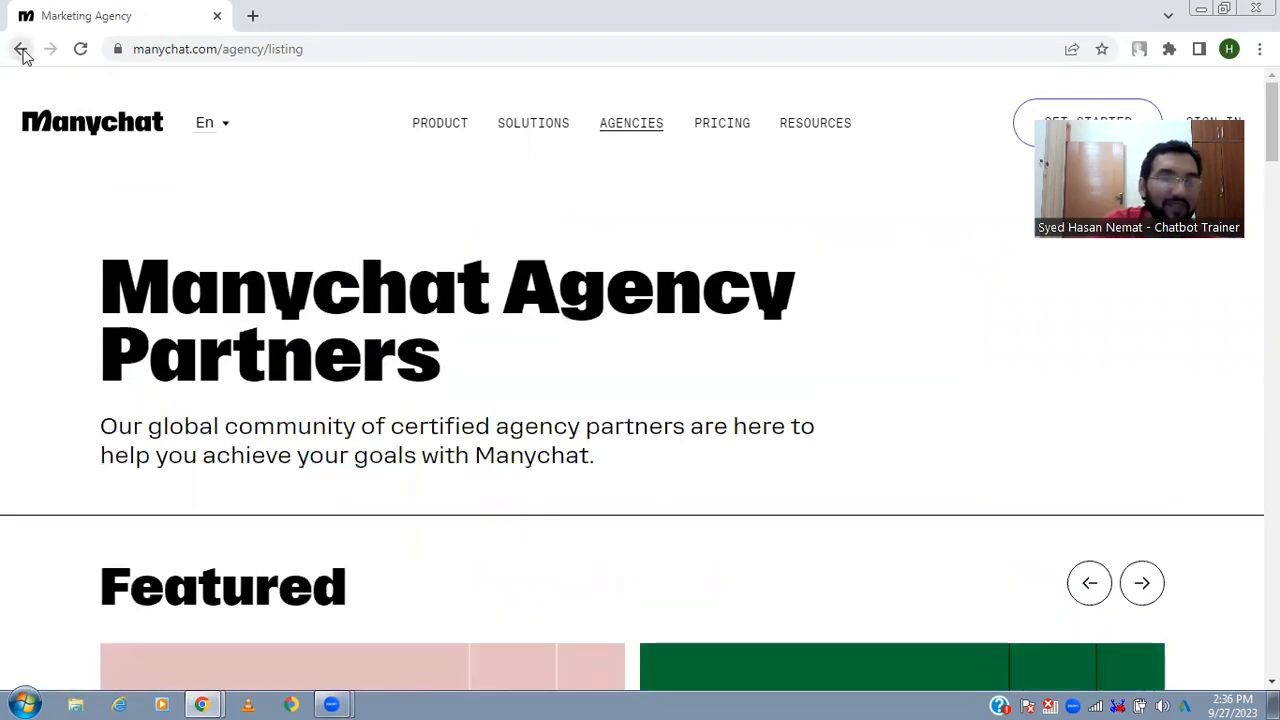
{"action": "left_click", "coordinate": [22, 50]}
{"action": "left_click", "coordinate": [22, 50]}
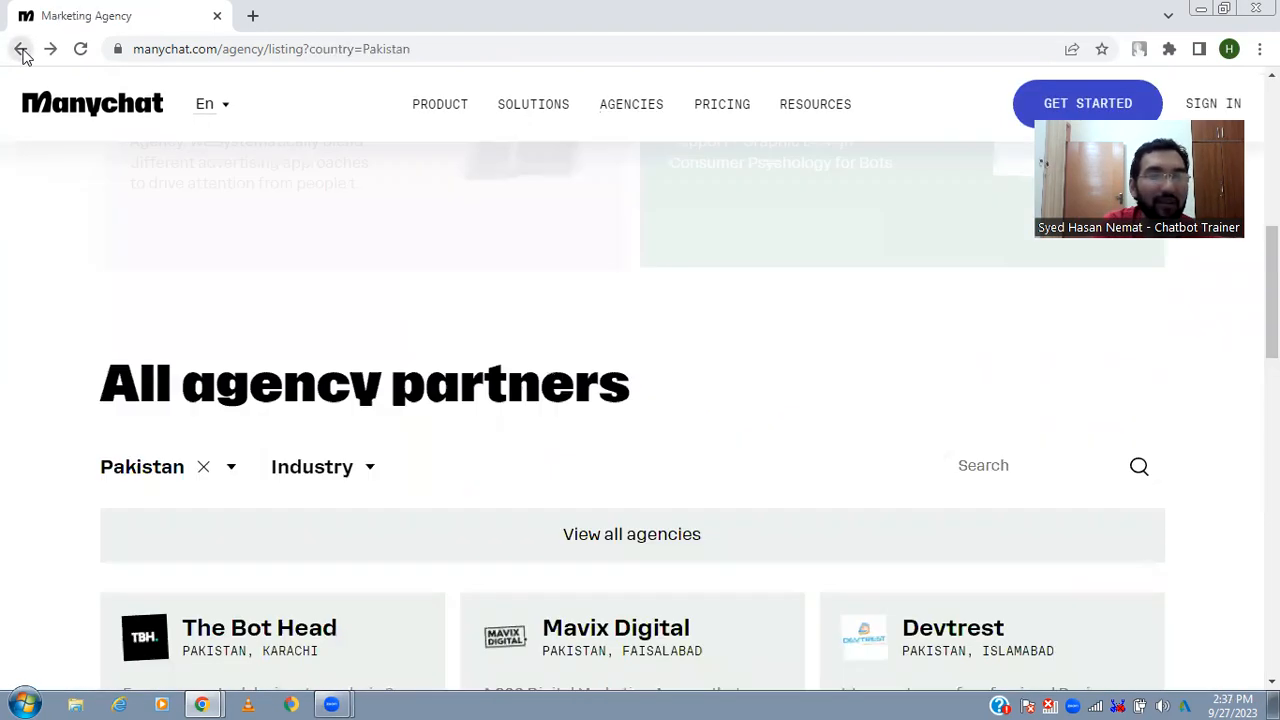
{"action": "left_click", "coordinate": [22, 50]}
{"action": "left_click", "coordinate": [22, 50]}
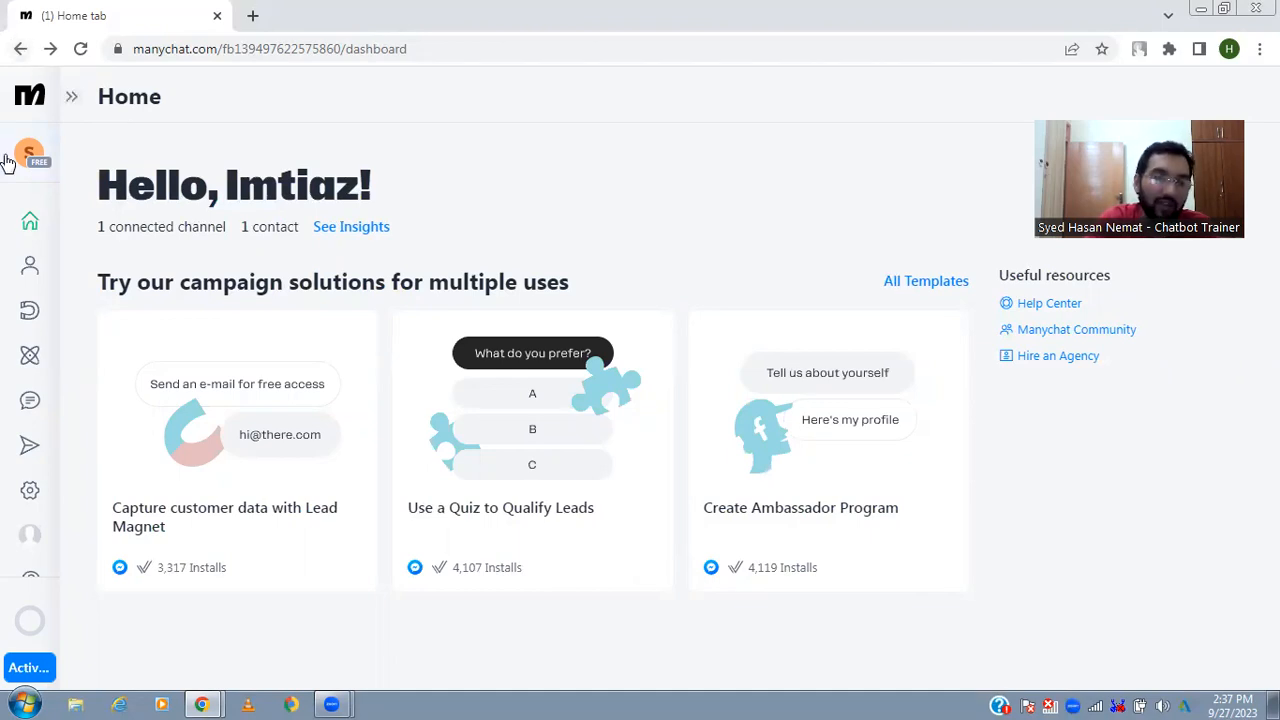
- Open the Bot flow from the Automation section, look over its steps, and start editing it in the Flow Builder
{"action": "left_click", "coordinate": [14, 360]}
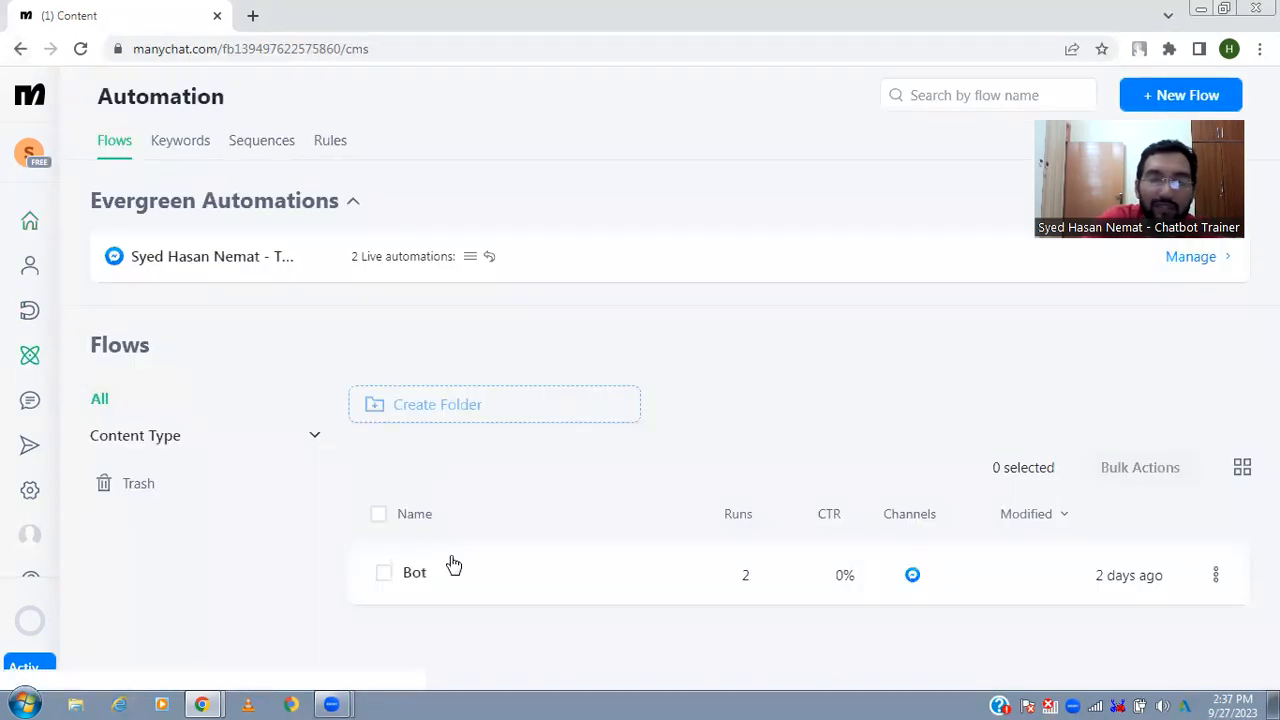
{"action": "left_click", "coordinate": [451, 566]}
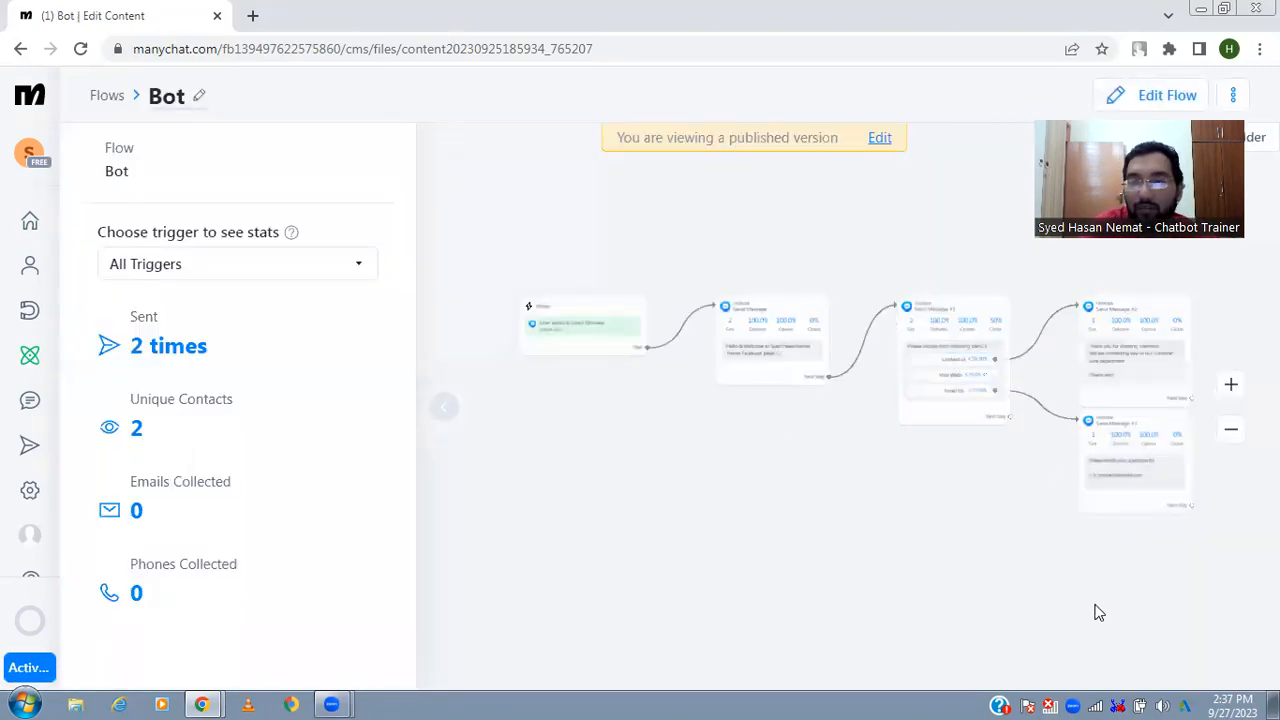
{"action": "left_click", "coordinate": [1230, 387]}
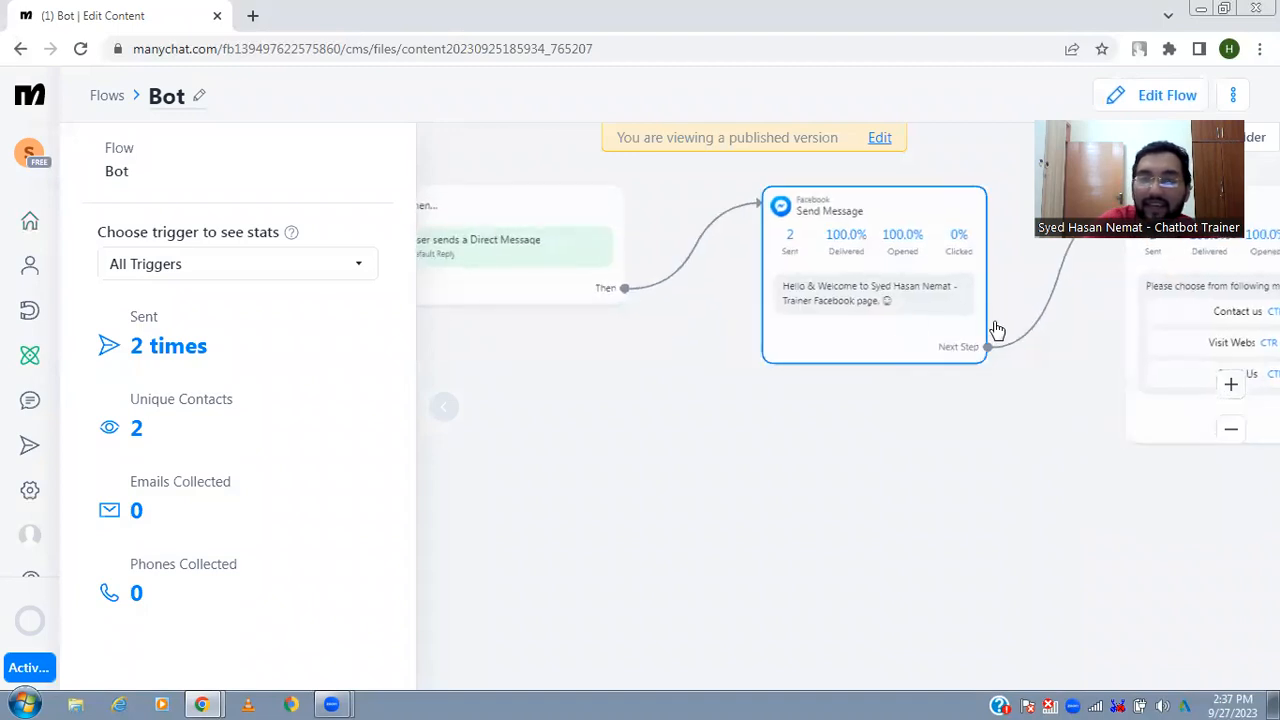
{"action": "scroll", "coordinate": [920, 340], "scroll_direction": "right", "scroll_amount": 3}
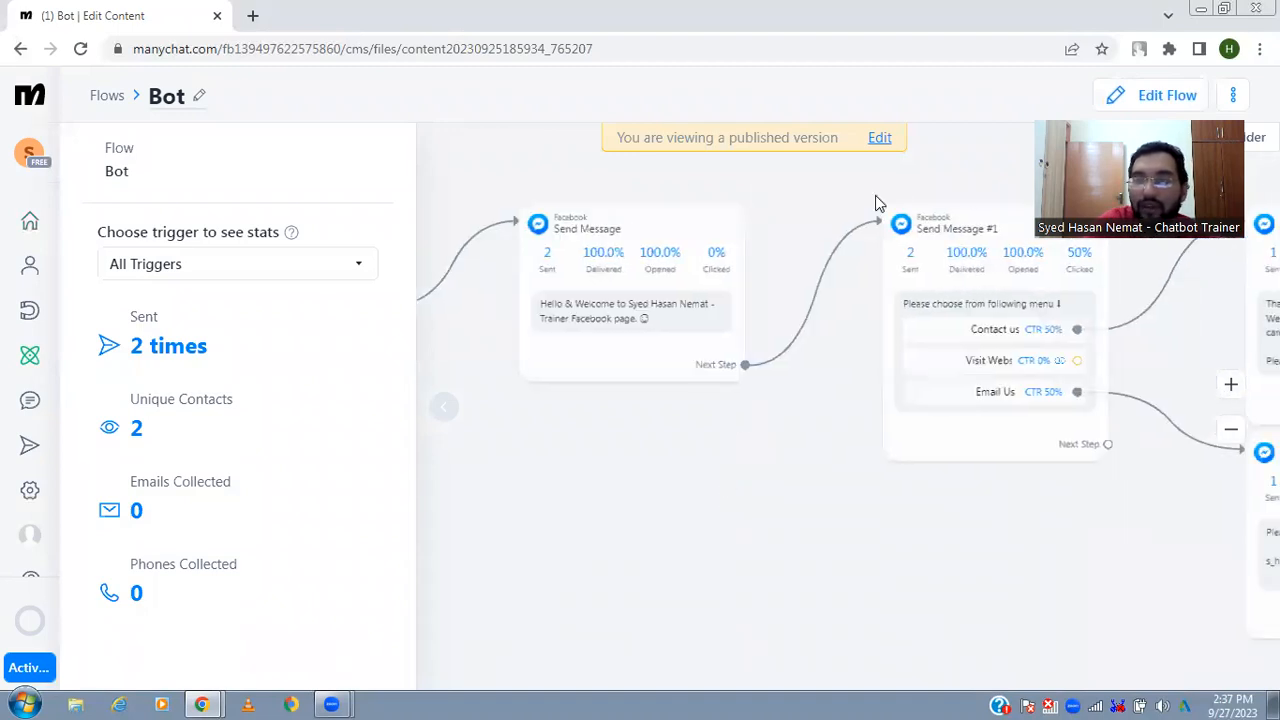
{"action": "left_click", "coordinate": [1150, 96]}
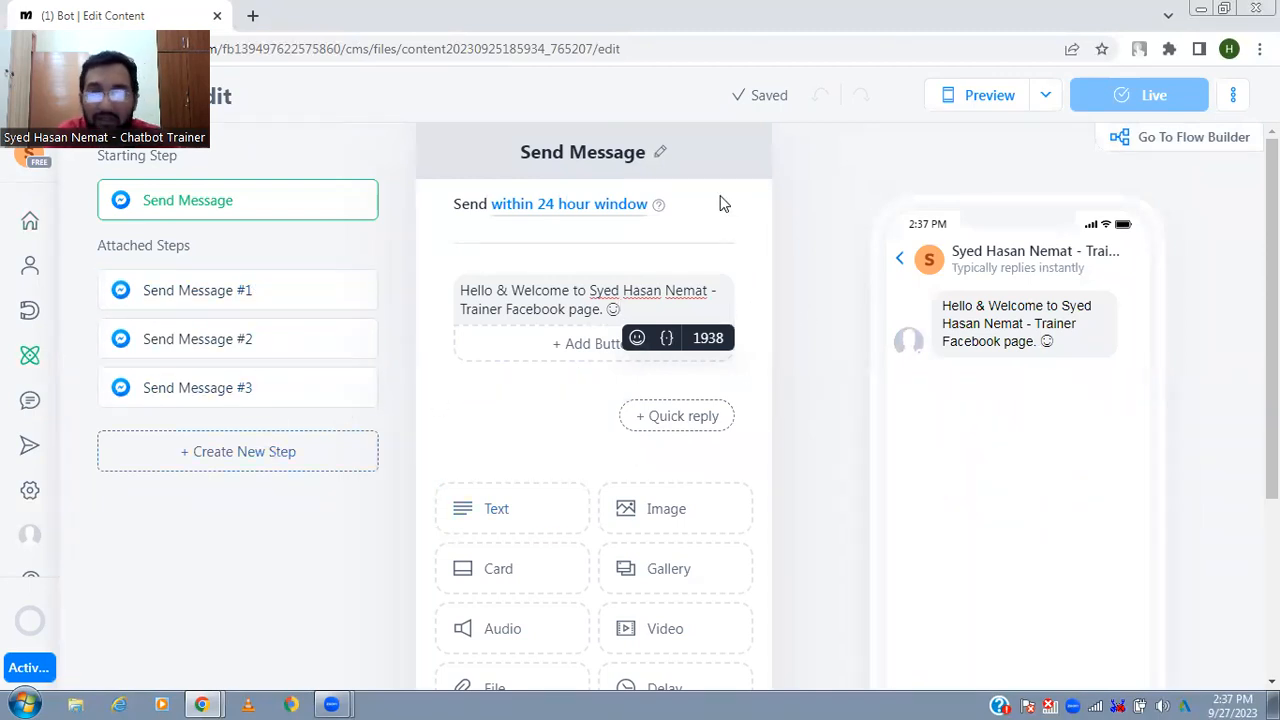
{"action": "left_click", "coordinate": [1144, 147]}
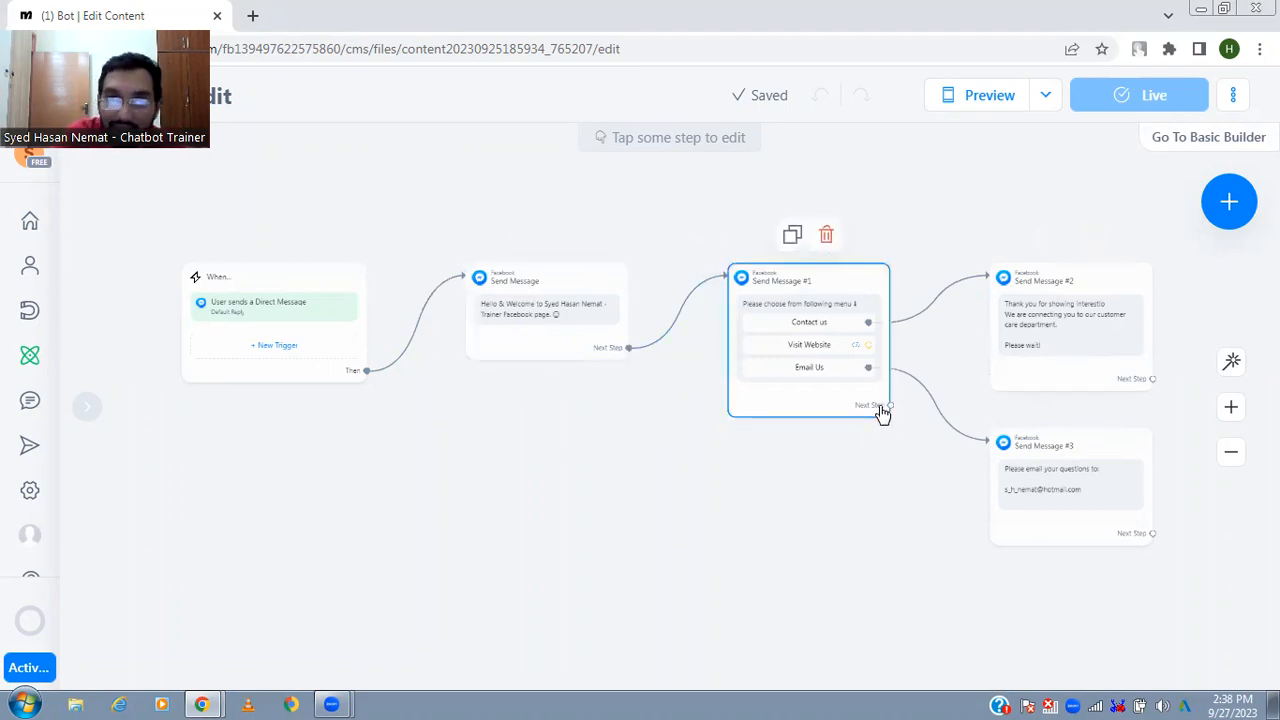
- Consult the Manychat -ESP.pdf outline for the Lecture 3 points on creating chatbot flows and flow types, returning to the Flow Builder
{"action": "key", "text": "alt+Tab"}
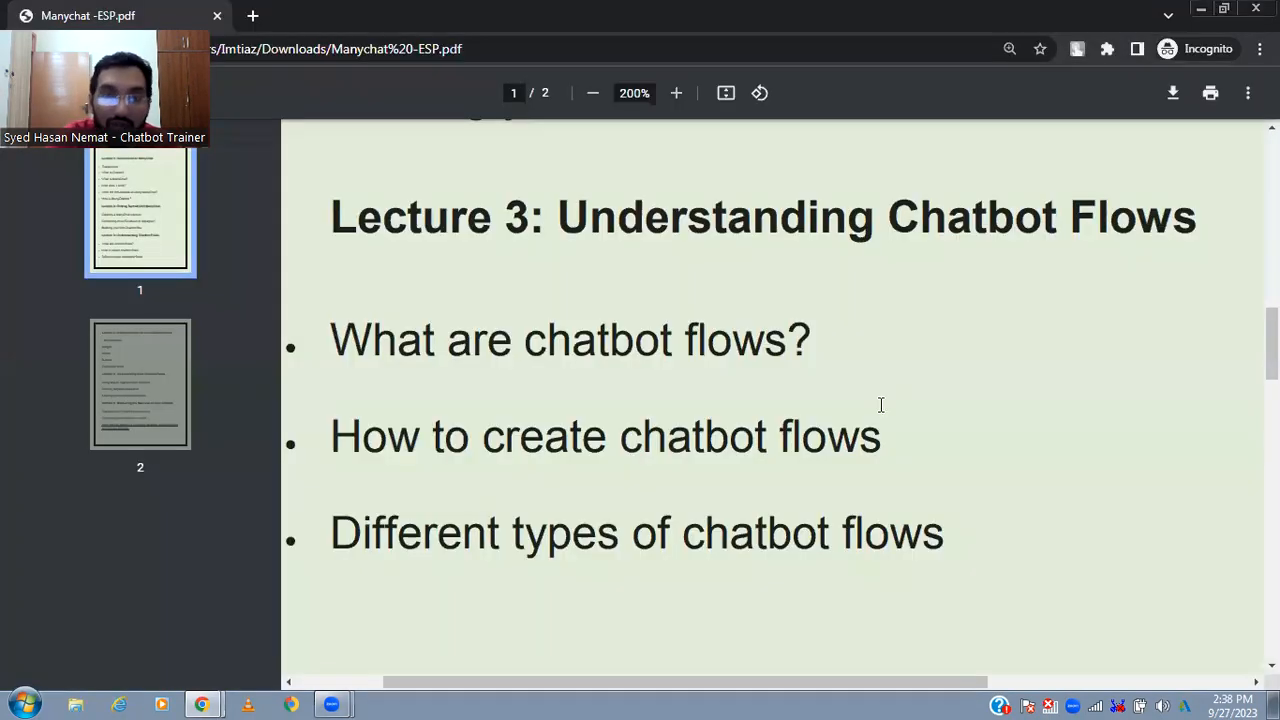
{"action": "left_click_drag", "start_coordinate": [328, 437], "coordinate": [624, 470]}
{"action": "key", "text": "alt+Tab"}
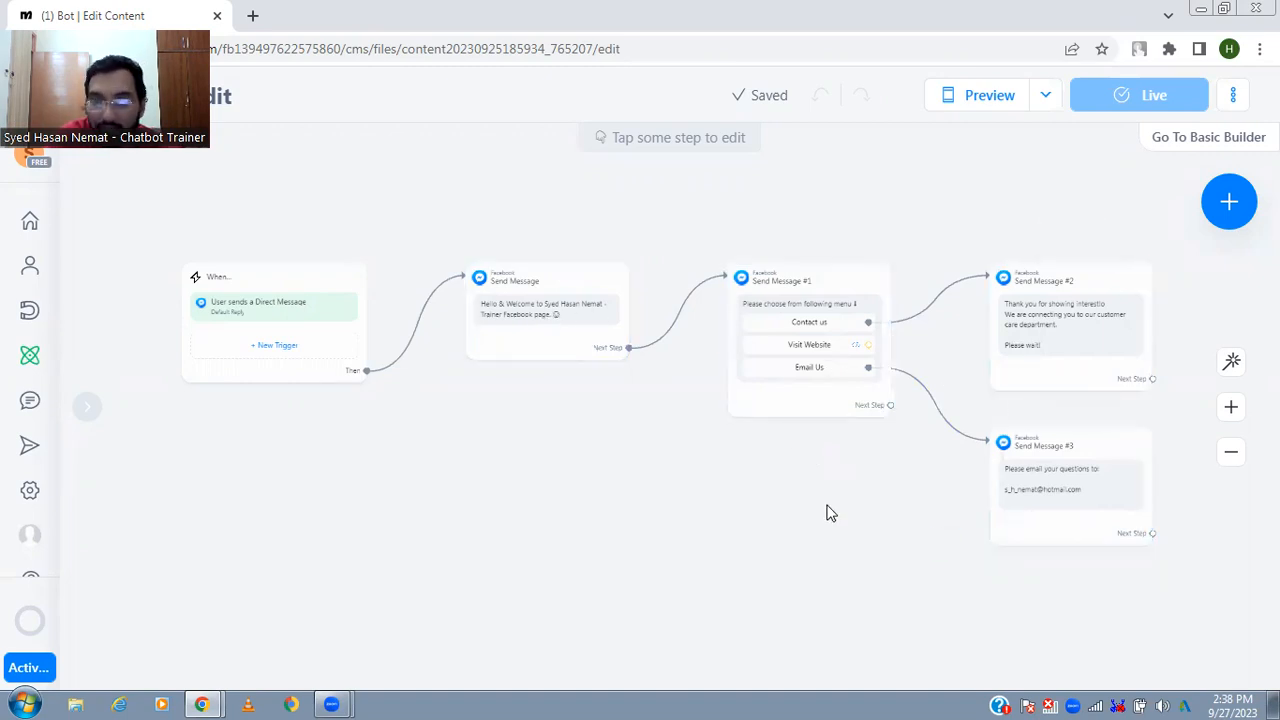
{"action": "key", "text": "alt+Tab"}
{"action": "left_click_drag", "start_coordinate": [498, 550], "coordinate": [851, 618]}
{"action": "key", "text": "alt+Tab"}
- Launch Word and create a blank document
{"action": "key", "text": "super"}
{"action": "type", "text": "wor"}
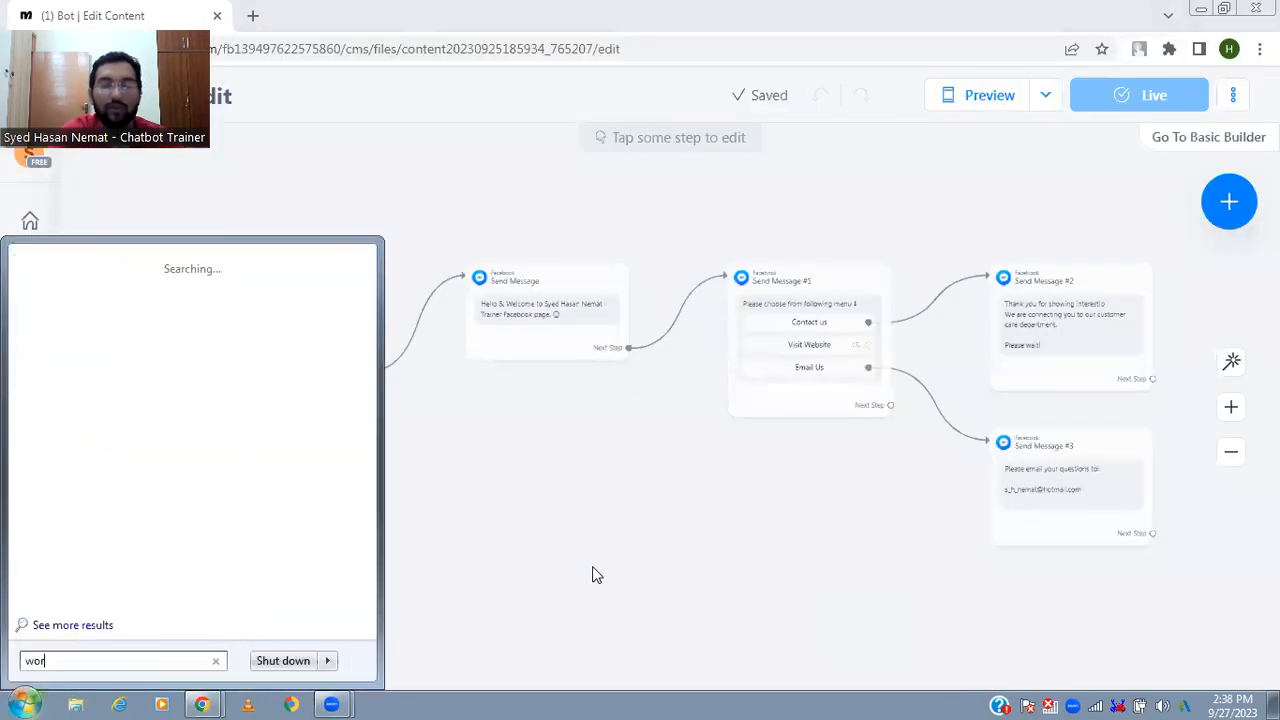
{"action": "type", "text": "d"}
{"action": "key", "text": "Return"}
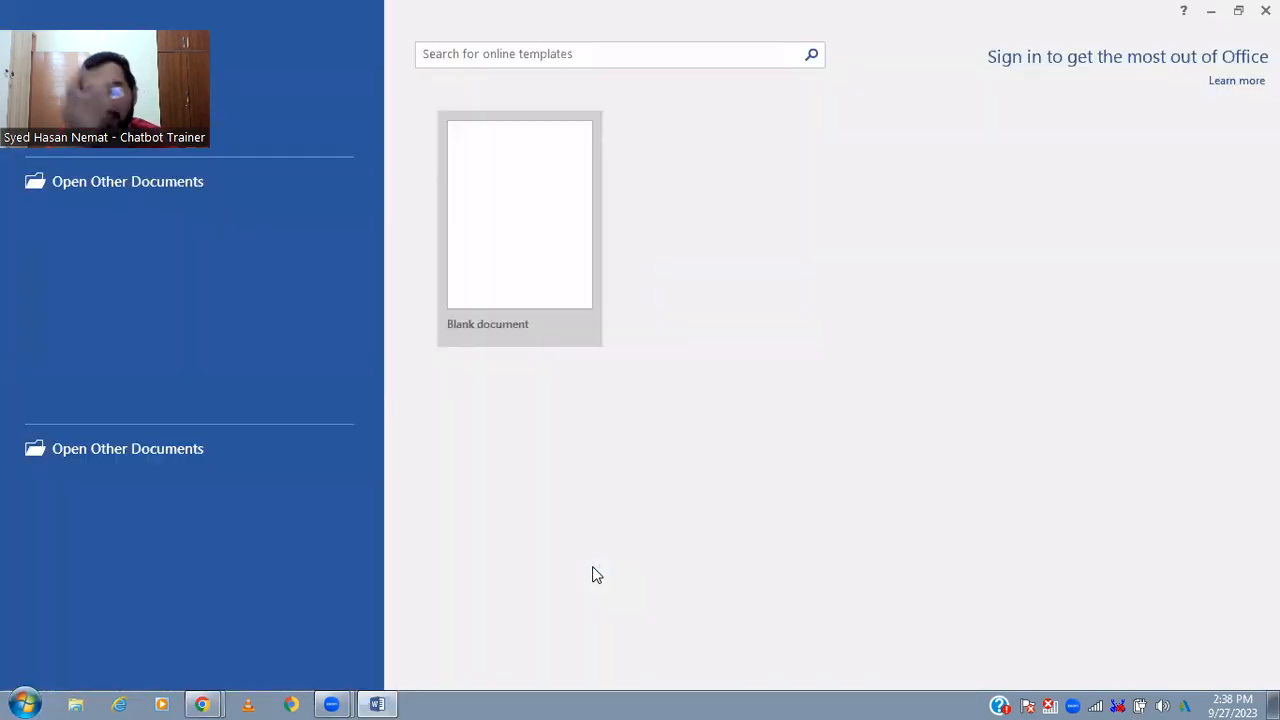
{"action": "key", "text": "Return"}
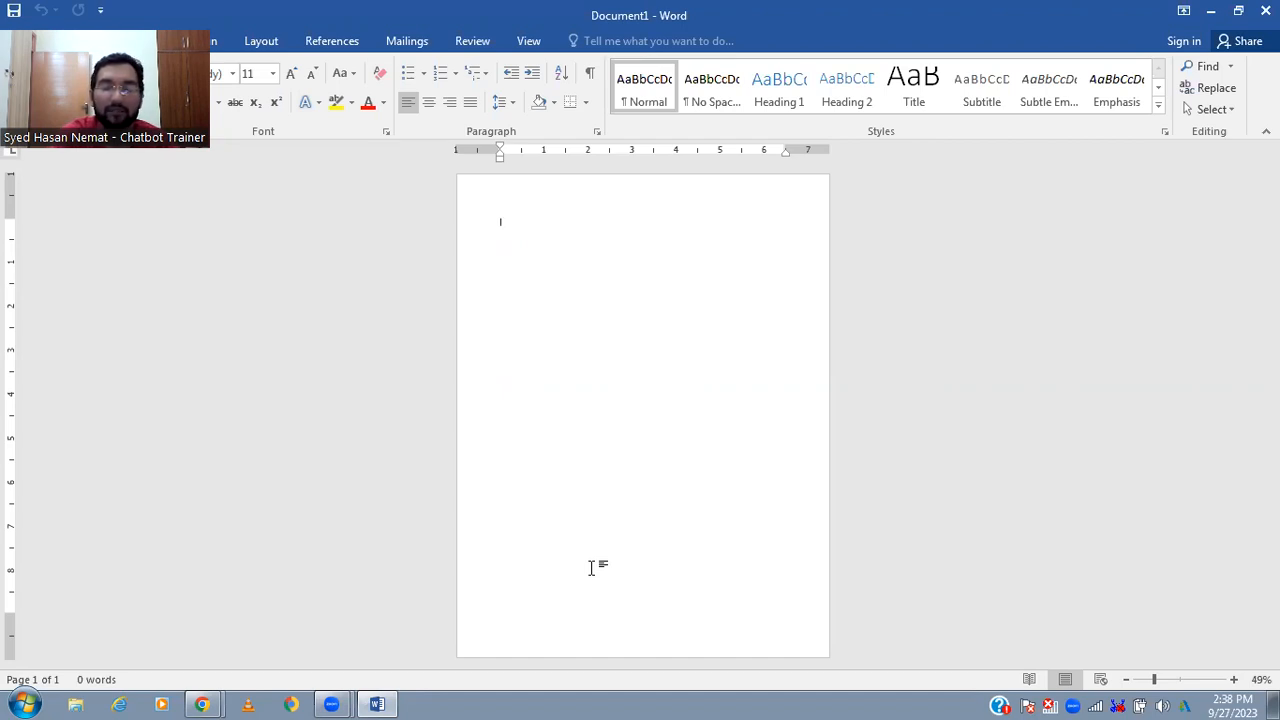
- Write "Shop for Laptops" on the first line of the document at font size 36
{"action": "type", "text": "w"}
{"action": "key", "text": "BackSpace"}
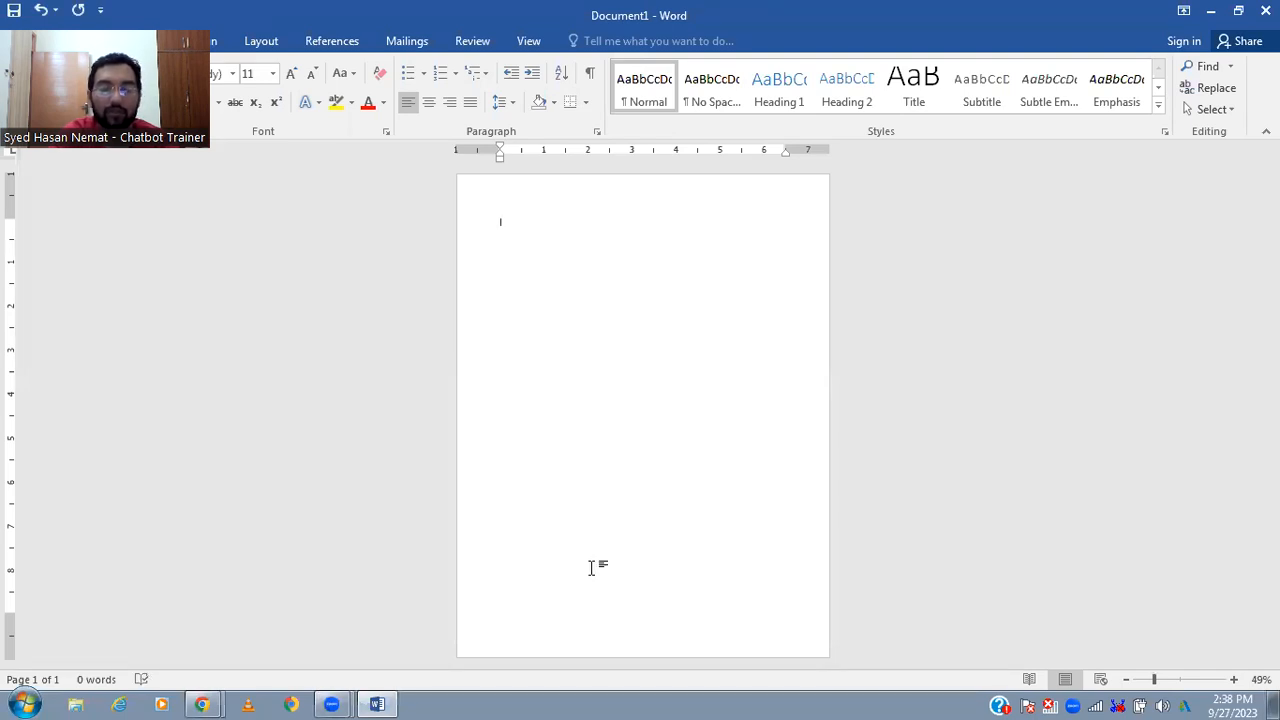
{"action": "type", "text": "shop"}
{"action": "key", "text": "ctrl+a"}
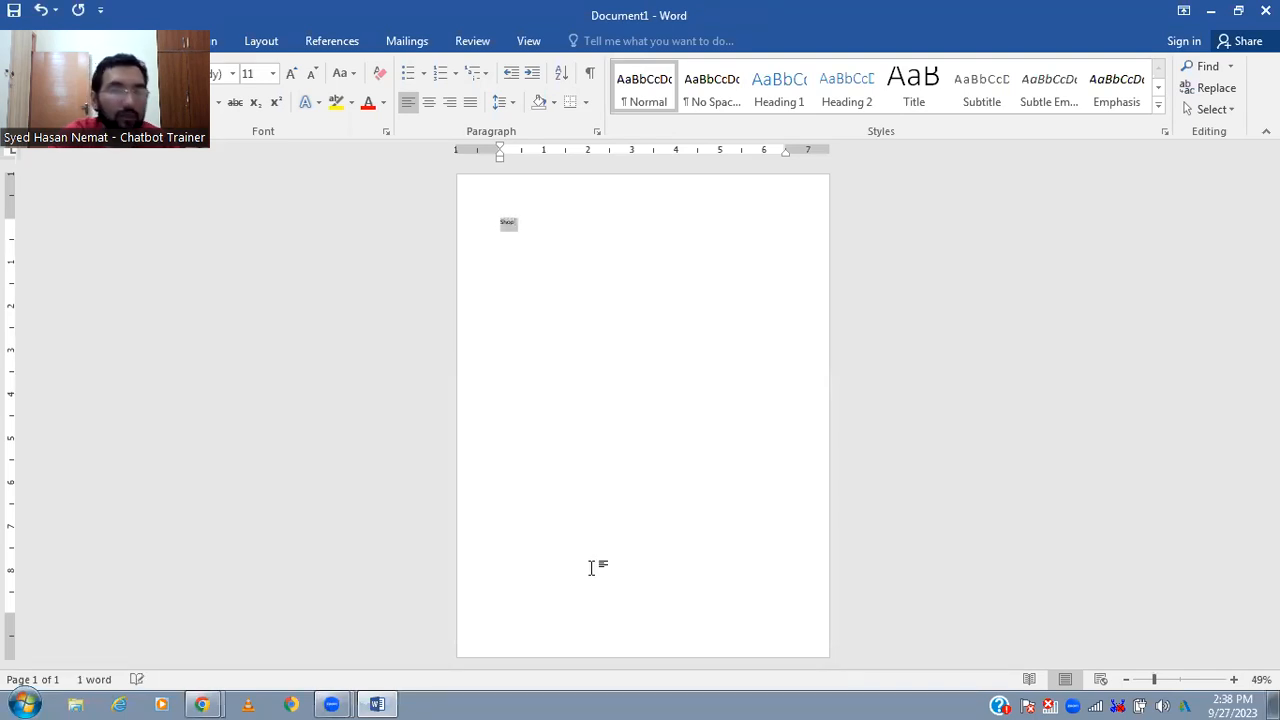
{"action": "left_click", "coordinate": [291, 73]}
{"action": "left_click", "coordinate": [291, 73]}
{"action": "left_click", "coordinate": [291, 73]}
{"action": "left_click", "coordinate": [291, 73]}
{"action": "left_click", "coordinate": [291, 73]}
{"action": "left_click", "coordinate": [291, 73]}
{"action": "left_click", "coordinate": [291, 73]}
{"action": "key", "text": "End"}
{"action": "type", "text": "for "}
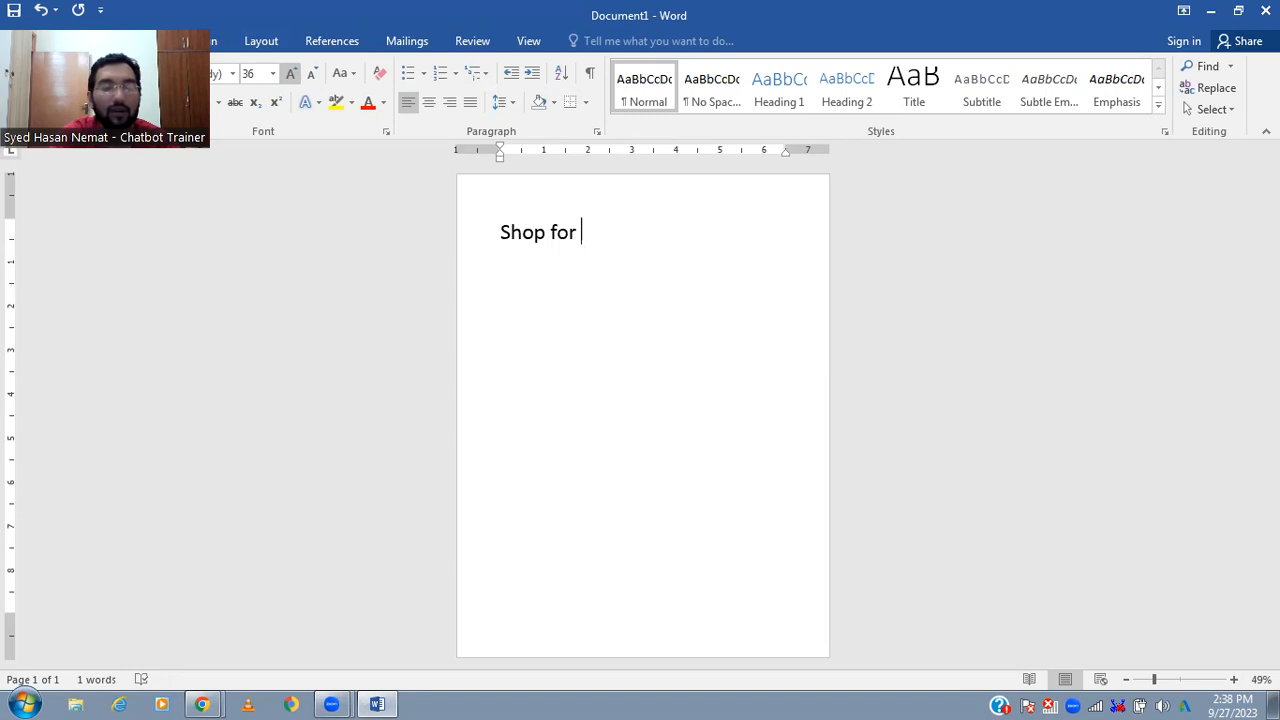
{"action": "type", "text": "Laptops"}
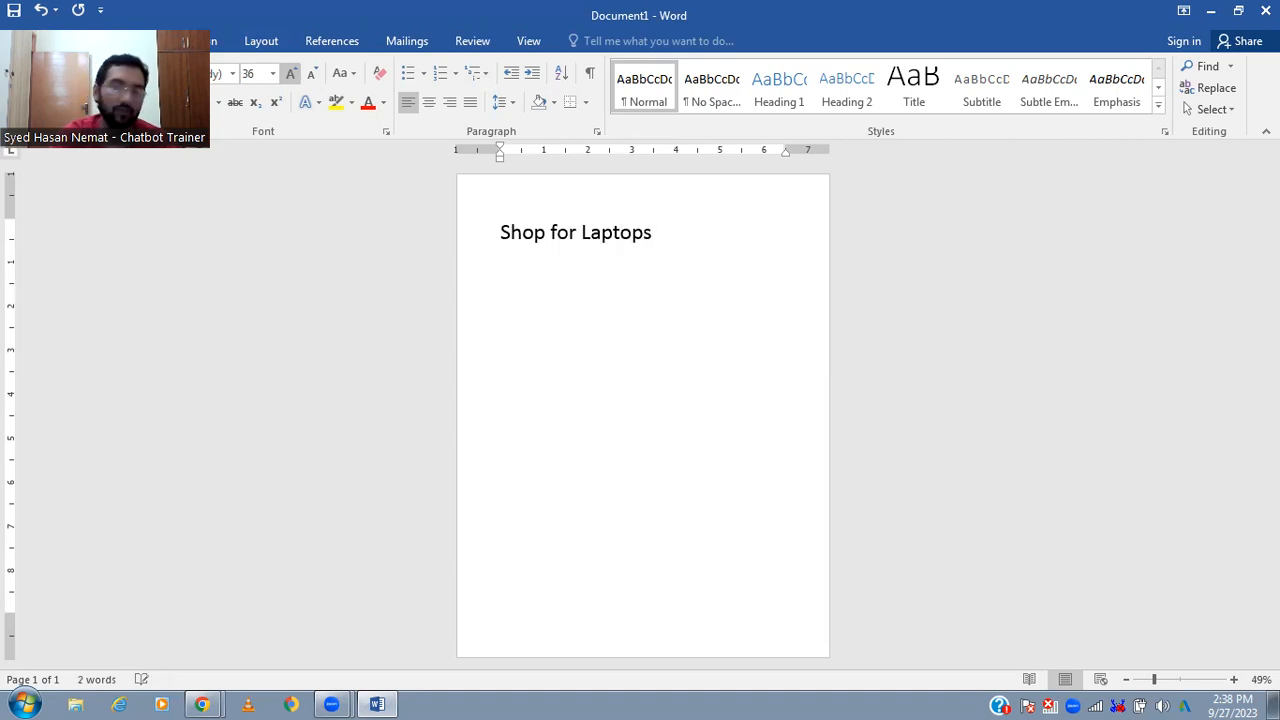
- Make the "Shop for Laptops" title bold and centred, and start a new line below it
{"action": "key", "text": "ctrl+b"}
{"action": "key", "text": "ctrl+e"}
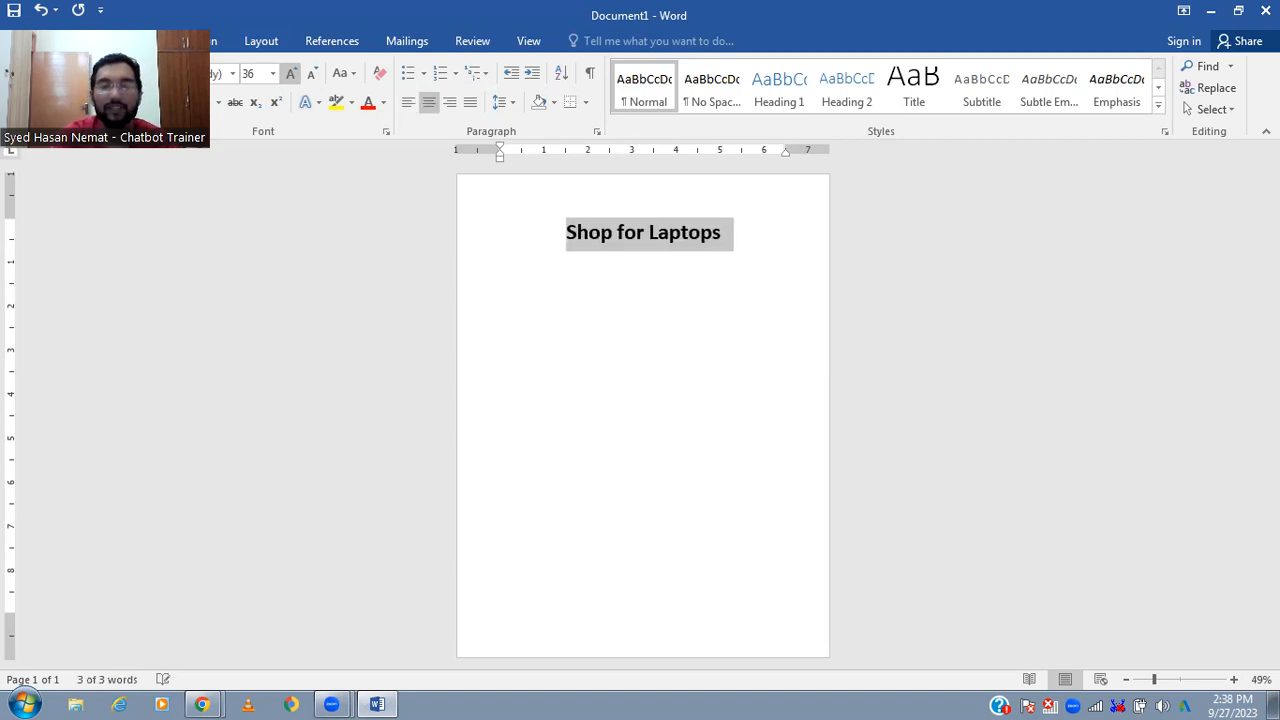
{"action": "key", "text": "End"}
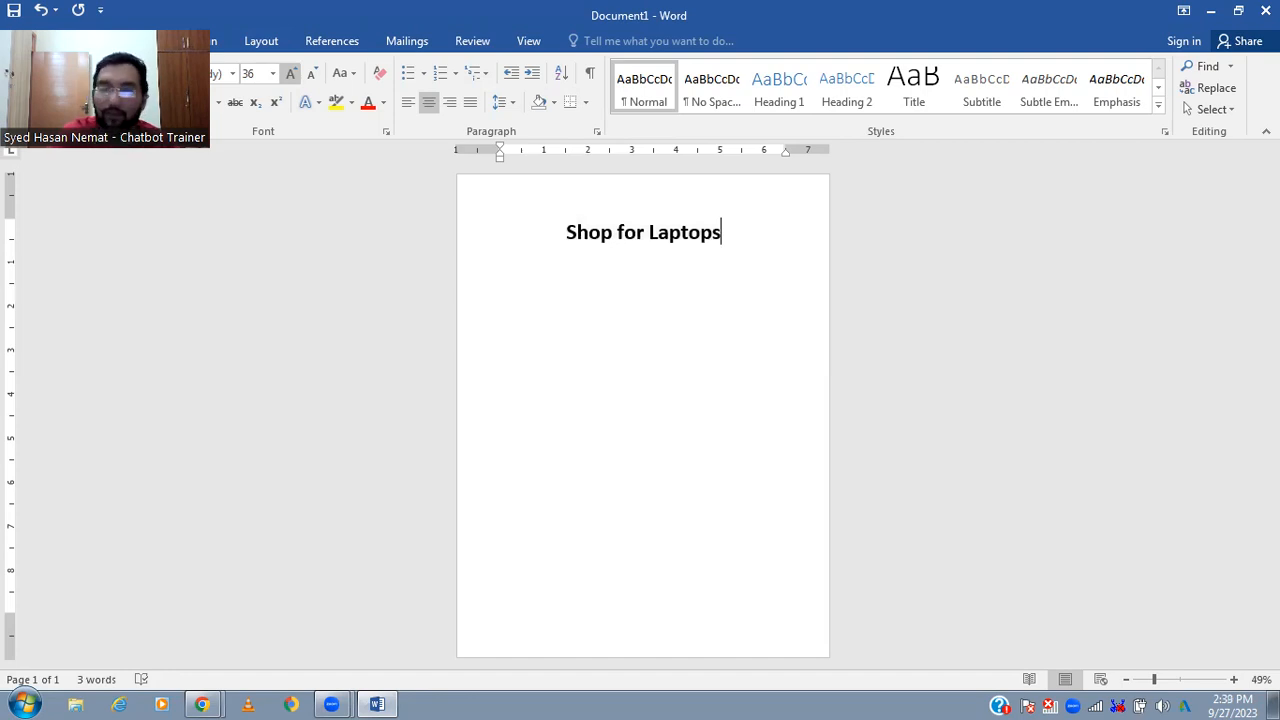
{"action": "key", "text": "Return"}
{"action": "type", "text": "Produc"}
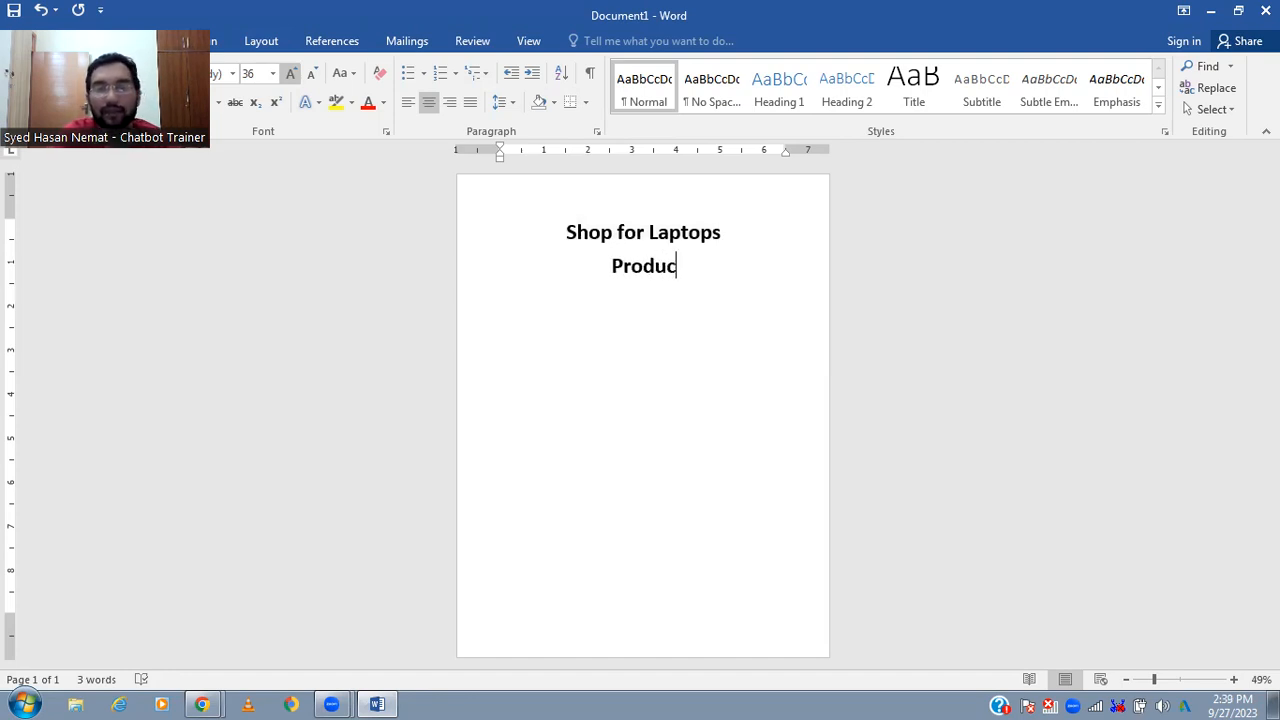
{"action": "type", "text": "t # "}
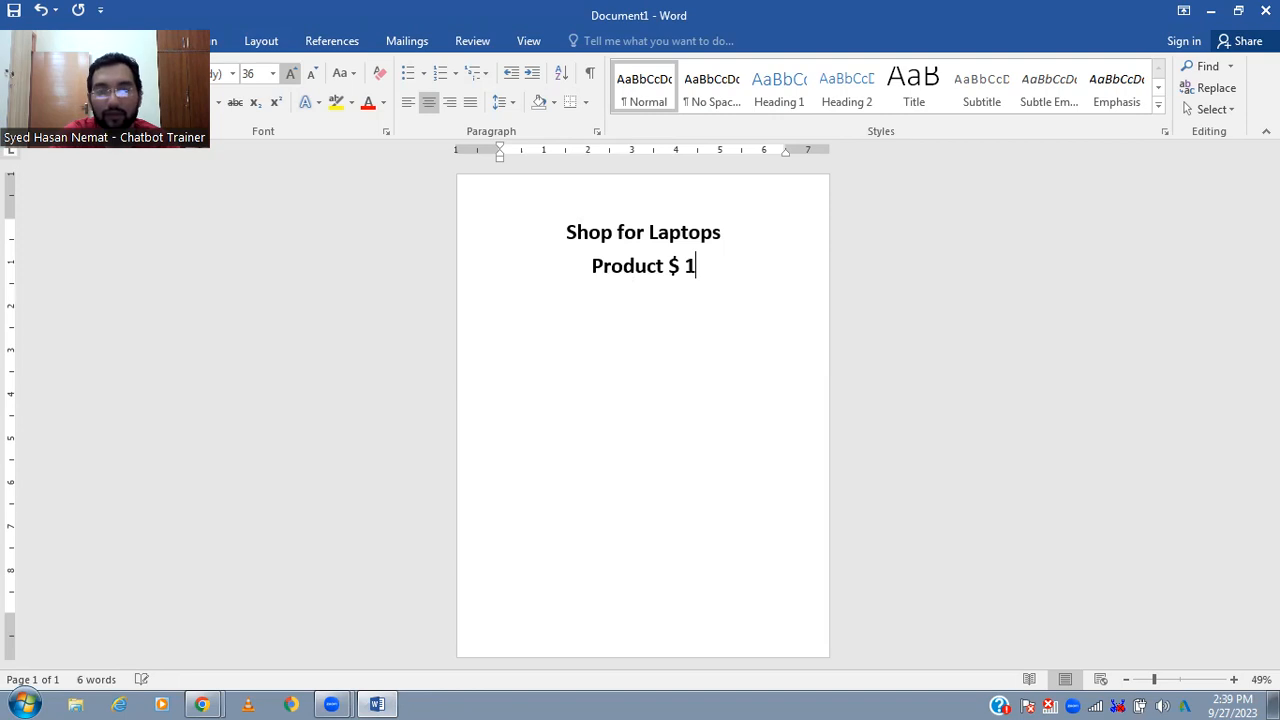
{"action": "type", "text": "1"}
{"action": "key", "text": "BackSpace"}
{"action": "key", "text": "BackSpace"}
{"action": "key", "text": "BackSpace"}
{"action": "key", "text": "BackSpace"}
{"action": "key", "text": "BackSpace"}
{"action": "key", "text": "BackSpace"}
{"action": "key", "text": "BackSpace"}
{"action": "key", "text": "BackSpace"}
{"action": "key", "text": "BackSpace"}
{"action": "key", "text": "BackSpace"}
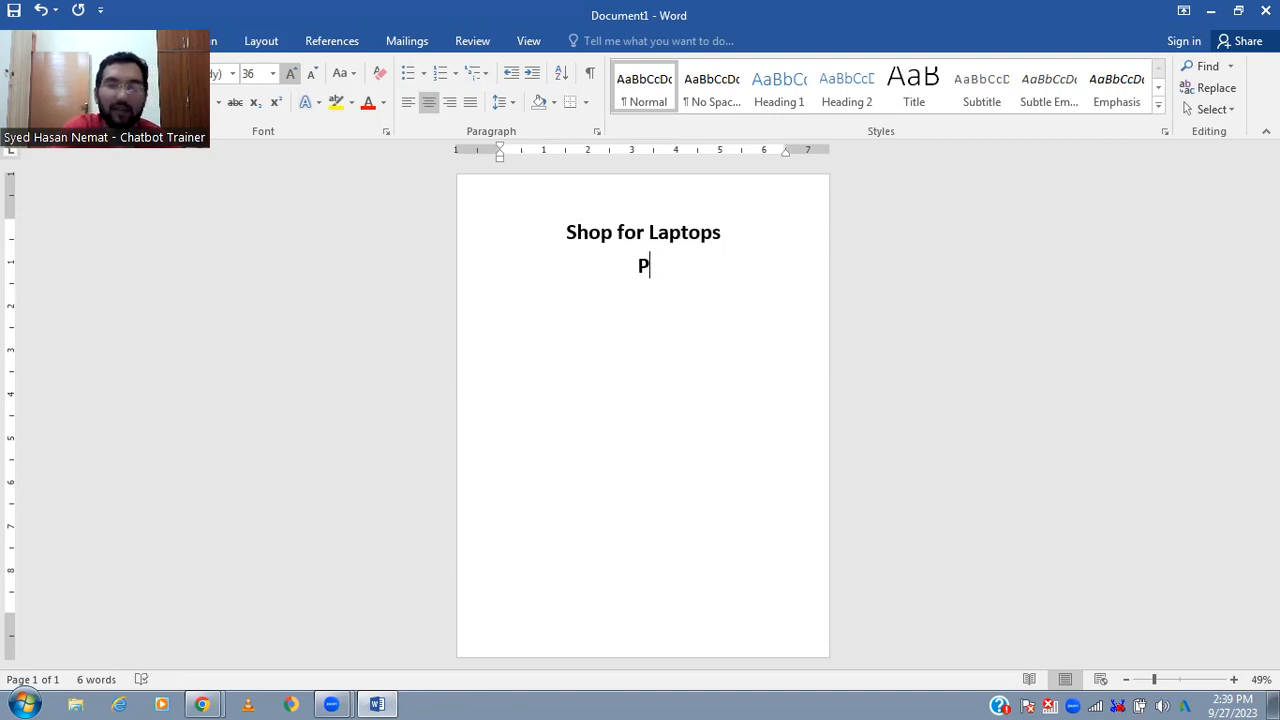
{"action": "key", "text": "BackSpace"}
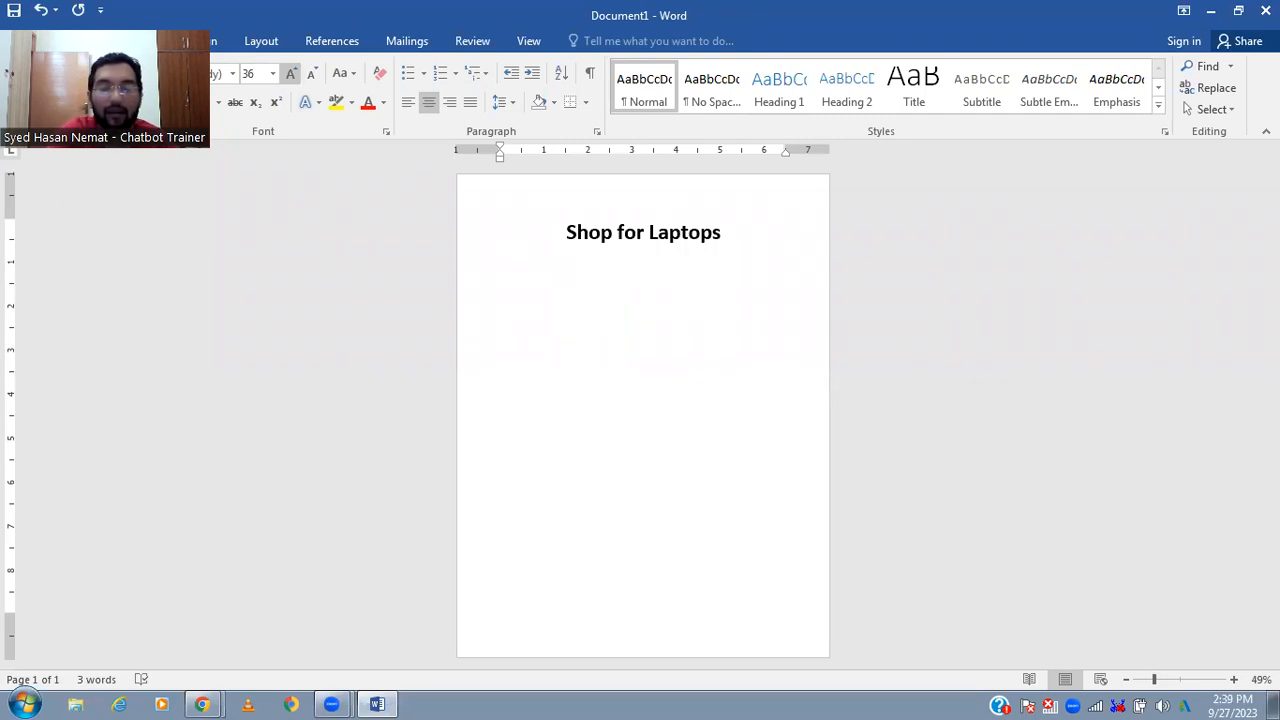
- Write the shop name "MSH Laptop & Repairing Outlet" on the line below the title
{"action": "type", "text": "MSH Laptop"}
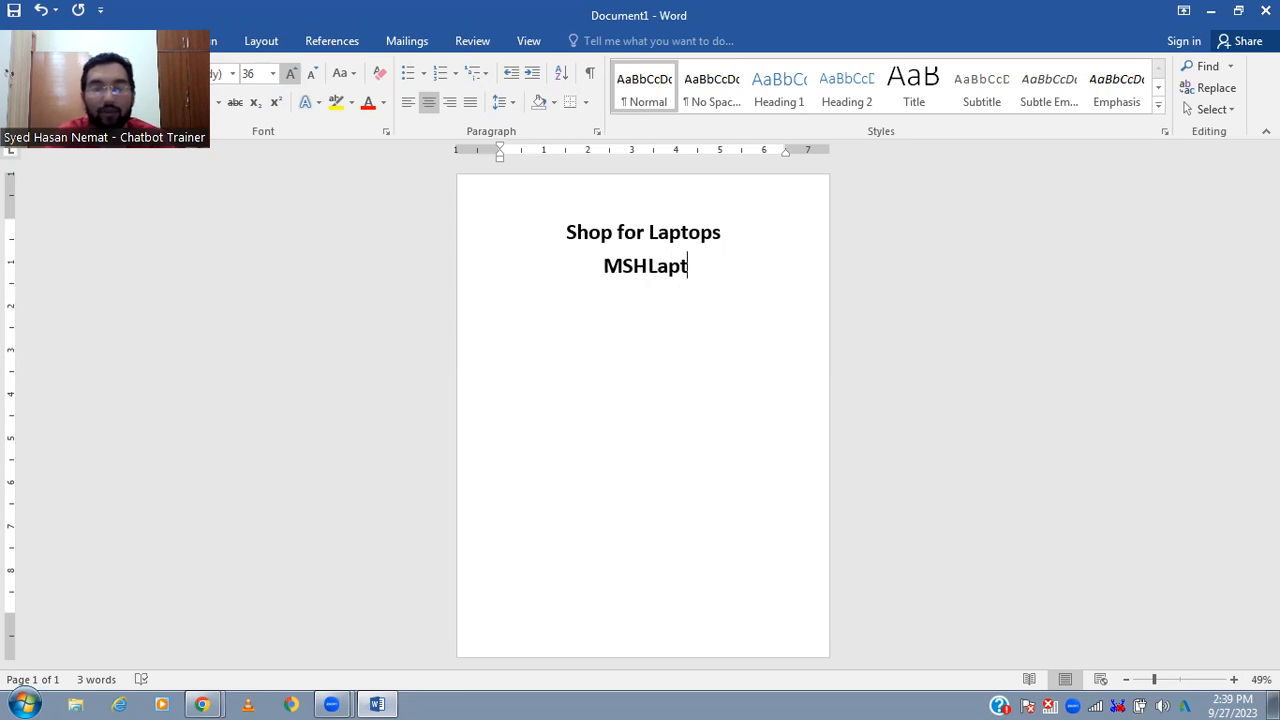
{"action": "type", "text": " & "}
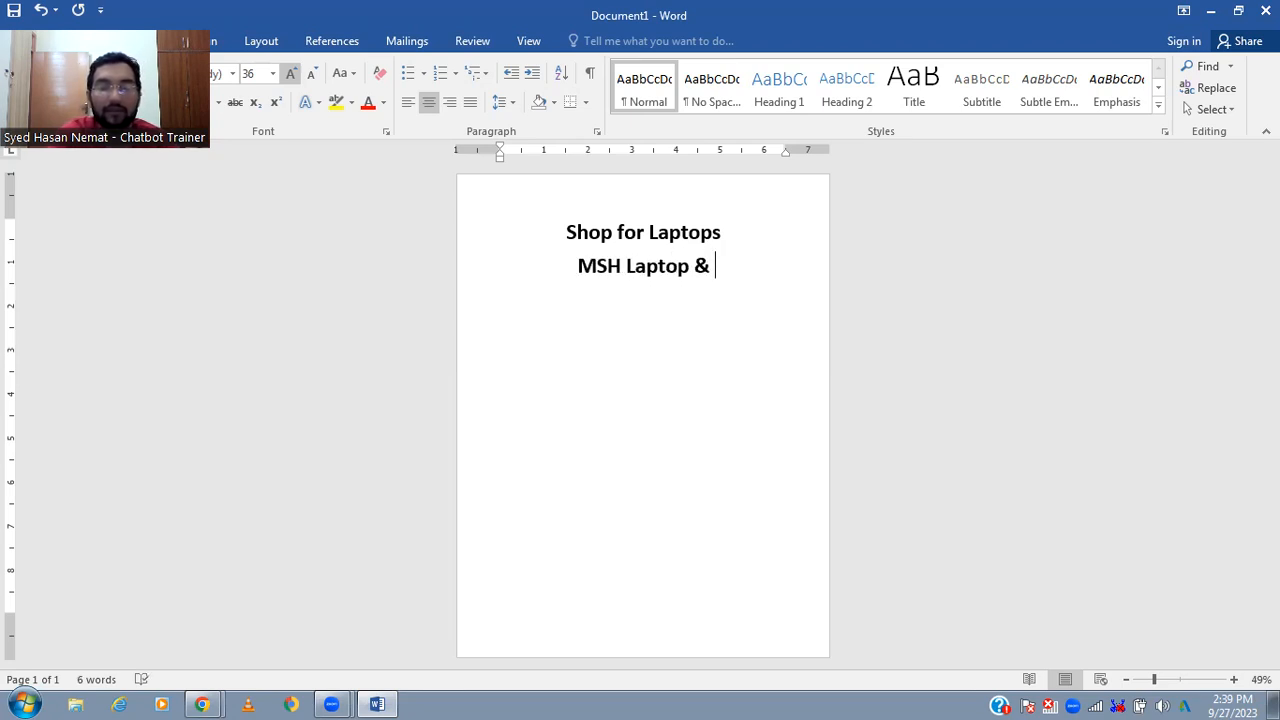
{"action": "type", "text": "Repairing "}
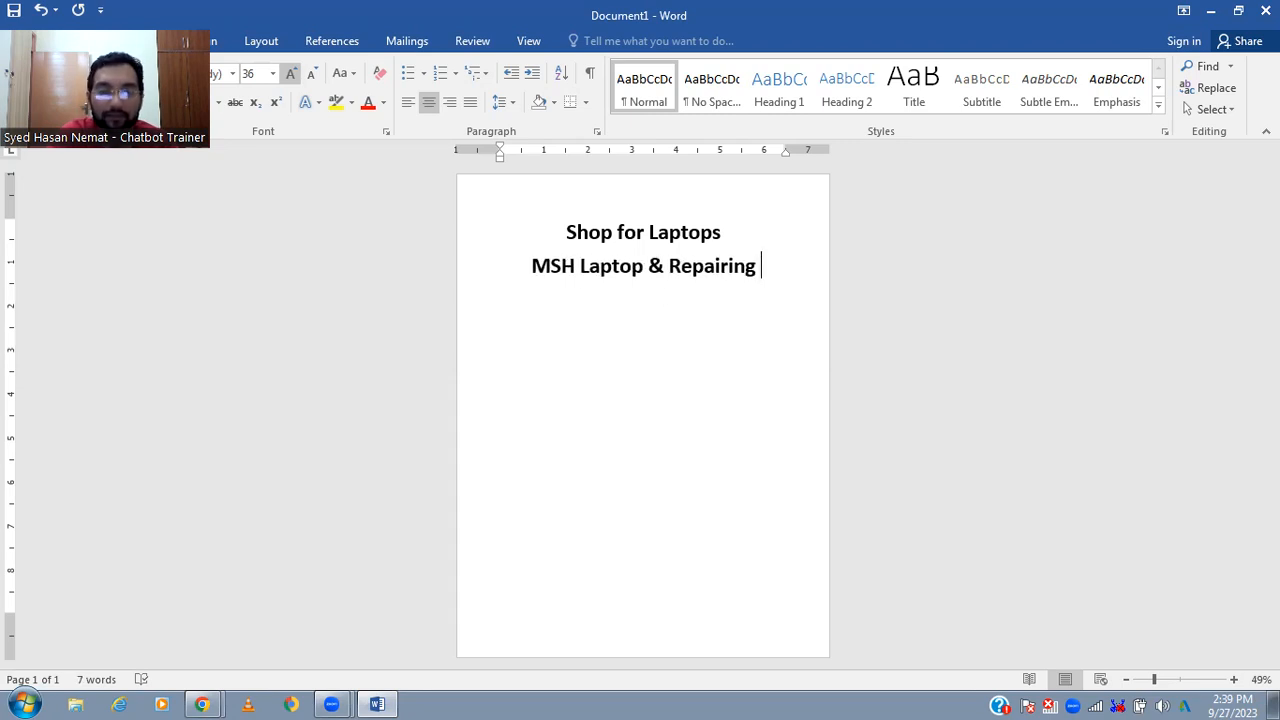
{"action": "type", "text": "Outlet"}
{"action": "key", "text": "Return"}
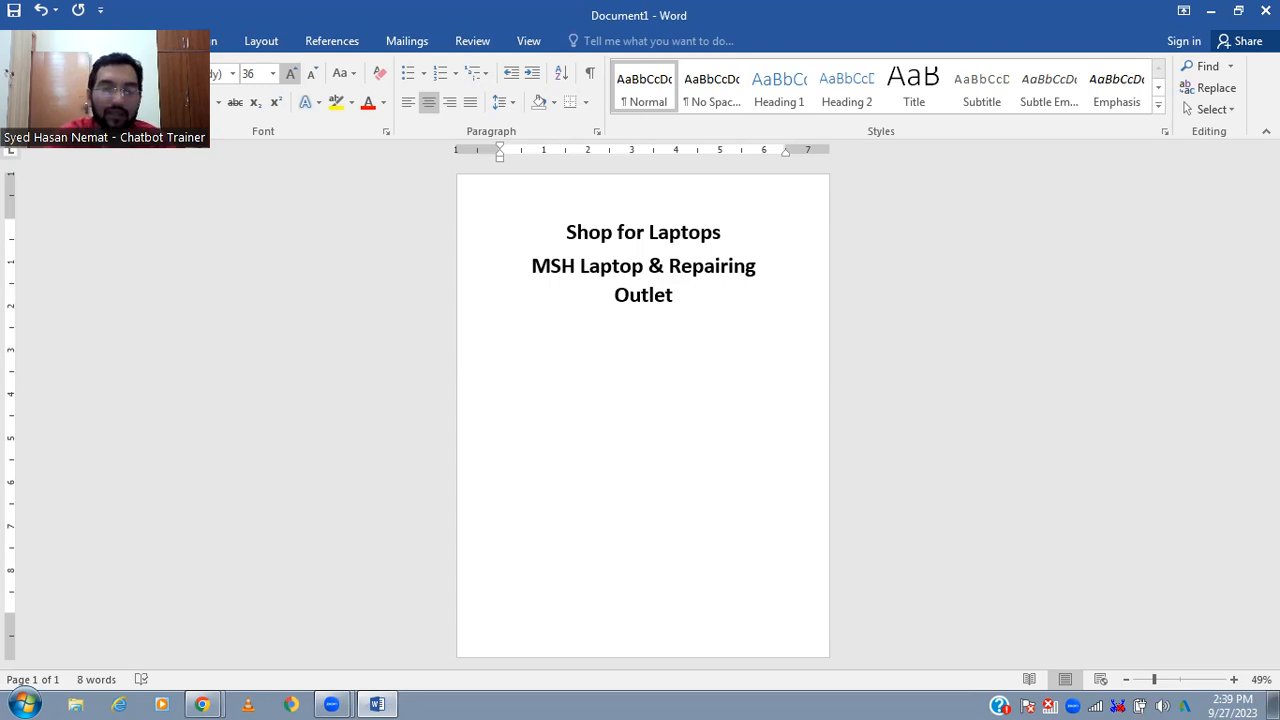
- Add the opening hours below the shop name as "Timing : 12 – 8"
{"action": "type", "text": "Timing "}
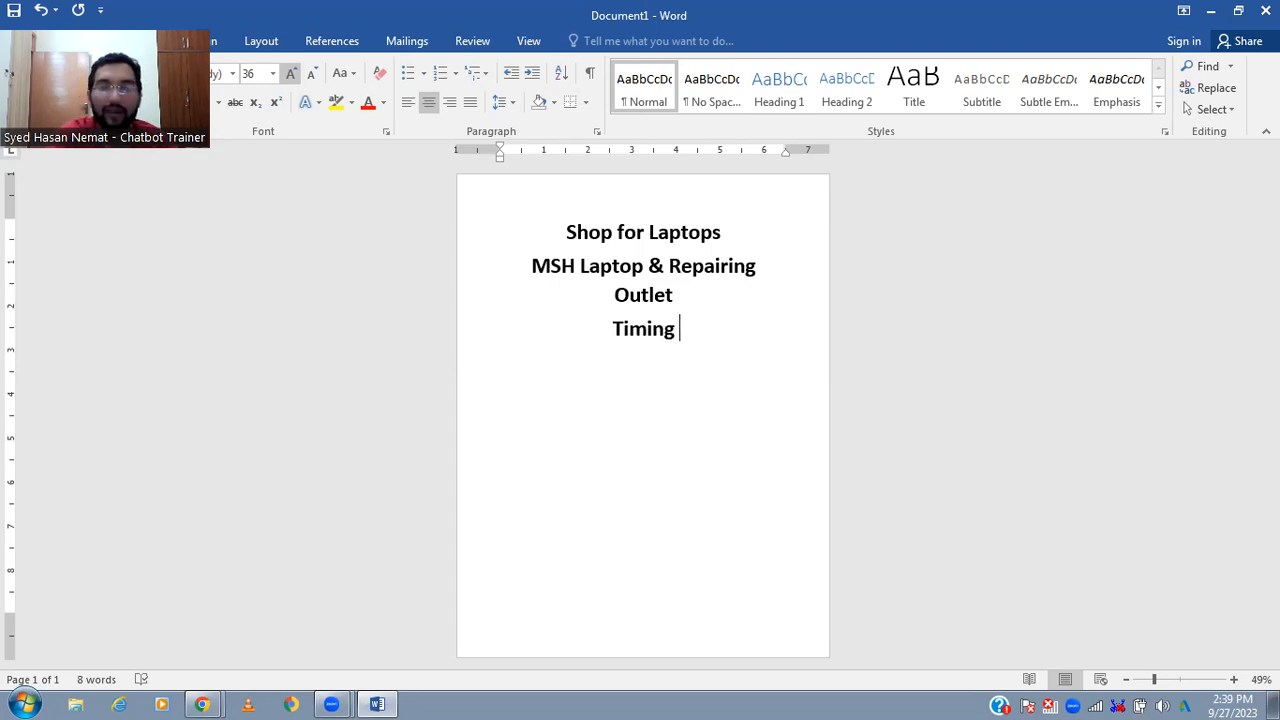
{"action": "type", "text": ": 12"}
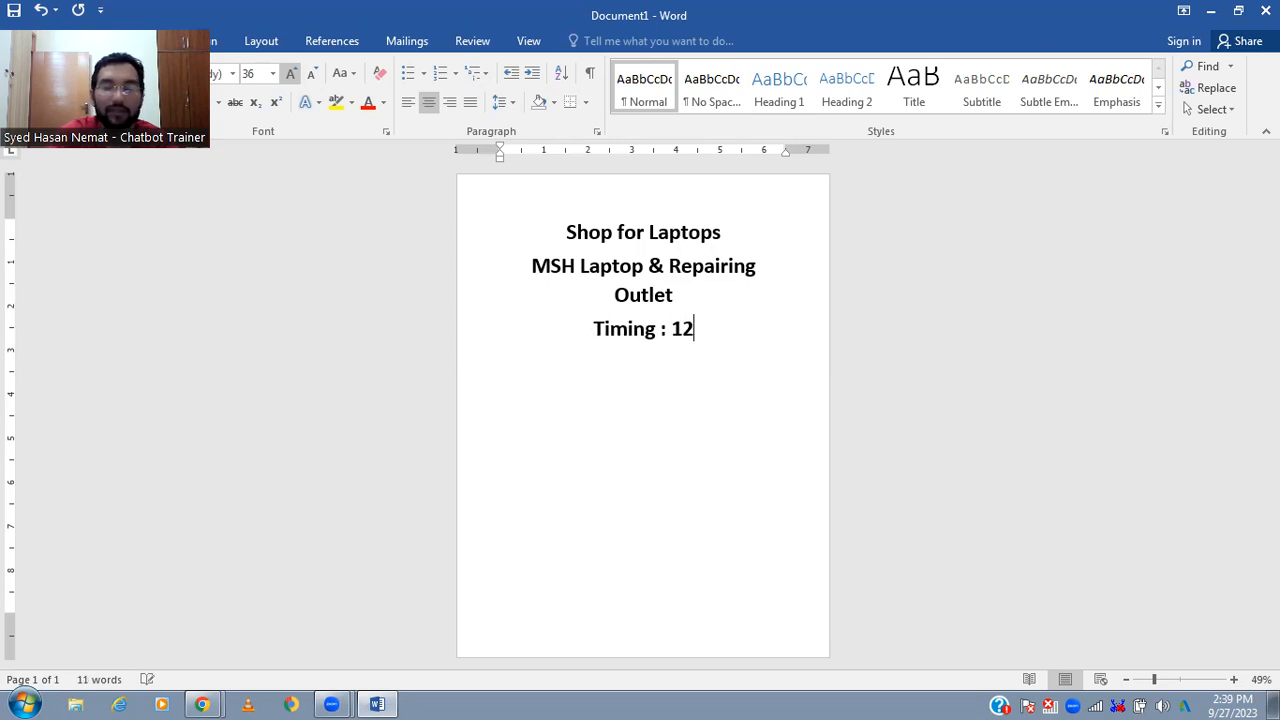
{"action": "type", "text": " - 8"}
{"action": "key", "text": "Return"}
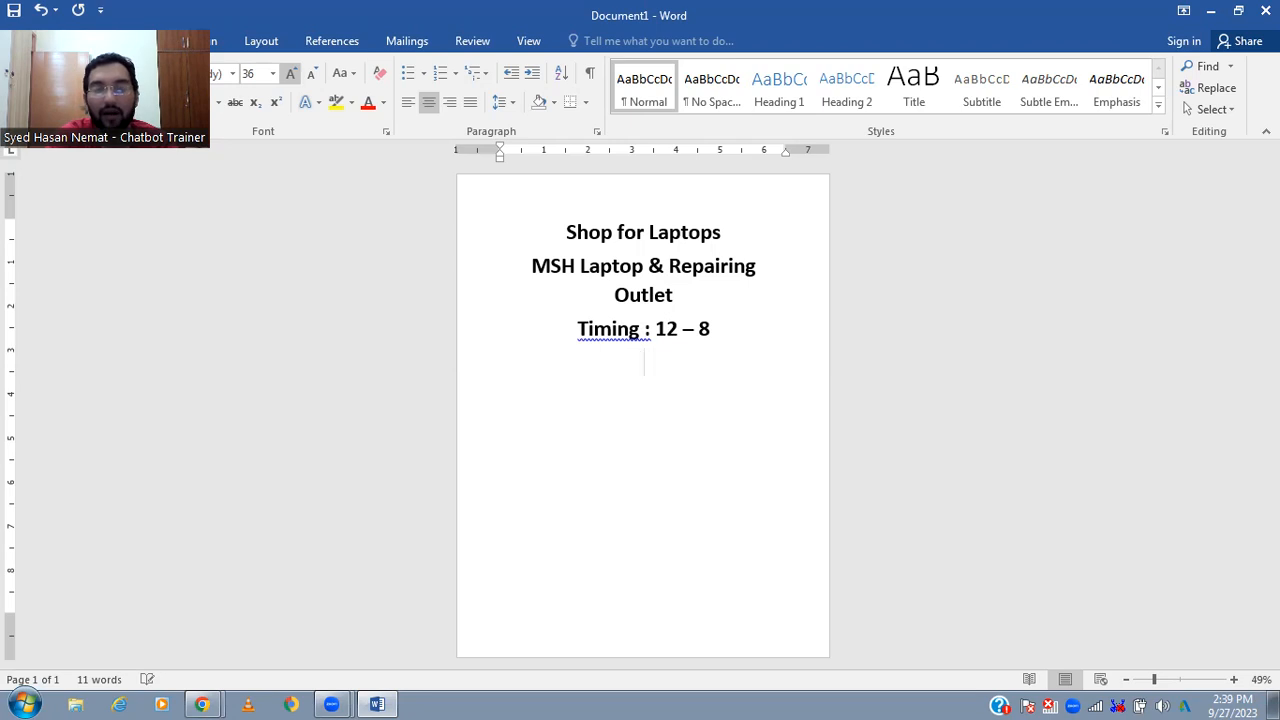
- Add a line reading "Estimated Charges : 50,000" below the timing
{"action": "type", "text": "Estimated F"}
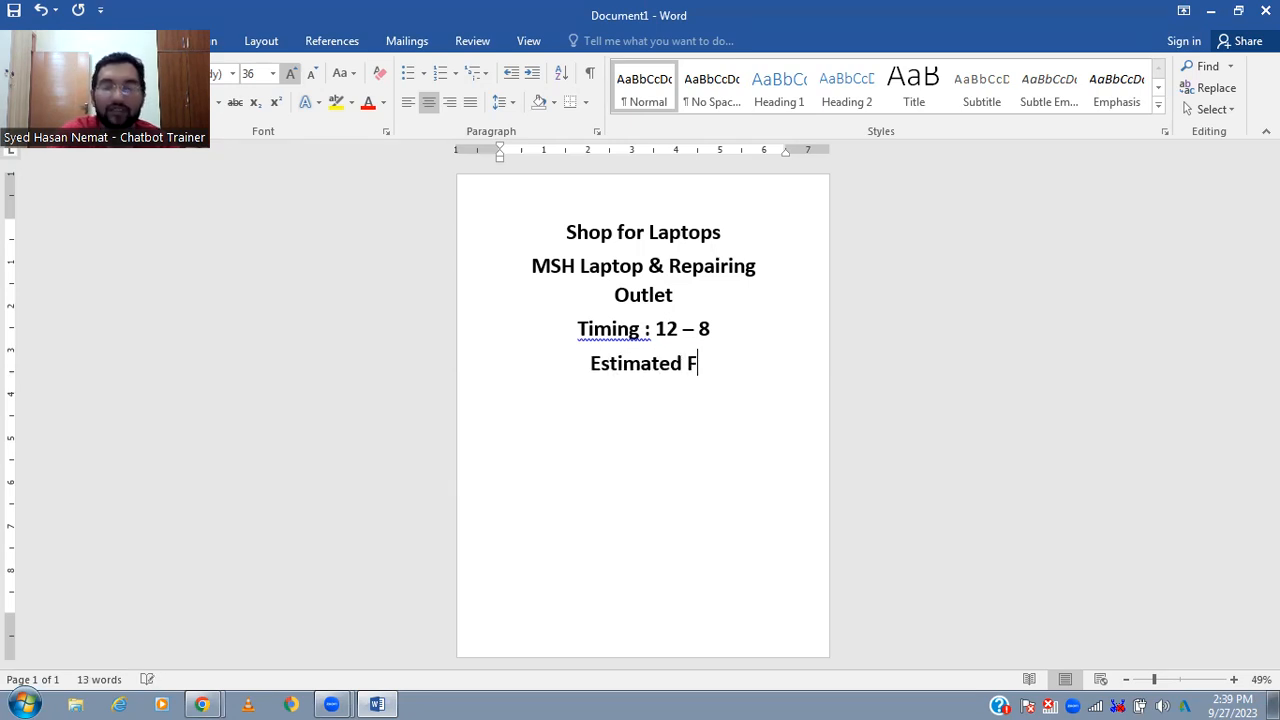
{"action": "key", "text": "BackSpace"}
{"action": "type", "text": "Charges : "}
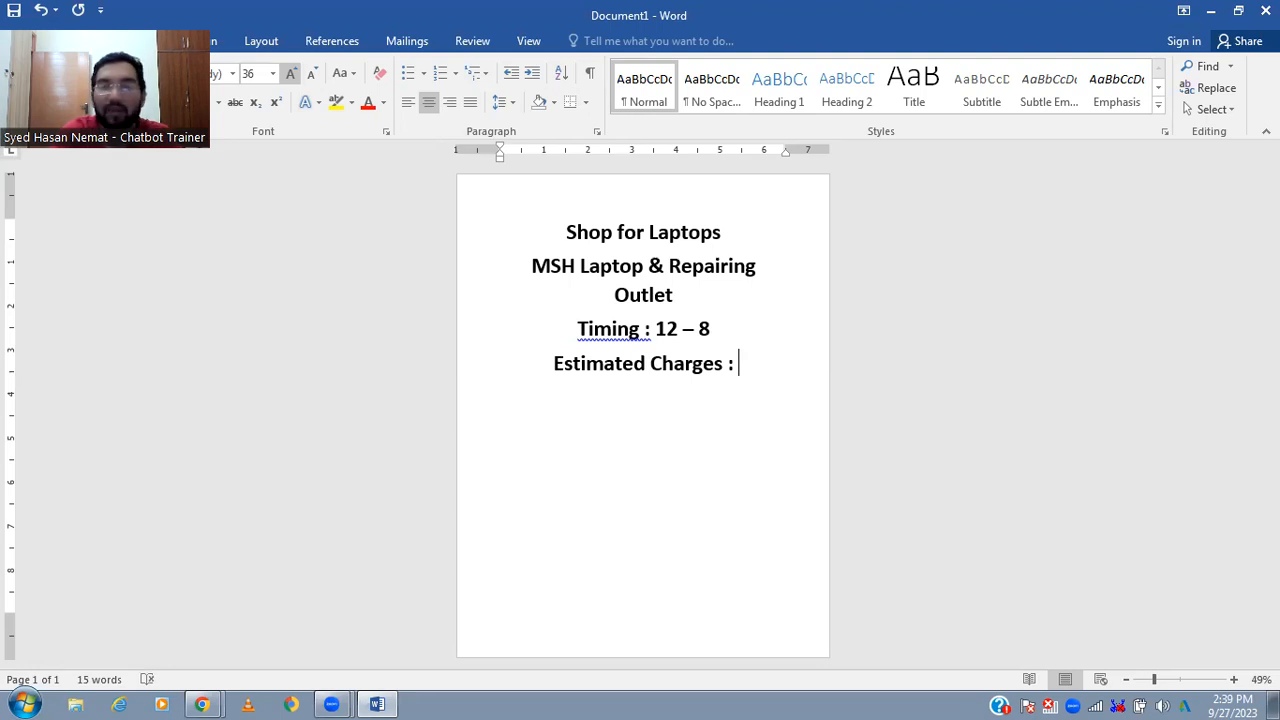
{"action": "type", "text": "50,000"}
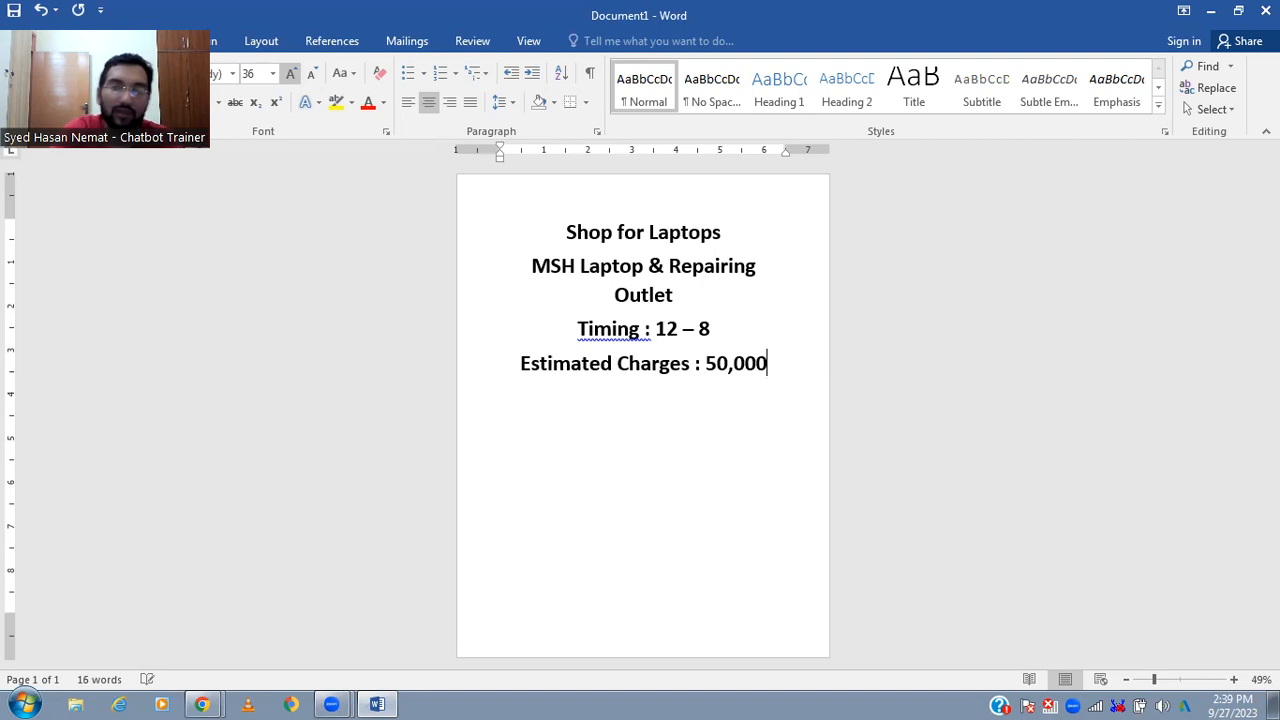
- Add a repair price line below the estimated charges, reading "Reparing : Starting from 1000 Rs"
{"action": "key", "text": "Return"}
{"action": "type", "text": "Re"}
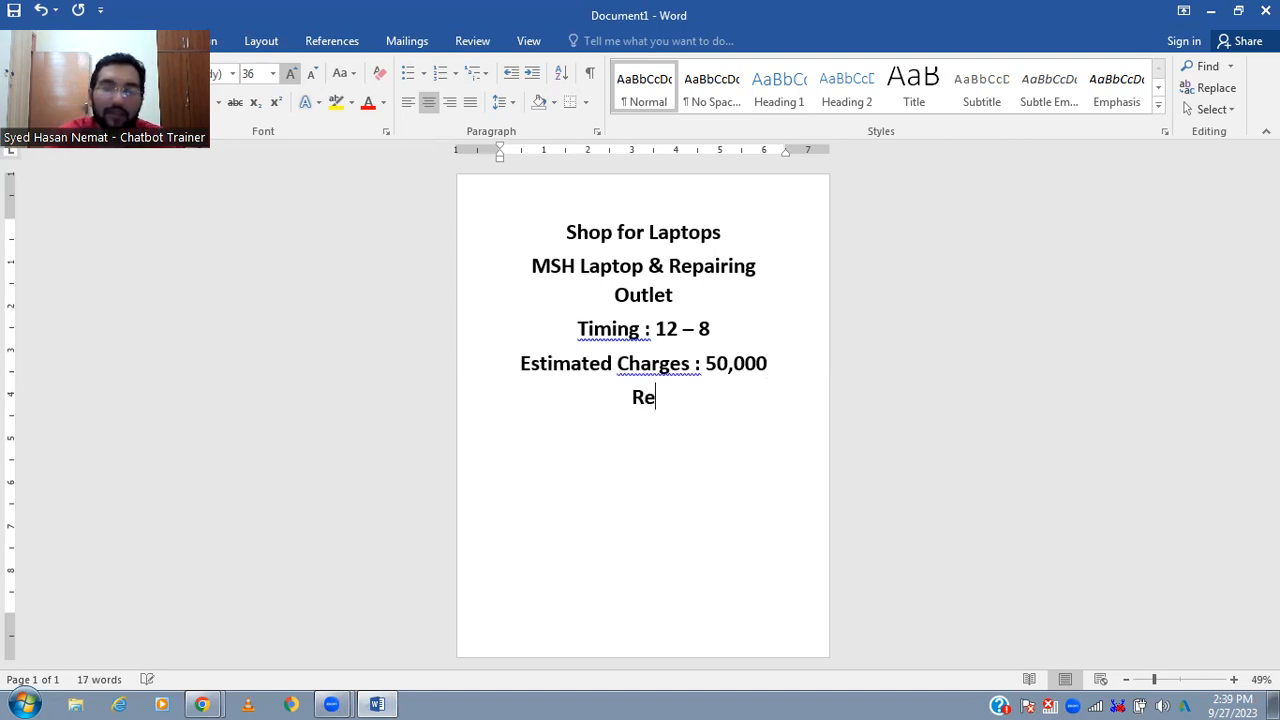
{"action": "type", "text": "paring : Starting rom"}
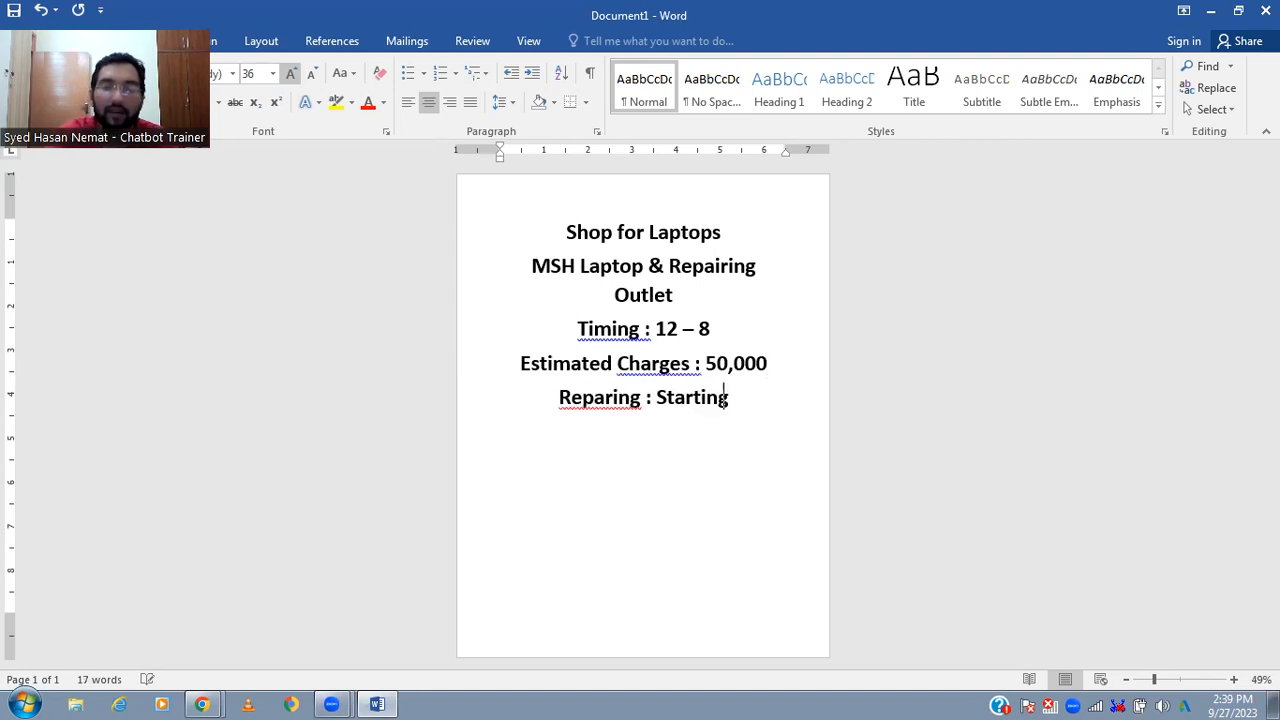
{"action": "key", "text": "BackSpace"}
{"action": "key", "text": "BackSpace"}
{"action": "key", "text": "BackSpace"}
{"action": "type", "text": "from 1000"}
{"action": "key", "text": "Return"}
{"action": "type", "text": "Rs"}
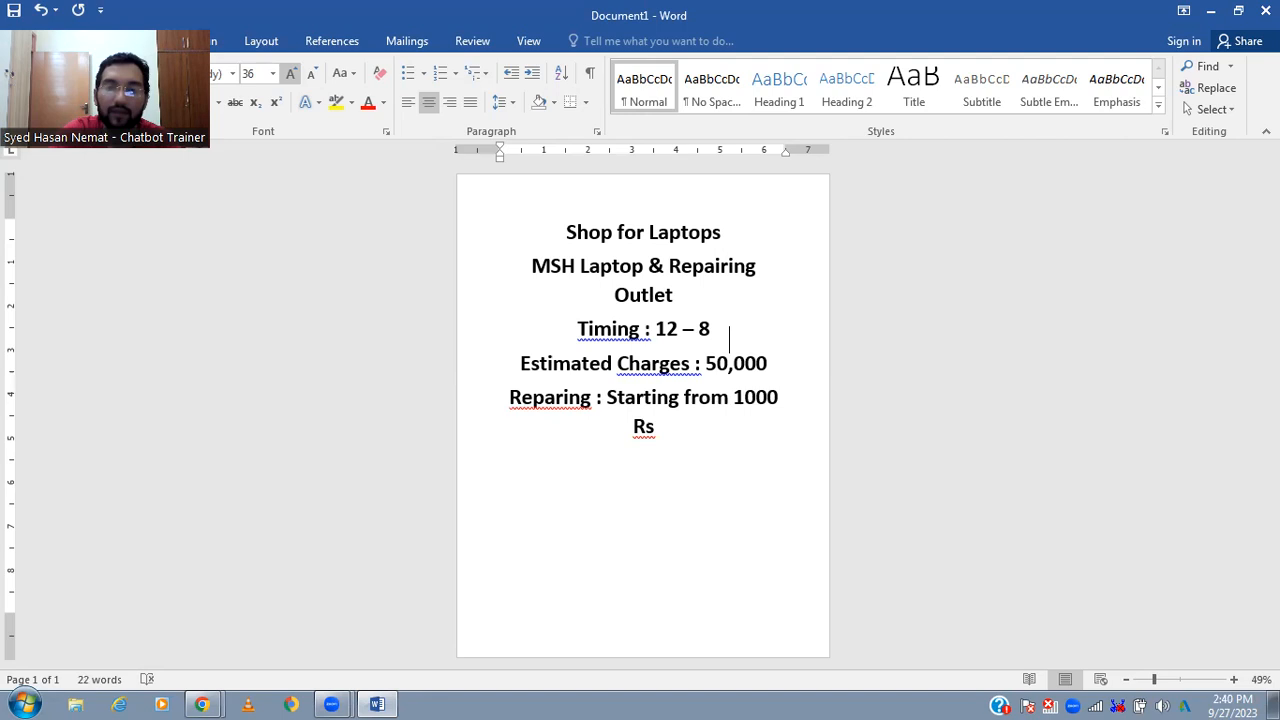
{"action": "type", "text": " Rs"}
- Append "Rs" to the 50,000 charge and correct the spelling of "Reparing" to "Repairing"
{"action": "key", "text": "Down"}
{"action": "key", "text": "Down"}
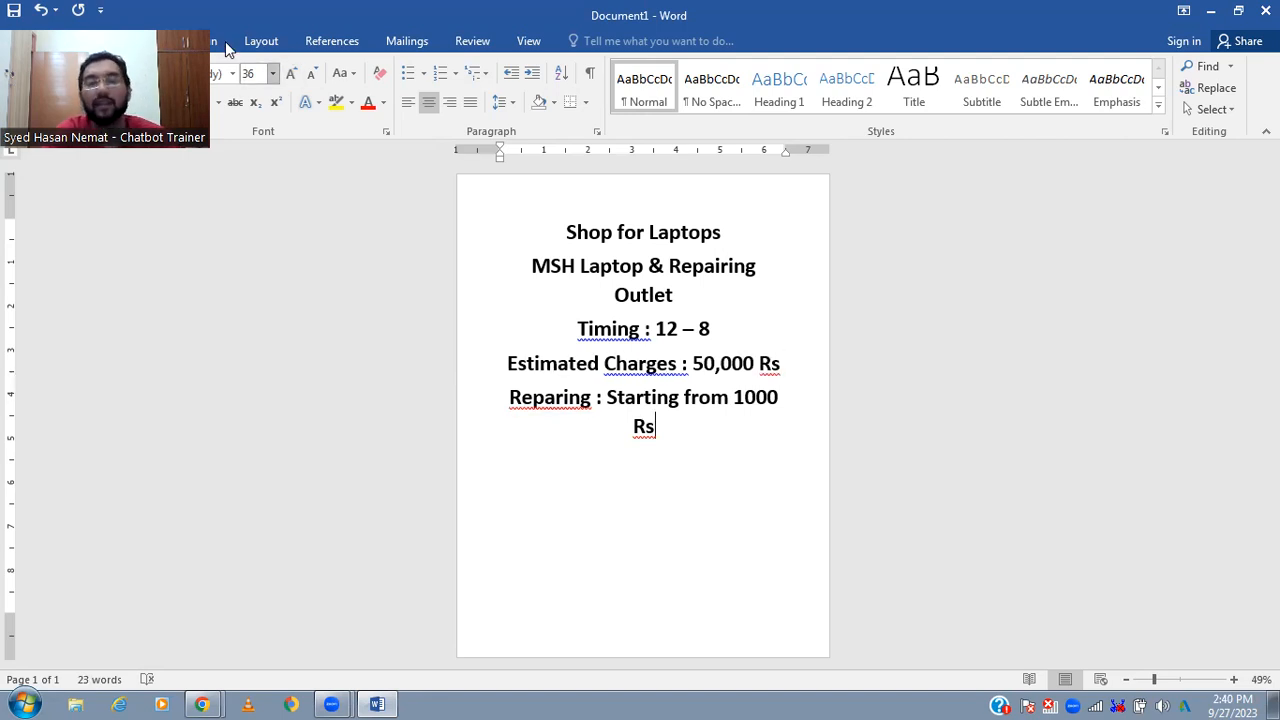
{"action": "left_click", "coordinate": [553, 400]}
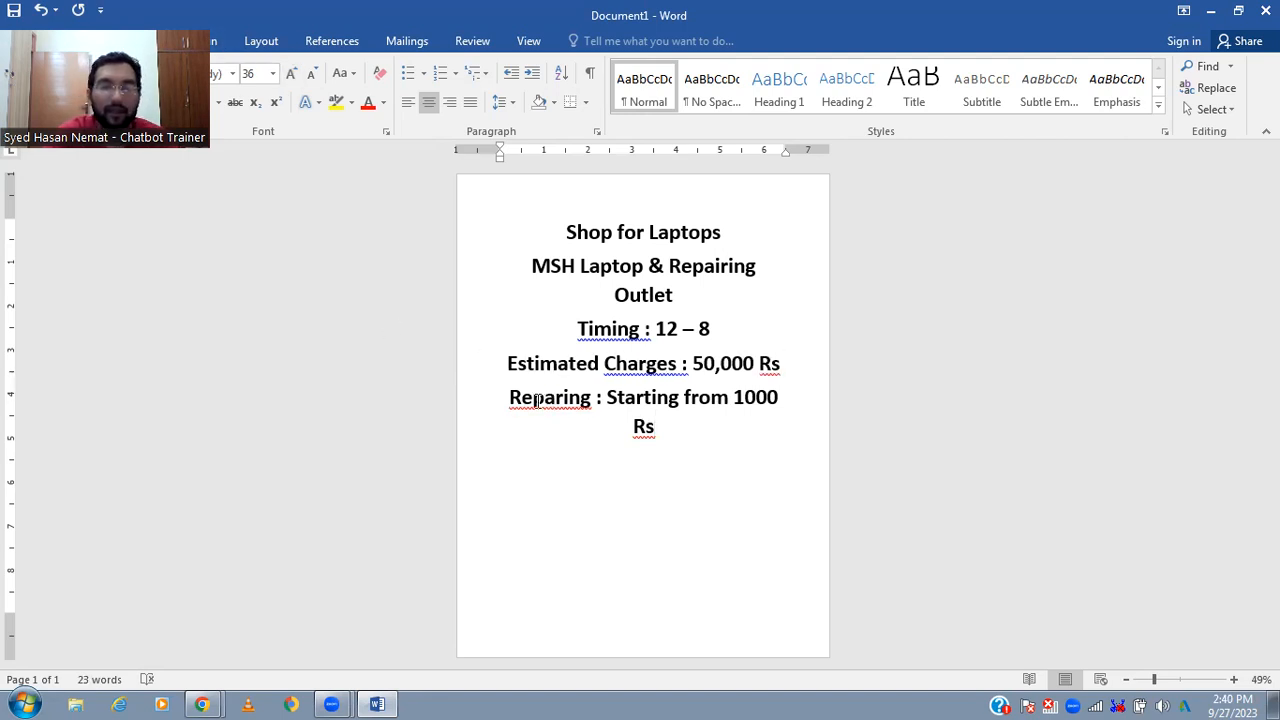
{"action": "type", "text": "i"}
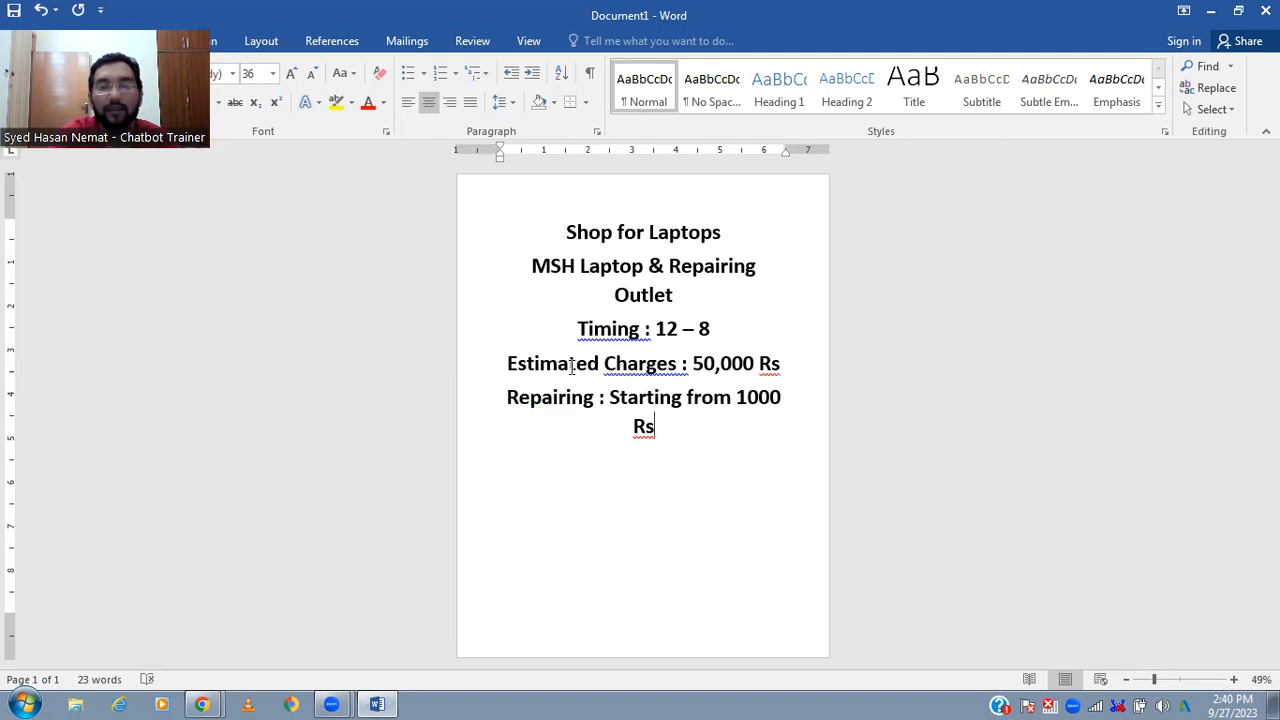
- Left-align all the shop details below the title and add an empty line after the repairing entry
{"action": "left_click", "coordinate": [491, 270], "text": "shift"}
{"action": "key", "text": "ctrl+l"}
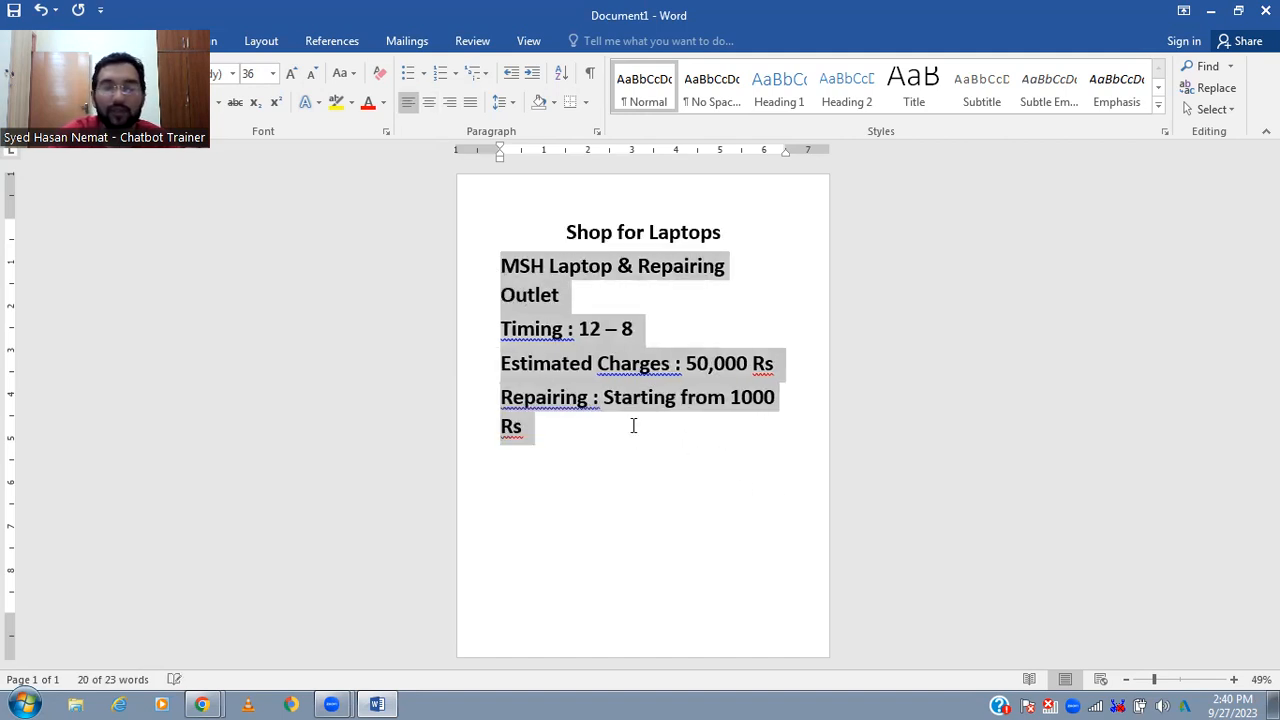
{"action": "left_click", "coordinate": [589, 300]}
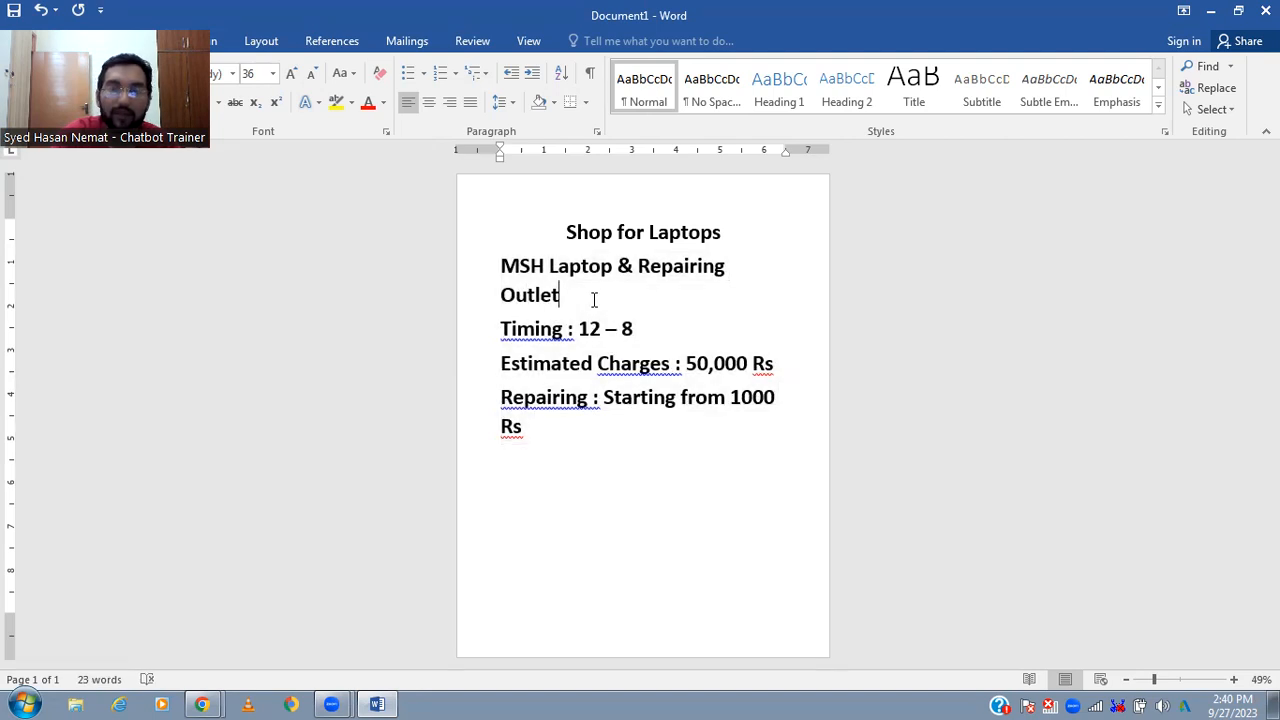
{"action": "key", "text": "Down"}
{"action": "key", "text": "Down"}
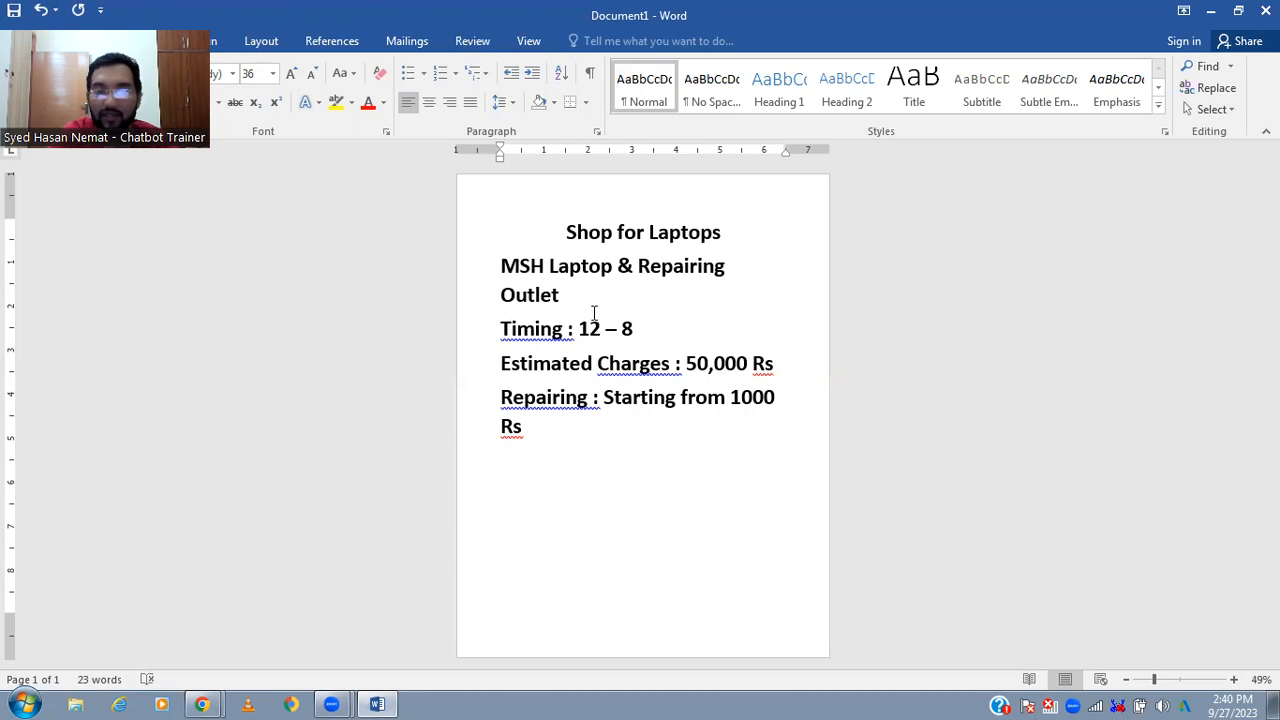
{"action": "left_click", "coordinate": [580, 408]}
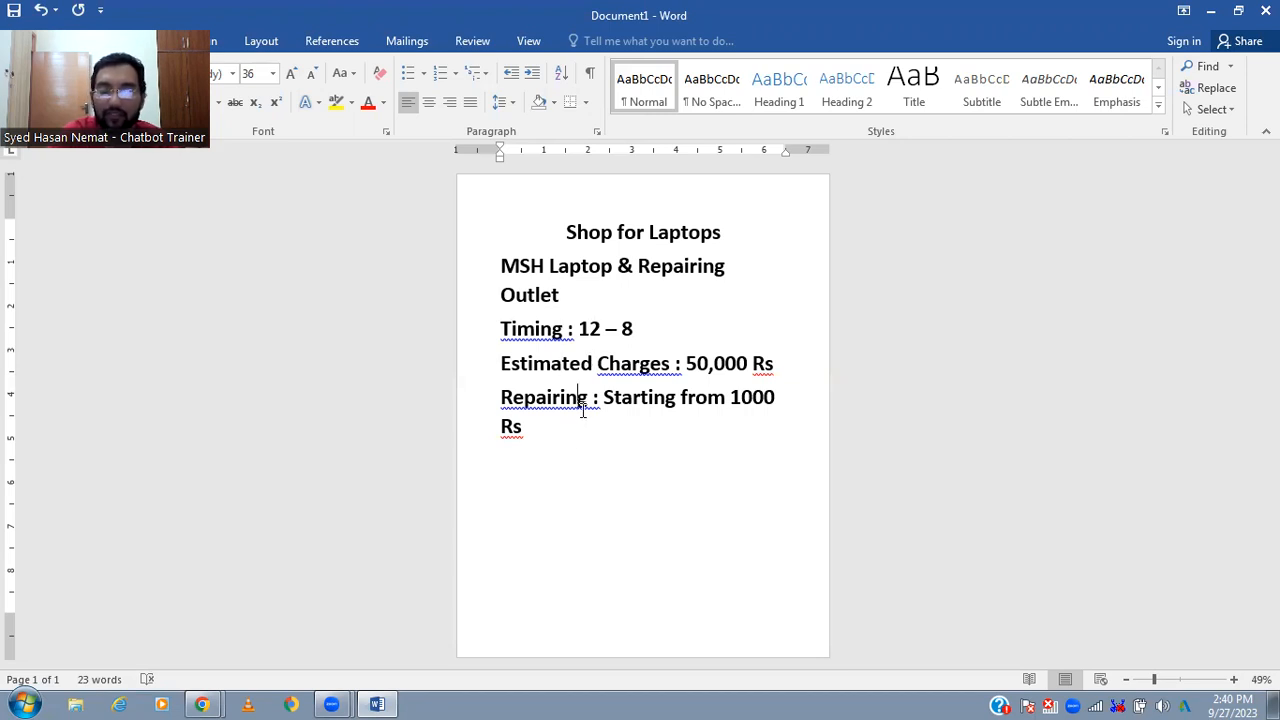
{"action": "left_click", "coordinate": [613, 459]}
{"action": "key", "text": "Return"}
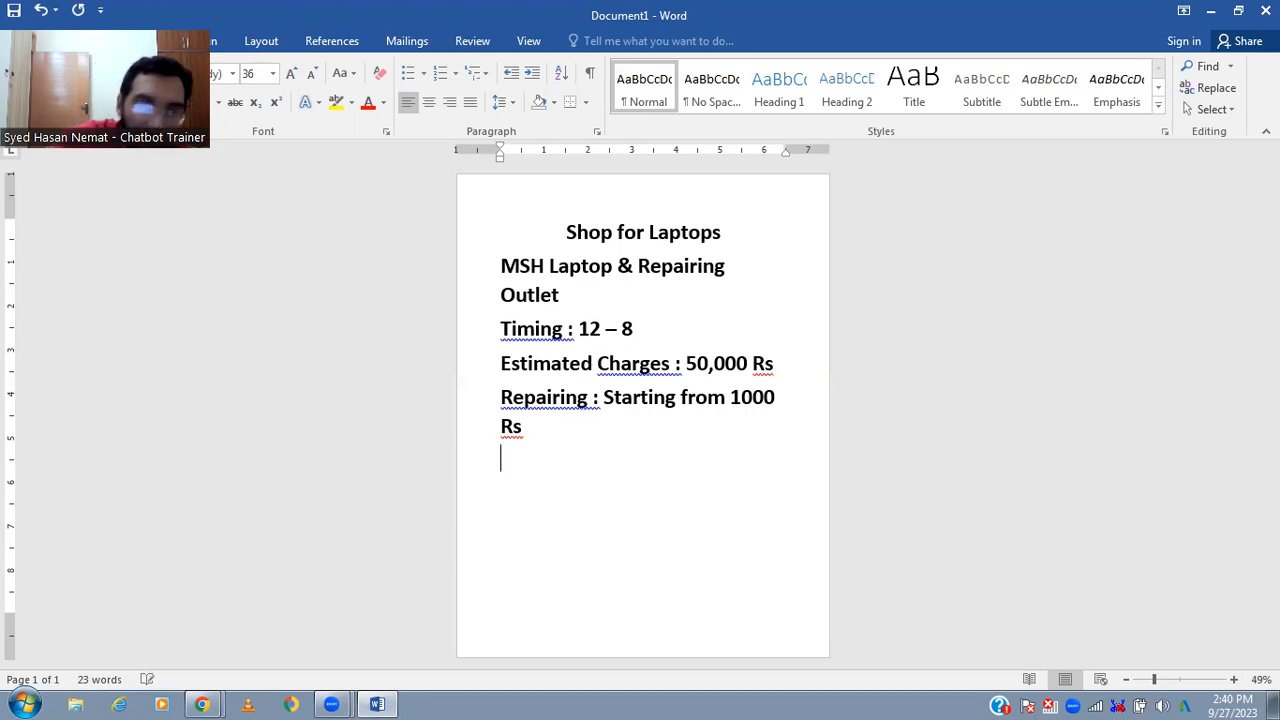
- Switch to Manychat in Chrome and create a new flow from the Automation section
{"action": "key", "text": "alt+Tab"}
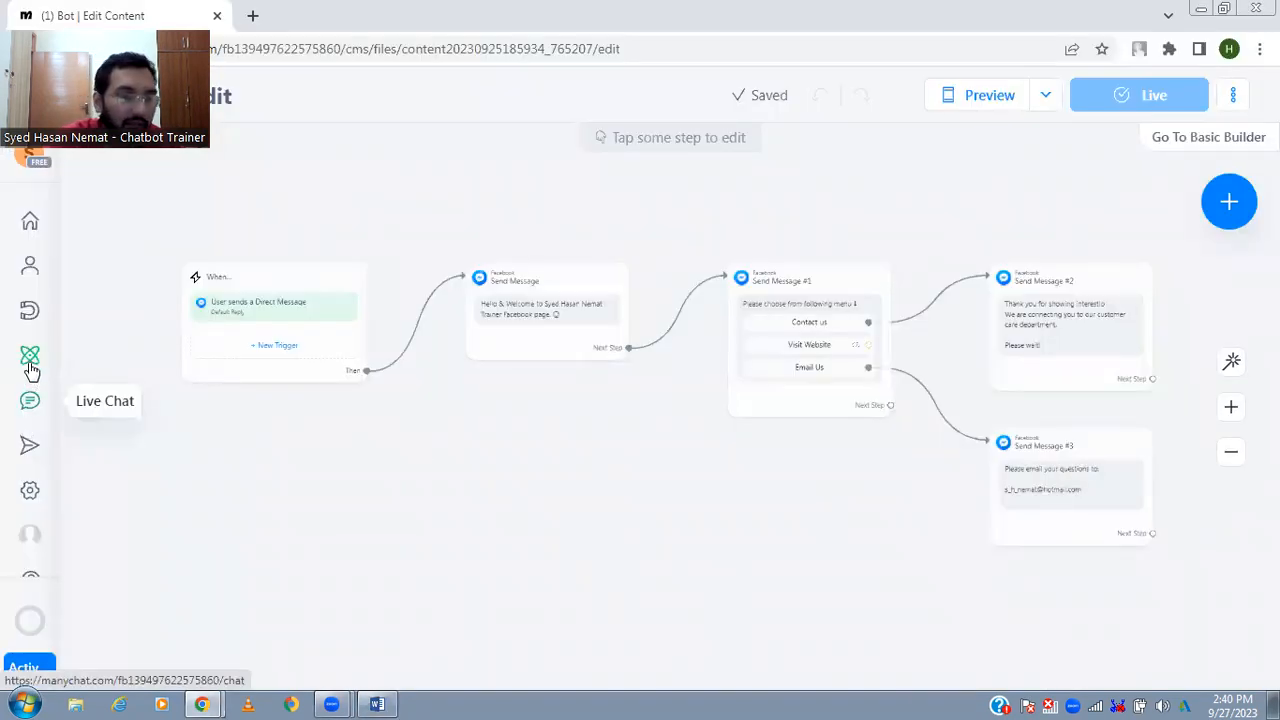
{"action": "left_click", "coordinate": [30, 357]}
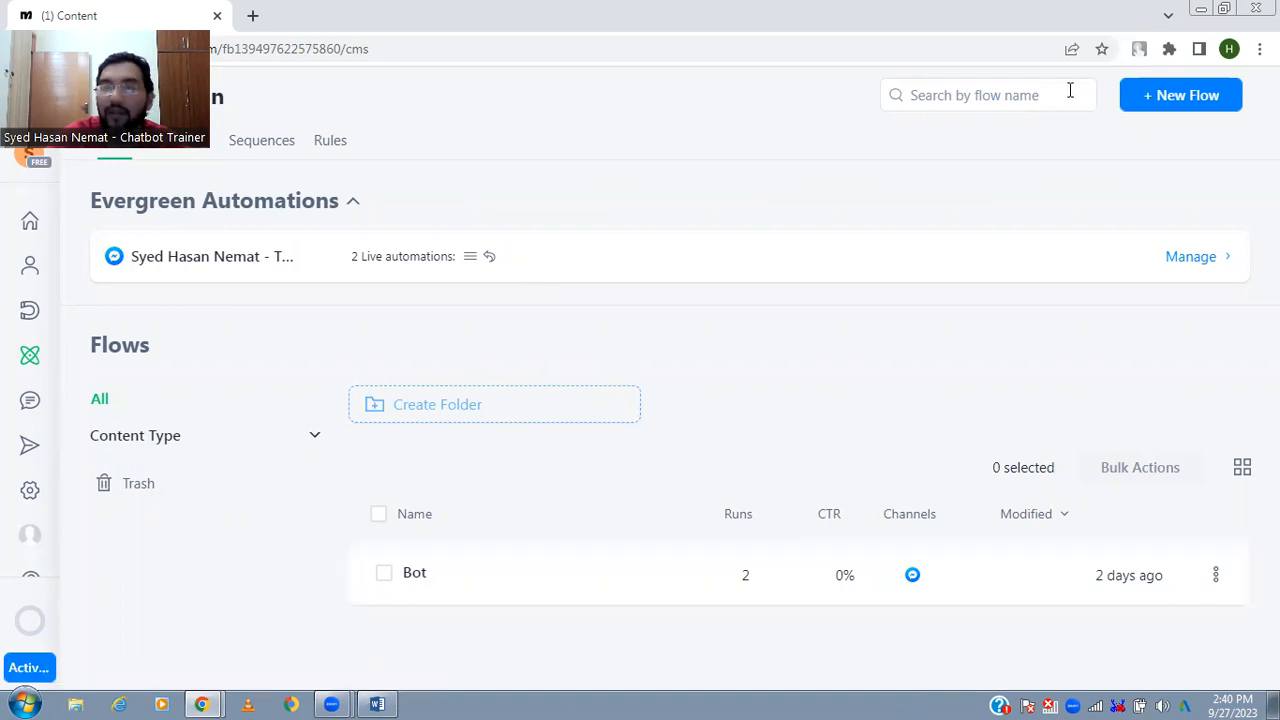
{"action": "left_click", "coordinate": [1186, 97]}
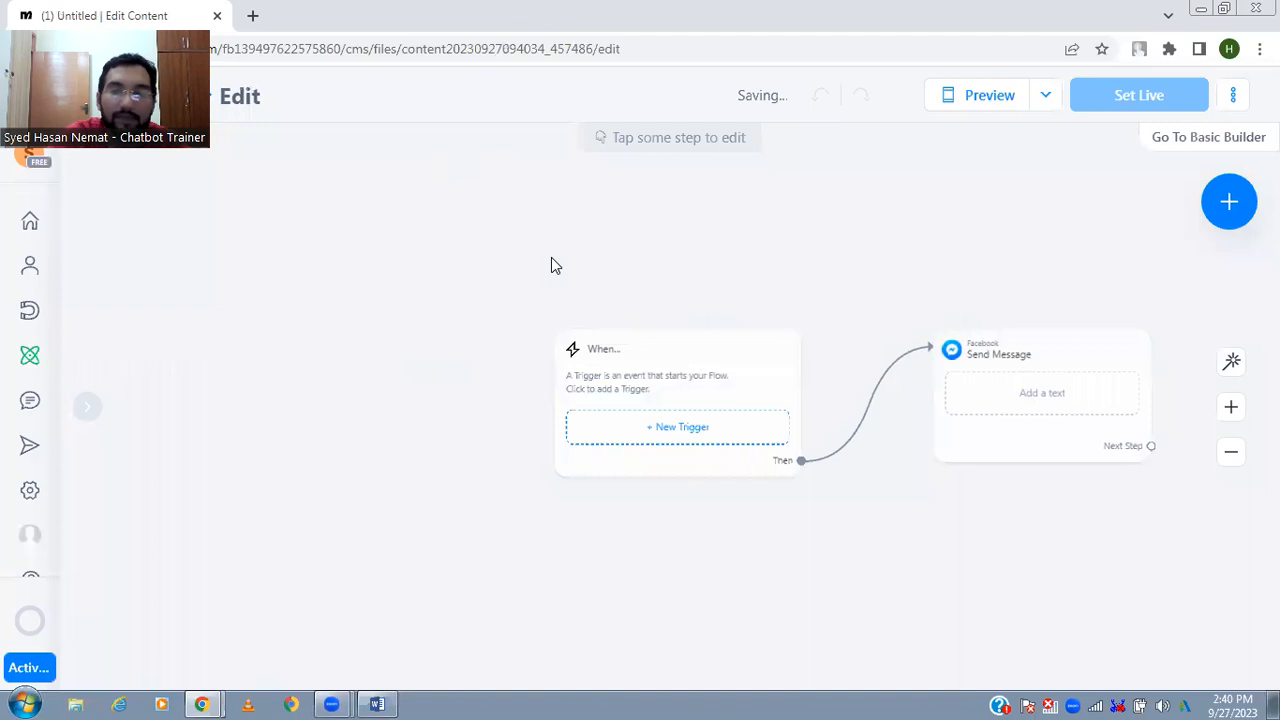
- Enter "Welcome to MSH Laptop & Repairing Outlet" as the text of the flow's first Send Message step
{"action": "left_click", "coordinate": [1034, 369]}
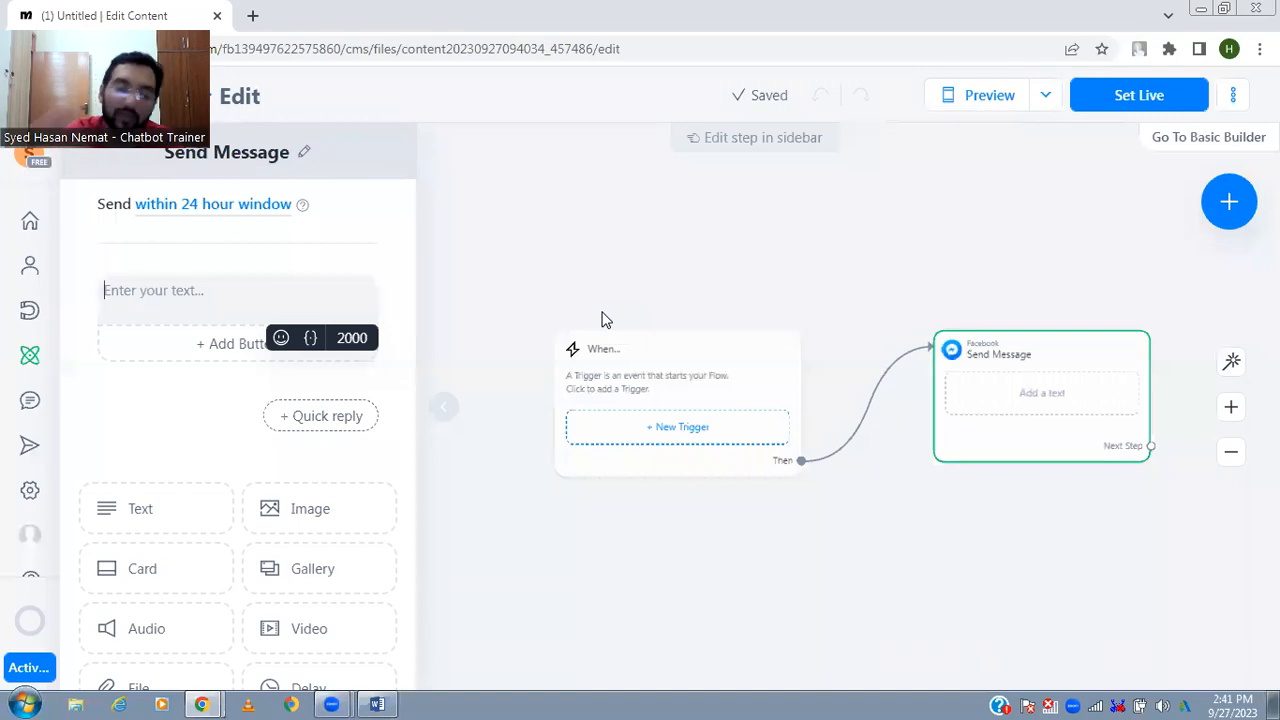
{"action": "type", "text": "Wel"}
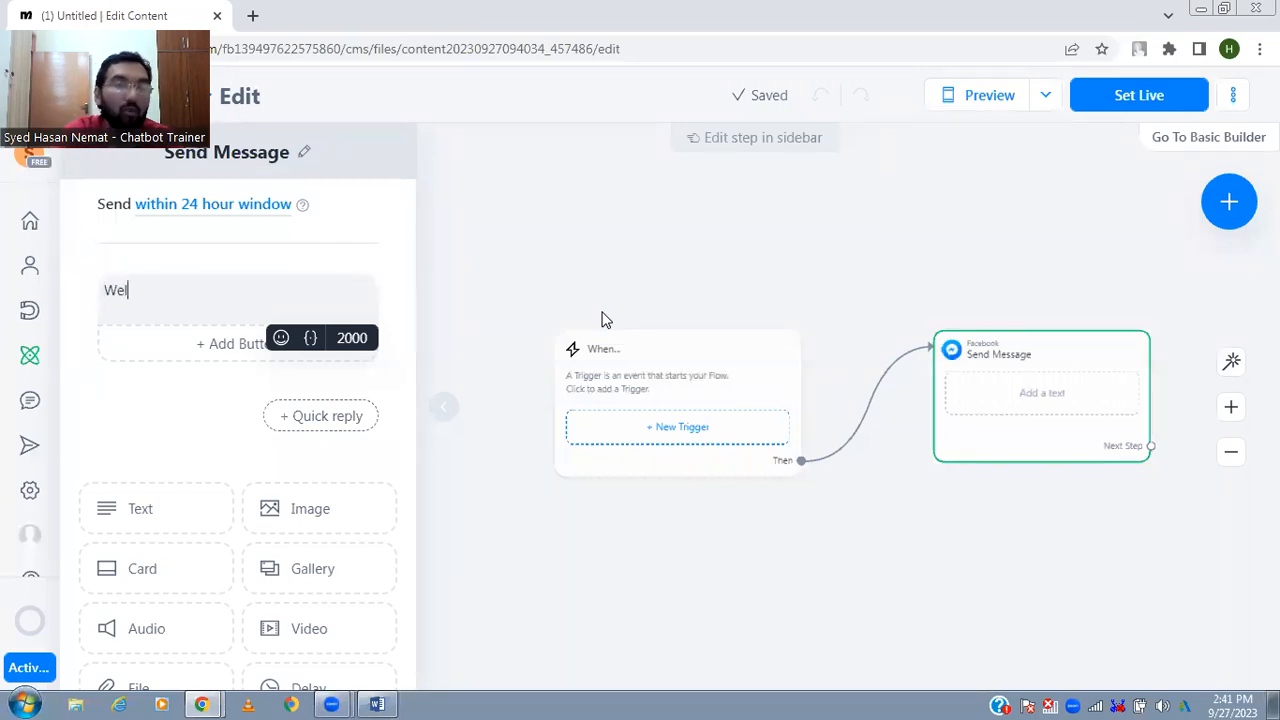
{"action": "type", "text": "come to MSH Laptop & Repar"}
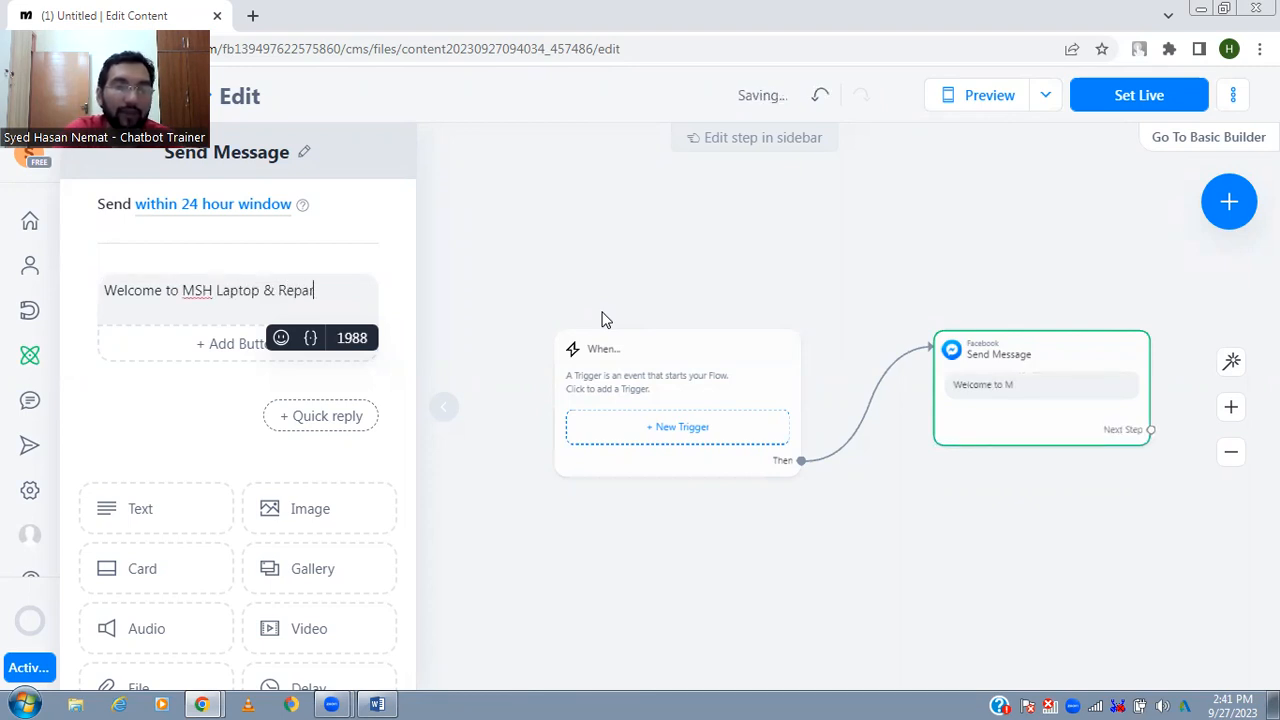
{"action": "key", "text": "BackSpace"}
{"action": "type", "text": "ir"}
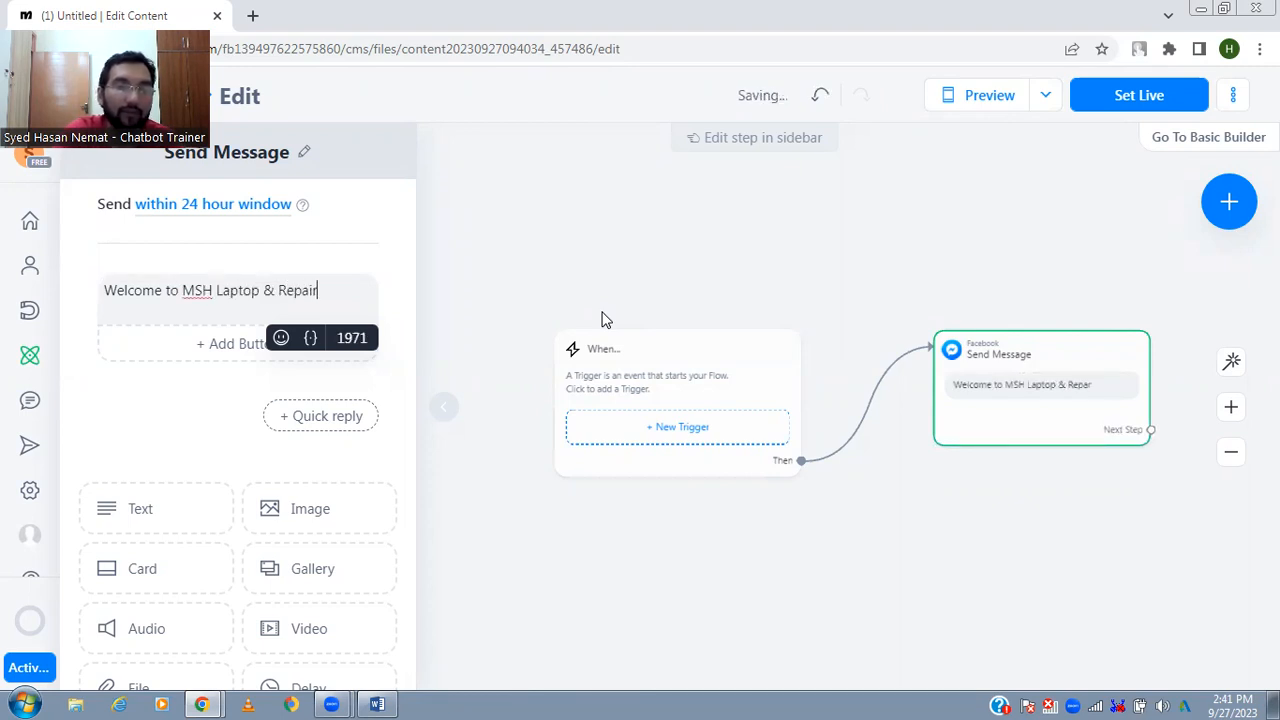
{"action": "type", "text": "ing Outlet"}
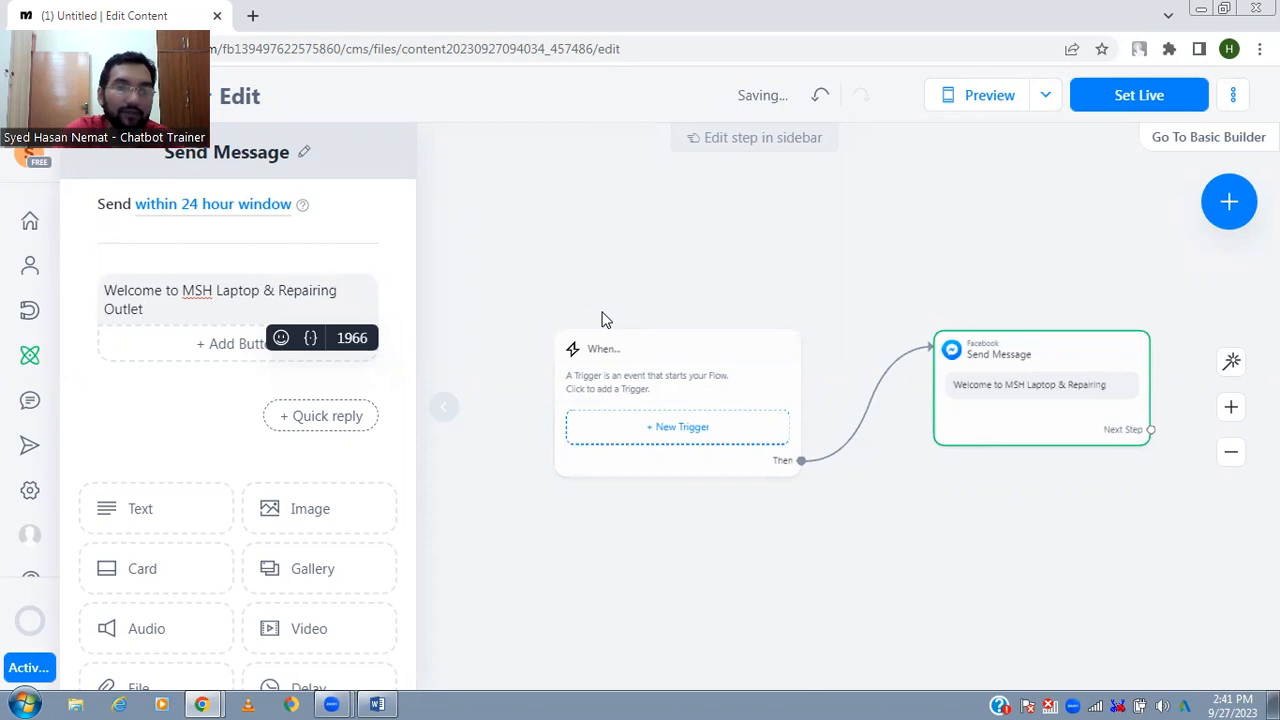
{"action": "type", "text": "."}
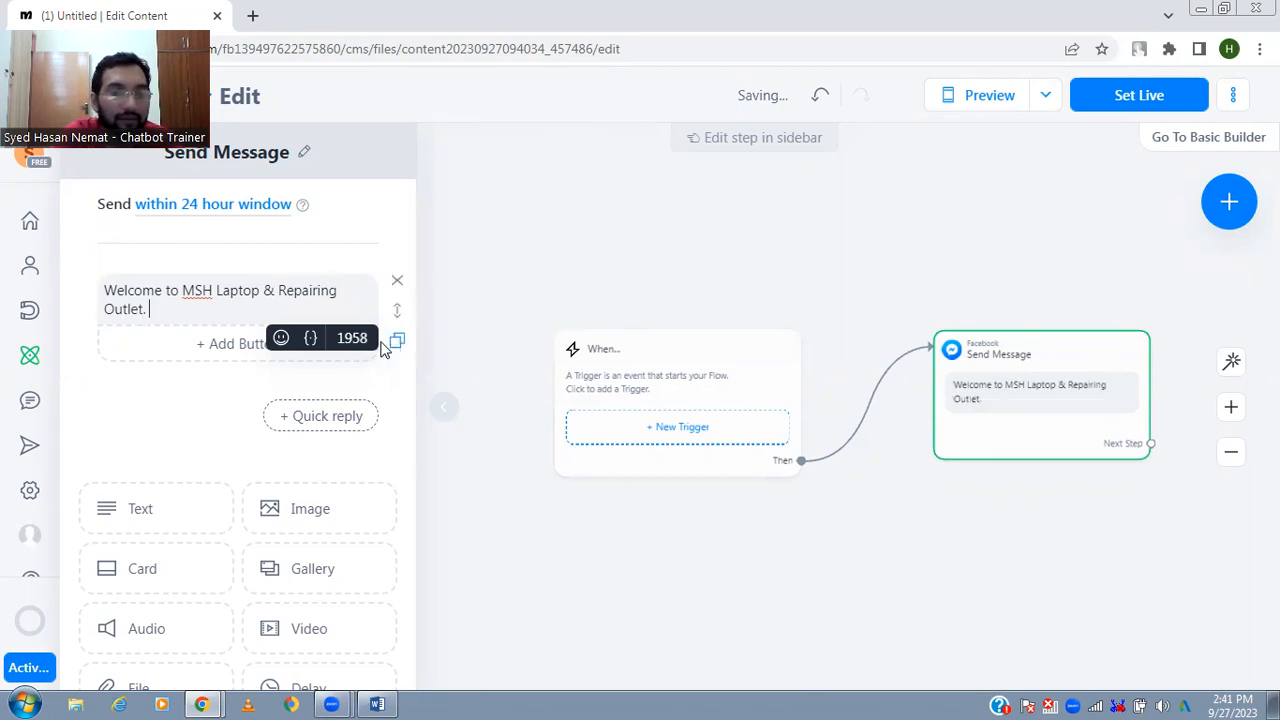
- End the welcome message with a period and a waving hand emoji found by searching the emojis for "hello"
{"action": "left_click", "coordinate": [281, 340]}
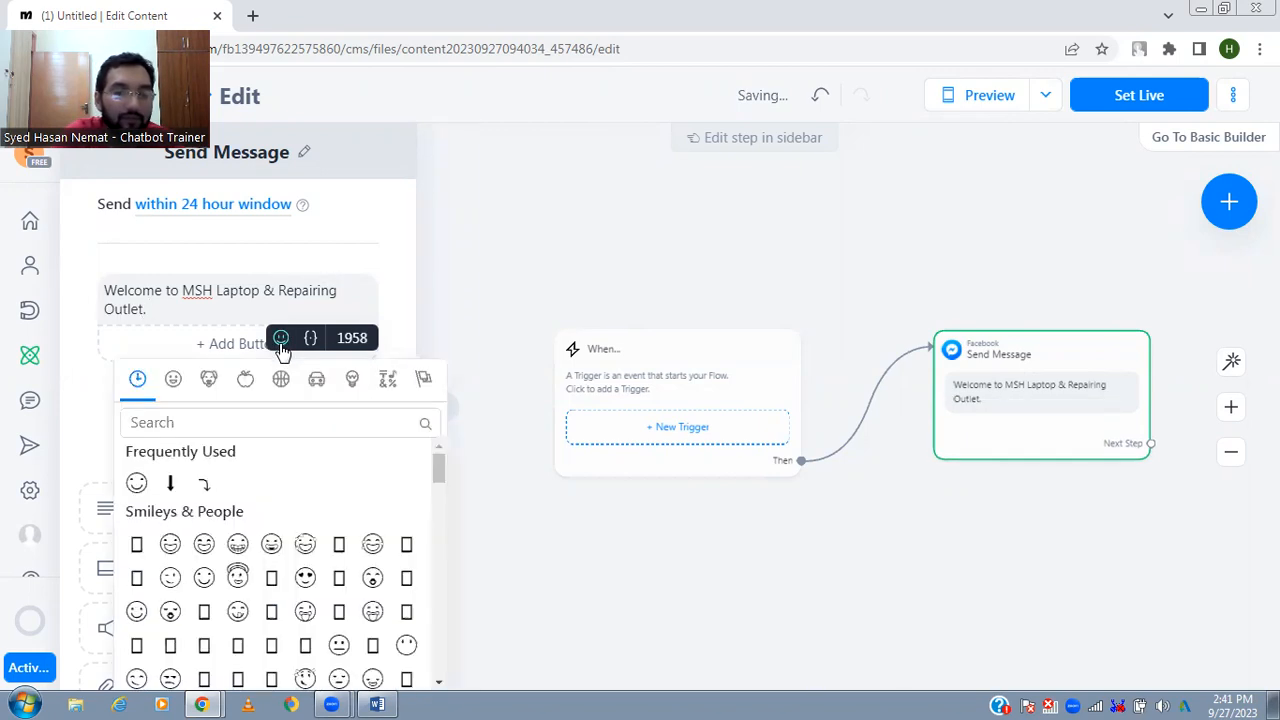
{"action": "left_click", "coordinate": [242, 313]}
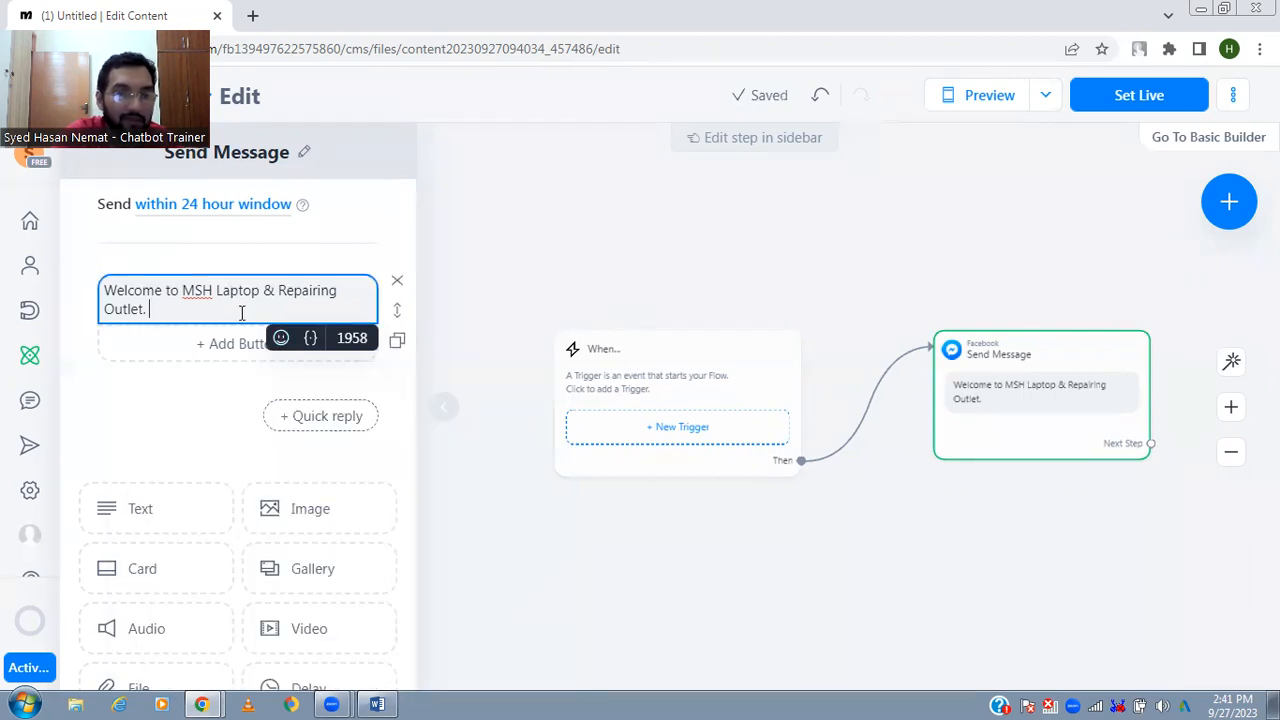
{"action": "left_click", "coordinate": [280, 338]}
{"action": "left_click", "coordinate": [281, 338]}
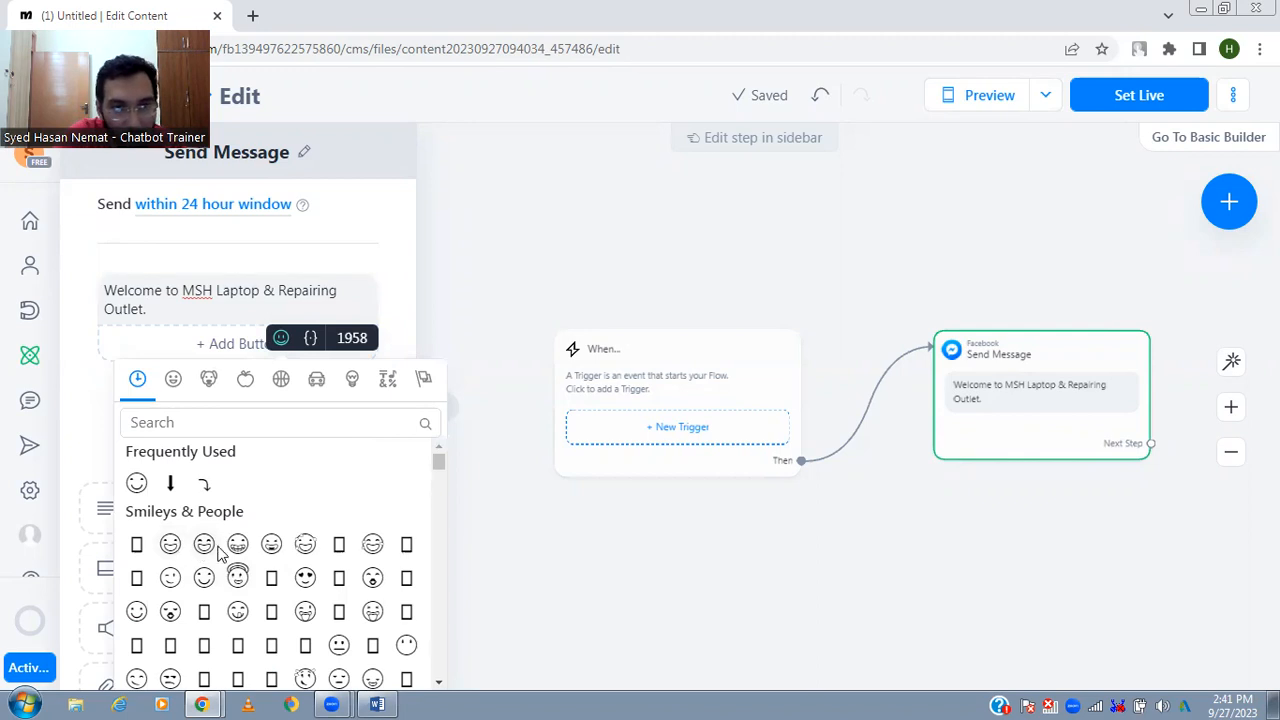
{"action": "left_click", "coordinate": [367, 411]}
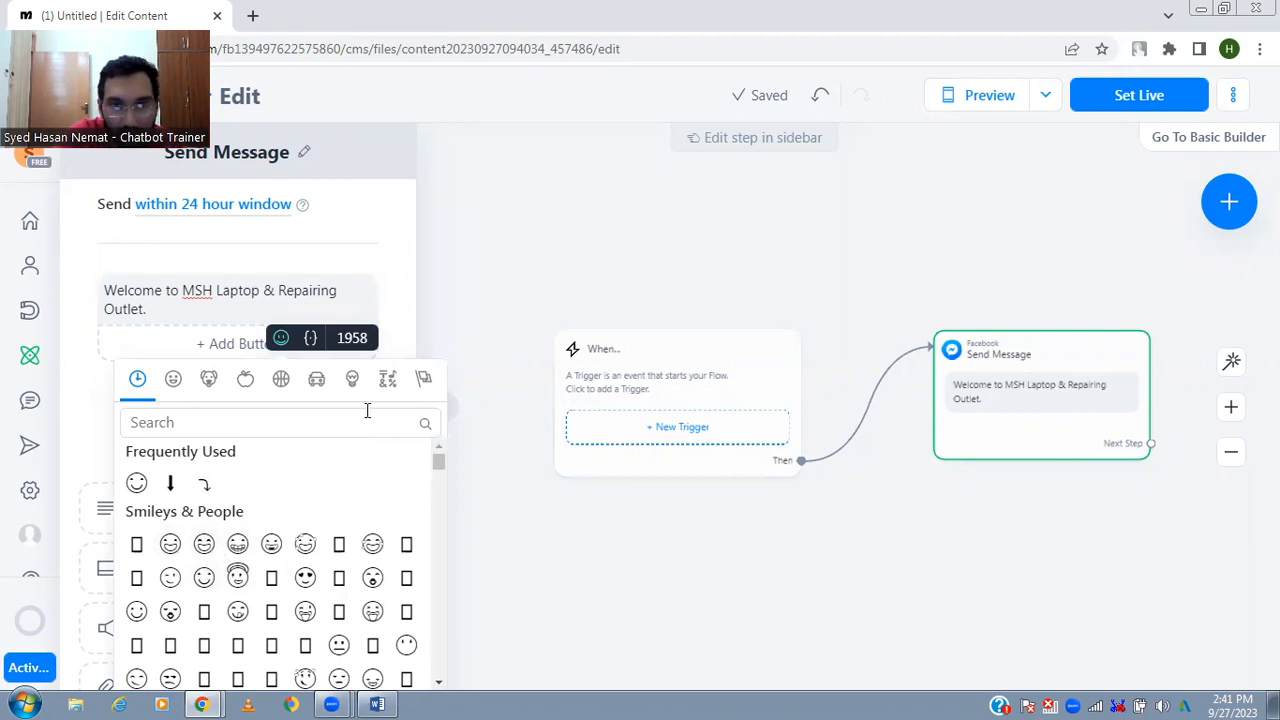
{"action": "type", "text": "we"}
{"action": "type", "text": "lcom"}
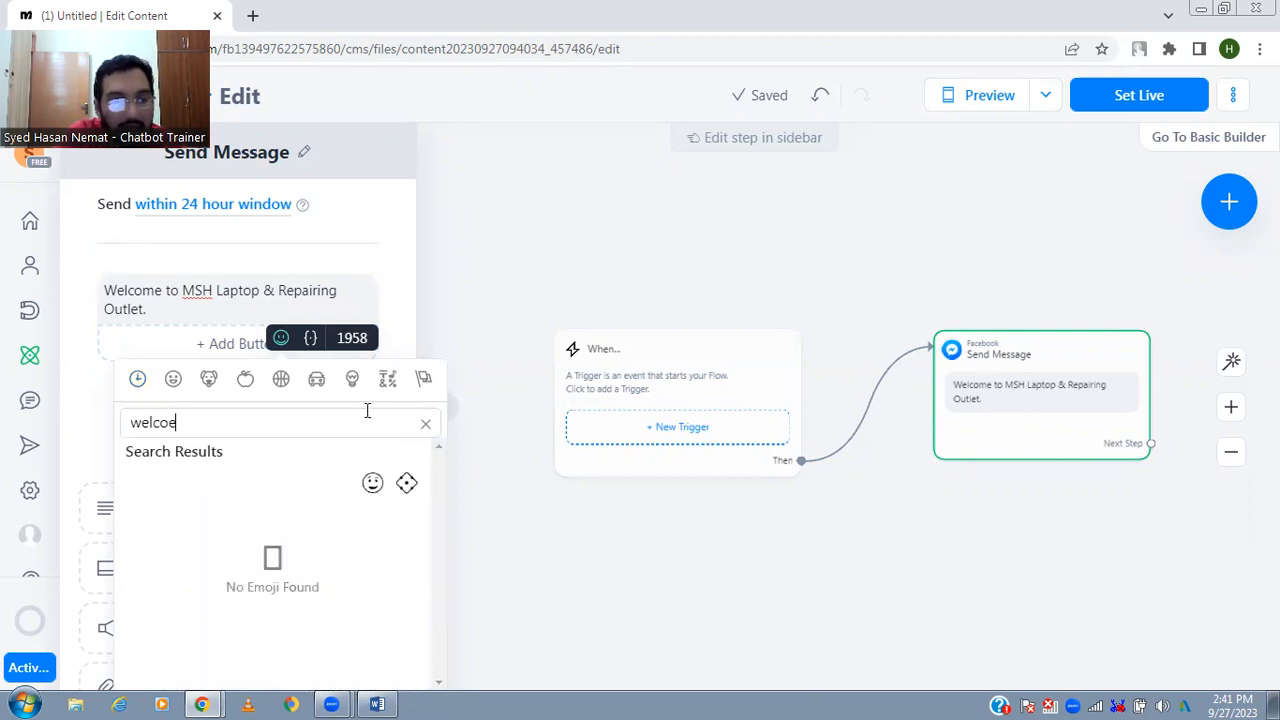
{"action": "key", "text": "BackSpace"}
{"action": "key", "text": "BackSpace"}
{"action": "type", "text": "ome"}
{"action": "key", "text": "ctrl+a"}
{"action": "type", "text": "hello"}
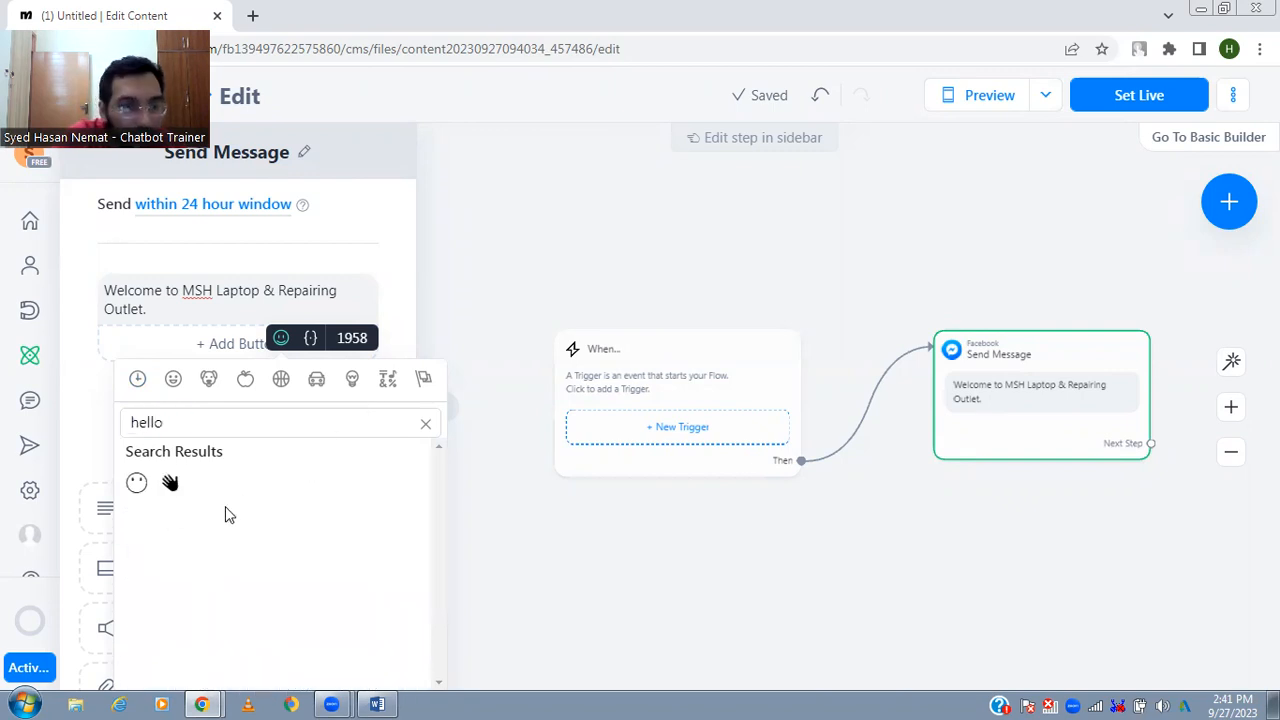
{"action": "left_click", "coordinate": [168, 483]}
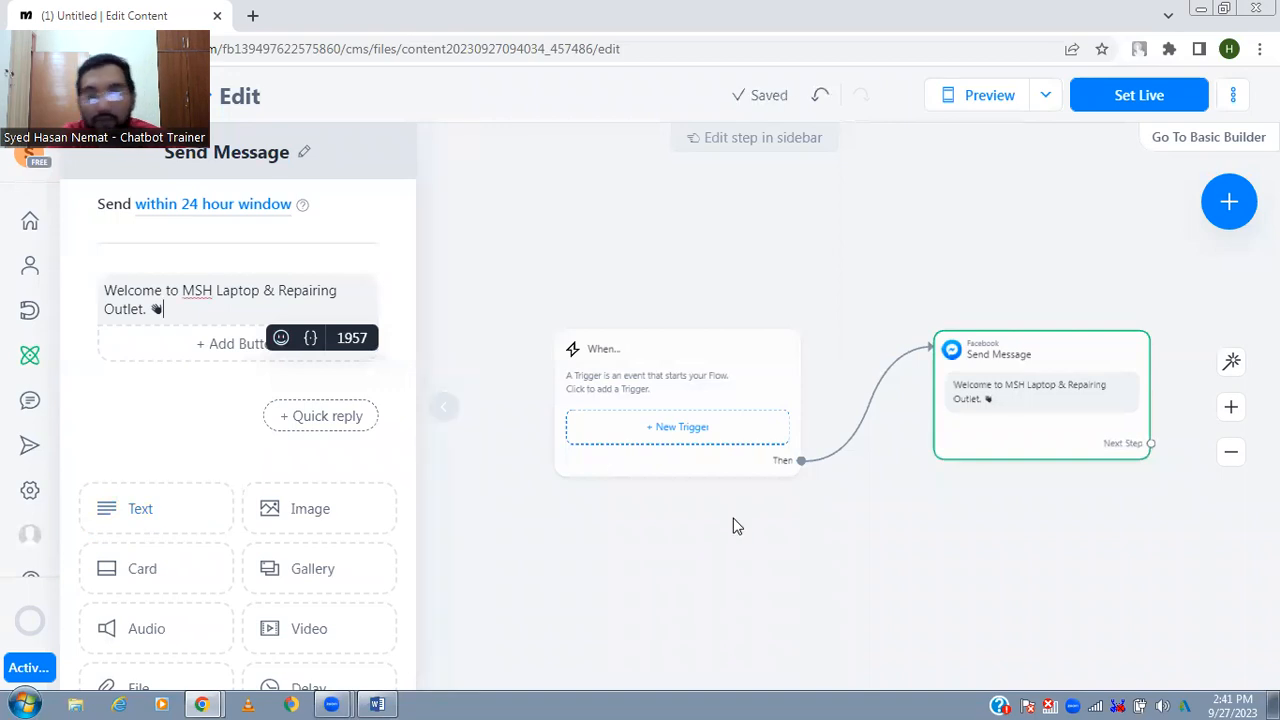
- Add a Messenger step after the welcome message with the text "Please choose from following menu" followed by a down arrow emoji
{"action": "left_click", "coordinate": [732, 526]}
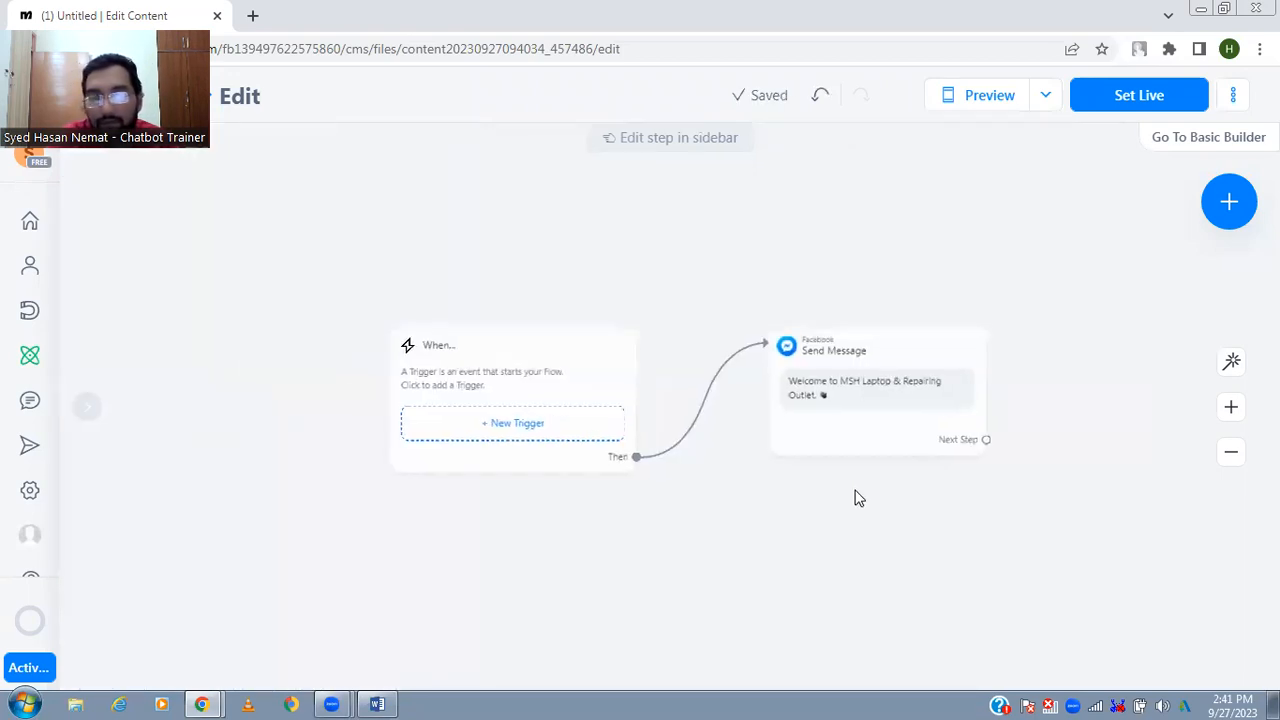
{"action": "left_click_drag", "start_coordinate": [848, 409], "coordinate": [924, 401]}
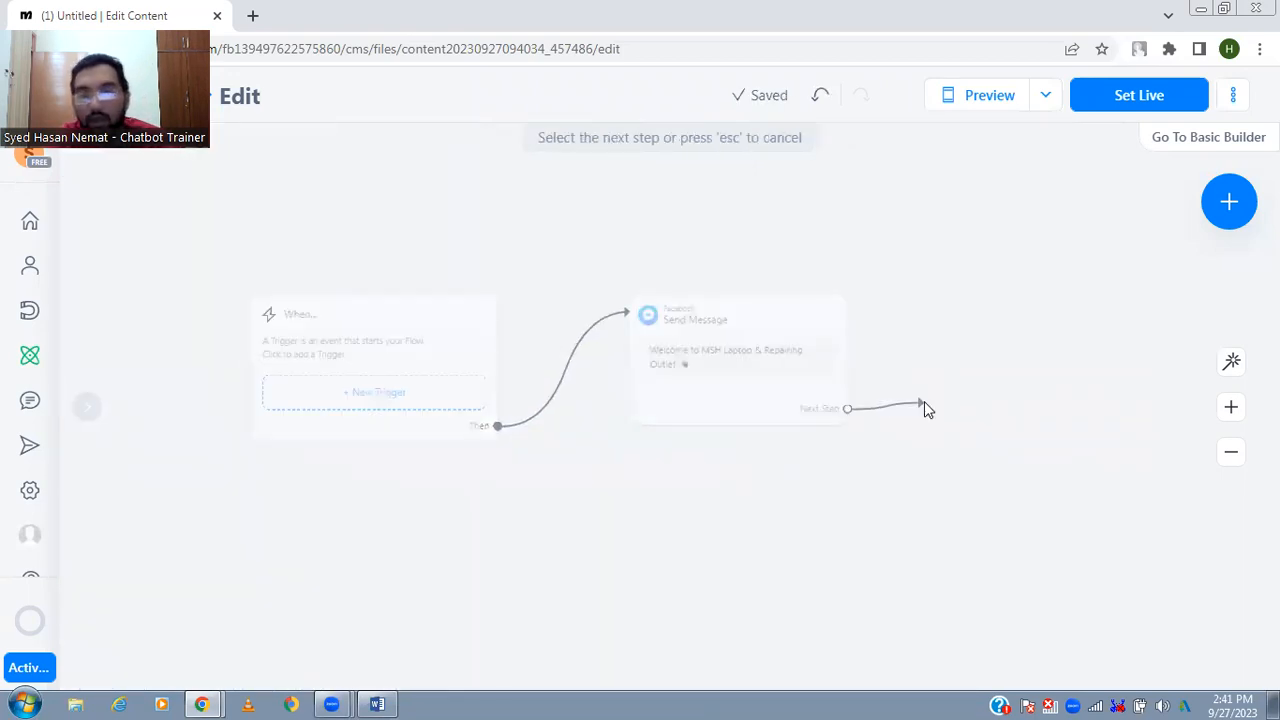
{"action": "left_click", "coordinate": [1016, 403]}
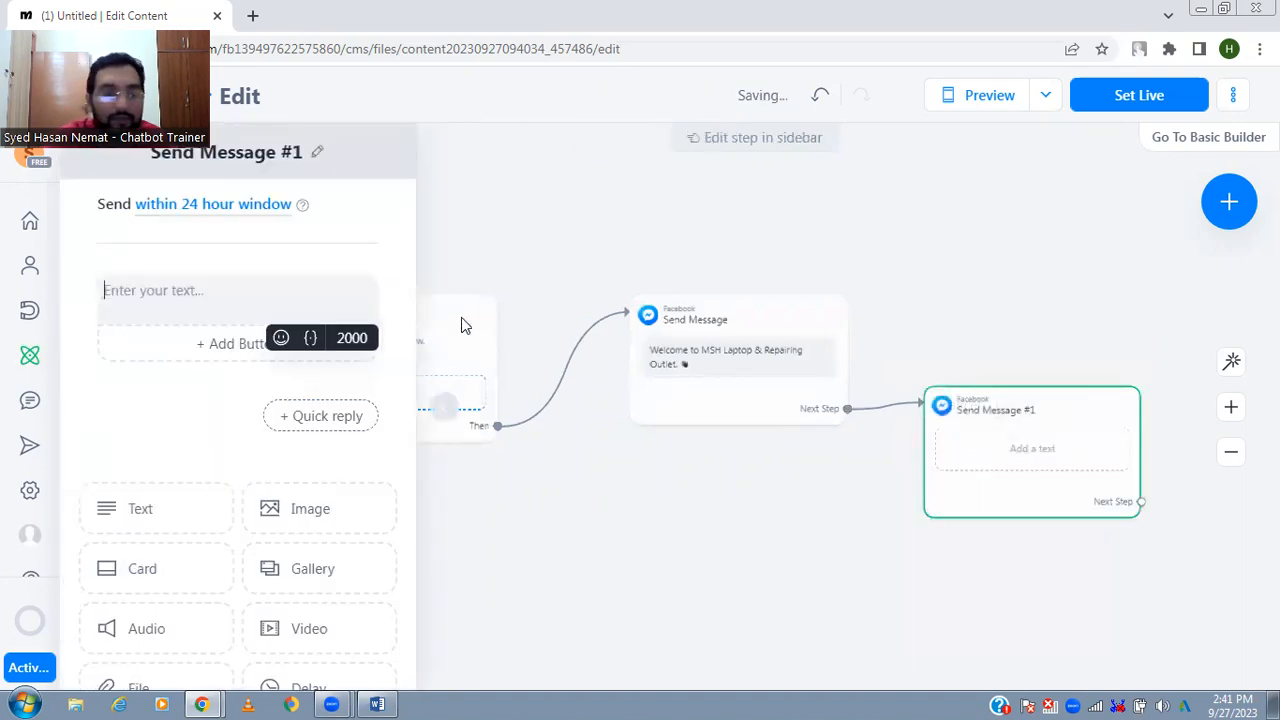
{"action": "type", "text": "Please ch"}
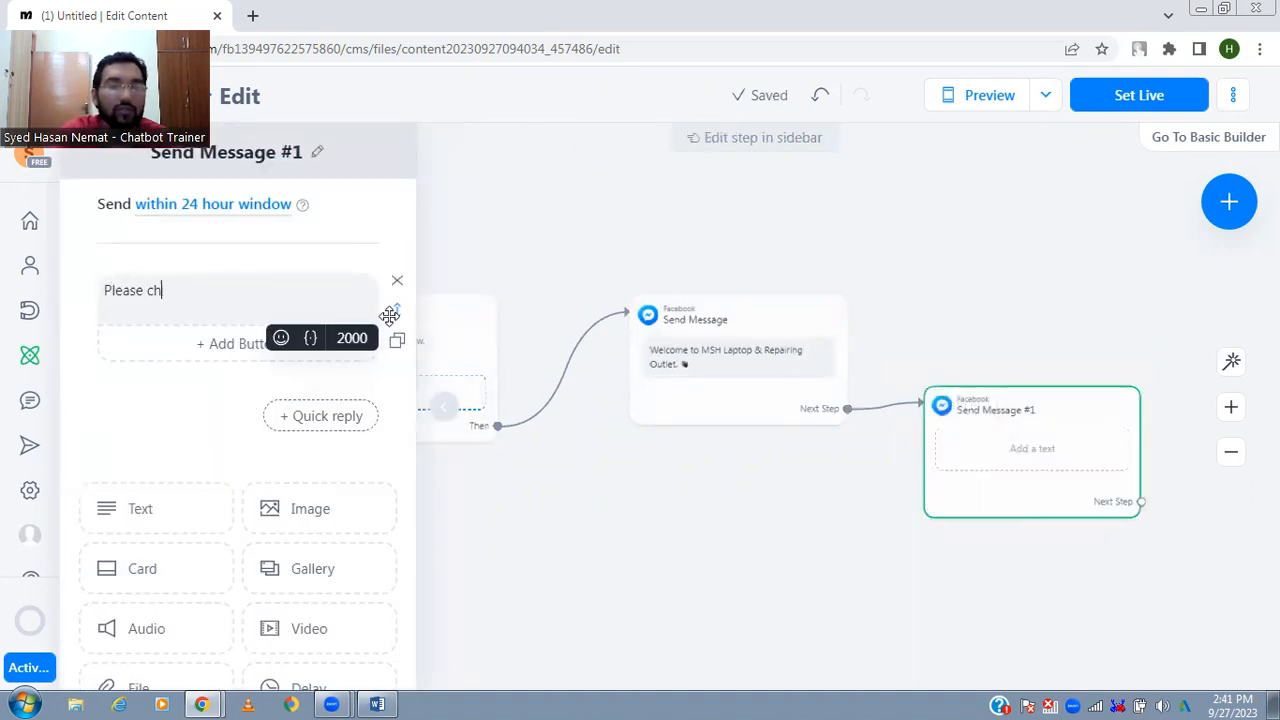
{"action": "type", "text": "oose from following menu"}
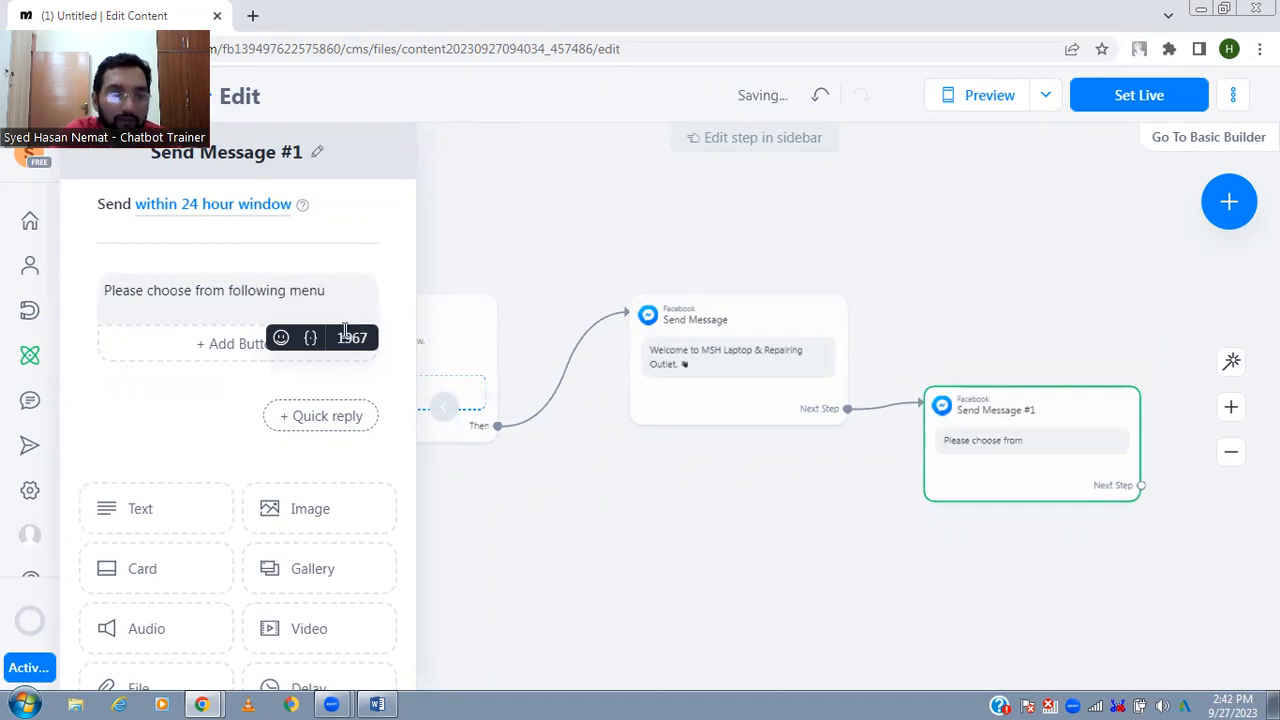
{"action": "left_click", "coordinate": [281, 338]}
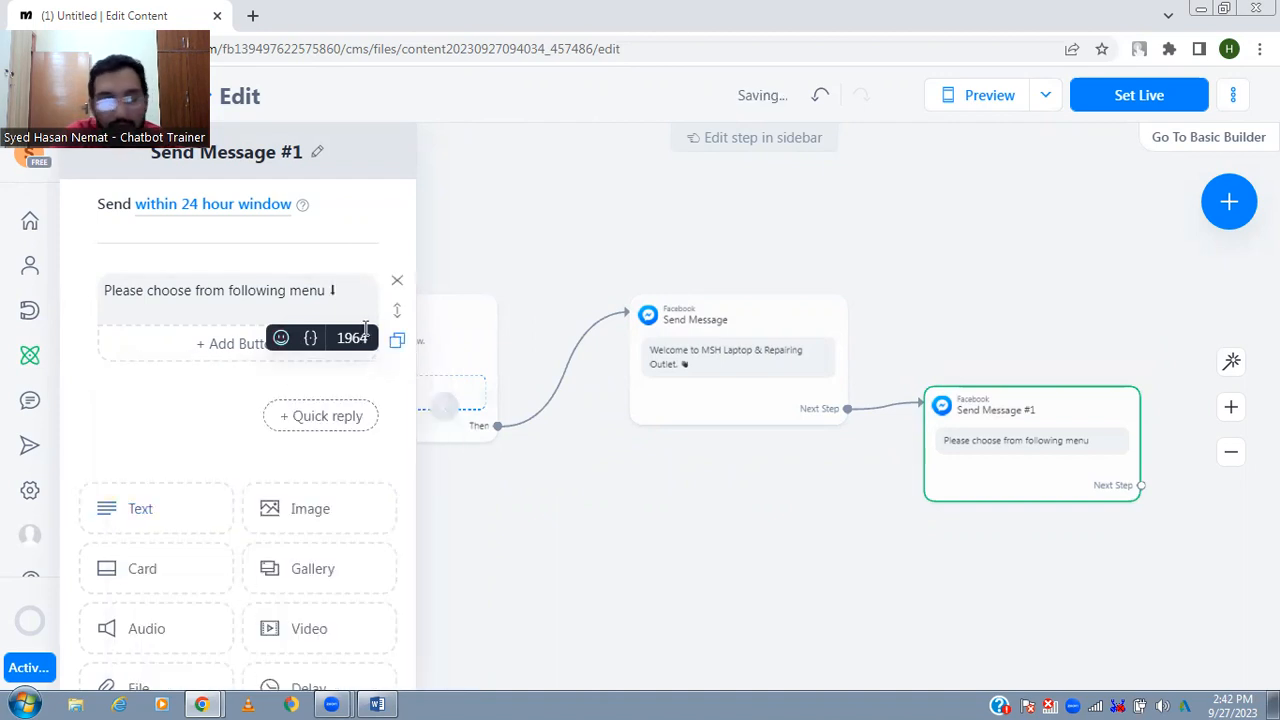
- Add two buttons titled "Products" and "Repairing" to the menu message
{"action": "left_click", "coordinate": [236, 344]}
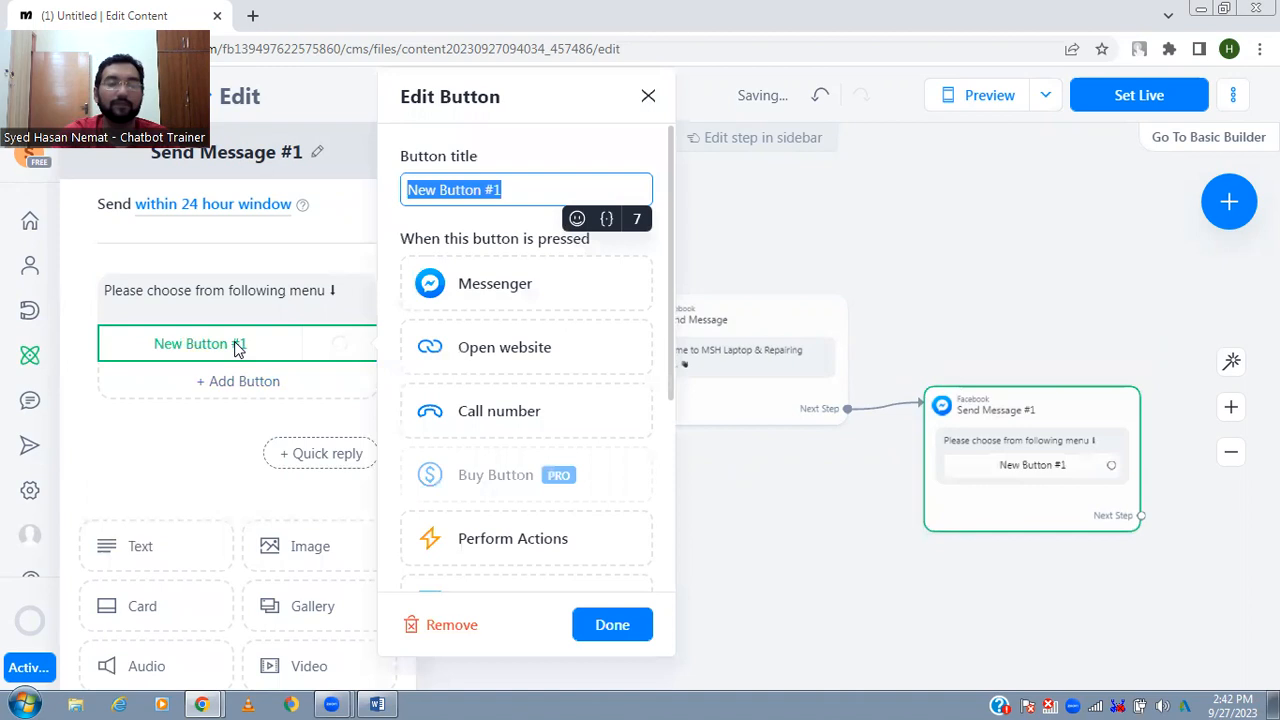
{"action": "type", "text": "Pro"}
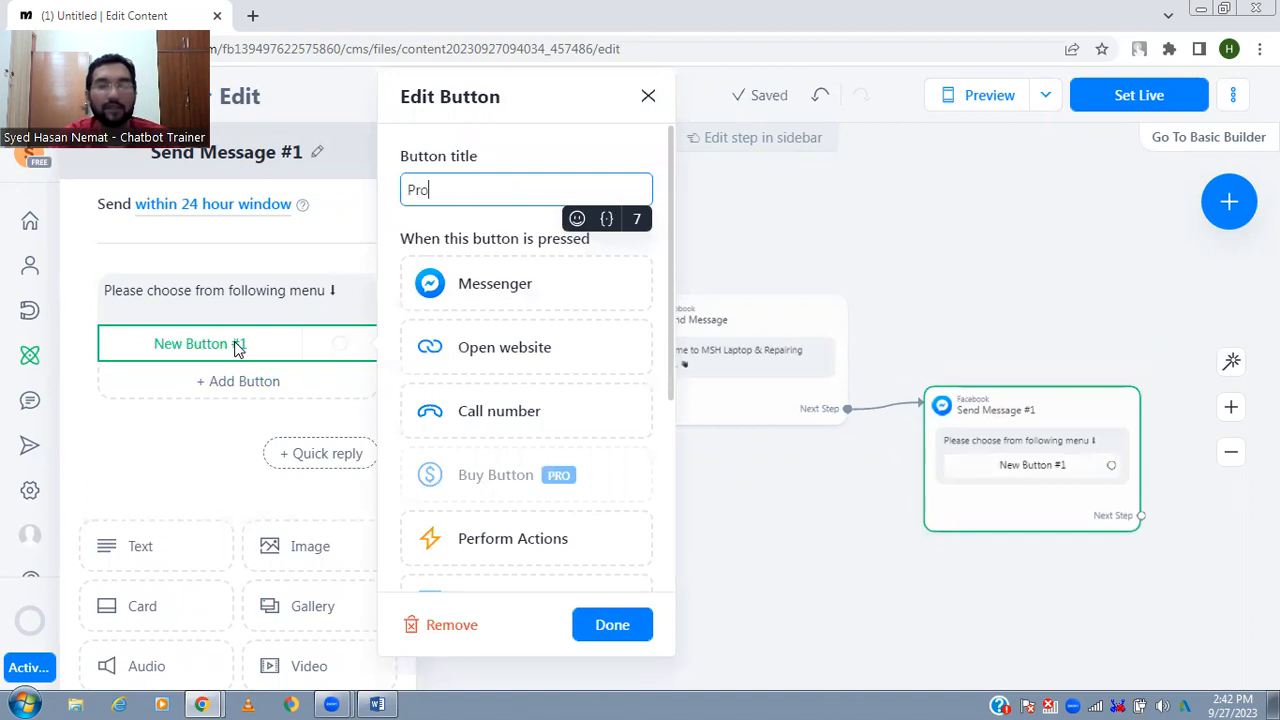
{"action": "type", "text": "ducts"}
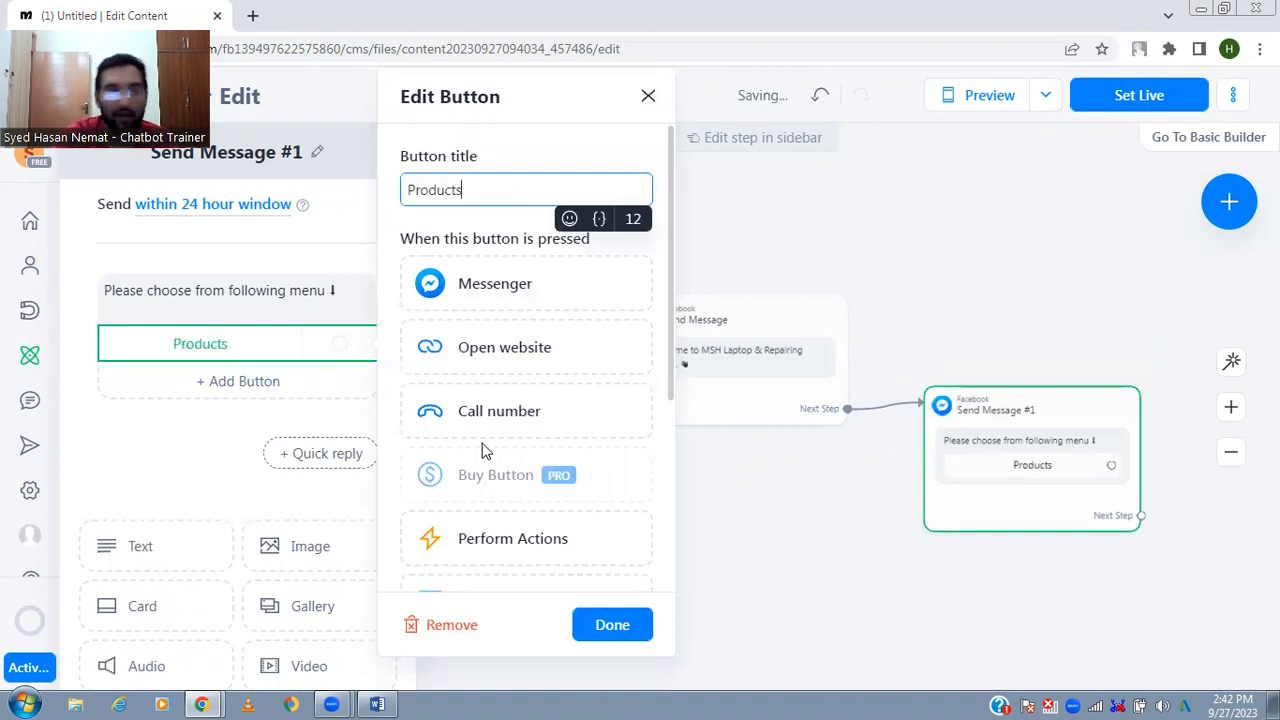
{"action": "left_click", "coordinate": [246, 384]}
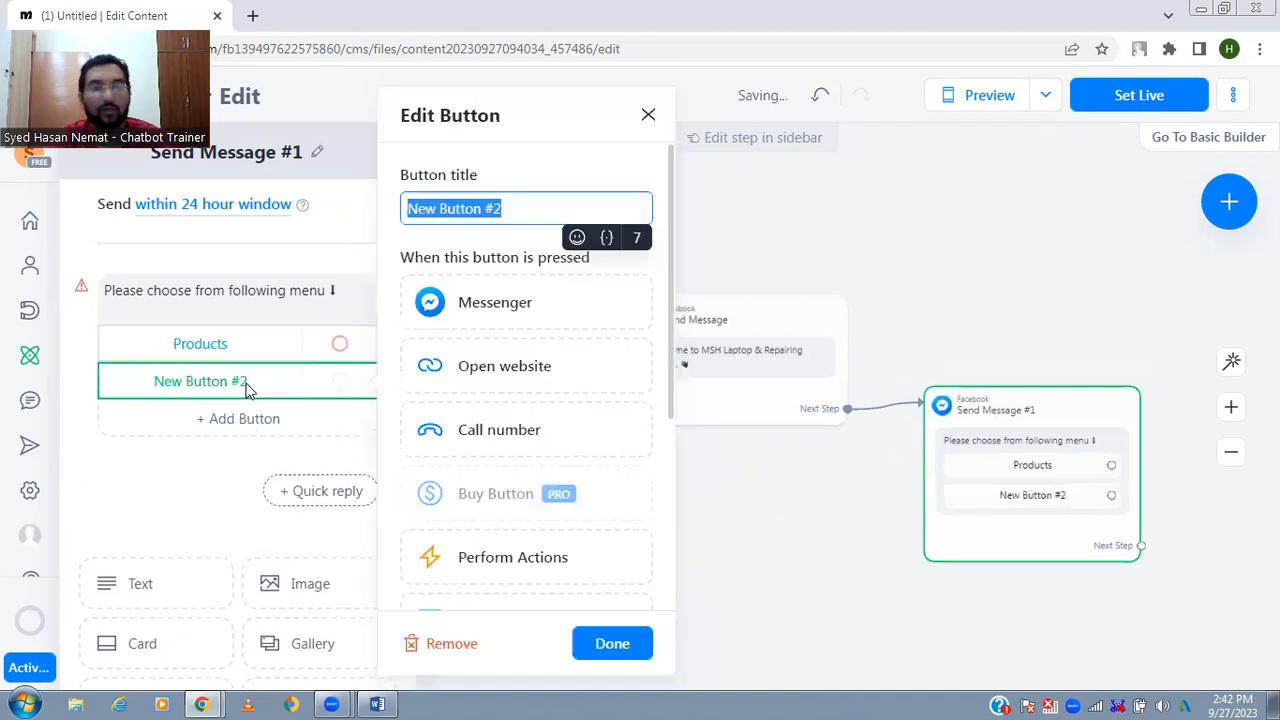
{"action": "type", "text": "Repa"}
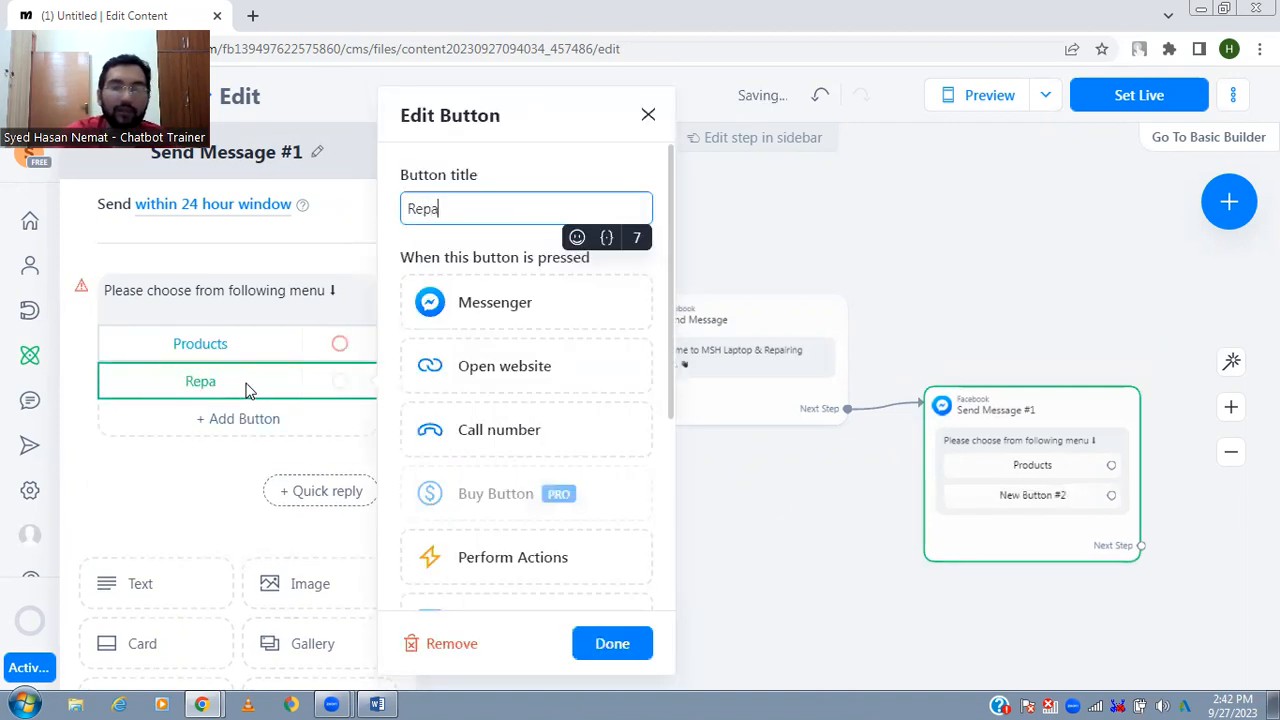
{"action": "type", "text": "iring"}
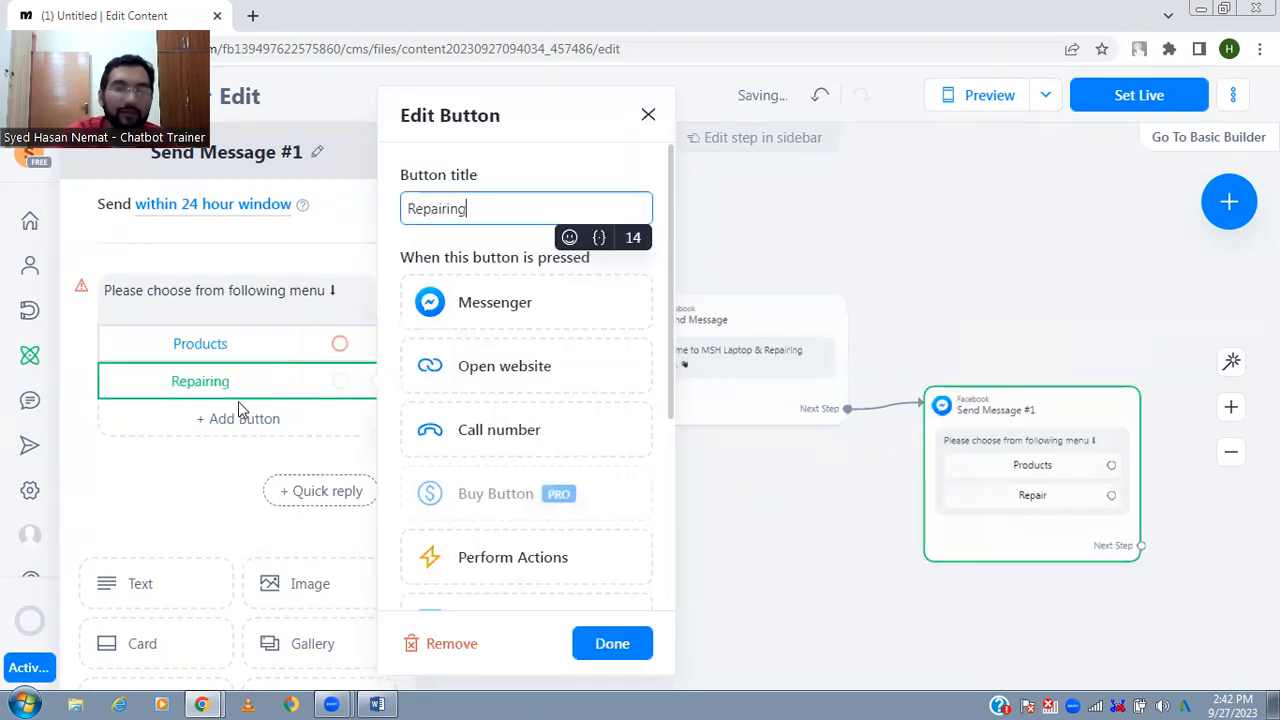
- Check the shop details in Word, return to Manychat and add a third menu button titled "More Info"
{"action": "left_click", "coordinate": [214, 466]}
{"action": "key", "text": "alt+Tab"}
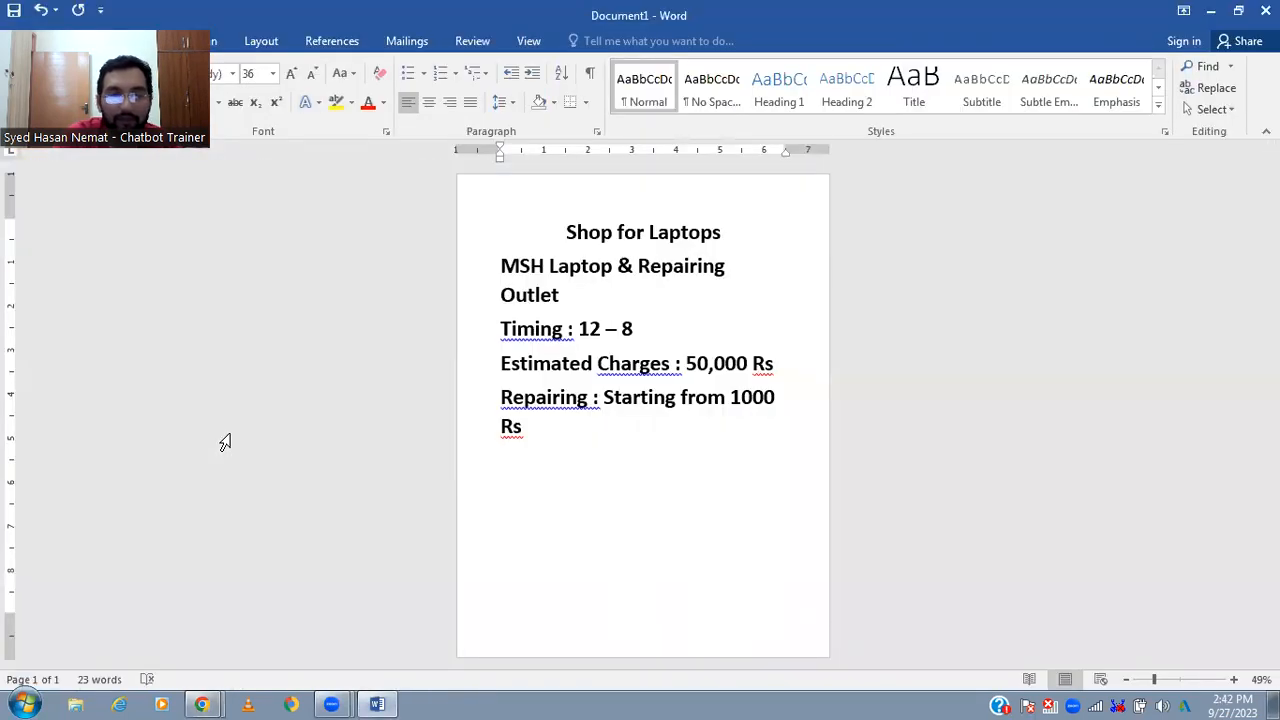
{"action": "key", "text": "alt+Tab"}
{"action": "left_click", "coordinate": [238, 425]}
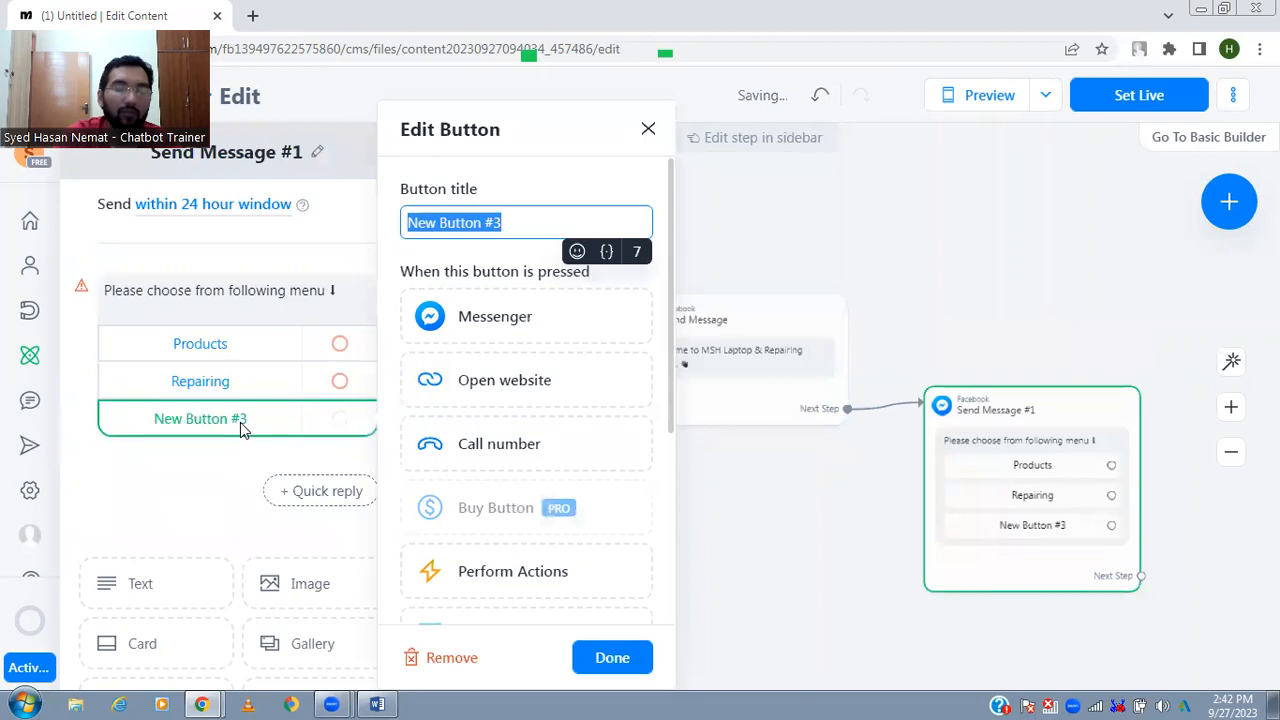
{"action": "type", "text": "More Info"}
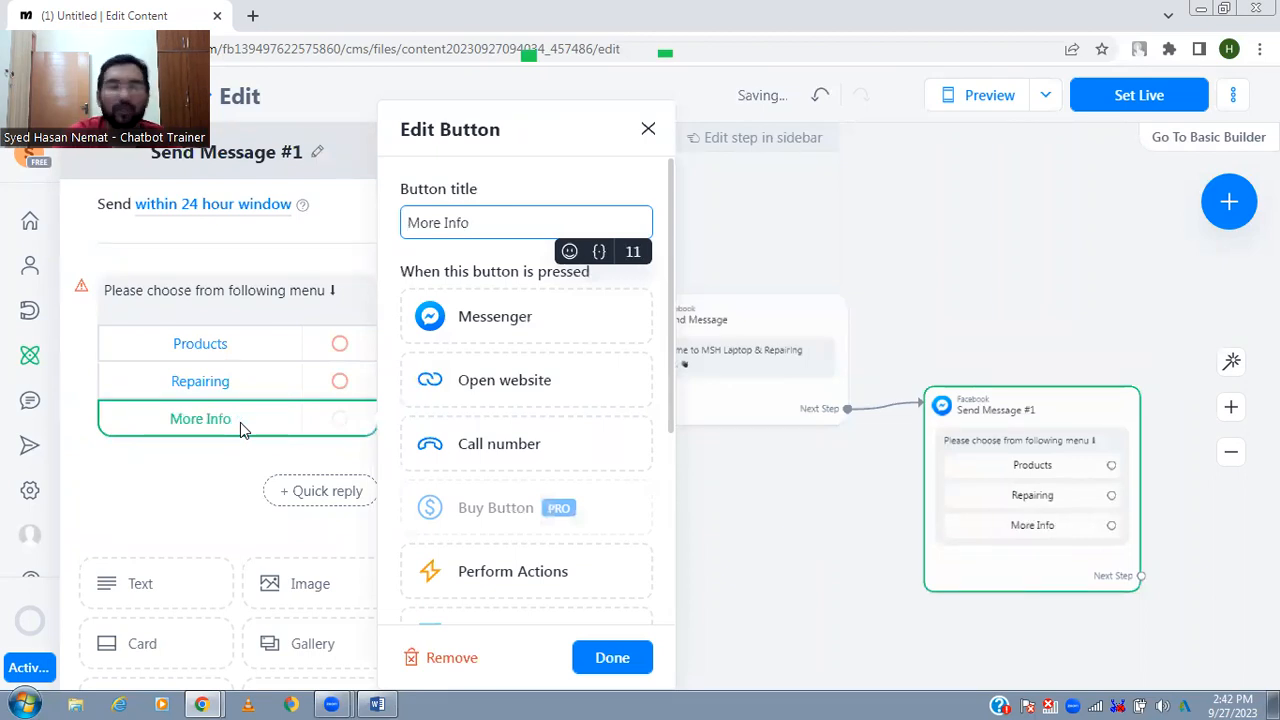
{"action": "left_click", "coordinate": [680, 517]}
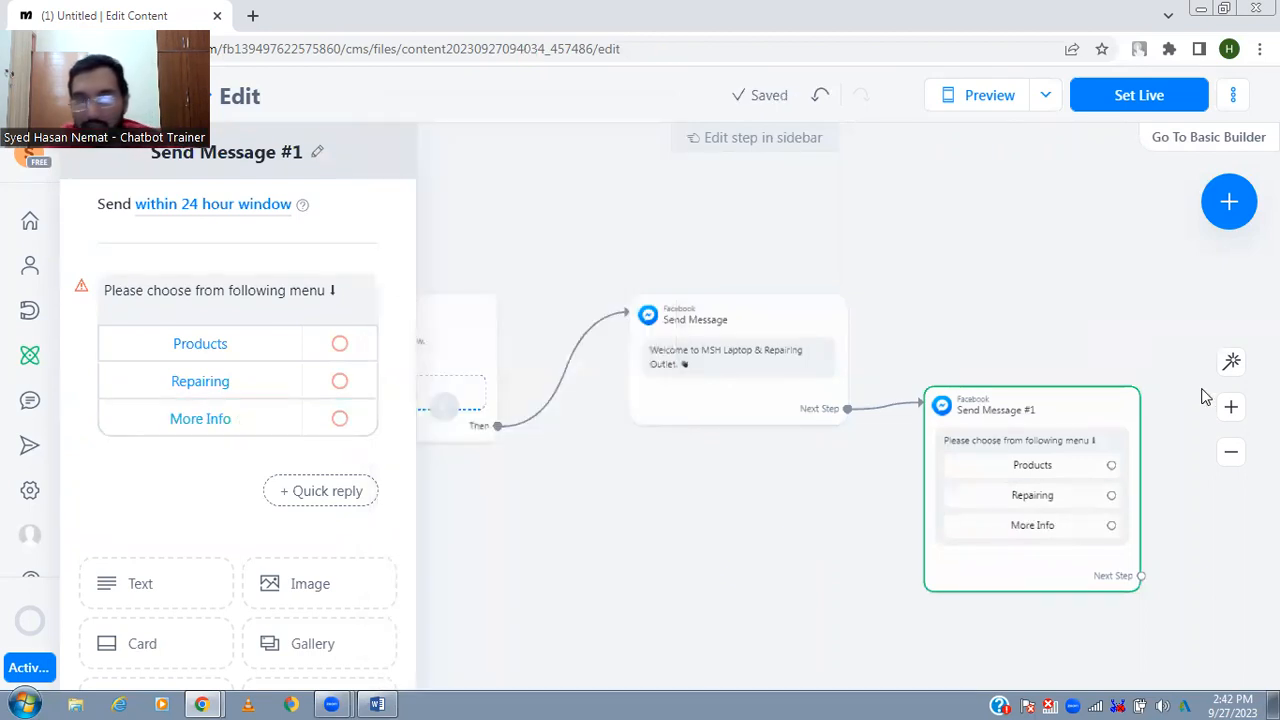
- Connect the "Products" button to a new Messenger step on the flow canvas
{"action": "left_click", "coordinate": [1230, 364]}
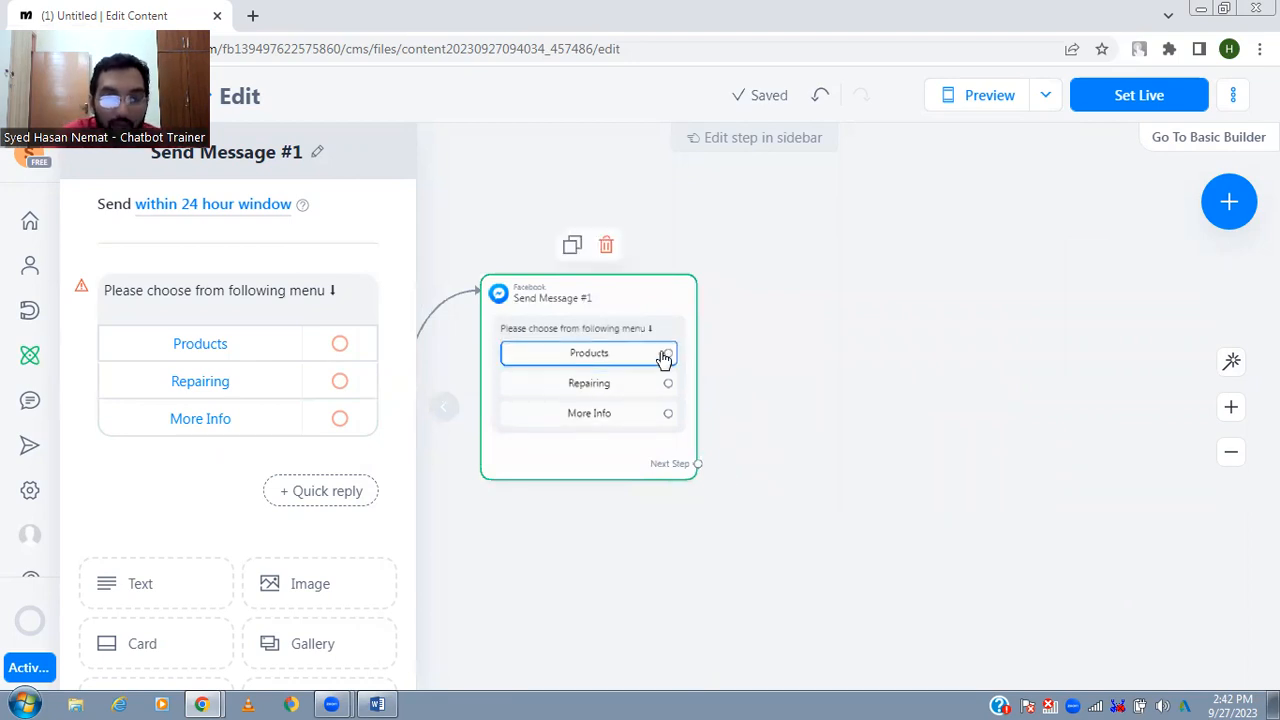
{"action": "left_click_drag", "start_coordinate": [874, 240], "coordinate": [880, 241]}
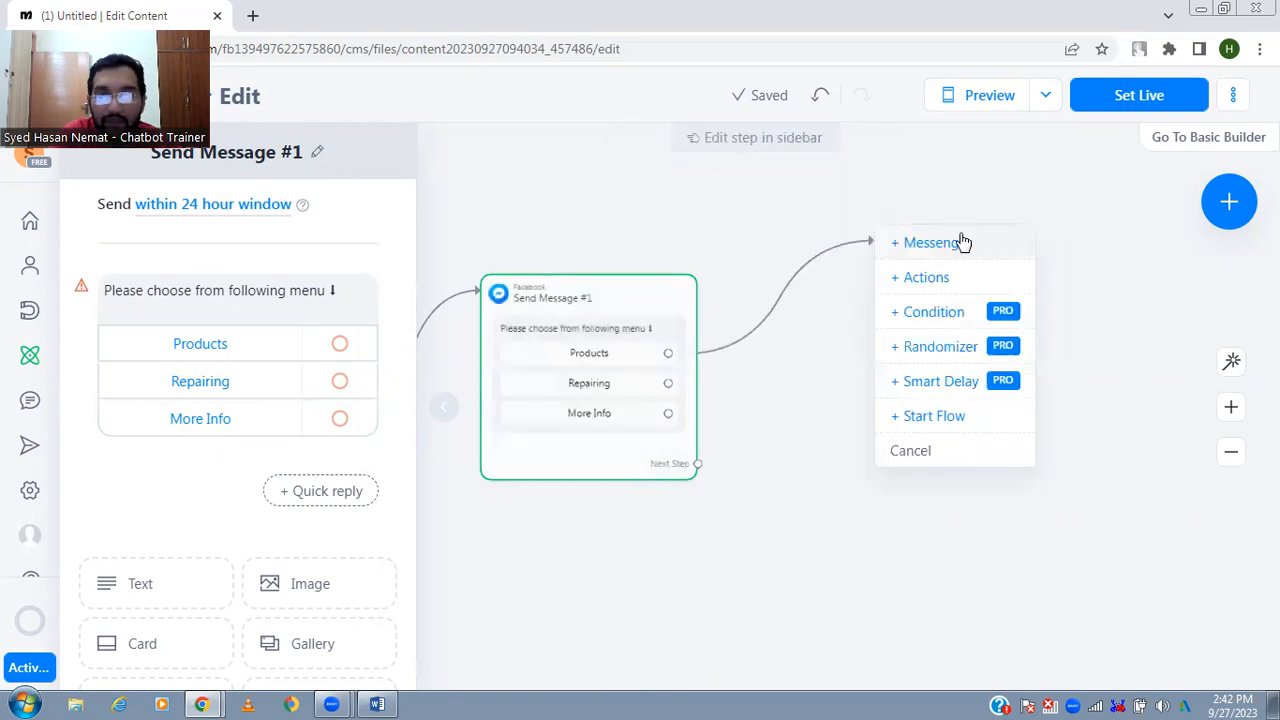
{"action": "left_click", "coordinate": [960, 243]}
{"action": "left_click", "coordinate": [332, 289]}
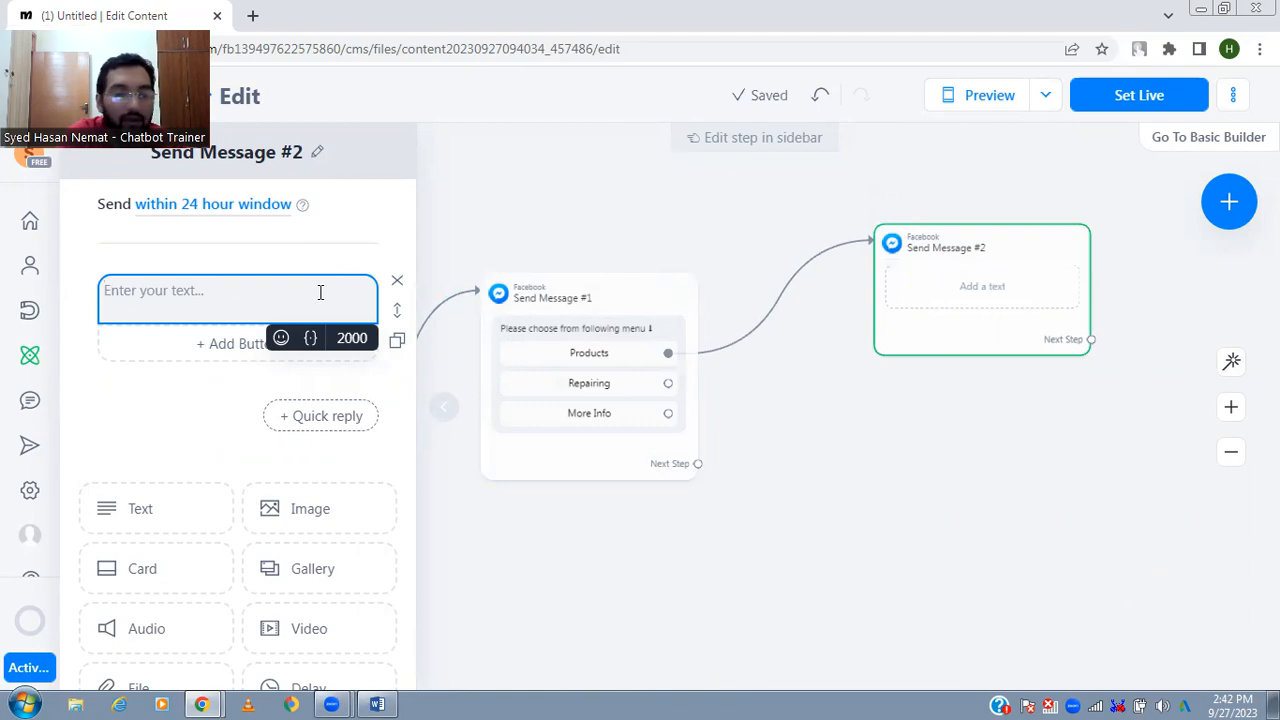
- Enter "Thank you for showing interest in our products." as the text of the message linked to the "Products" button
{"action": "type", "text": "Thank you "}
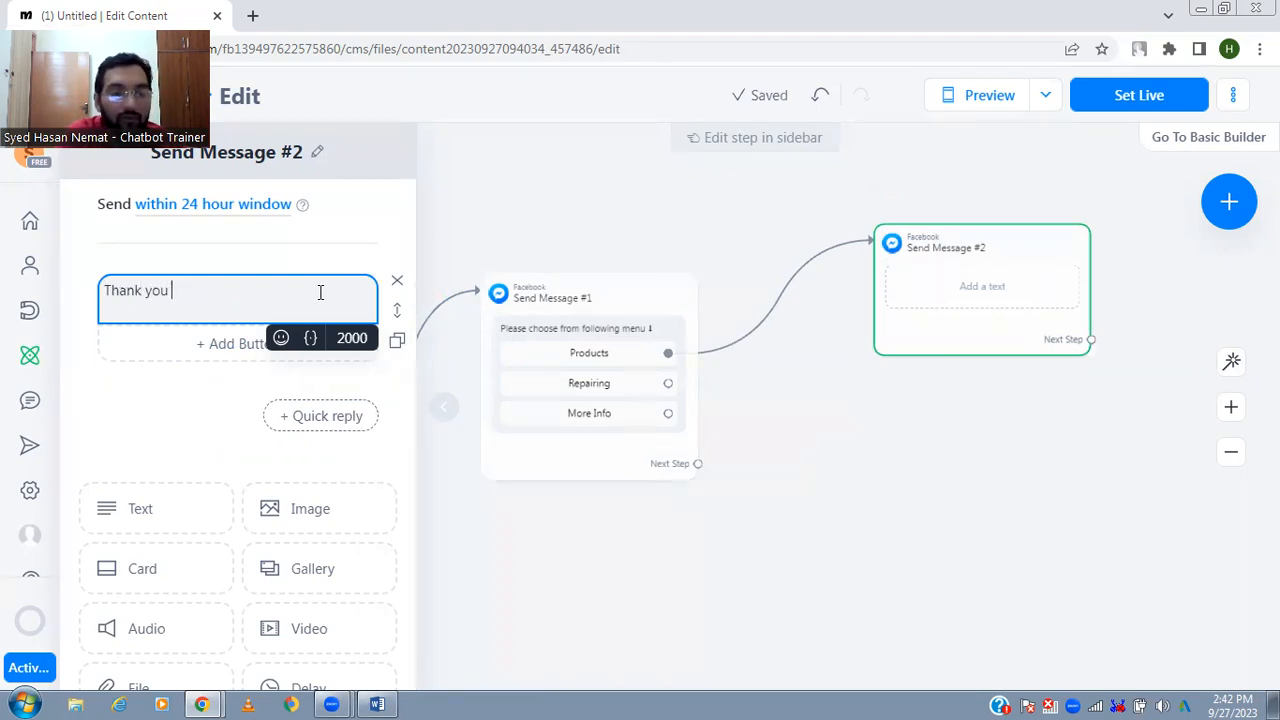
{"action": "type", "text": "for showing interest in our"}
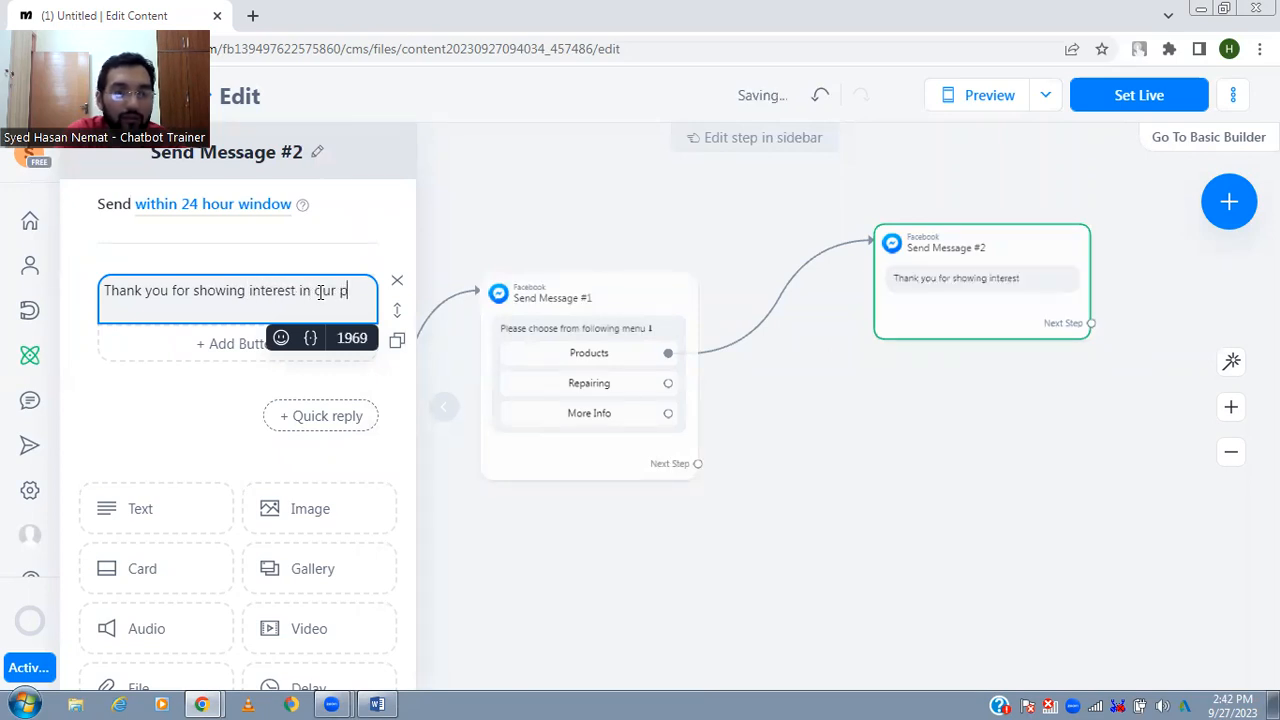
{"action": "key", "text": "BackSpace"}
{"action": "type", "text": "in our products."}
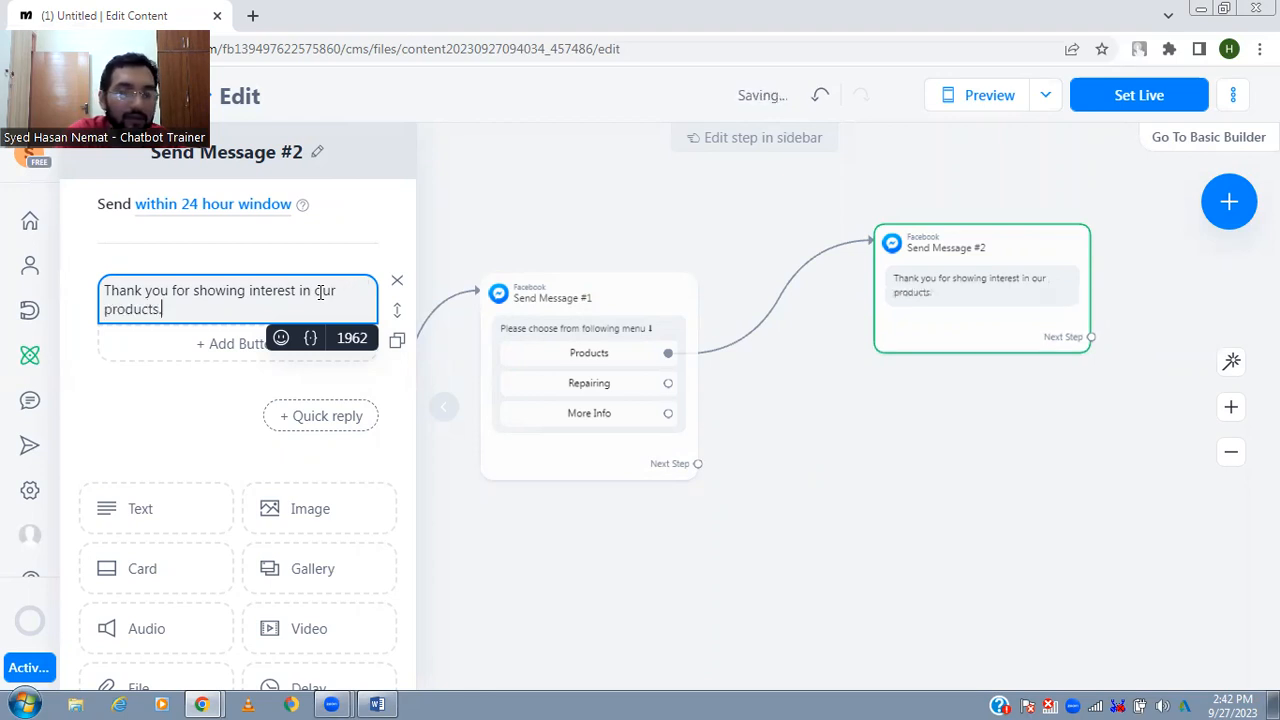
{"action": "key", "text": "Return"}
{"action": "type", "text": "C"}
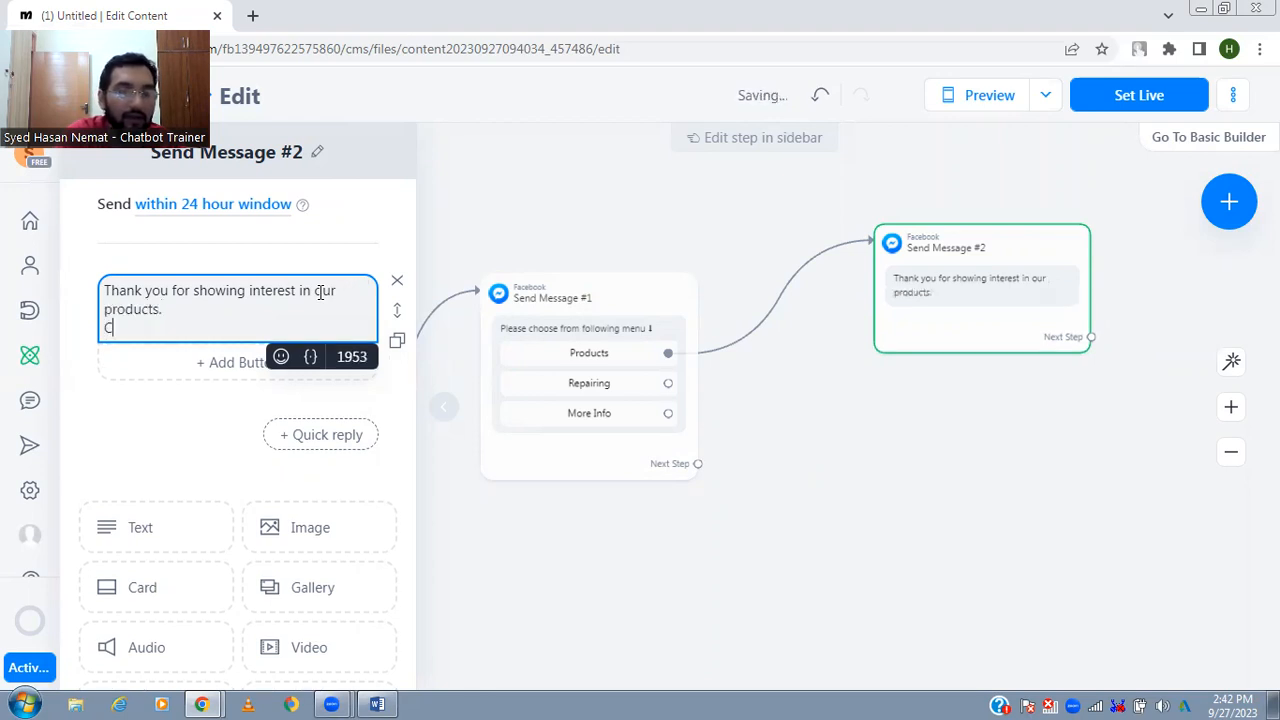
{"action": "type", "text": "urrently we "}
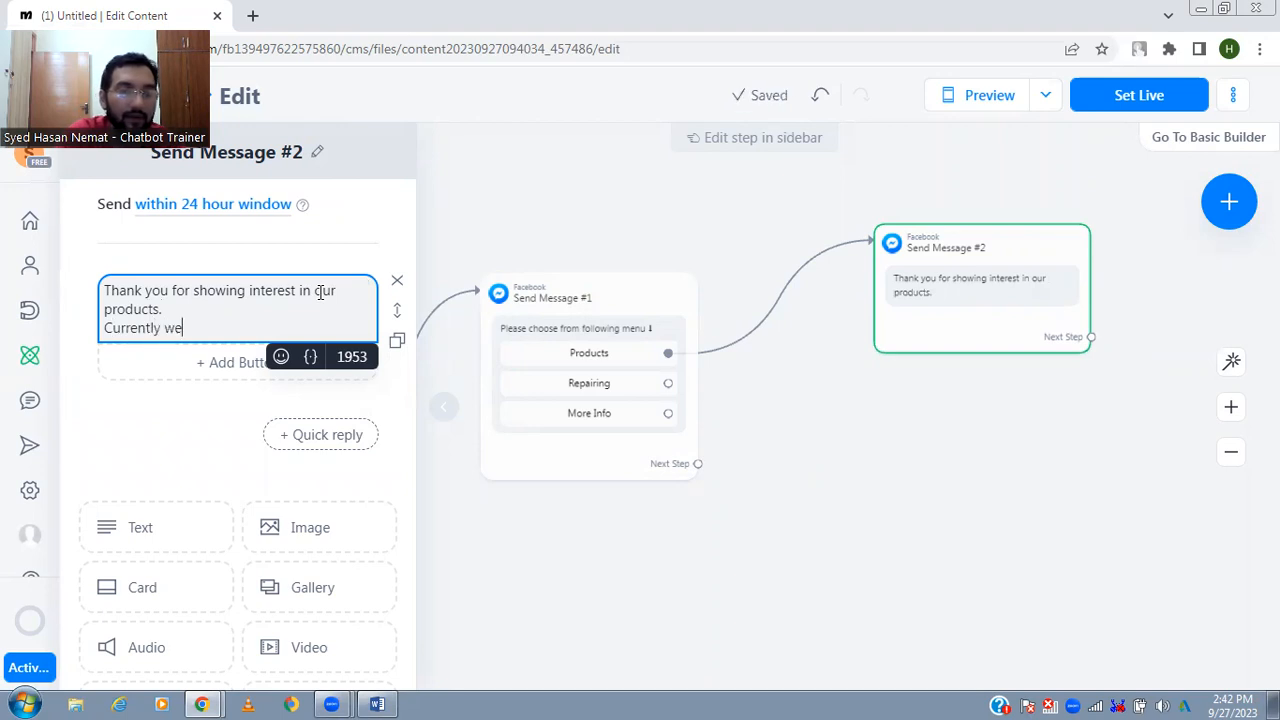
{"action": "type", "text": "are m"}
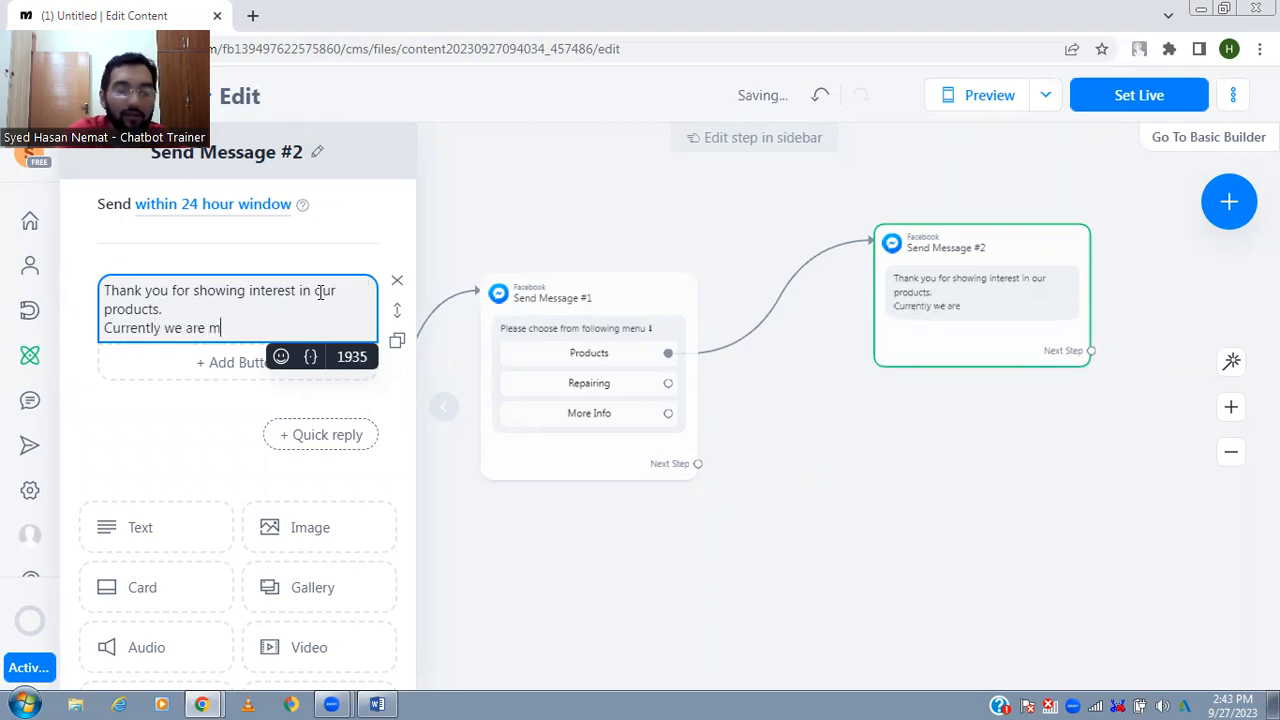
{"action": "key", "text": "BackSpace"}
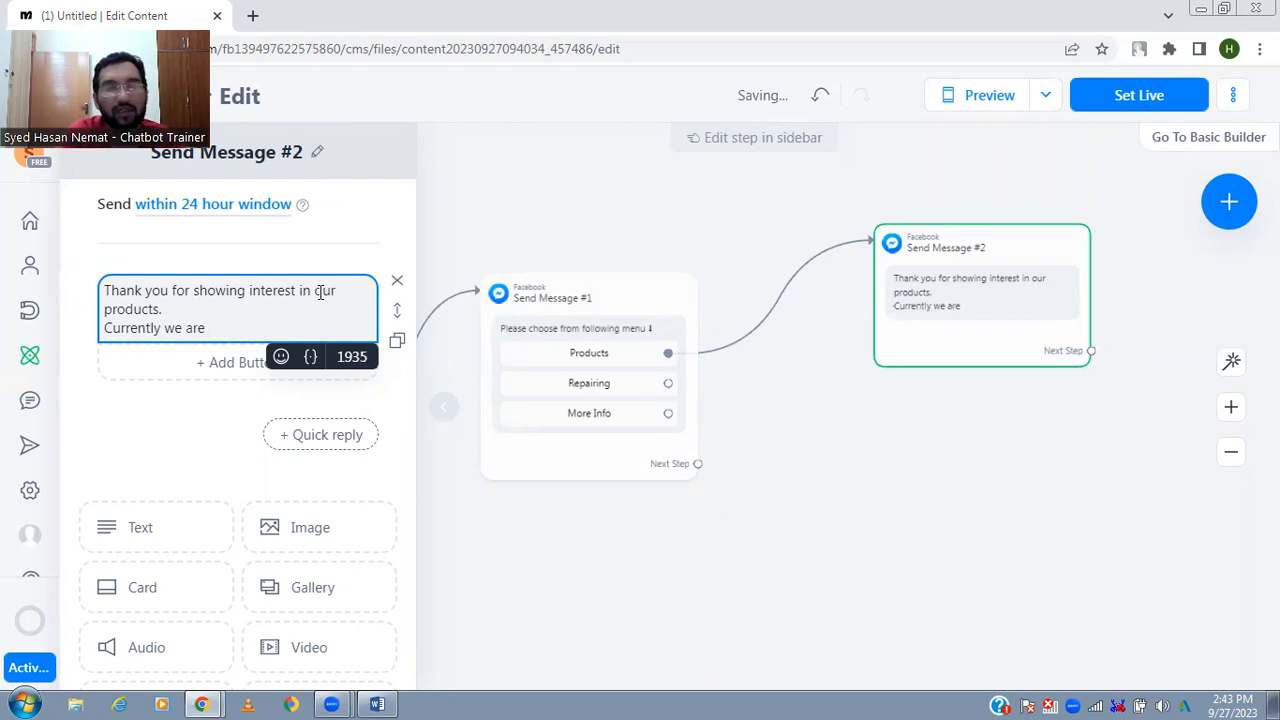
{"action": "type", "text": "offering"}
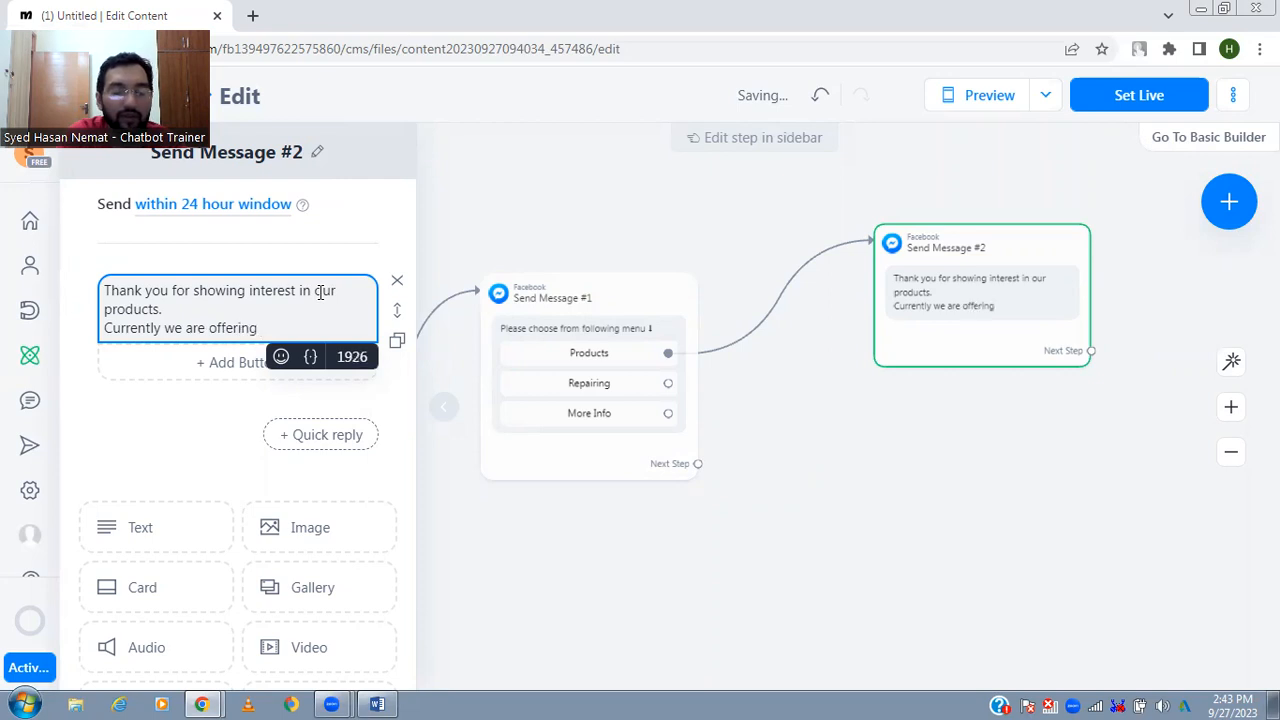
{"action": "key", "text": "shift+Home"}
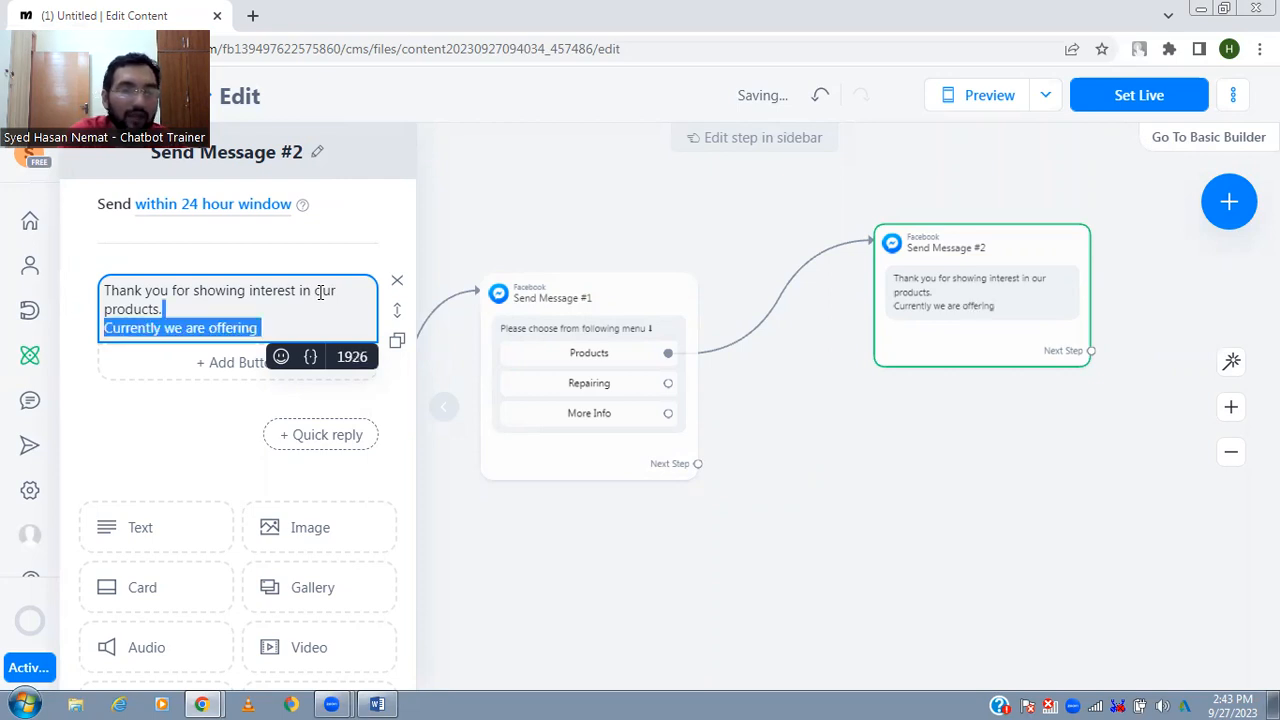
{"action": "key", "text": "BackSpace"}
{"action": "key", "text": "BackSpace"}
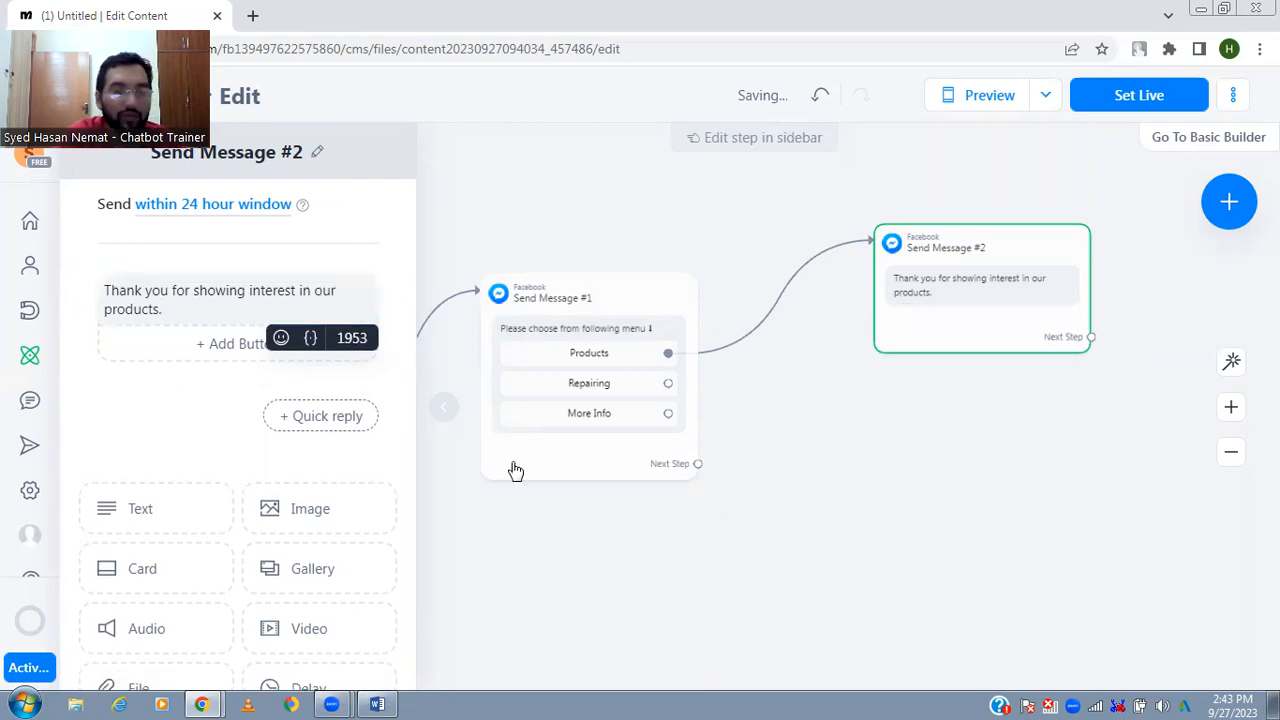
- Connect a new Messenger step to the next-step point of the products thank-you message
{"action": "left_click", "coordinate": [1033, 423]}
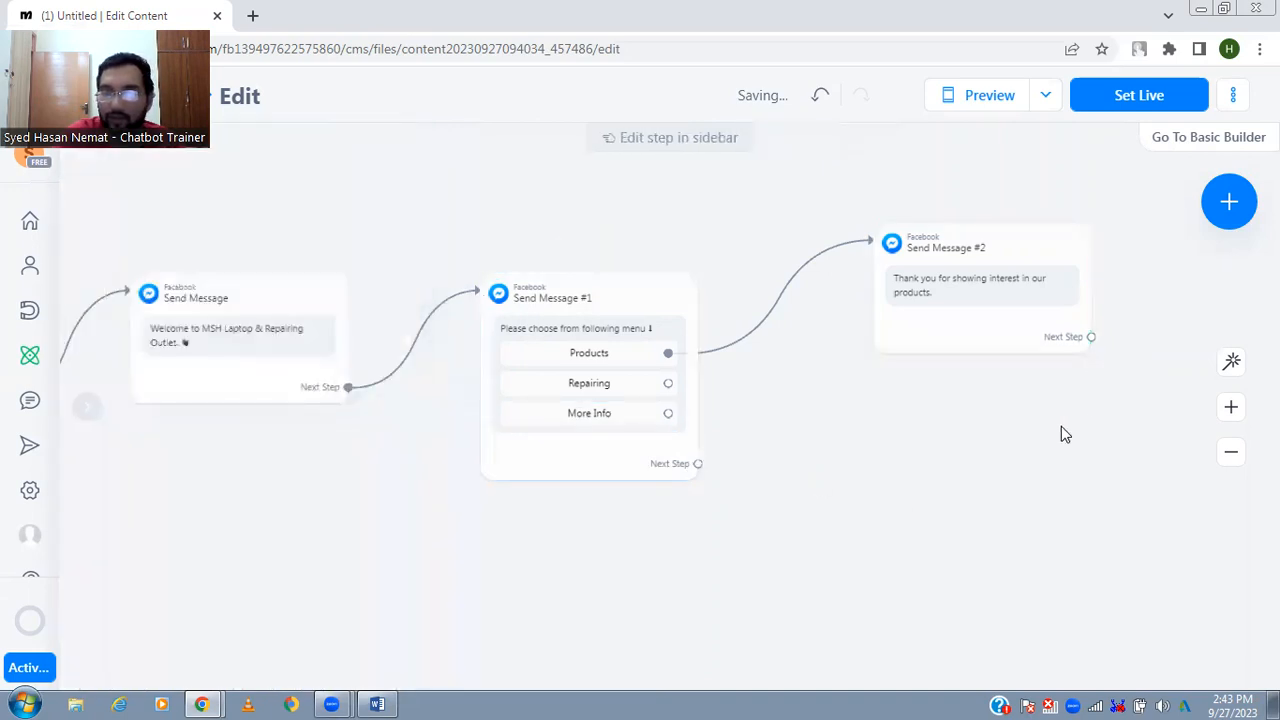
{"action": "left_click_drag", "start_coordinate": [1061, 428], "coordinate": [729, 463]}
{"action": "left_click_drag", "start_coordinate": [814, 357], "coordinate": [838, 357]}
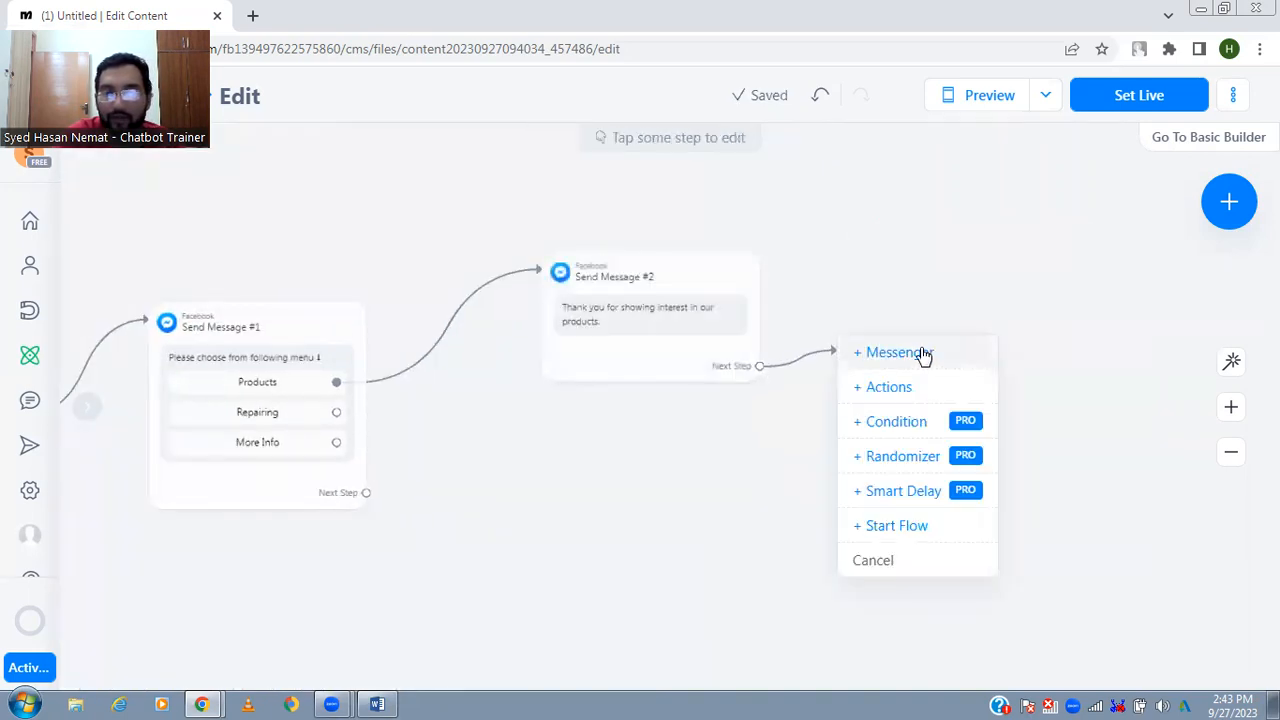
{"action": "left_click", "coordinate": [923, 357]}
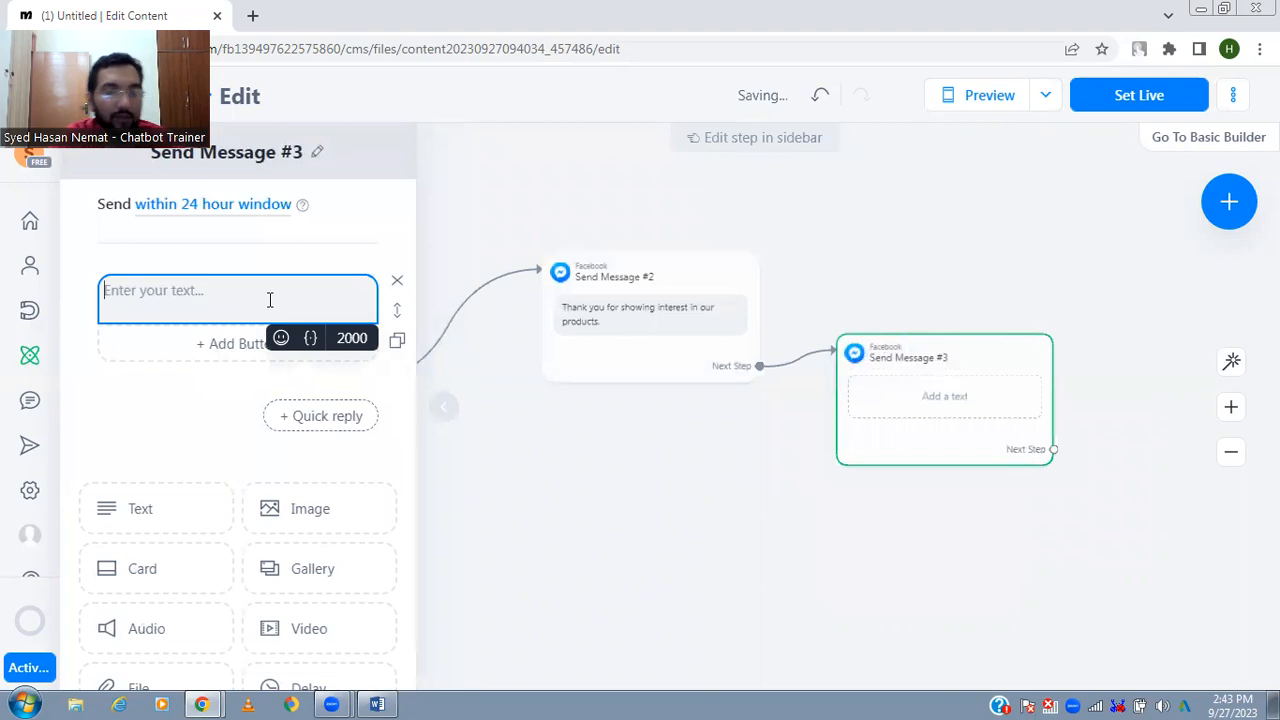
- Search Google for "HP laptop specifications" in a new browser tab and open HP's 14-cf3009ne product specifications page
{"action": "key", "text": "ctrl+t"}
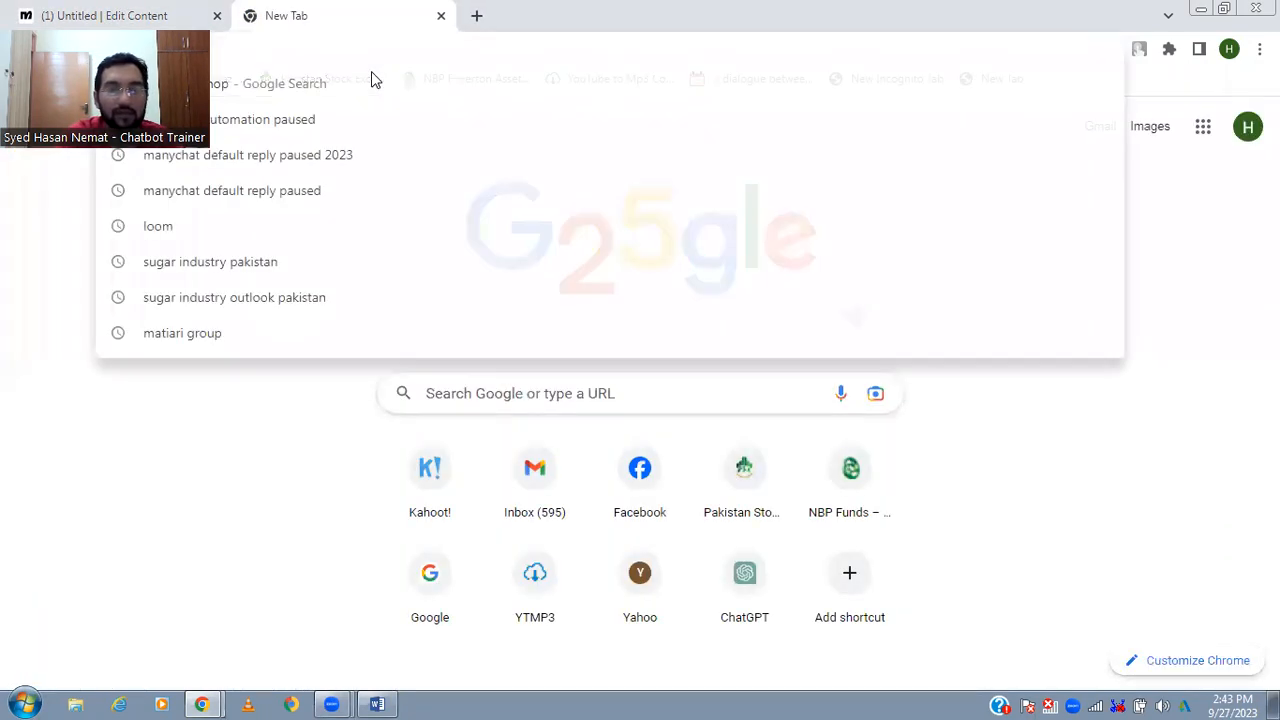
{"action": "type", "text": "hp laptop specificati"}
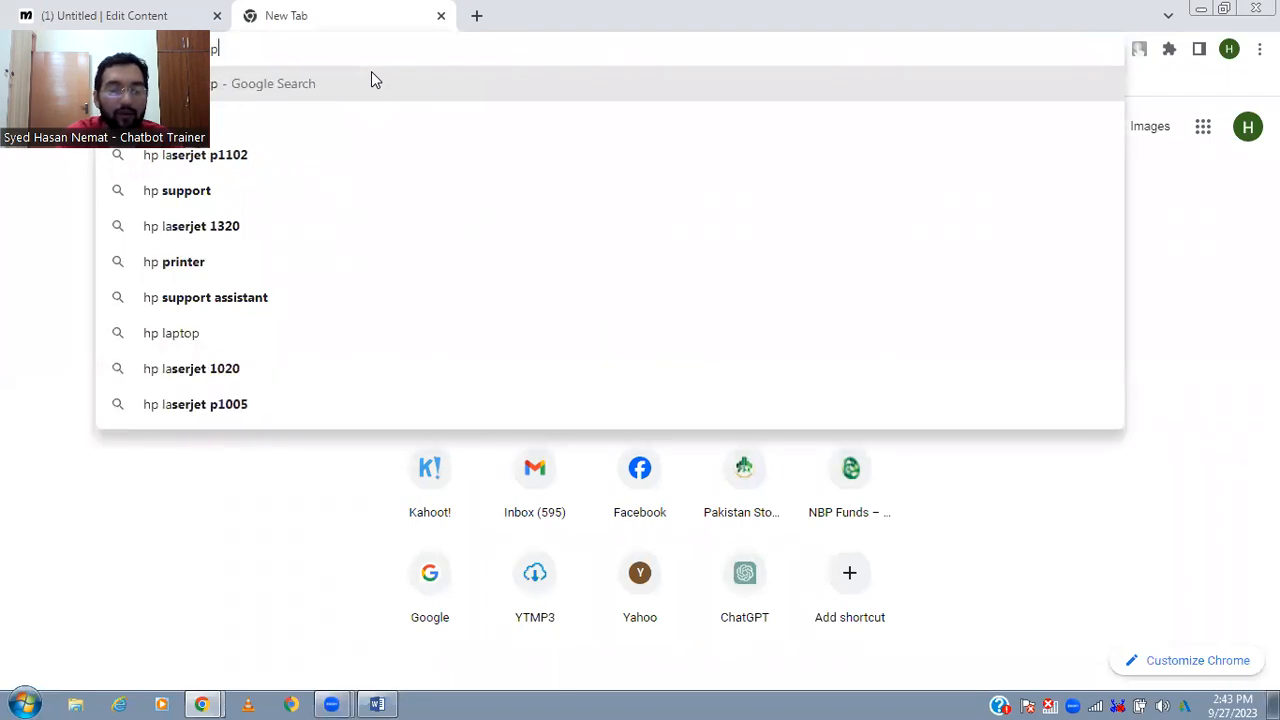
{"action": "type", "text": "ons"}
{"action": "key", "text": "Return"}
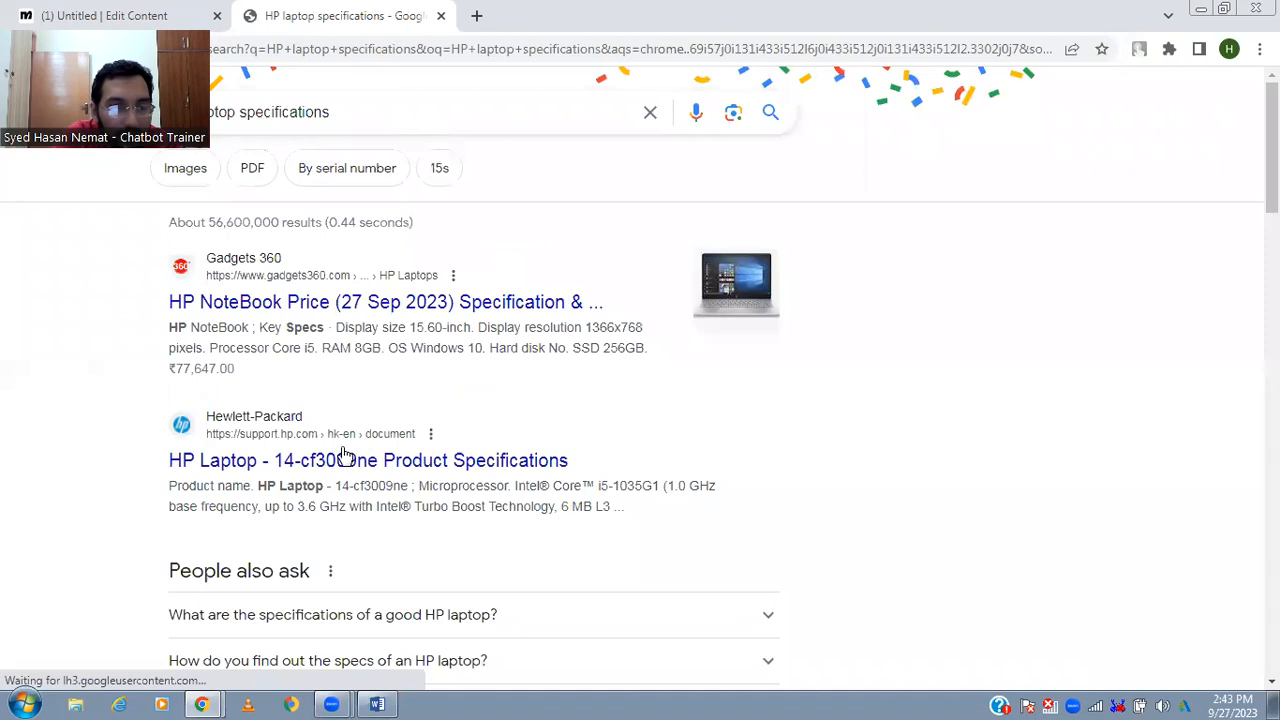
{"action": "left_click", "coordinate": [505, 487]}
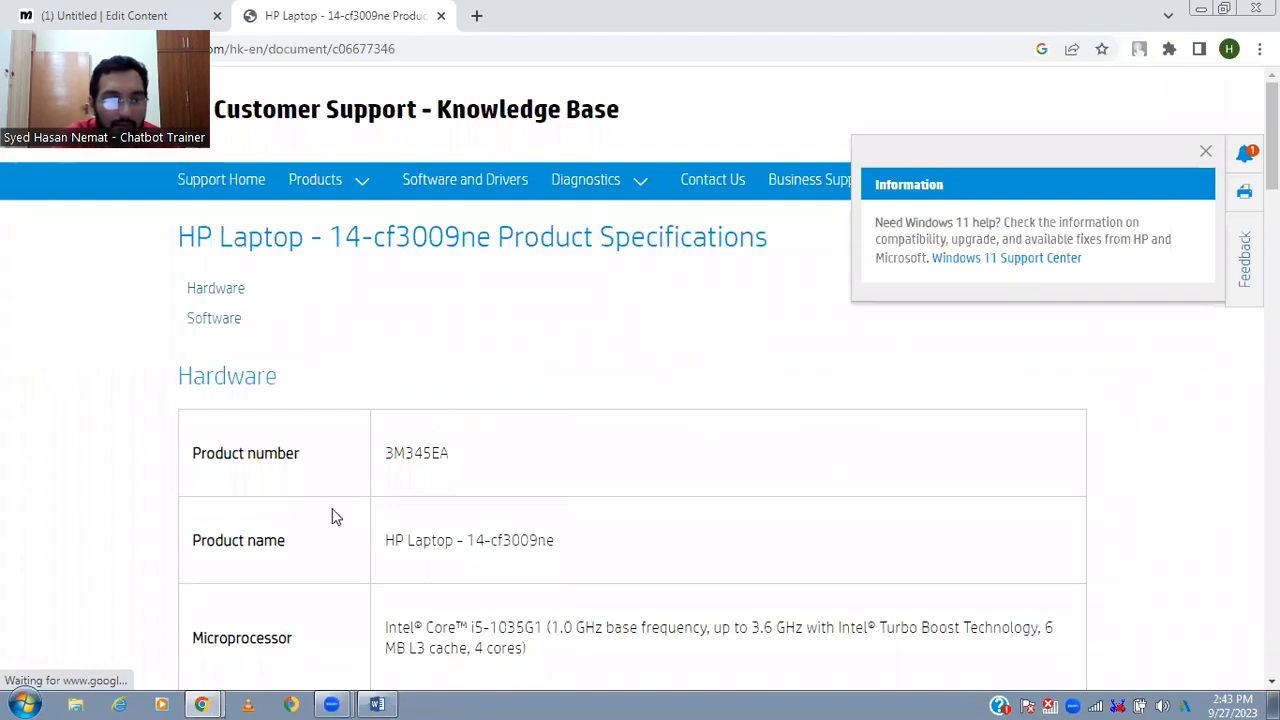
- Copy the product name "HP Laptop - 14-cf3009ne" from the specifications page into the new Manychat message
{"action": "triple_click", "coordinate": [448, 538]}
{"action": "key", "text": "ctrl+c"}
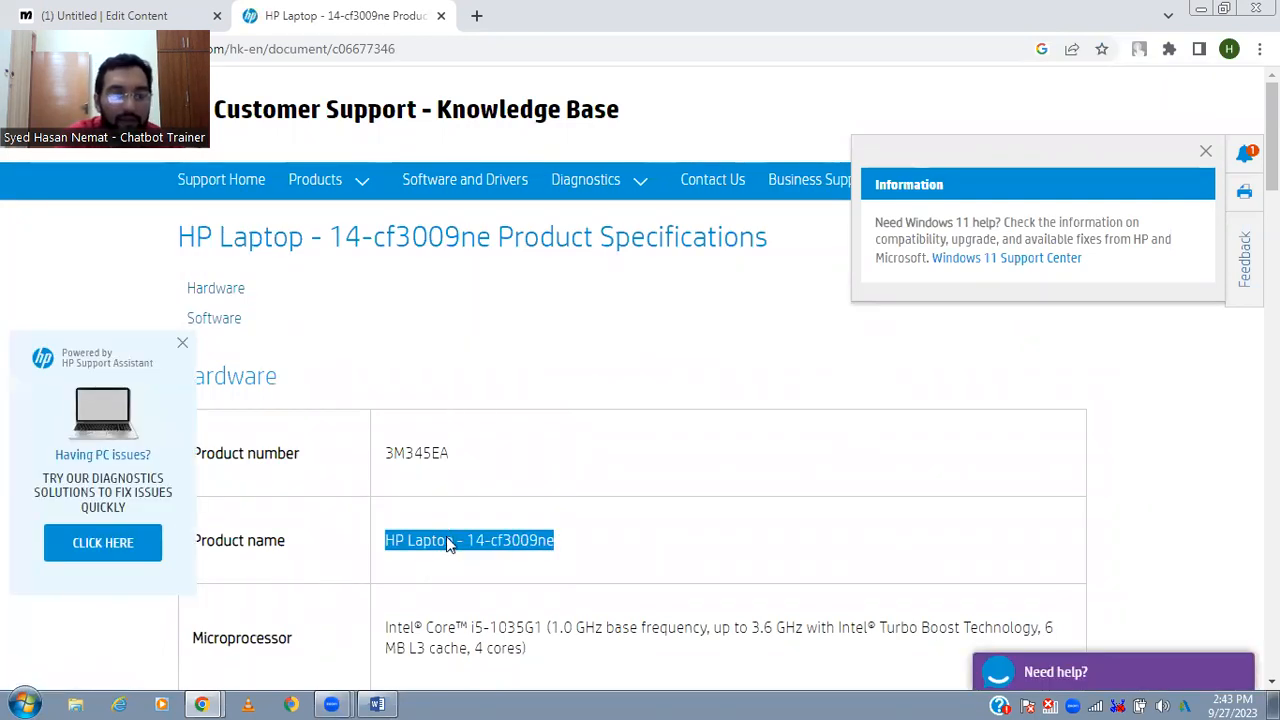
{"action": "key", "text": "ctrl+shift+Tab"}
{"action": "key", "text": "ctrl+v"}
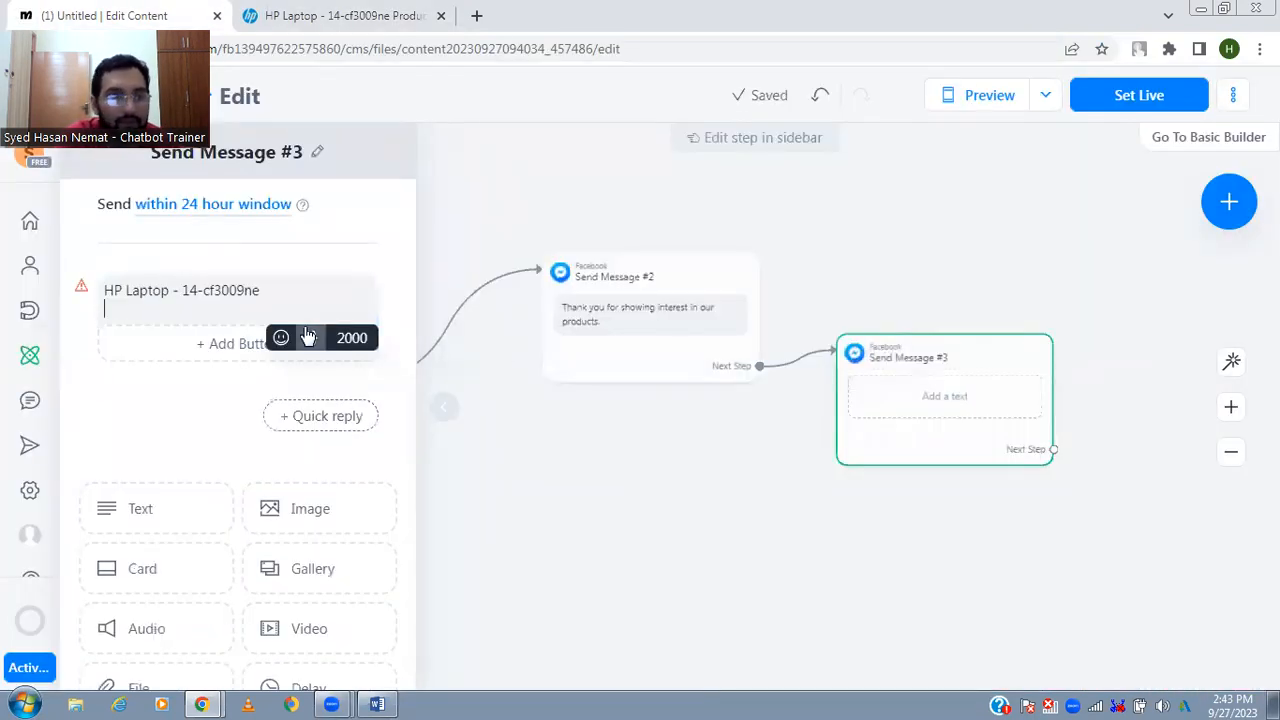
- Accept the HP site's cookies and copy the Intel Core i5-1035G1 microprocessor specification into the message, separated from the product name by a blank line
{"action": "key", "text": "ctrl+Tab"}
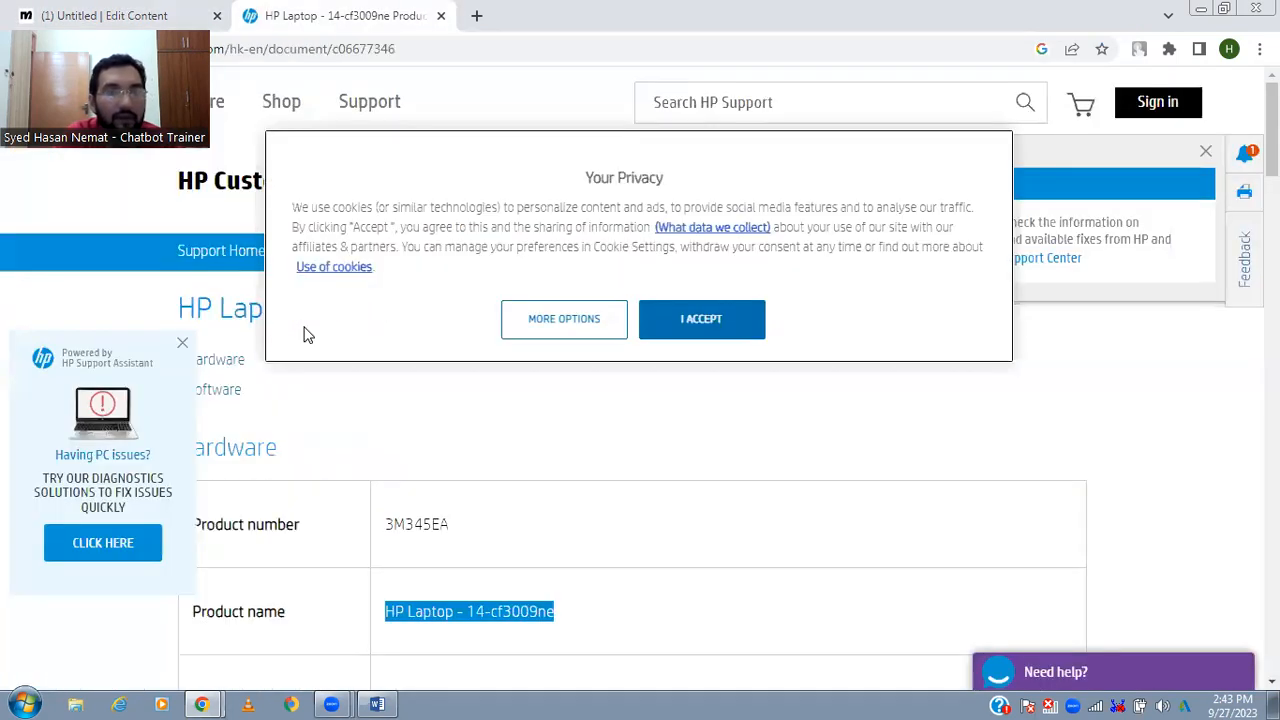
{"action": "left_click", "coordinate": [699, 318]}
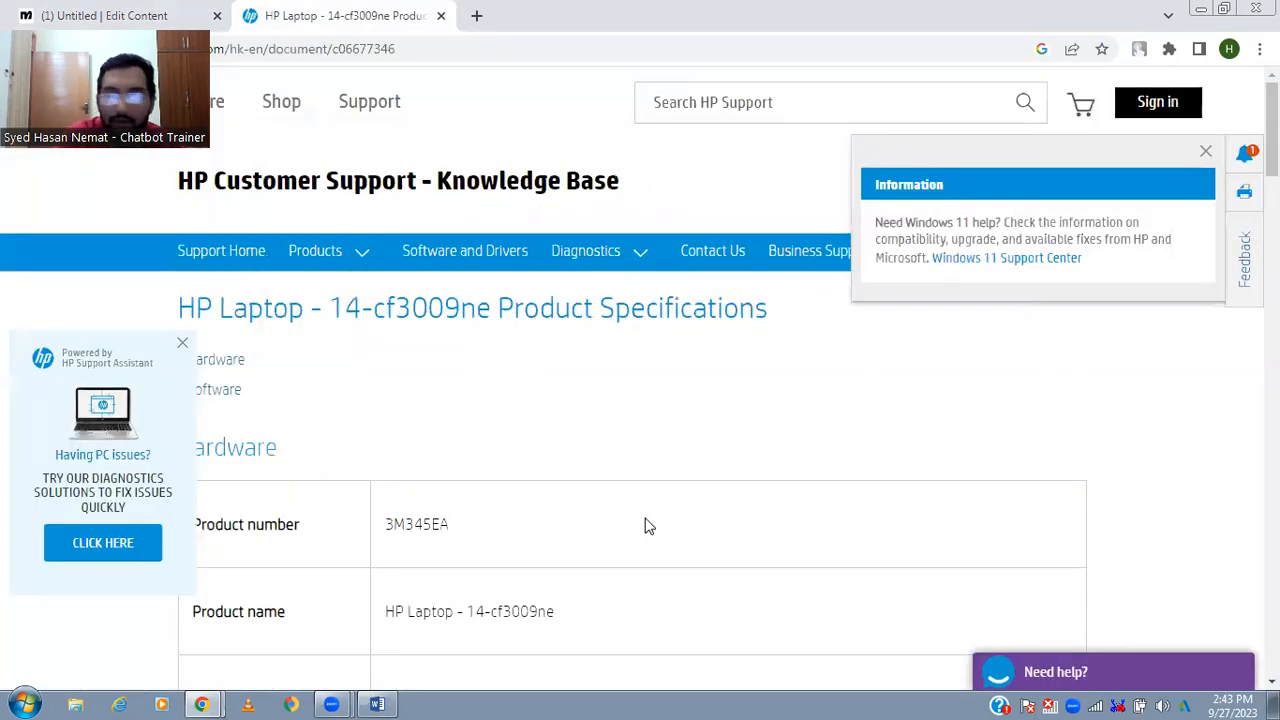
{"action": "scroll", "coordinate": [1272, 128], "scroll_direction": "down", "scroll_amount": 2}
{"action": "scroll", "coordinate": [1272, 128], "scroll_direction": "down", "scroll_amount": 1}
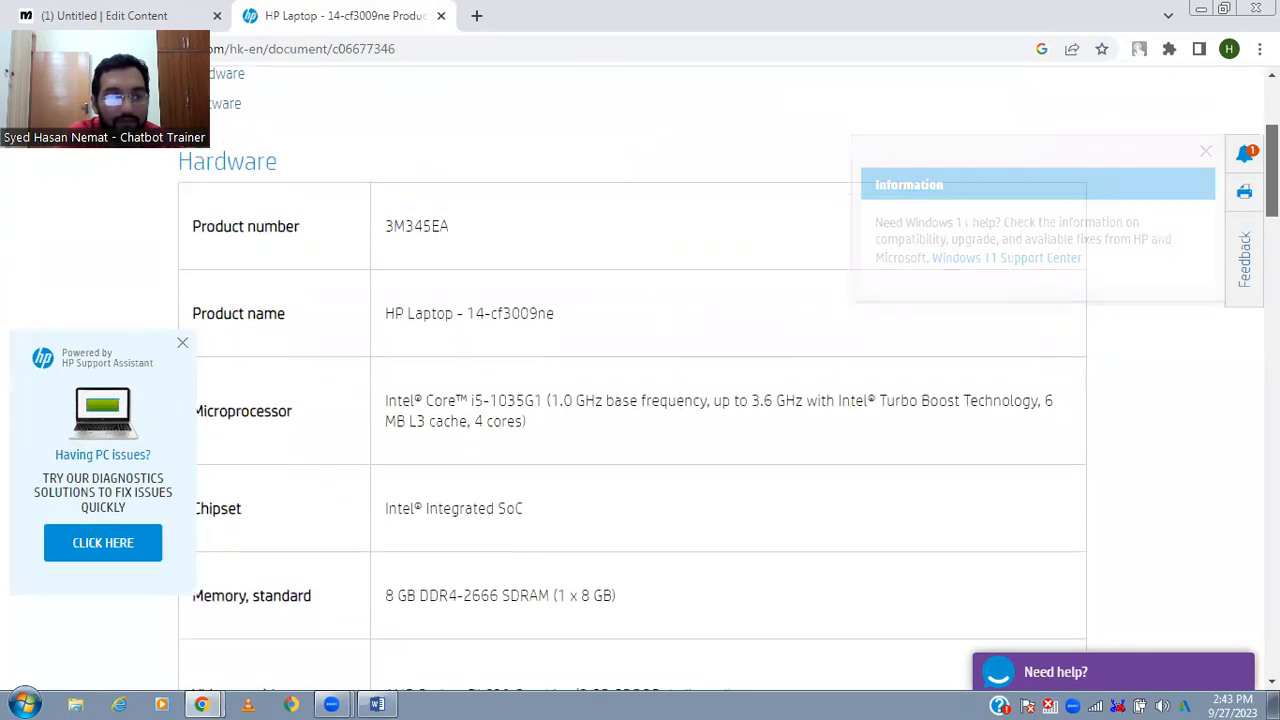
{"action": "triple_click", "coordinate": [618, 395]}
{"action": "key", "text": "ctrl+c"}
{"action": "key", "text": "ctrl+Tab"}
{"action": "key", "text": "Return"}
{"action": "key", "text": "ctrl+v"}
{"action": "key", "text": "Return"}
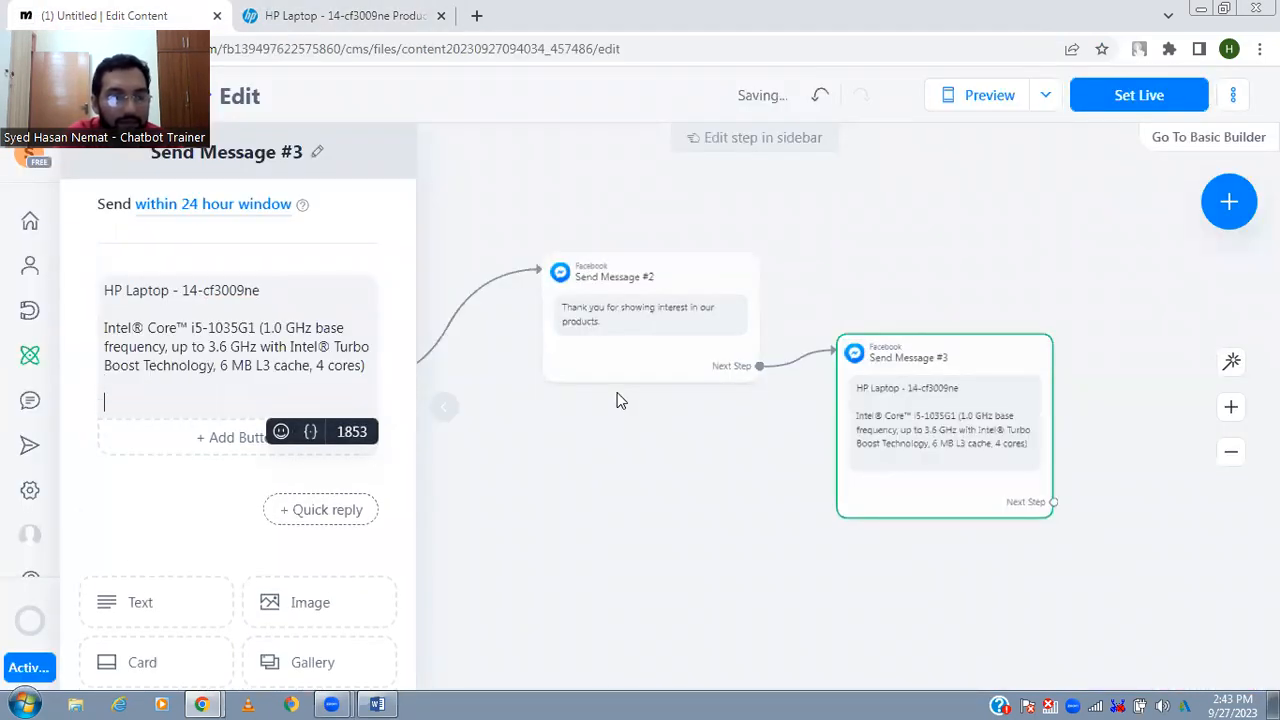
- Copy the chipset entry "Intel® Integrated SoC" from the HP page into the message below the processor details
{"action": "key", "text": "ctrl+Tab"}
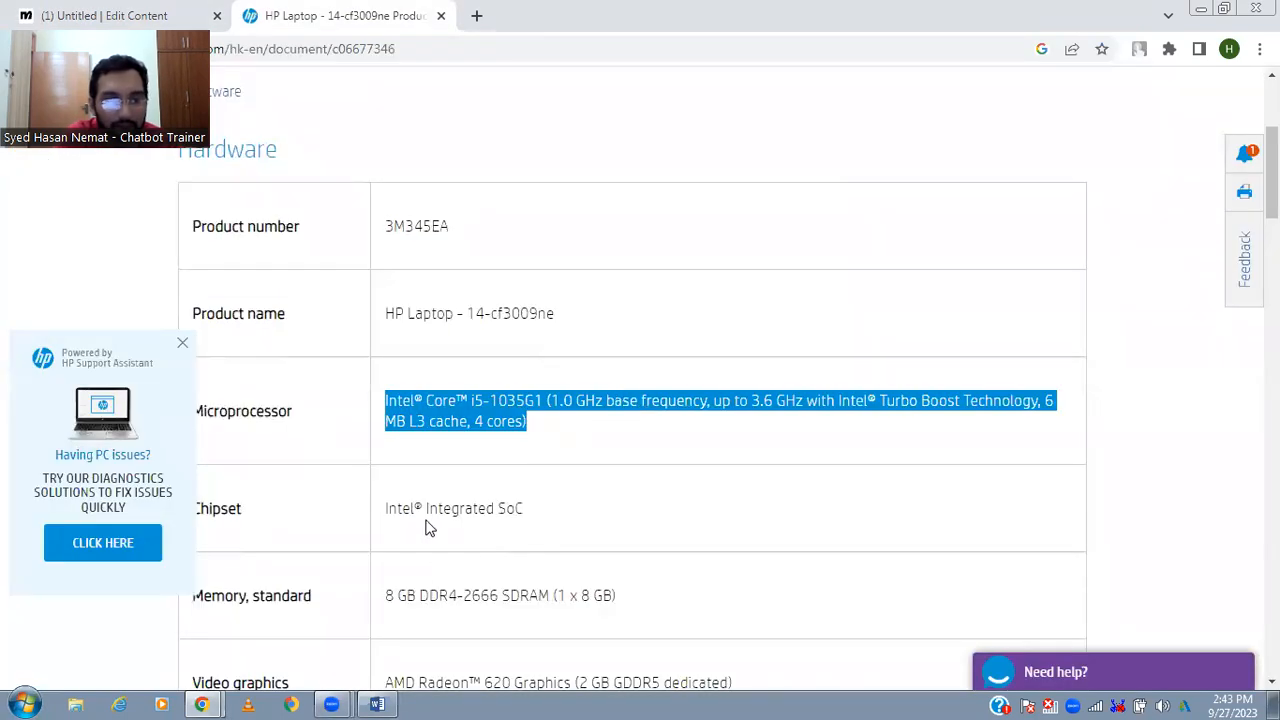
{"action": "triple_click", "coordinate": [426, 526]}
{"action": "key", "text": "ctrl+c"}
{"action": "key", "text": "ctrl+Tab"}
{"action": "key", "text": "ctrl+v"}
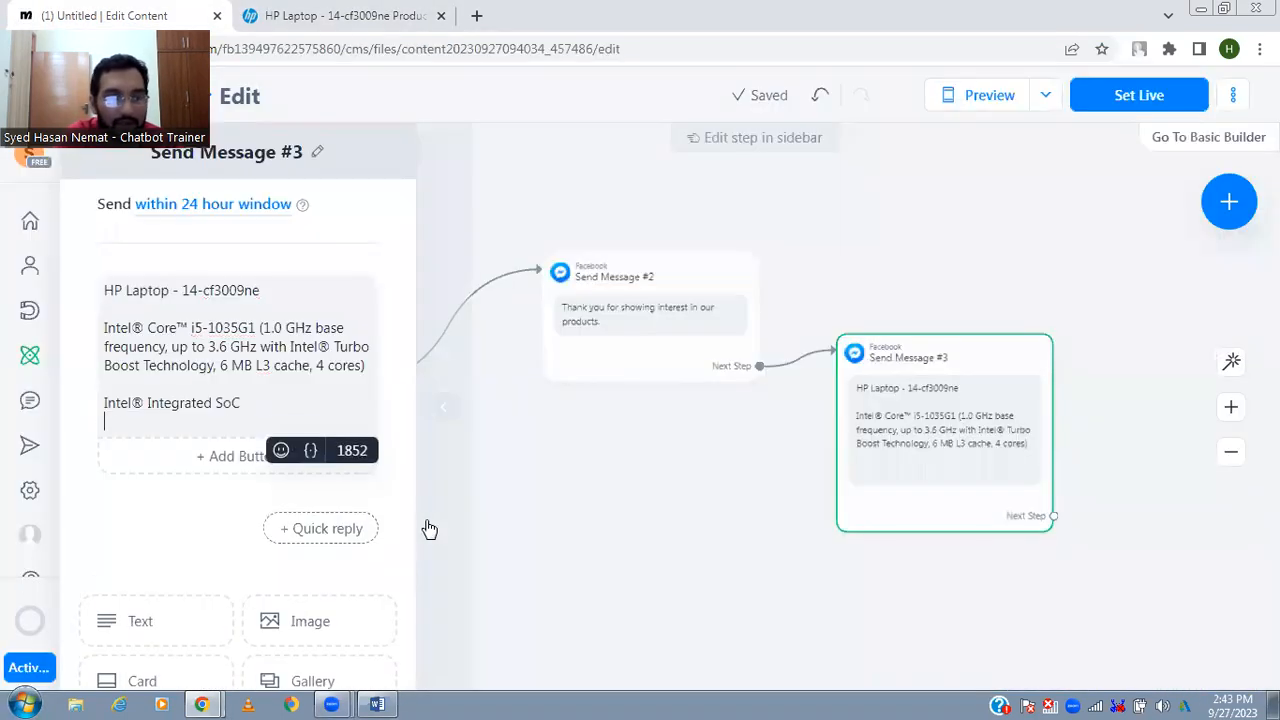
{"action": "key", "text": "Return"}
- Copy the standard memory entry "8 GB DDR4-2666 SDRAM (1 x 8 GB)" into the message below the chipset line
{"action": "key", "text": "ctrl+Tab"}
{"action": "triple_click", "coordinate": [426, 592]}
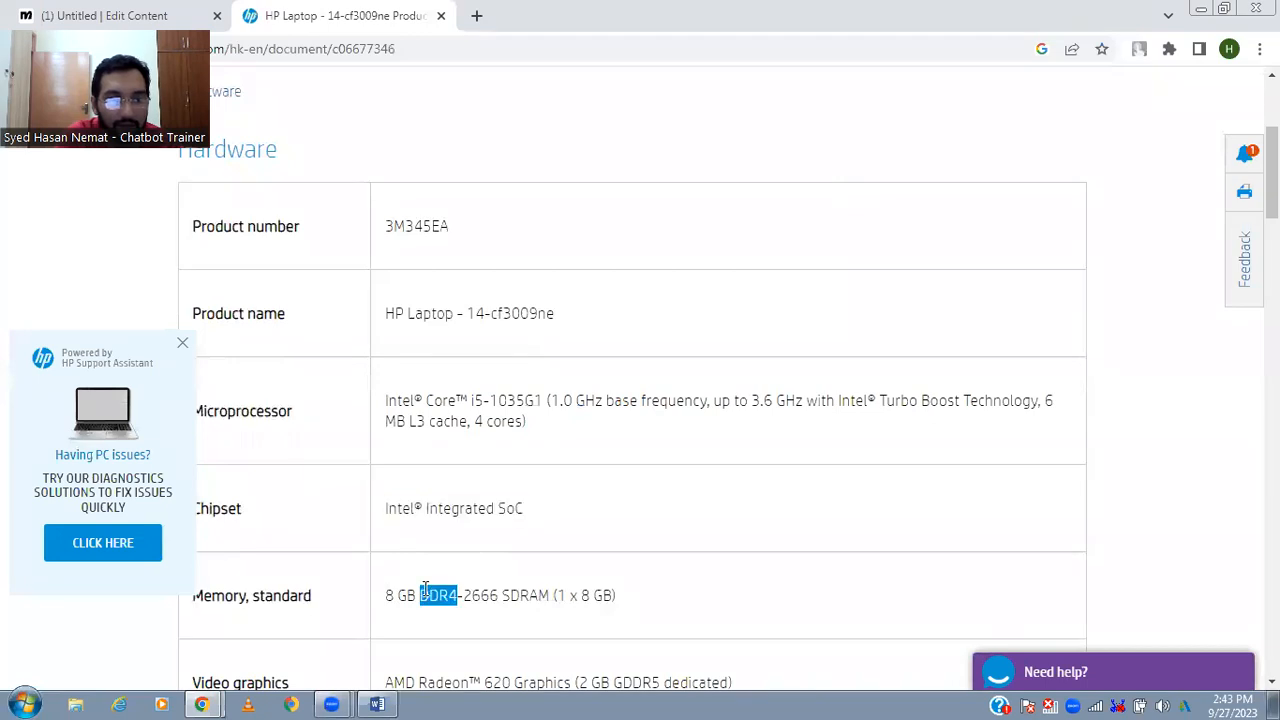
{"action": "key", "text": "ctrl+c"}
{"action": "key", "text": "ctrl+Tab"}
{"action": "key", "text": "ctrl+v"}
{"action": "key", "text": "Return"}
- Copy the video graphics entry "AMD Radeon™ 620 Graphics (2 GB GDDR5 dedicated)" into the message, with a blank line above it
{"action": "key", "text": "ctrl+Tab"}
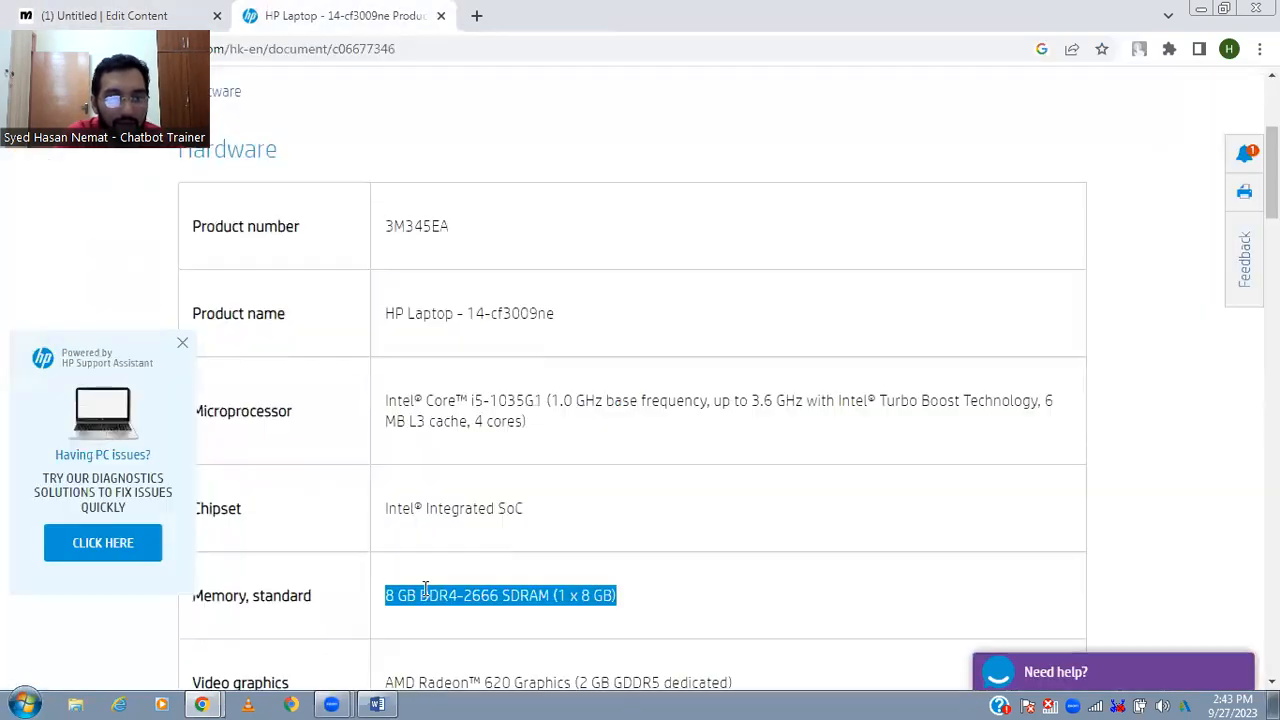
{"action": "scroll", "coordinate": [808, 350], "scroll_direction": "down", "scroll_amount": 3}
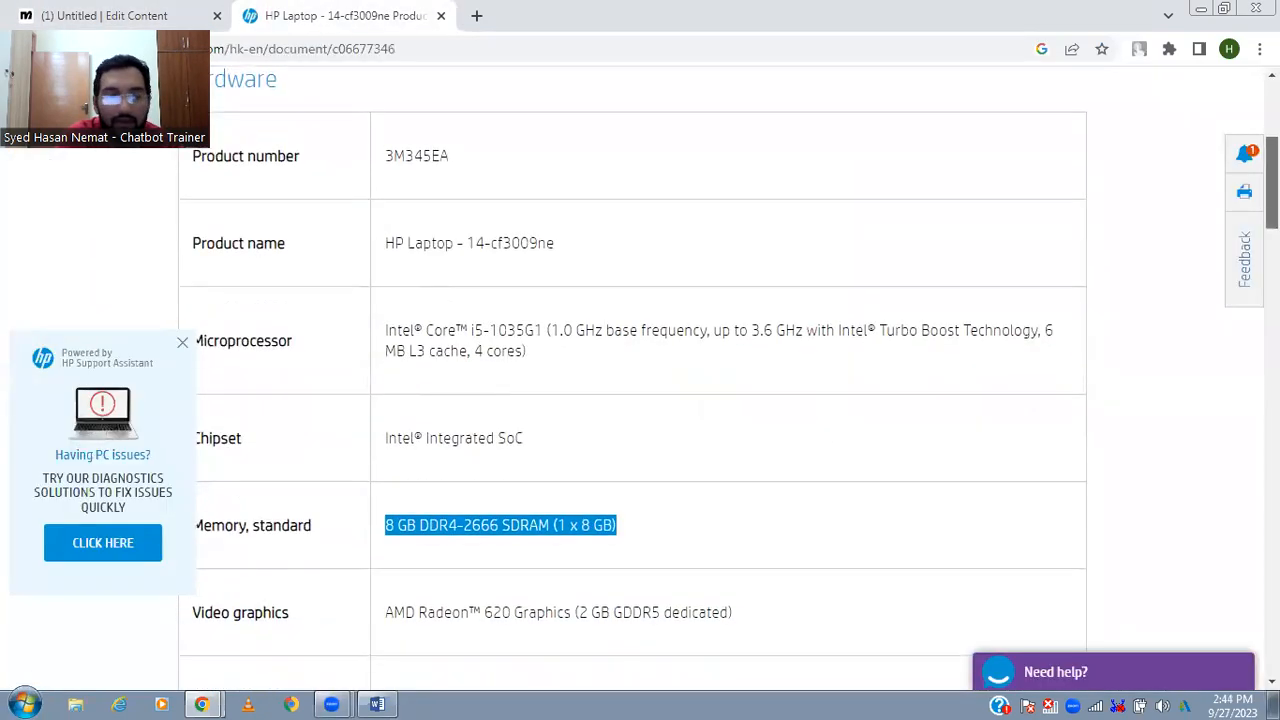
{"action": "triple_click", "coordinate": [736, 403]}
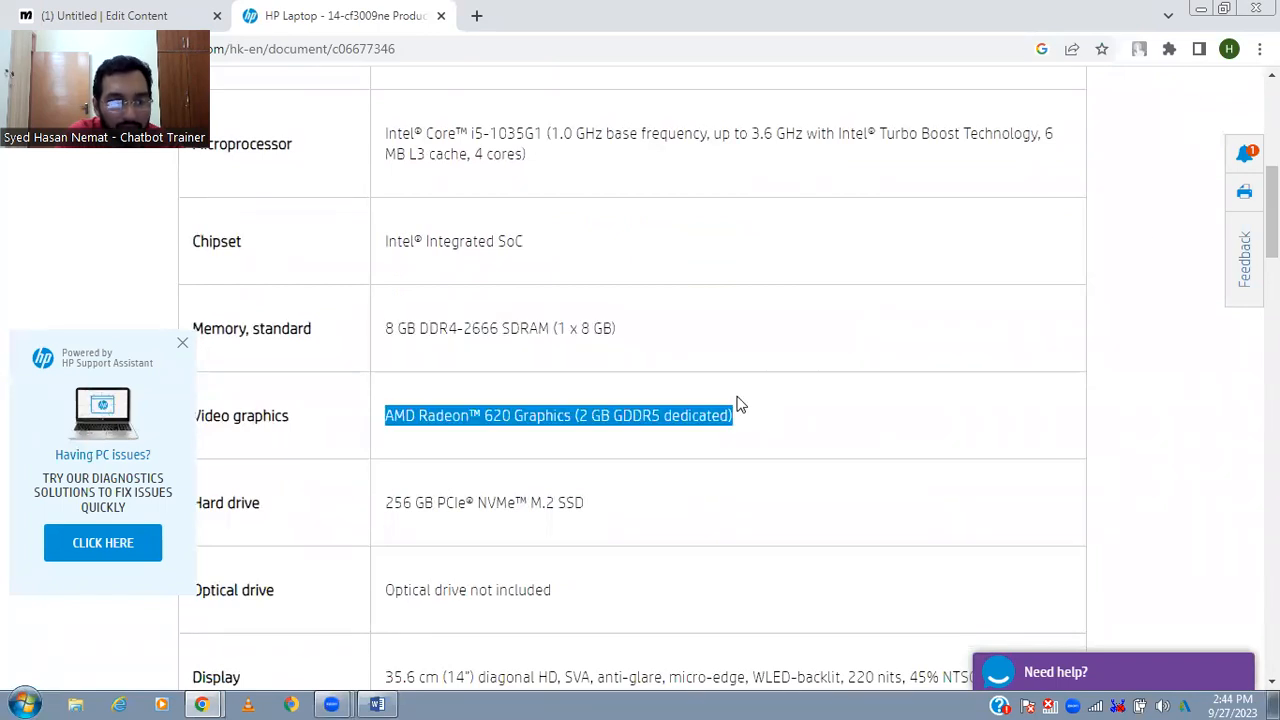
{"action": "key", "text": "ctrl+c"}
{"action": "key", "text": "ctrl+Tab"}
{"action": "key", "text": "ctrl+v"}
{"action": "key", "text": "Up"}
{"action": "key", "text": "Return"}
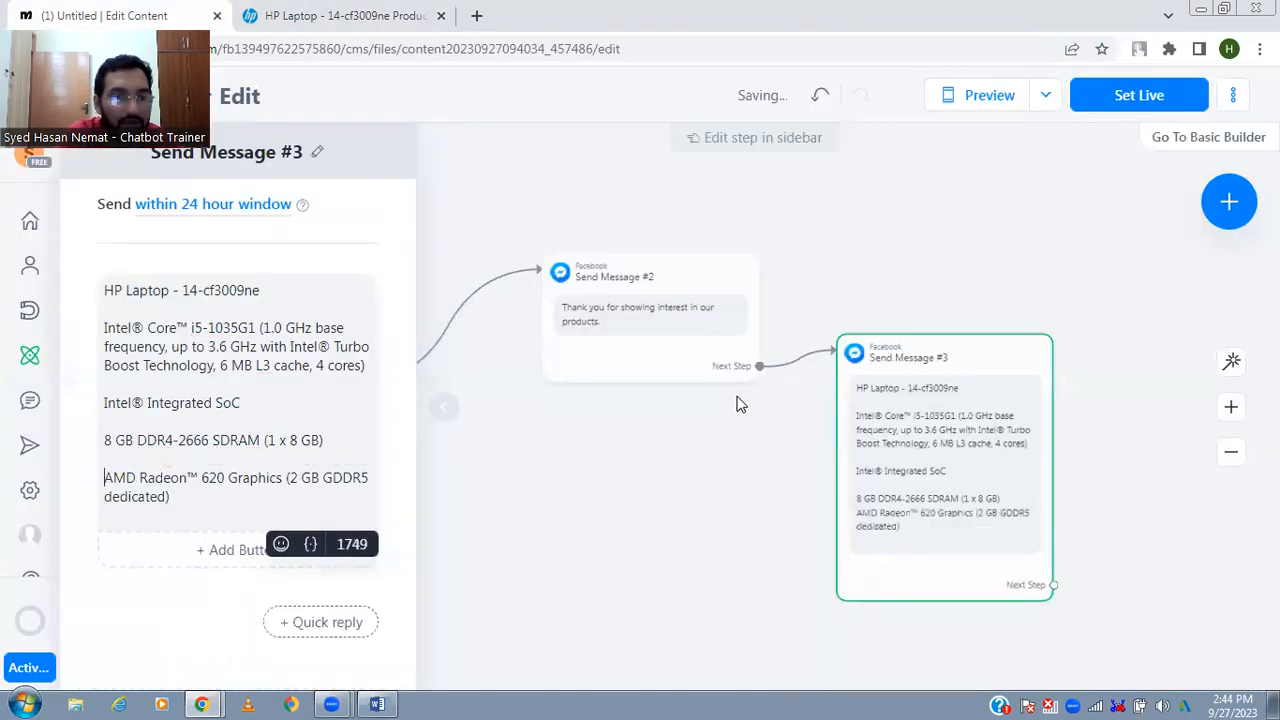
- Copy the hard drive entry "256 GB PCIe® NVMe™ M.2 SSD" into the message below the graphics details
{"action": "key", "text": "ctrl+Tab"}
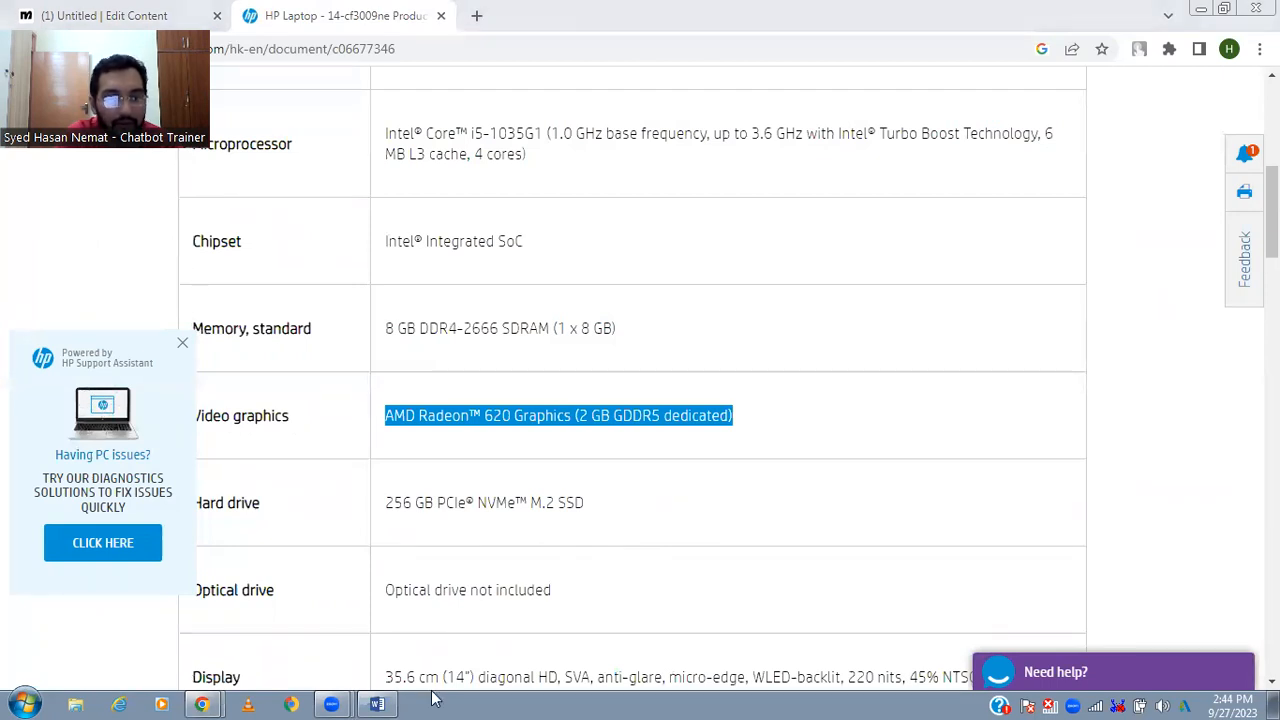
{"action": "left_click", "coordinate": [428, 502]}
{"action": "triple_click", "coordinate": [428, 502]}
{"action": "key", "text": "ctrl+c"}
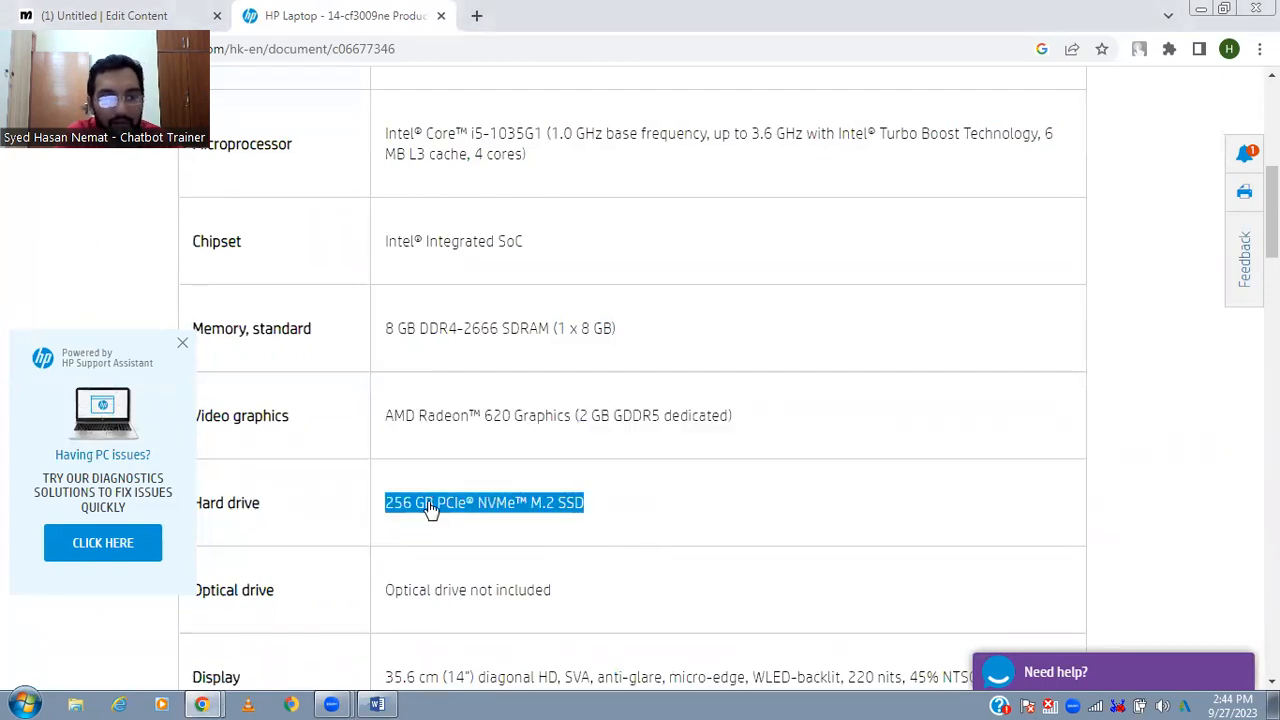
{"action": "key", "text": "ctrl+Tab"}
{"action": "key", "text": "ctrl+v"}
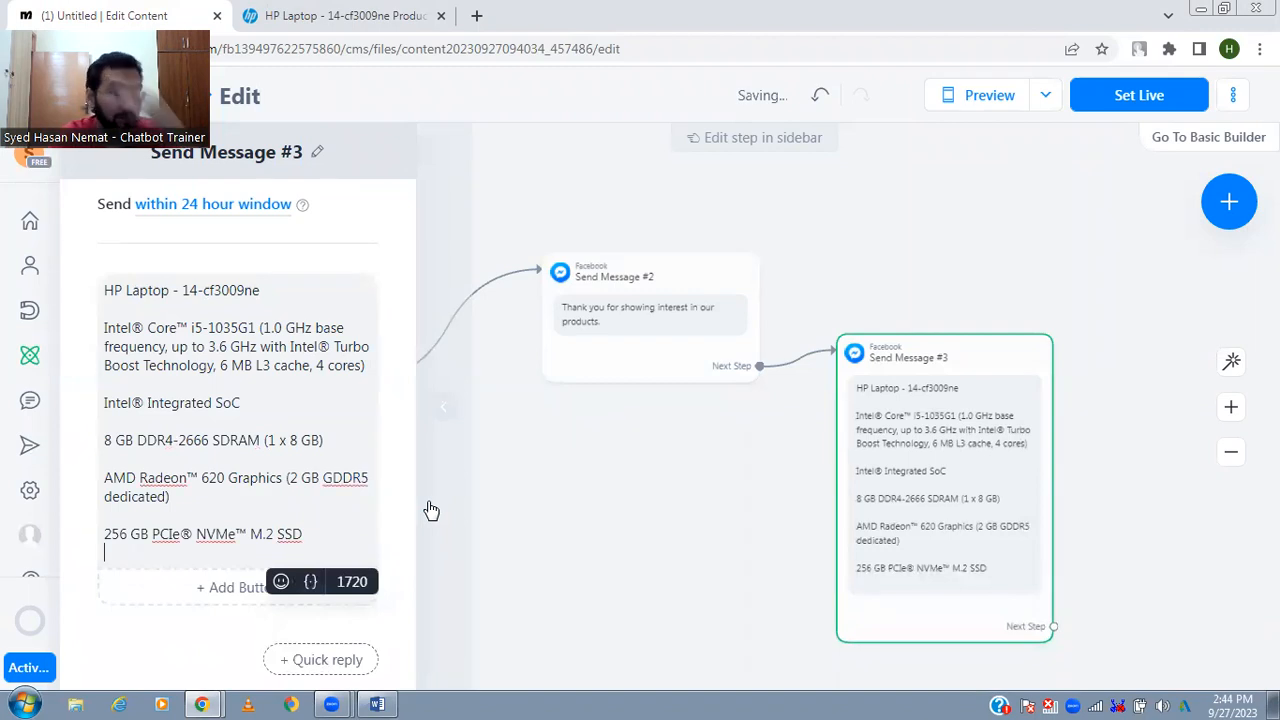
- Look through the remaining laptop specifications on the HP page, from the display down to the software section
{"action": "key", "text": "ctrl+Tab"}
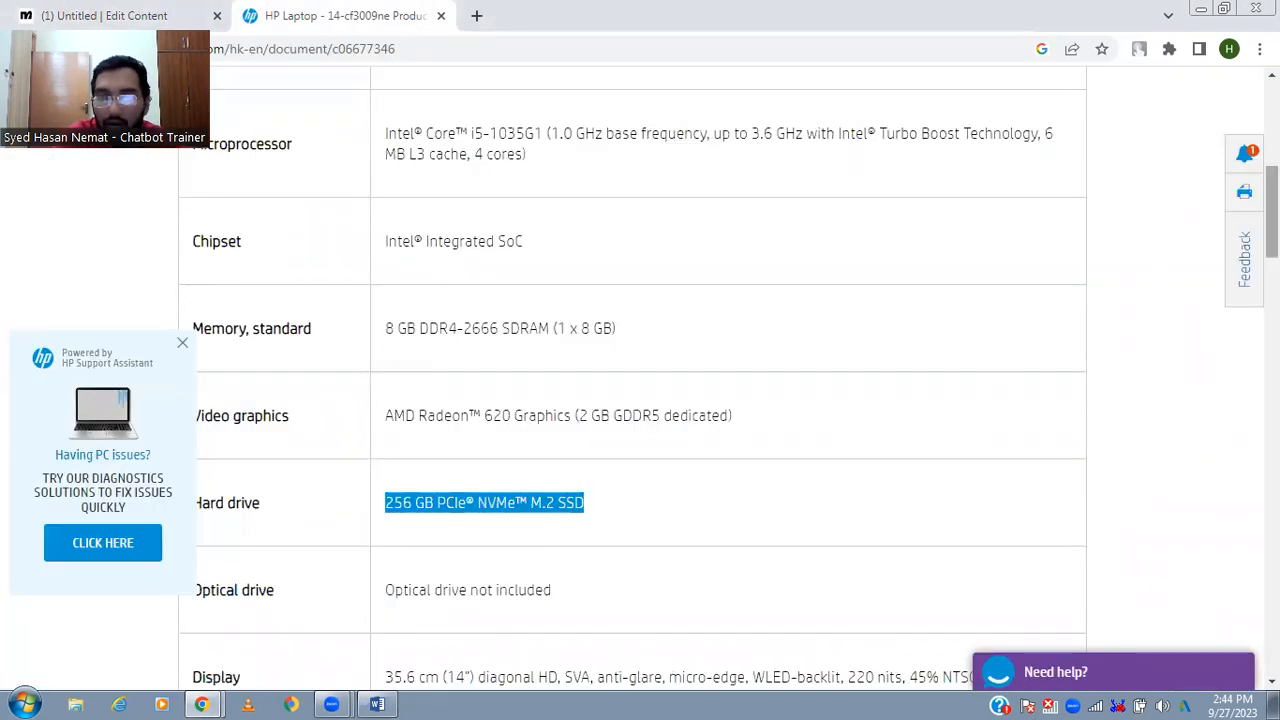
{"action": "scroll", "coordinate": [1272, 230], "scroll_direction": "down", "scroll_amount": 1}
{"action": "scroll", "coordinate": [640, 376], "scroll_direction": "down", "scroll_amount": 8}
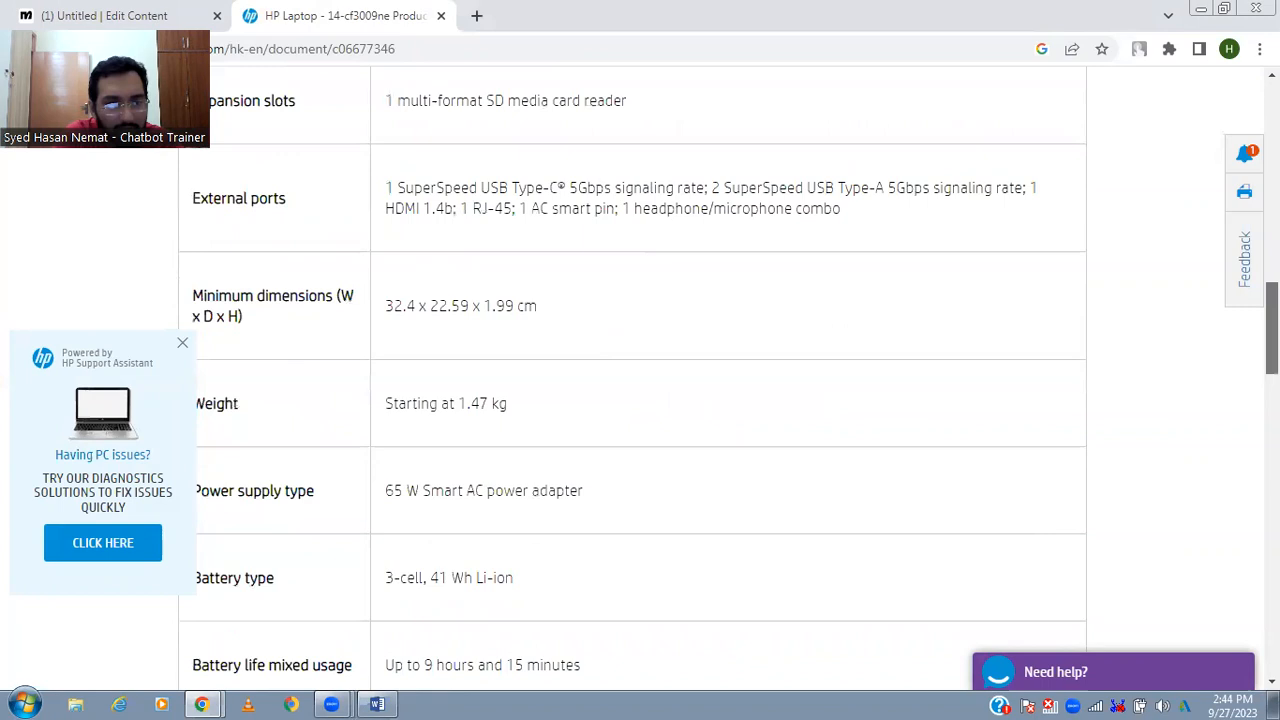
{"action": "scroll", "coordinate": [640, 376], "scroll_direction": "down", "scroll_amount": 2}
{"action": "scroll", "coordinate": [640, 376], "scroll_direction": "up", "scroll_amount": 10}
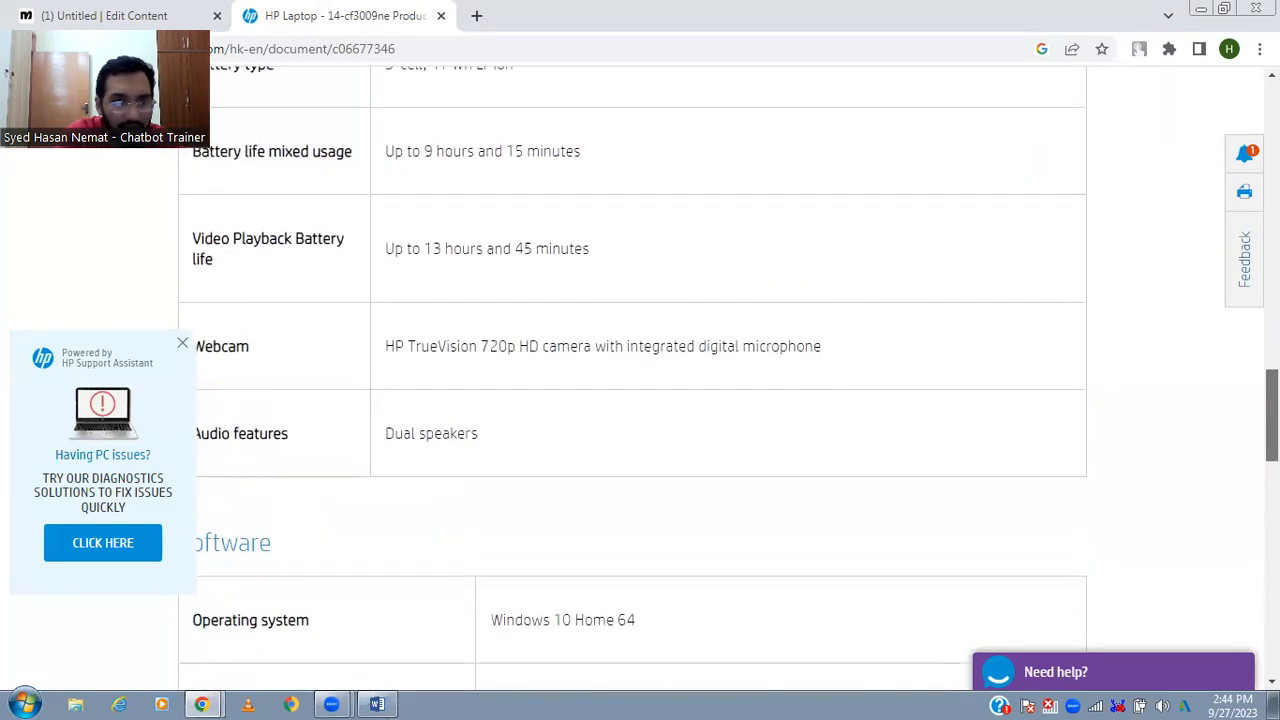
{"action": "scroll", "coordinate": [640, 376], "scroll_direction": "up", "scroll_amount": 2}
{"action": "key", "text": "ctrl+Tab"}
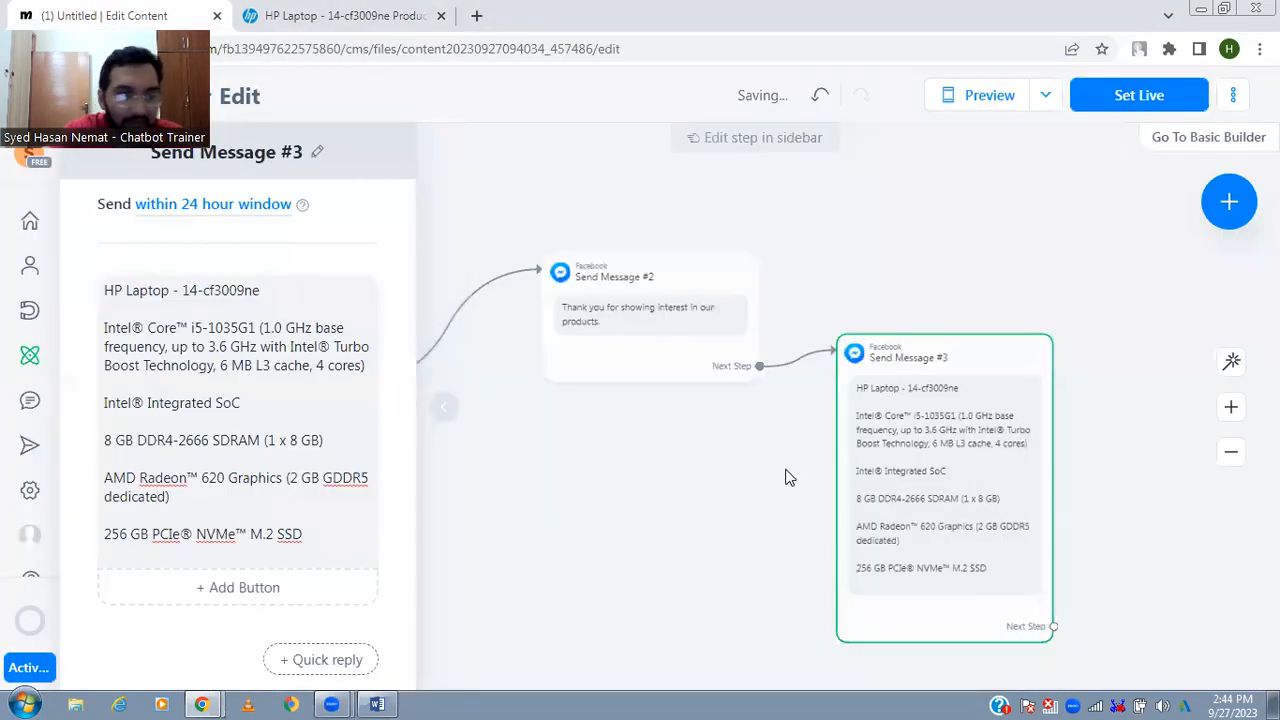
- Remove the trailing blank line from the laptop specifications message and add a button titled "Tell me the price"
{"action": "key", "text": "BackSpace"}
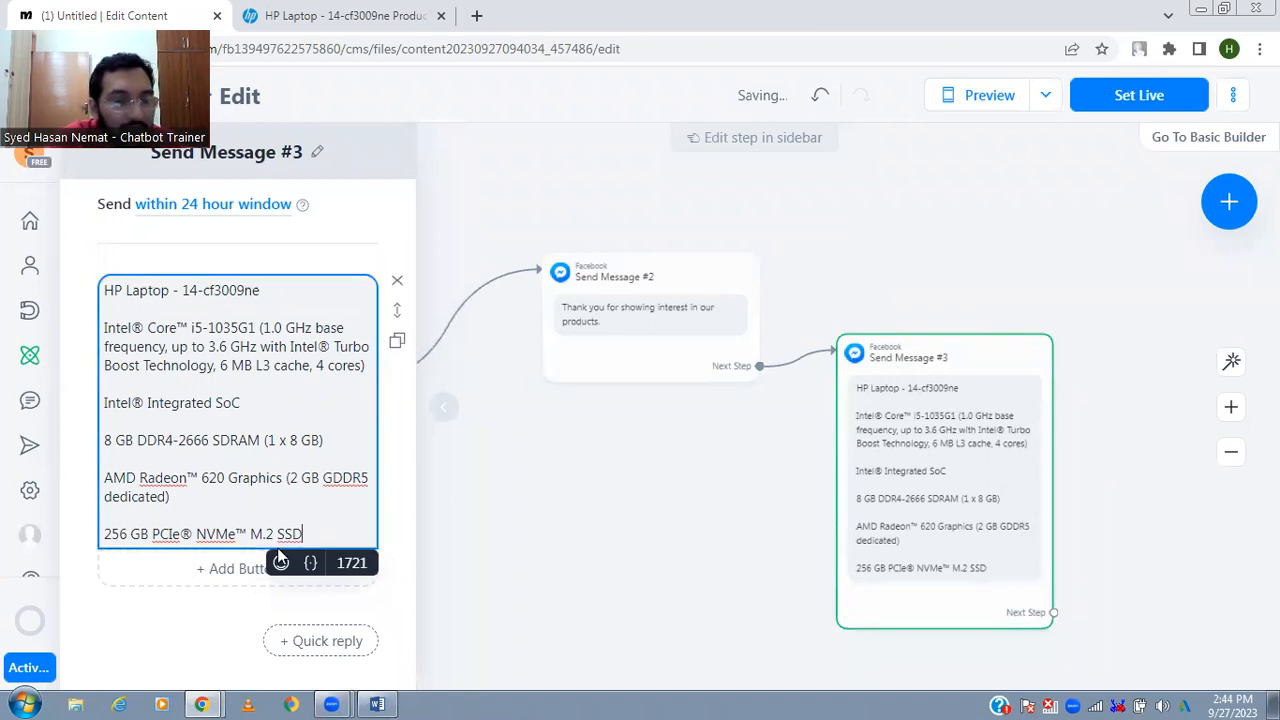
{"action": "left_click", "coordinate": [248, 577]}
{"action": "type", "text": "Te"}
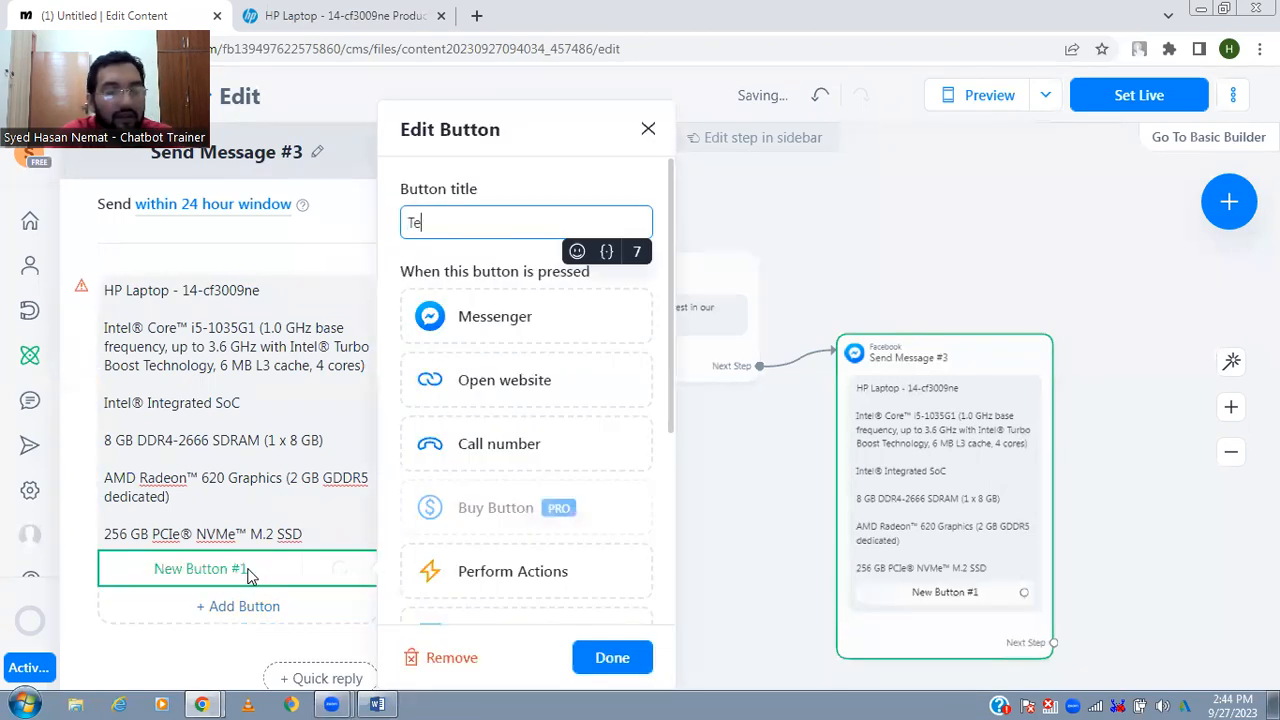
{"action": "type", "text": "ll me the price"}
{"action": "left_click", "coordinate": [606, 657]}
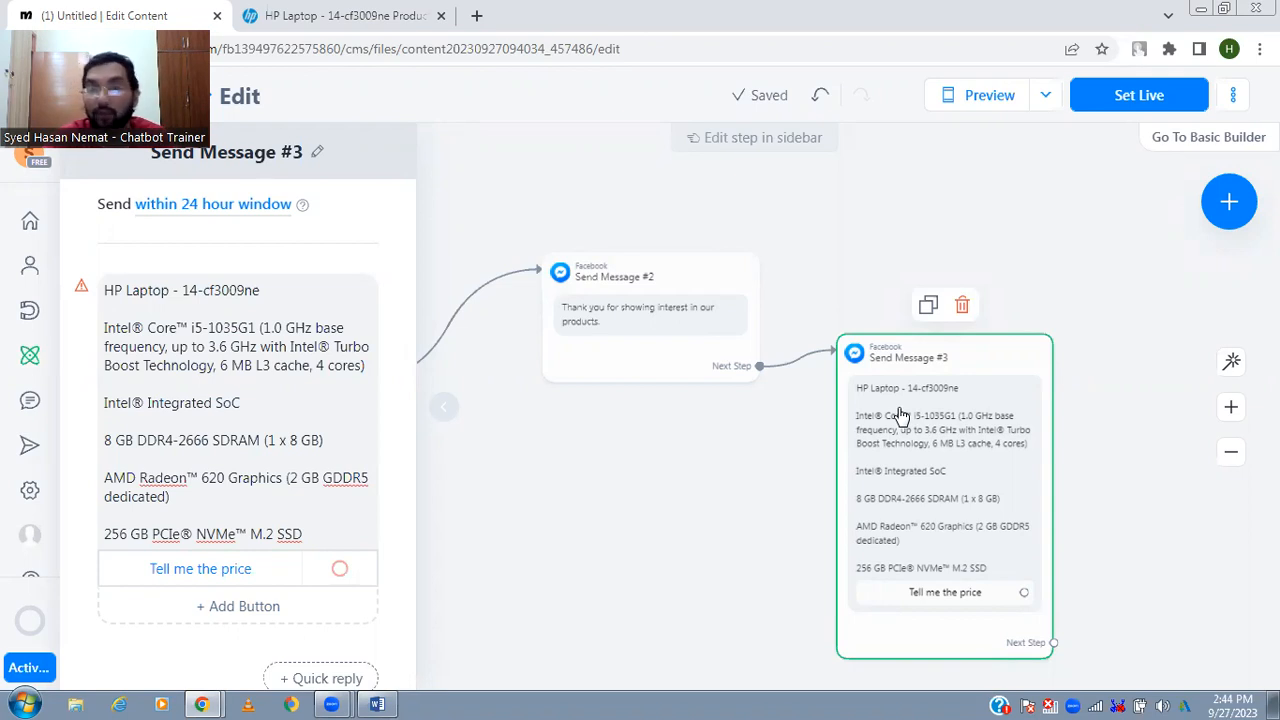
- Auto-arrange the flow and connect the "Tell me the price" button to a new Messenger message
{"action": "left_click", "coordinate": [1119, 405]}
{"action": "left_click", "coordinate": [1233, 363]}
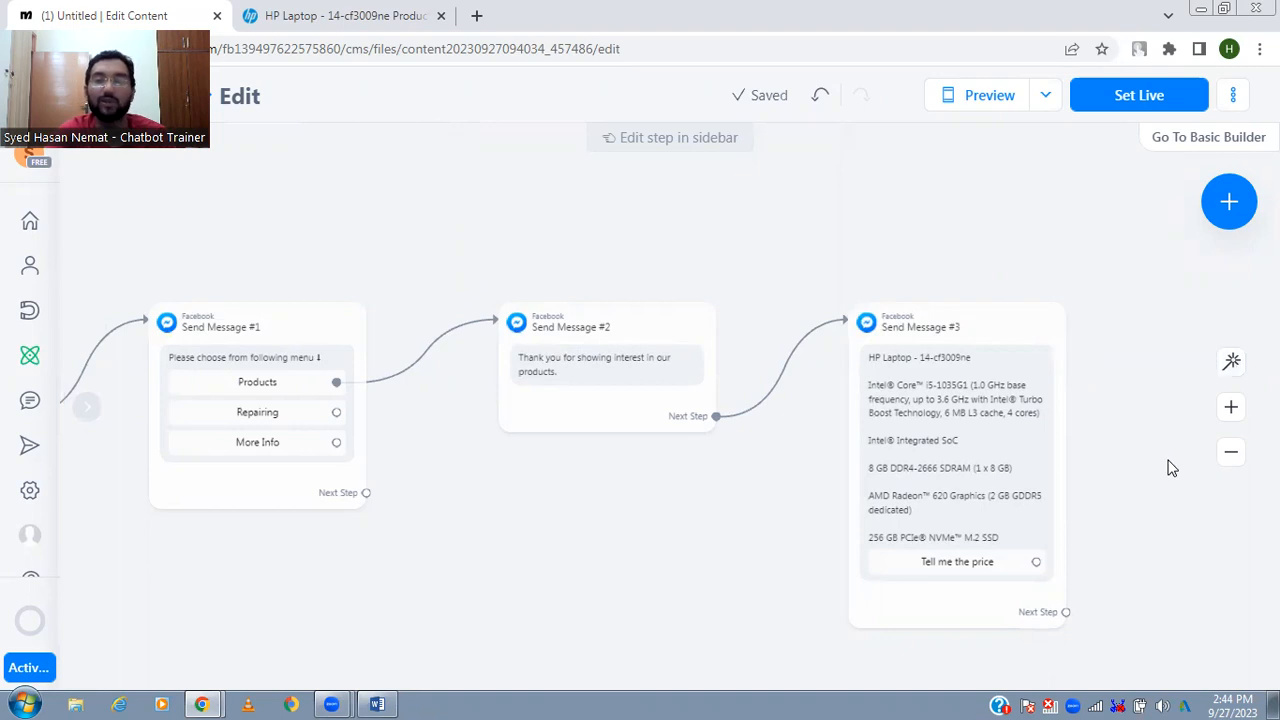
{"action": "left_click_drag", "start_coordinate": [1166, 466], "coordinate": [1063, 449]}
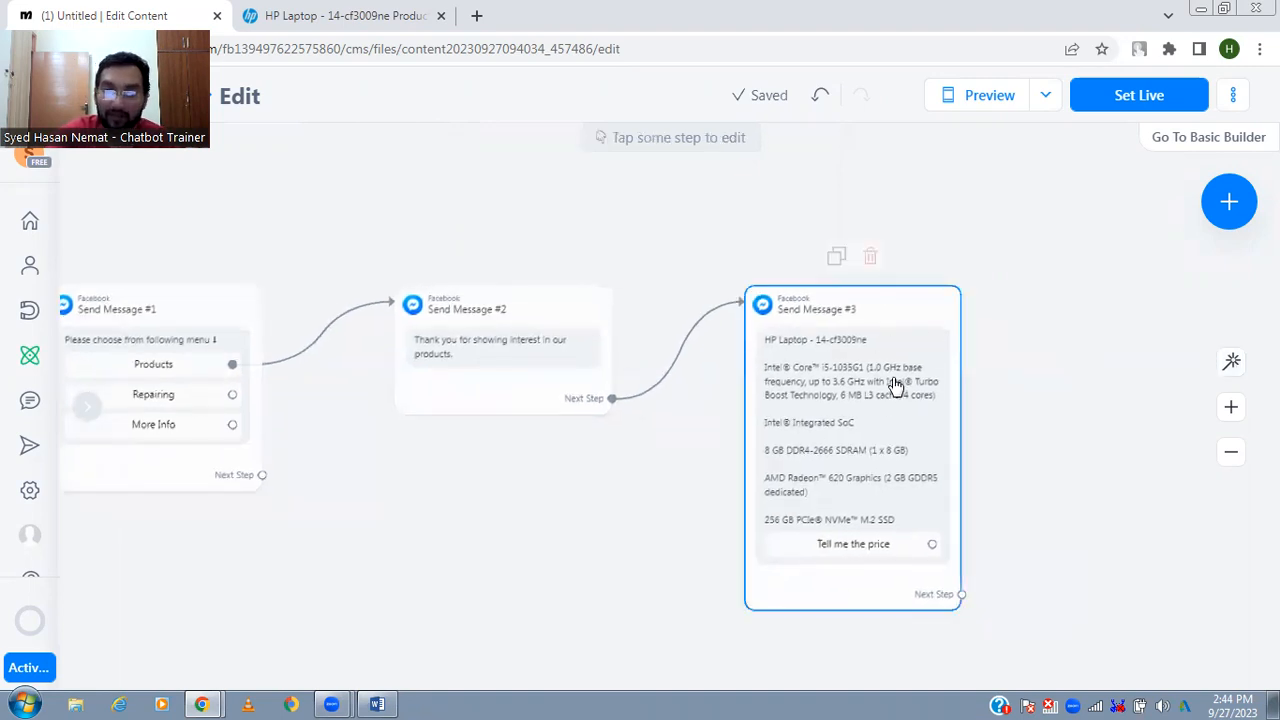
{"action": "left_click_drag", "start_coordinate": [978, 413], "coordinate": [861, 384]}
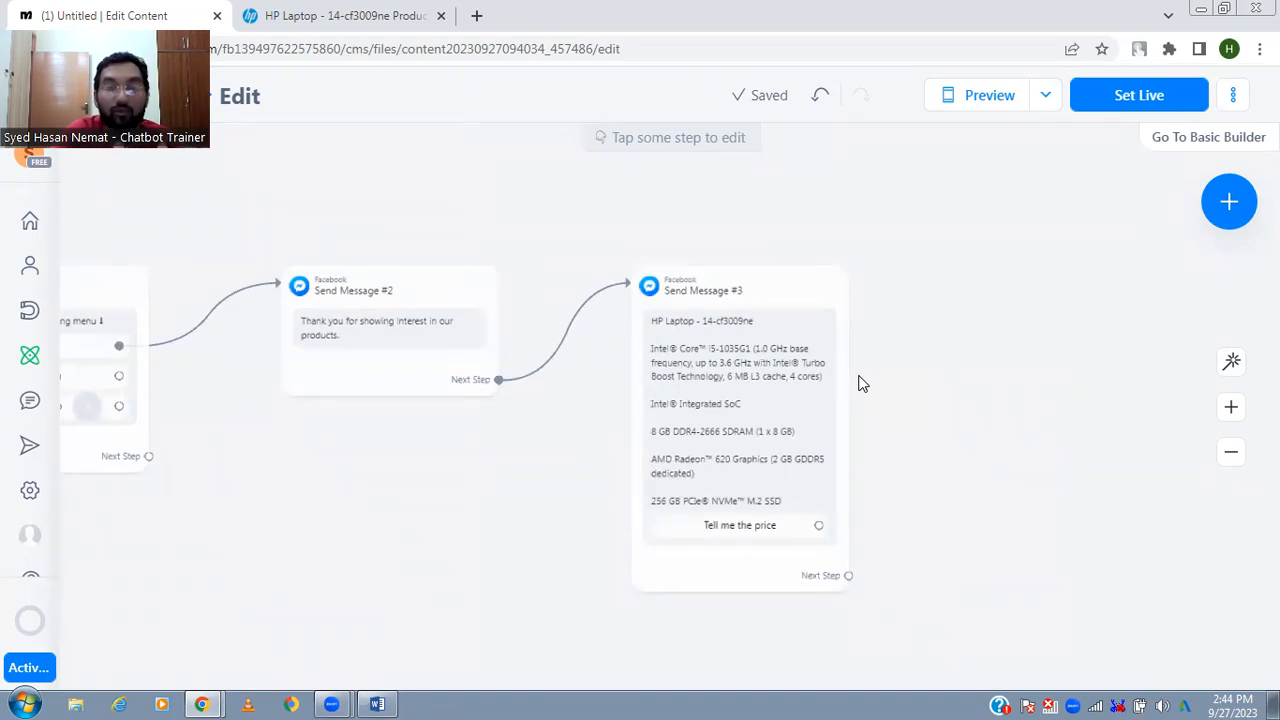
{"action": "mouse_move", "coordinate": [838, 408]}
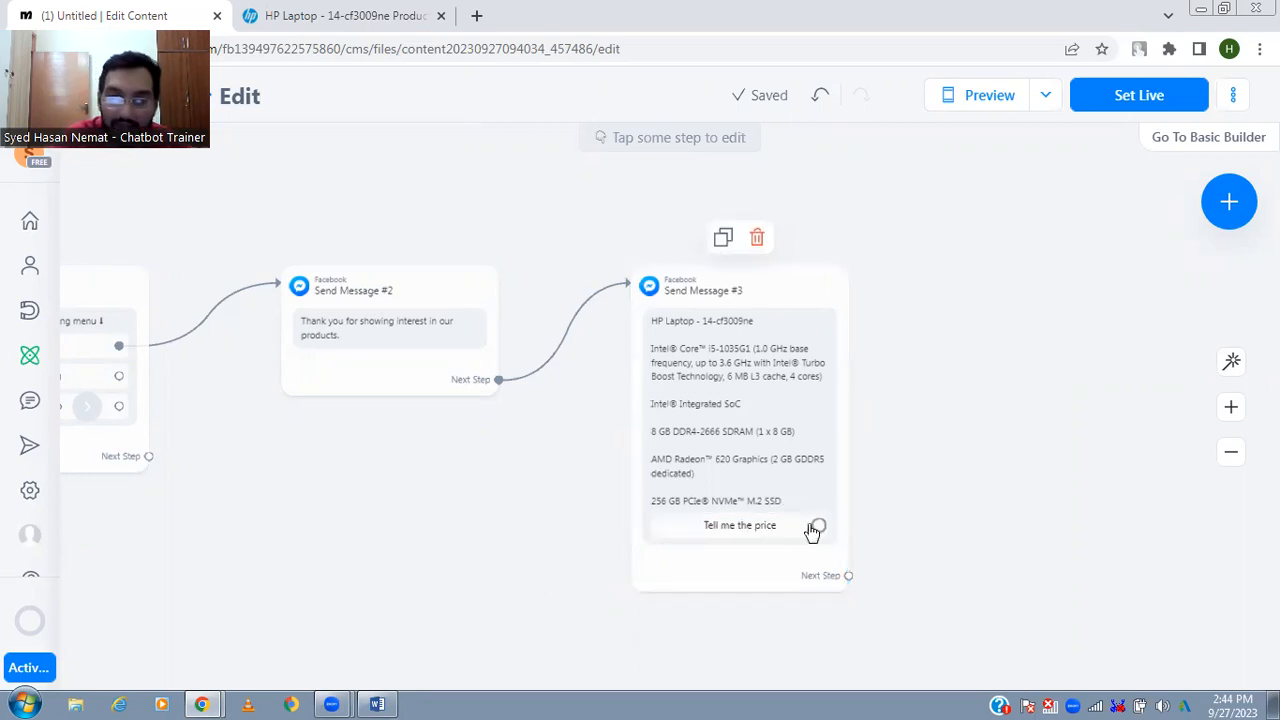
{"action": "left_click_drag", "start_coordinate": [818, 526], "coordinate": [999, 345]}
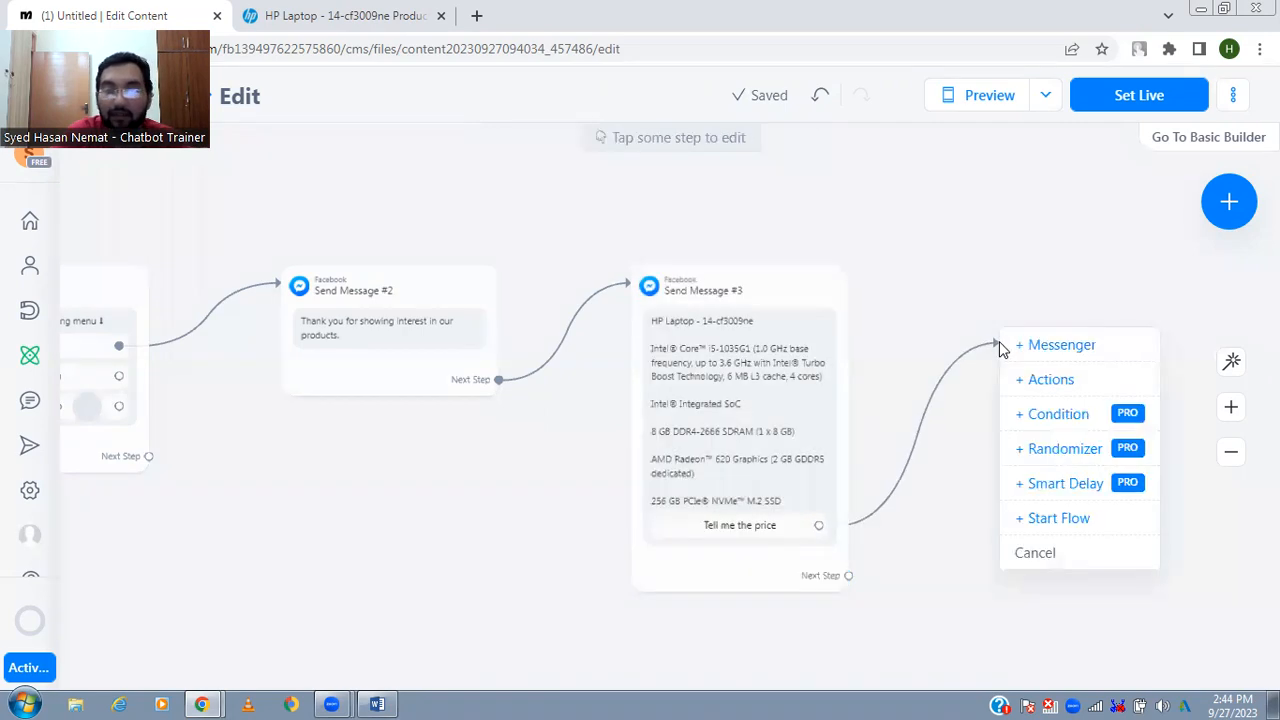
{"action": "left_click", "coordinate": [1062, 345]}
- Begin the new message's text with the word "The"
{"action": "type", "text": "THe pric"}
{"action": "key", "text": "ctrl+a"}
{"action": "type", "text": "The"}
{"action": "key", "text": "ctrl+a"}
{"action": "type", "text": "The"}
{"action": "left_click", "coordinate": [399, 342]}
{"action": "type", "text": "p"}
{"action": "left_click", "coordinate": [397, 403]}
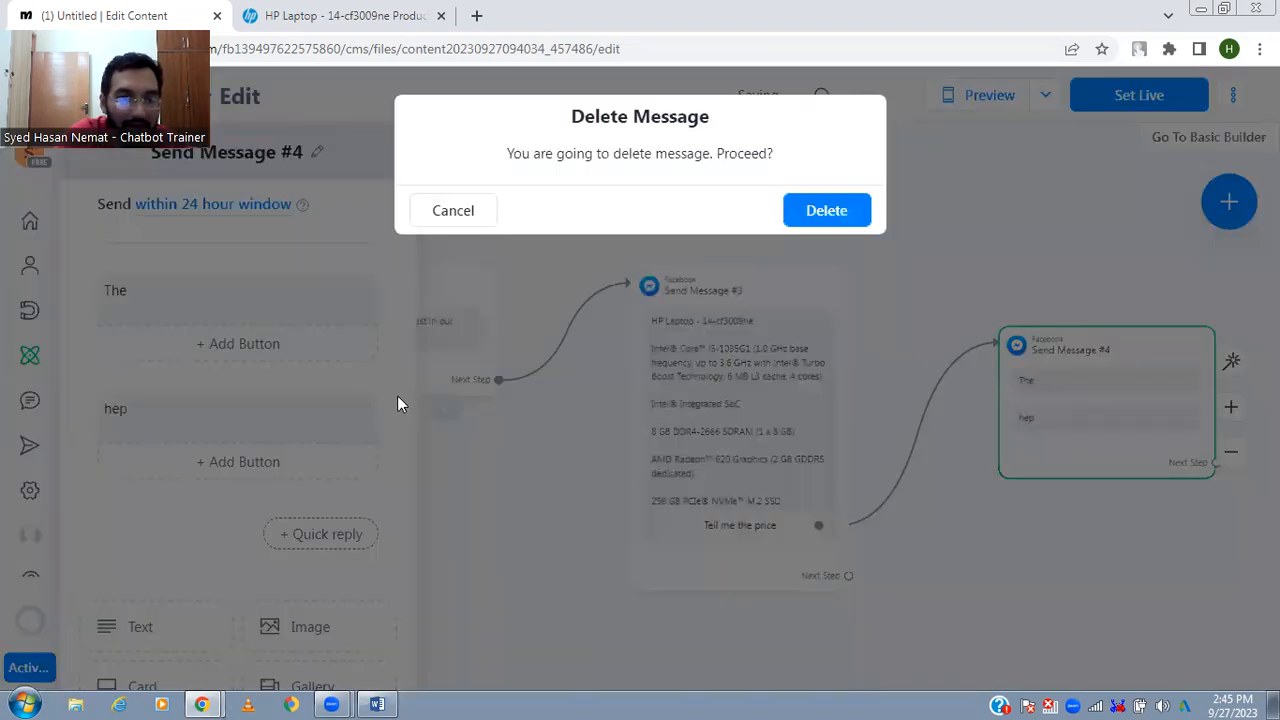
{"action": "left_click", "coordinate": [836, 218]}
- Complete the message text so it reads "The price for this laptop is 200000 Rs."
{"action": "left_click", "coordinate": [275, 297]}
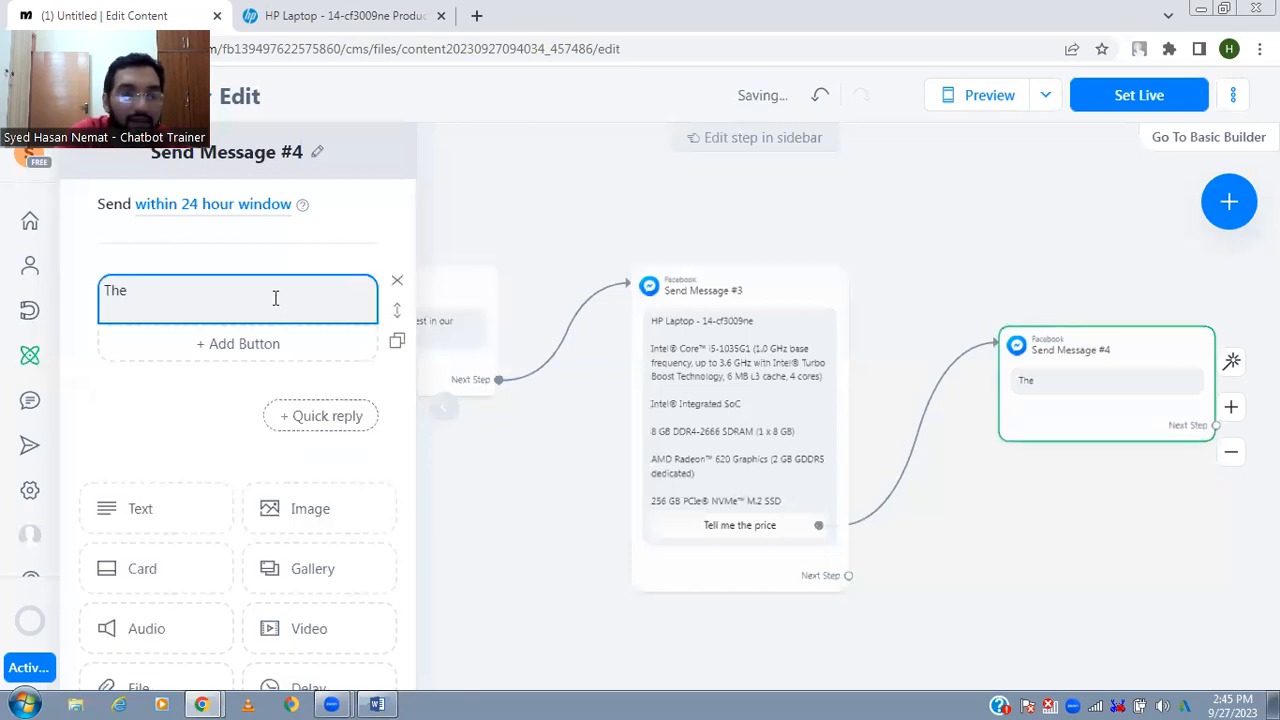
{"action": "type", "text": "price for"}
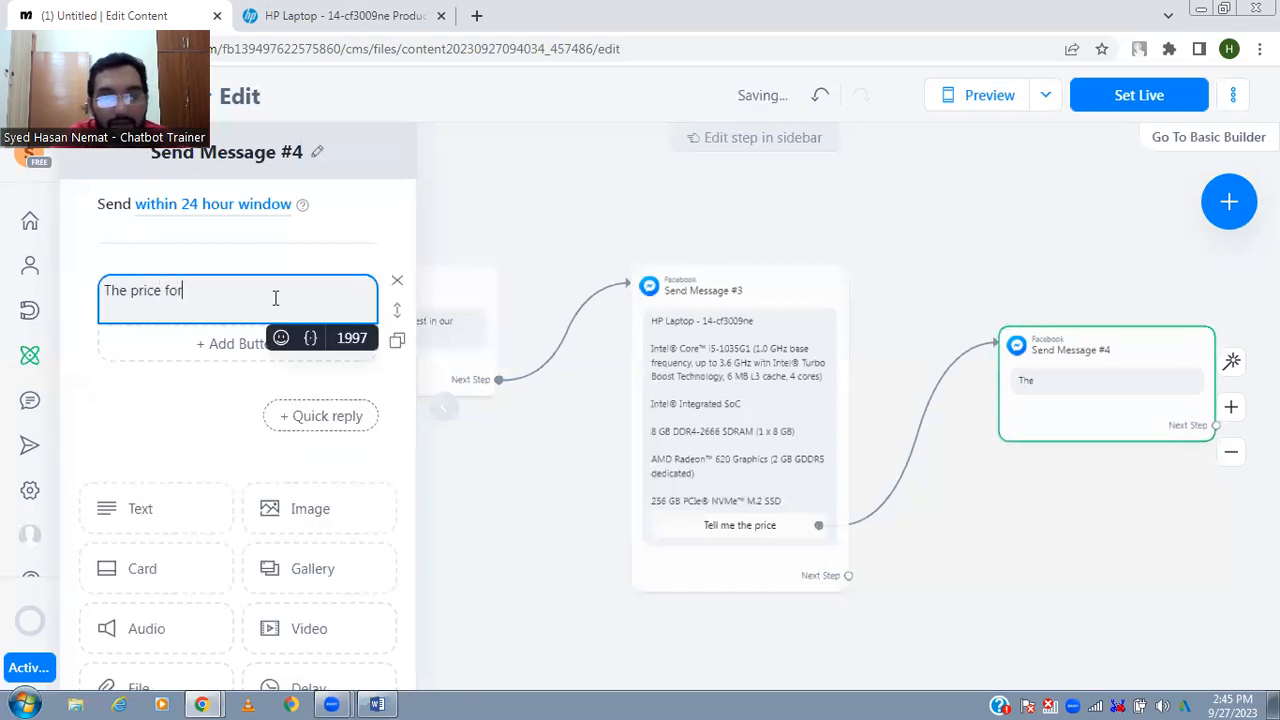
{"action": "type", "text": " this laptop is"}
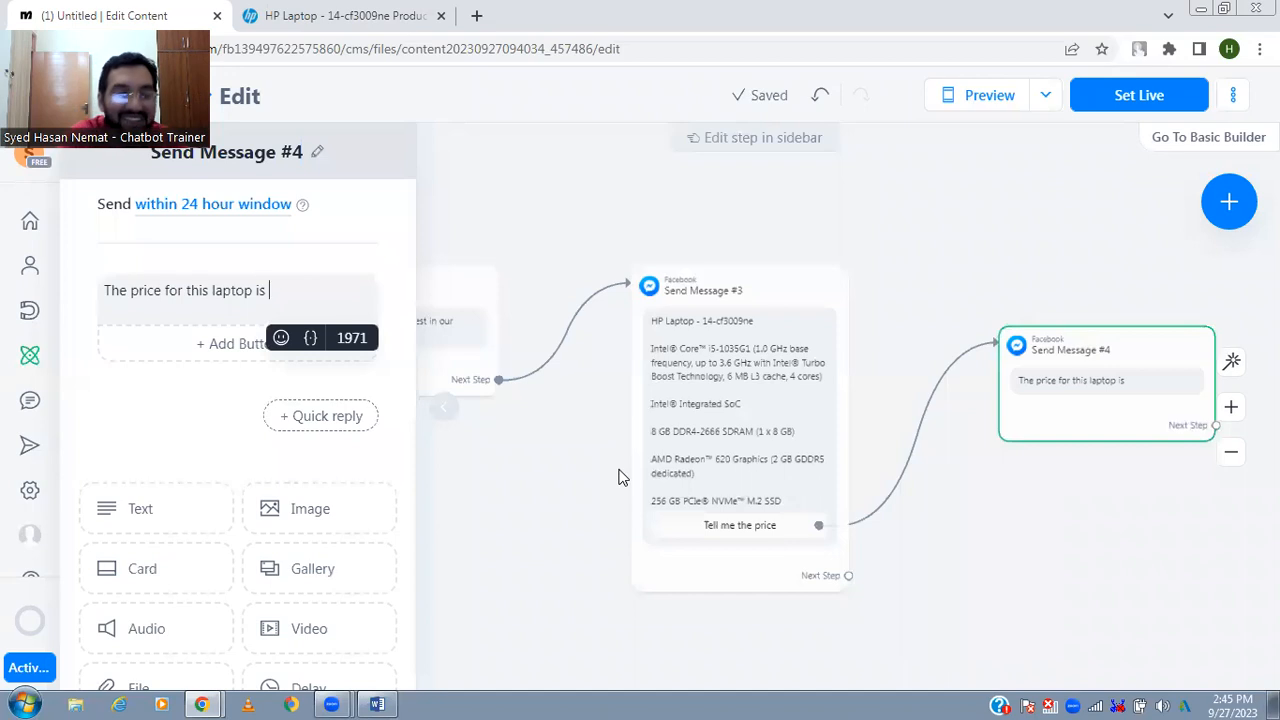
{"action": "type", "text": "200000"}
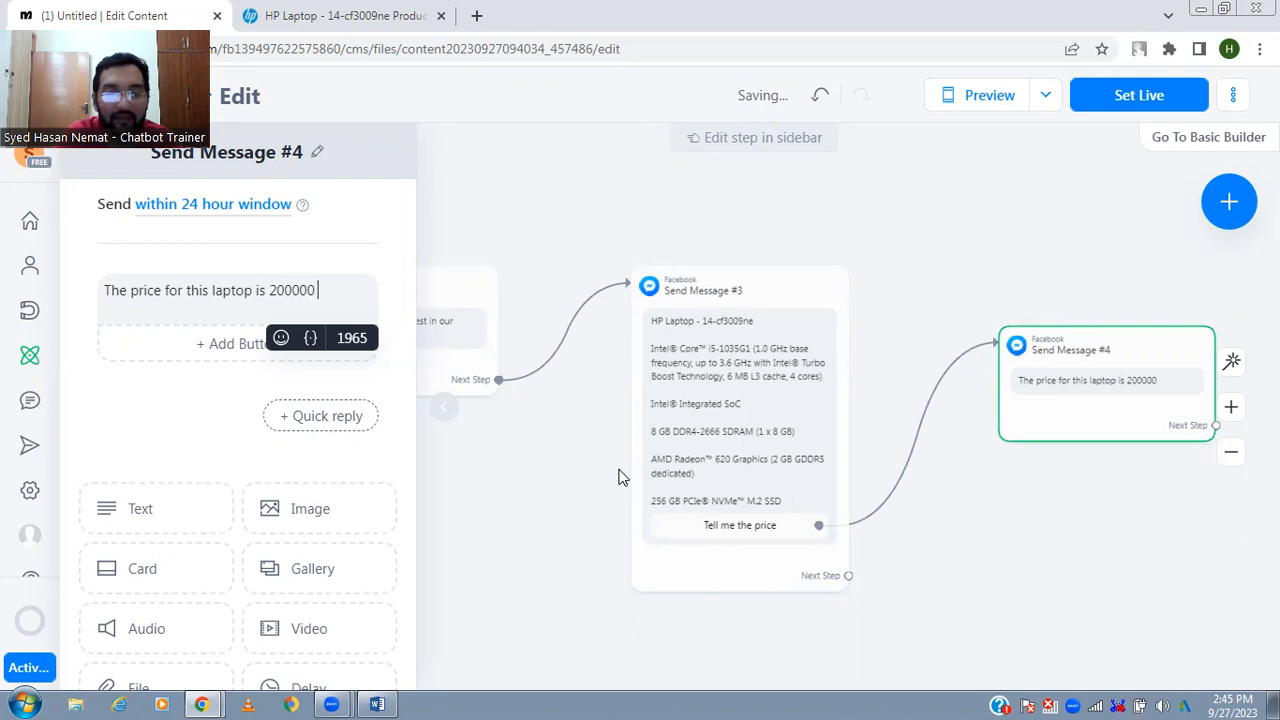
{"action": "type", "text": "PKR"}
{"action": "key", "text": "BackSpace"}
{"action": "key", "text": "BackSpace"}
{"action": "key", "text": "BackSpace"}
{"action": "type", "text": "Rs."}
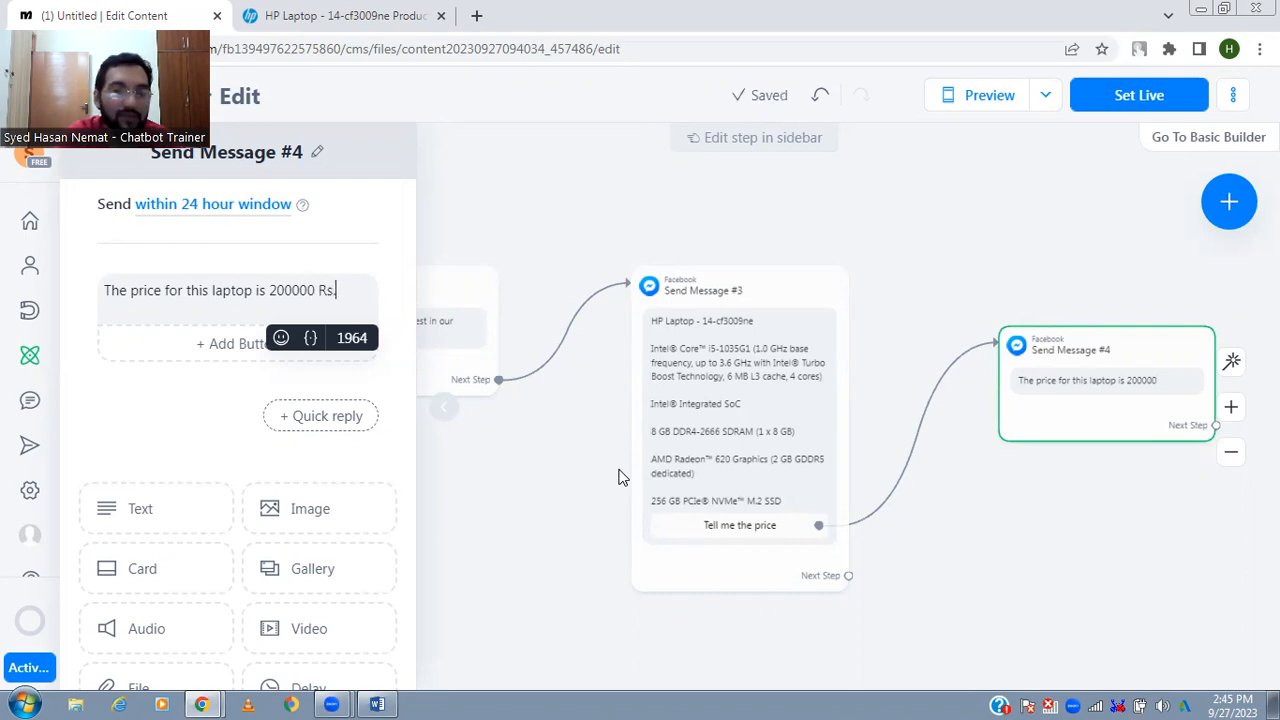
- Add two buttons to the price message, titled "Are you interested?" and "Contact Help Center"
{"action": "left_click", "coordinate": [228, 346]}
{"action": "type", "text": "Are you i"}
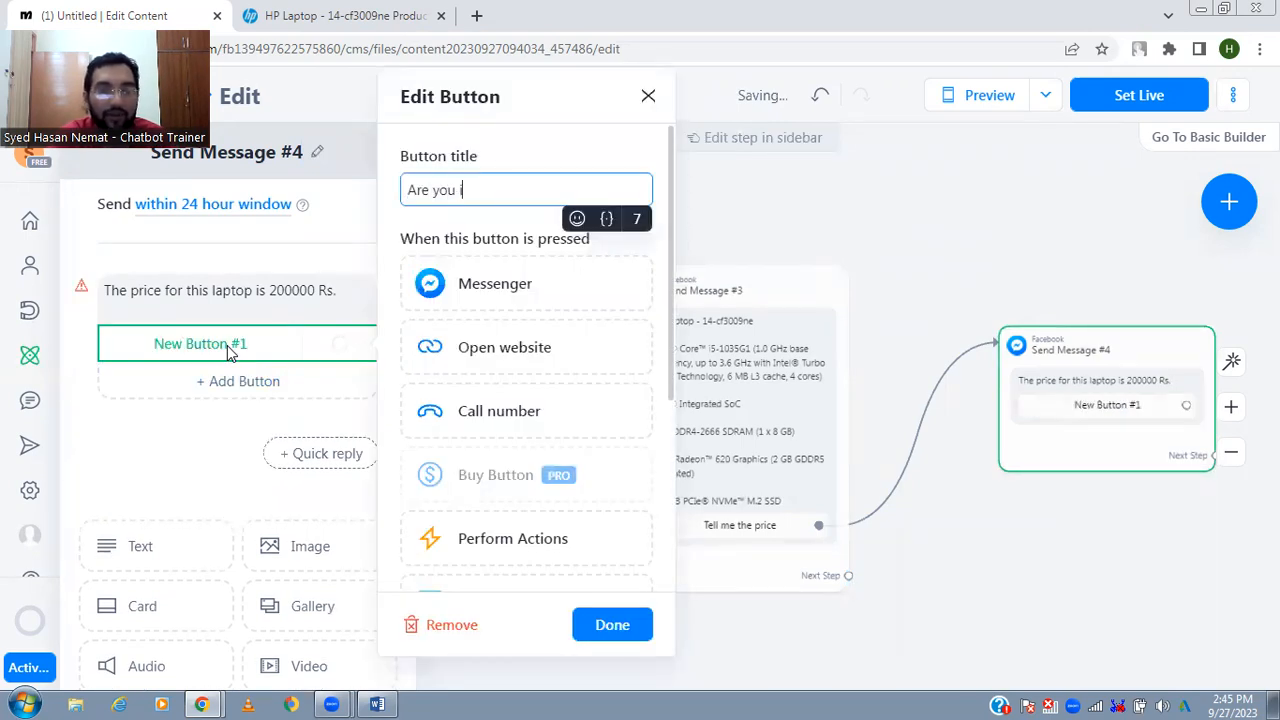
{"action": "type", "text": "nterested?"}
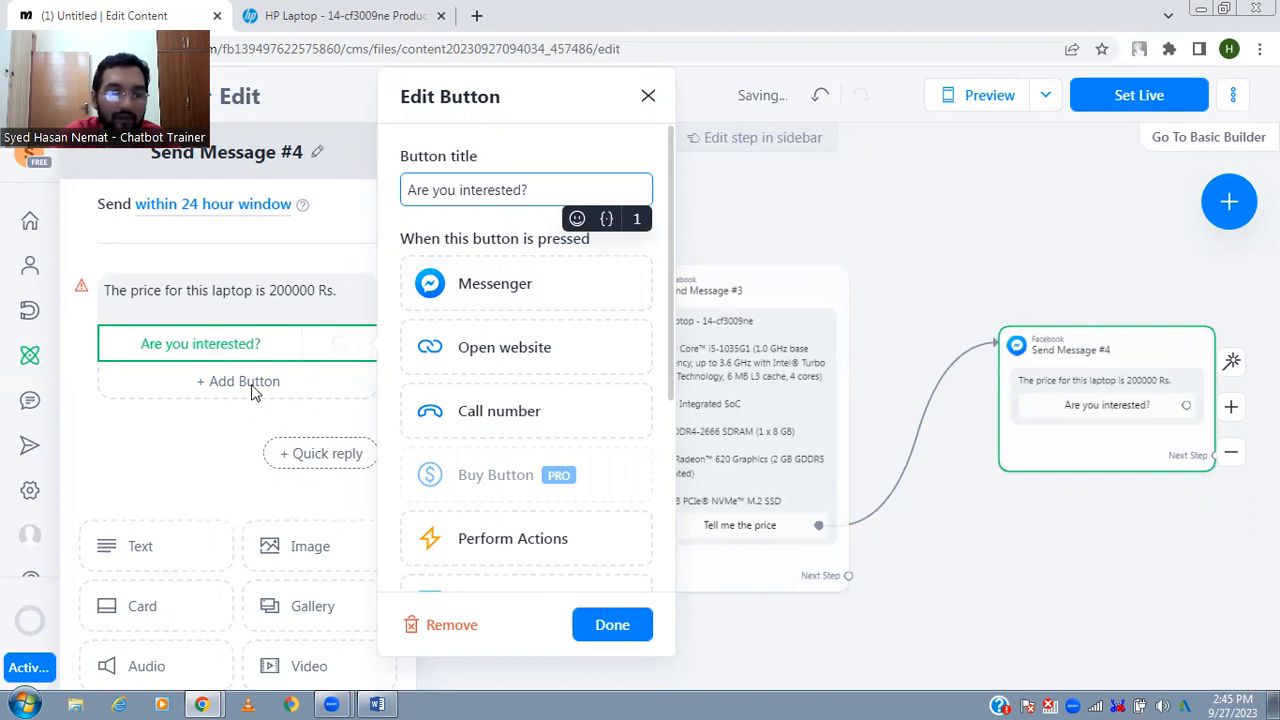
{"action": "left_click", "coordinate": [252, 385]}
{"action": "left_click", "coordinate": [253, 388]}
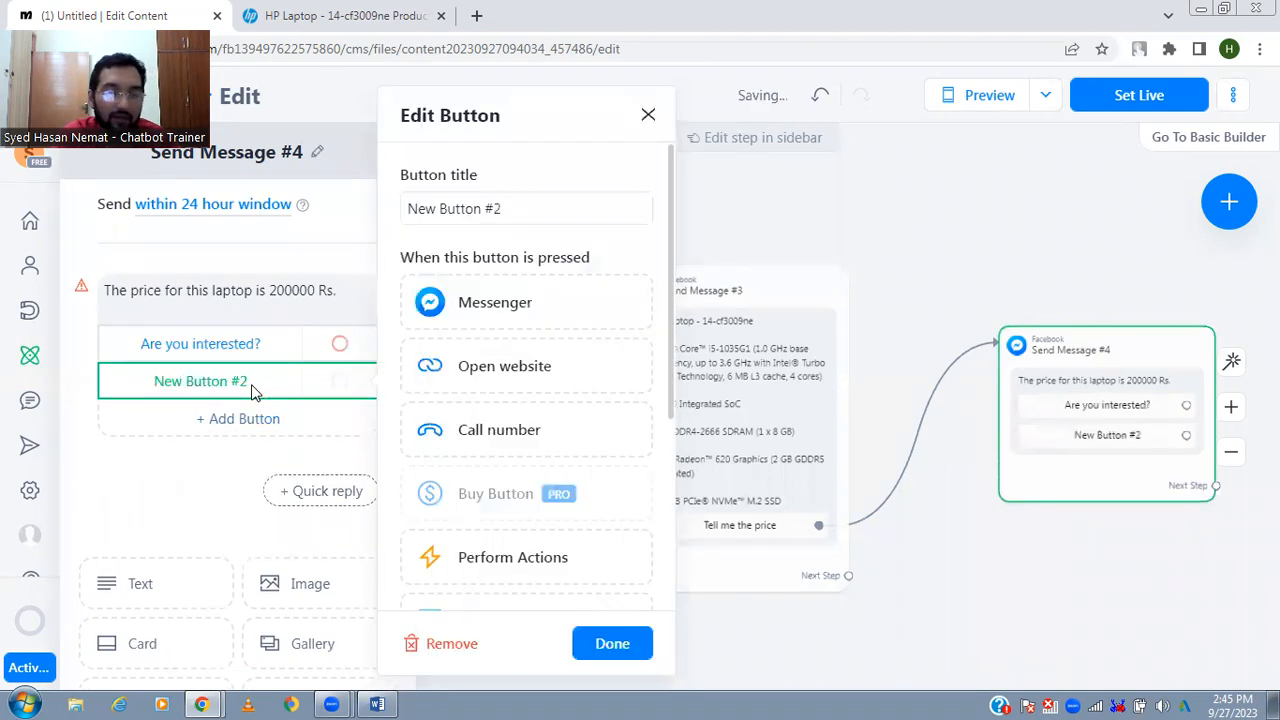
{"action": "type", "text": "Contact "}
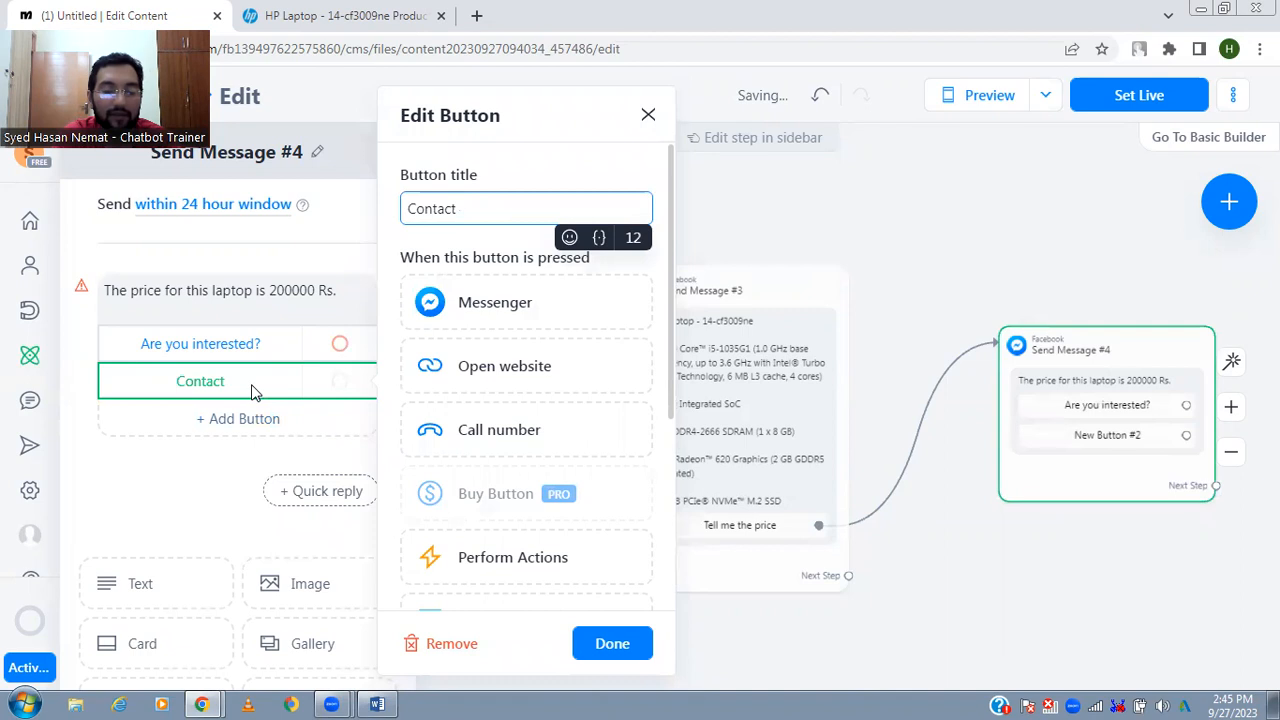
{"action": "type", "text": "Help Center"}
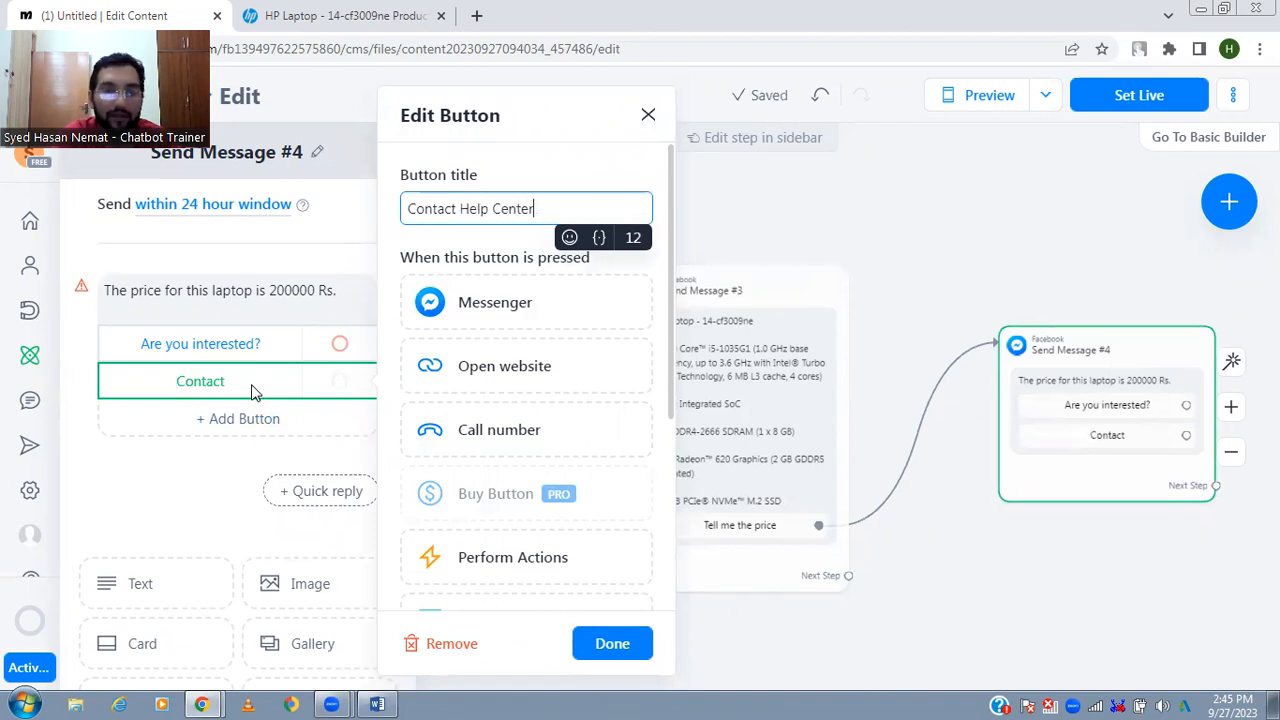
{"action": "left_click", "coordinate": [954, 630]}
- Auto-arrange the flow and connect the "Are you interested?" button to a new Messenger message
{"action": "left_click_drag", "start_coordinate": [1068, 643], "coordinate": [847, 617]}
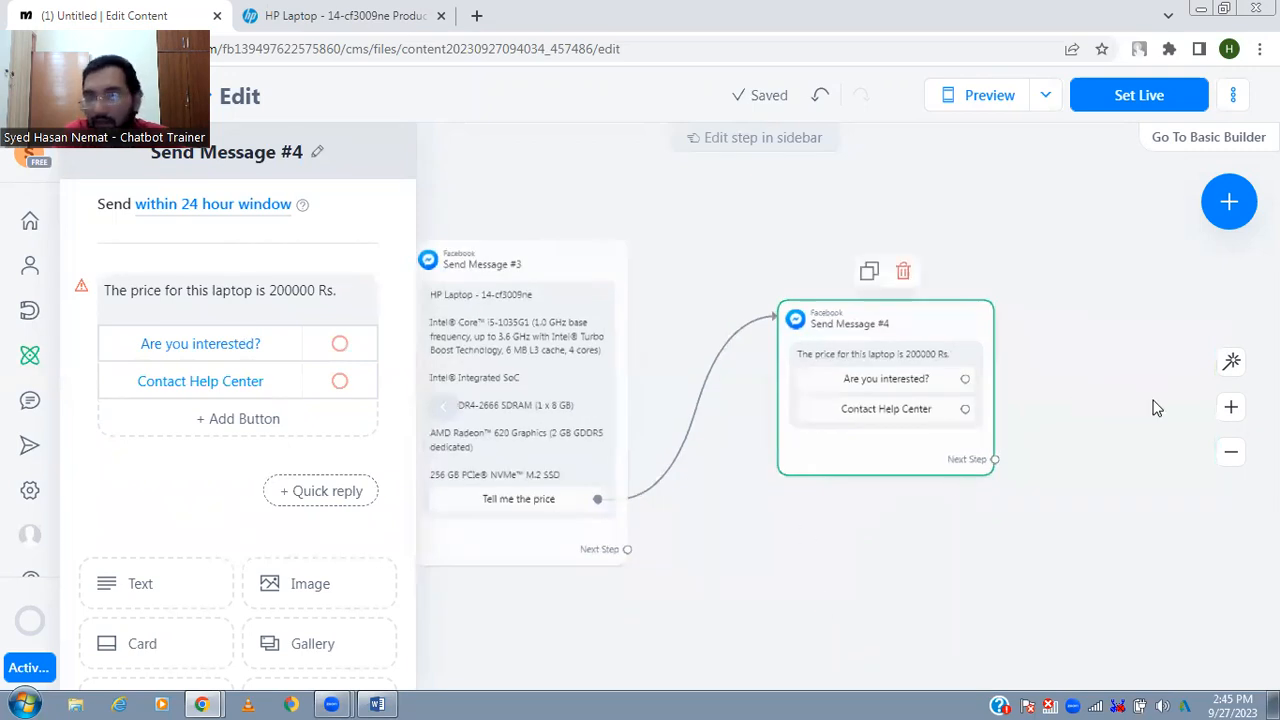
{"action": "left_click", "coordinate": [1231, 361]}
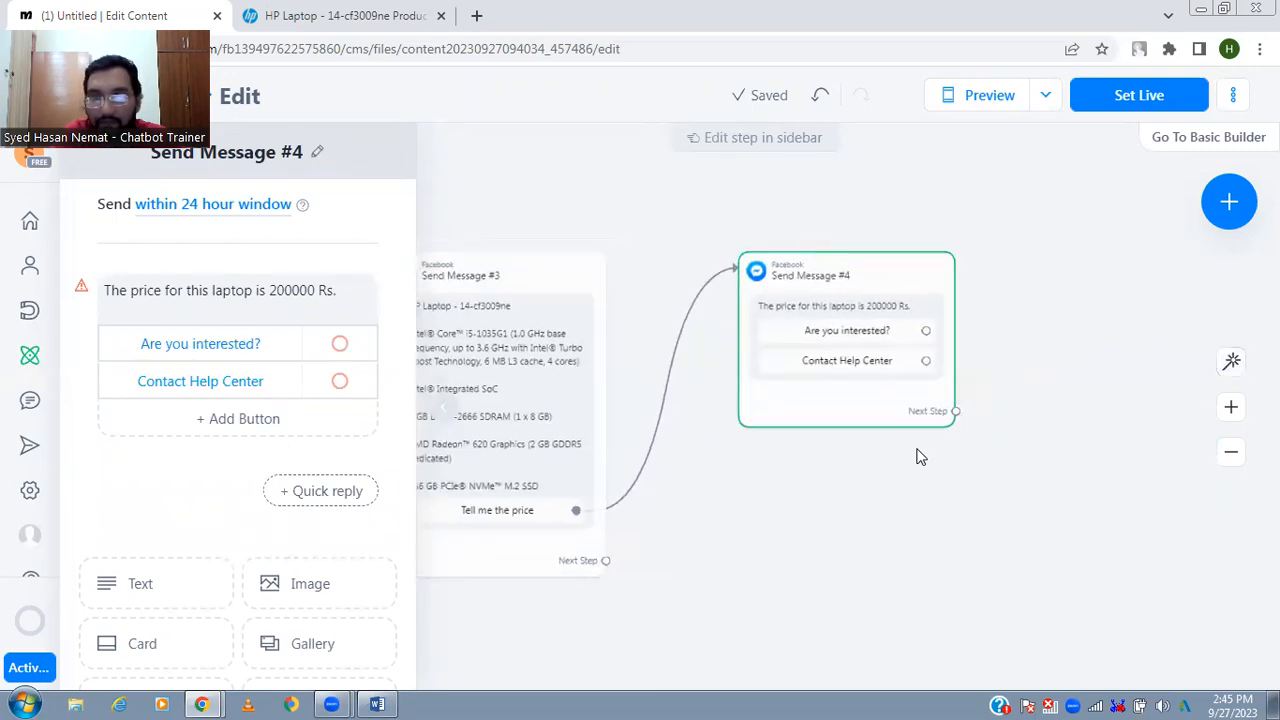
{"action": "left_click", "coordinate": [830, 349]}
{"action": "left_click", "coordinate": [969, 294]}
{"action": "left_click", "coordinate": [1043, 302]}
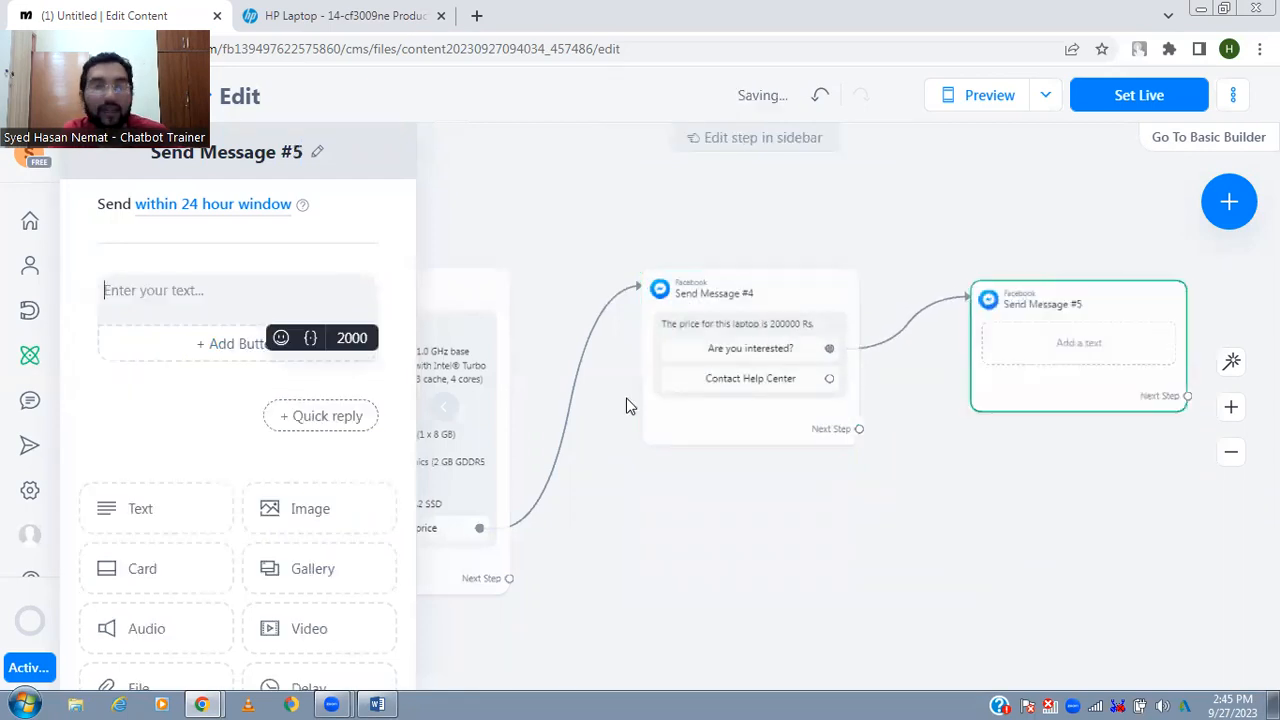
- Write "That's great !" as the first line of the reply to "Are you interested?"
{"action": "type", "text": "The"}
{"action": "left_click", "coordinate": [626, 458]}
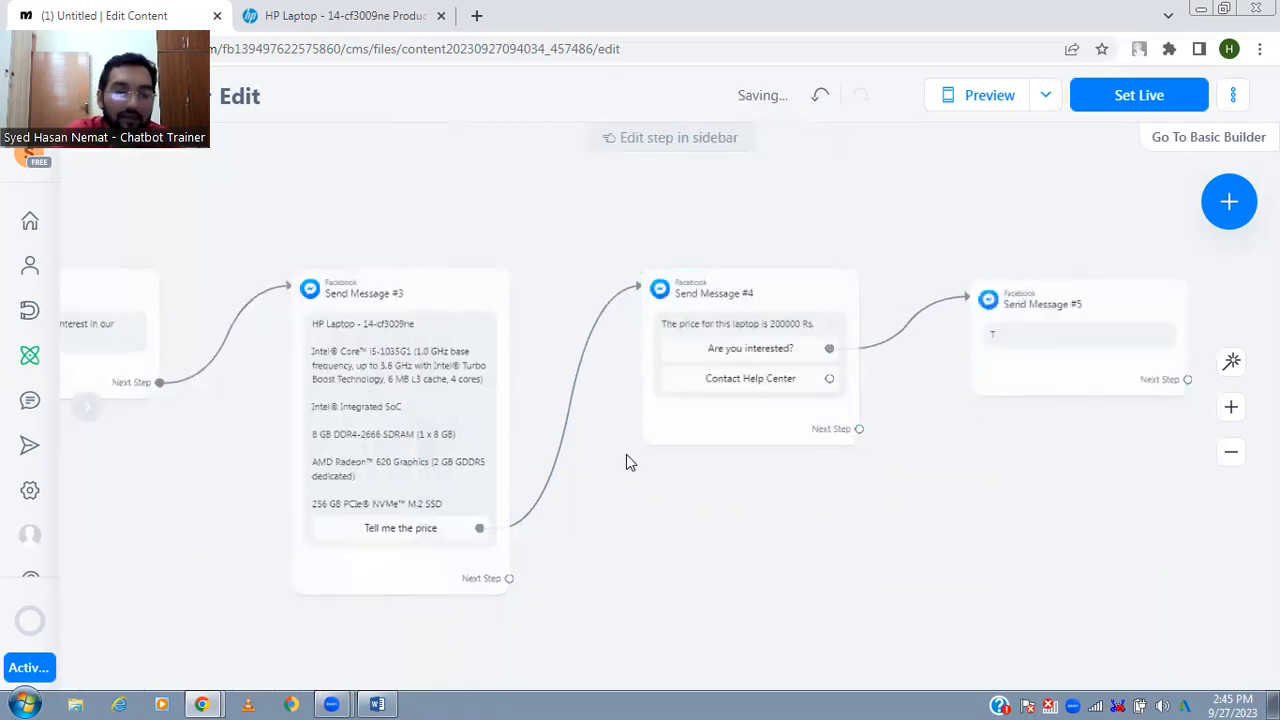
{"action": "left_click", "coordinate": [1075, 345]}
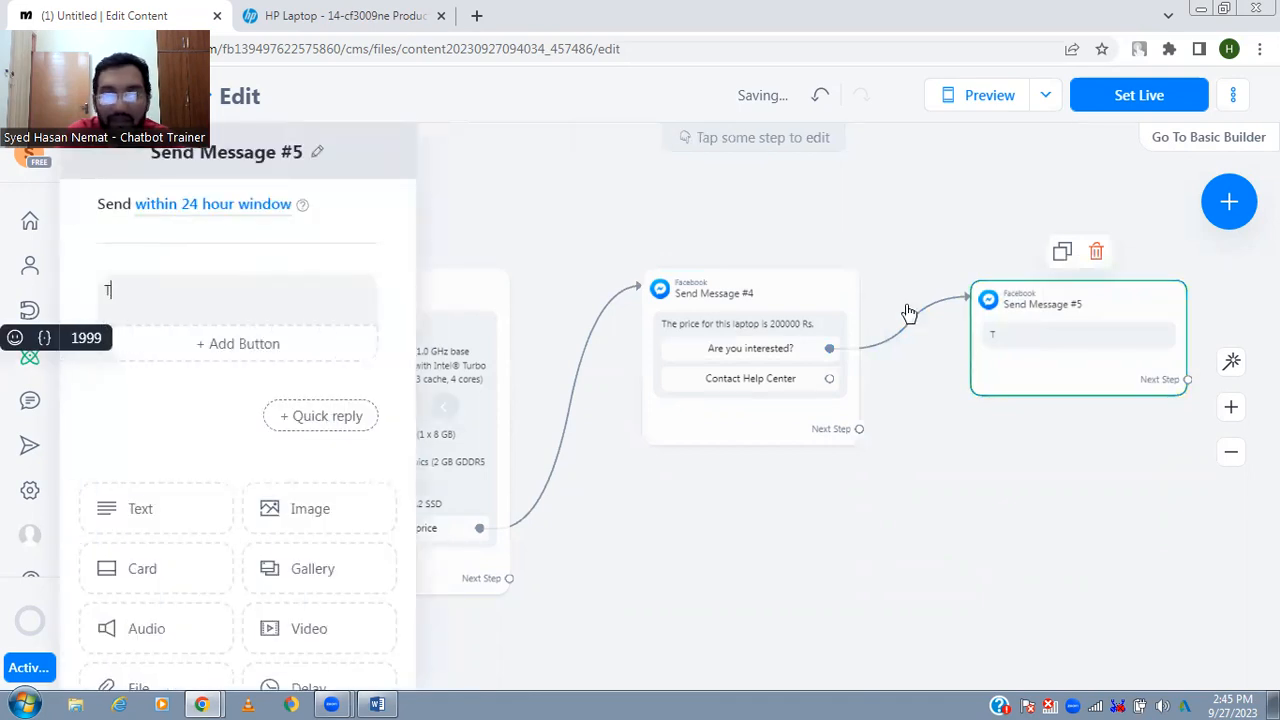
{"action": "left_click", "coordinate": [355, 287]}
{"action": "type", "text": "hat's gr"}
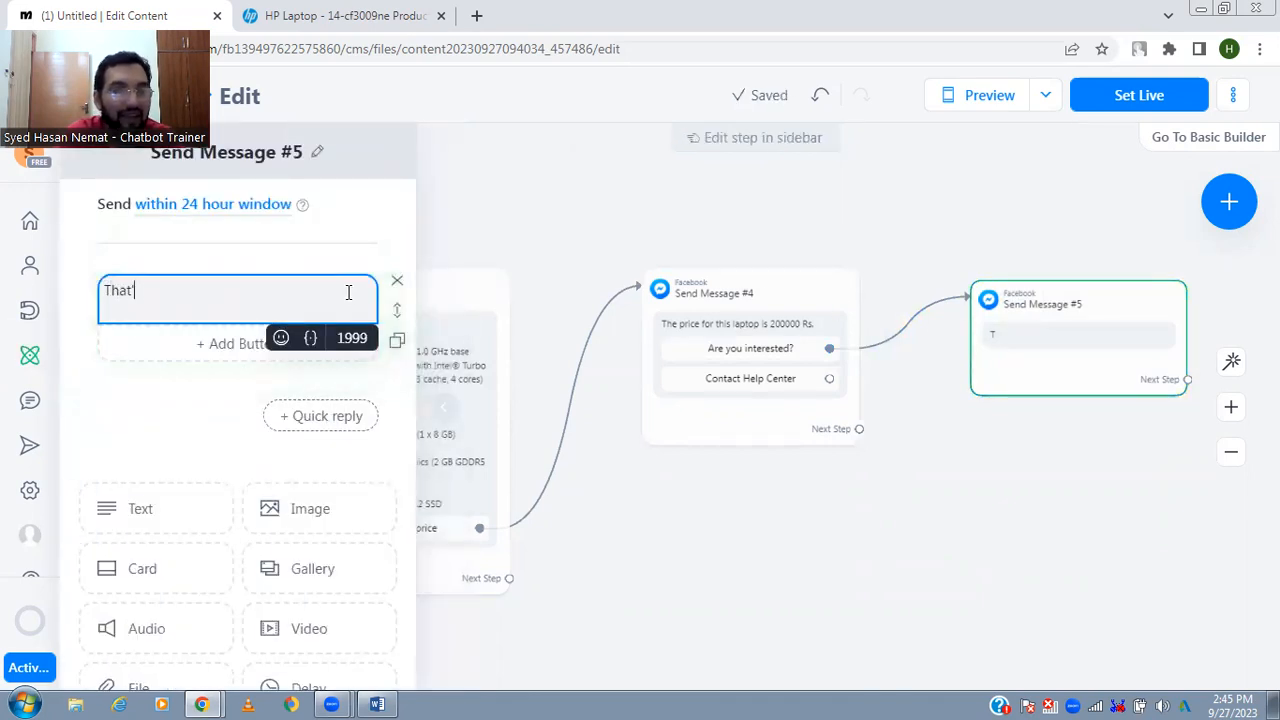
{"action": "type", "text": "eat !"}
- Add a second line reading "Before confirming your order. We would like to have little information about you."
{"action": "key", "text": "Return"}
{"action": "type", "text": "Before co"}
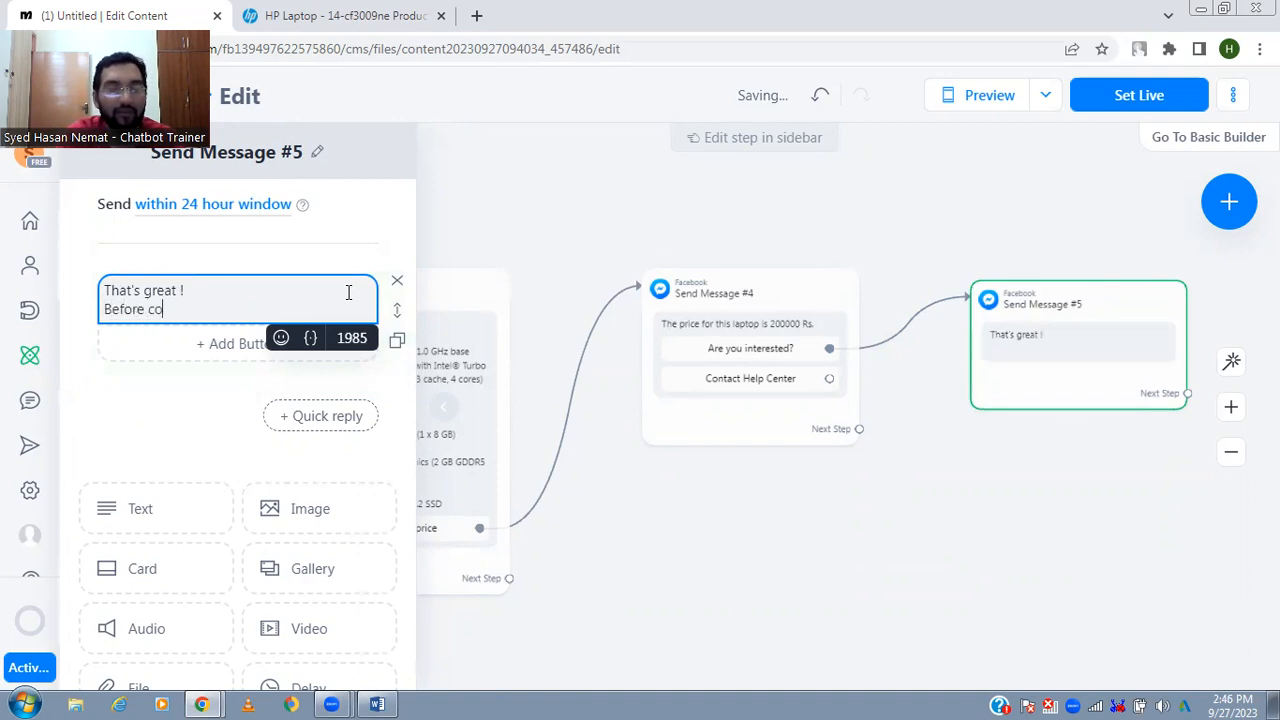
{"action": "type", "text": "nfirming"}
{"action": "key", "text": "BackSpace"}
{"action": "type", "text": "ng your order. We would li"}
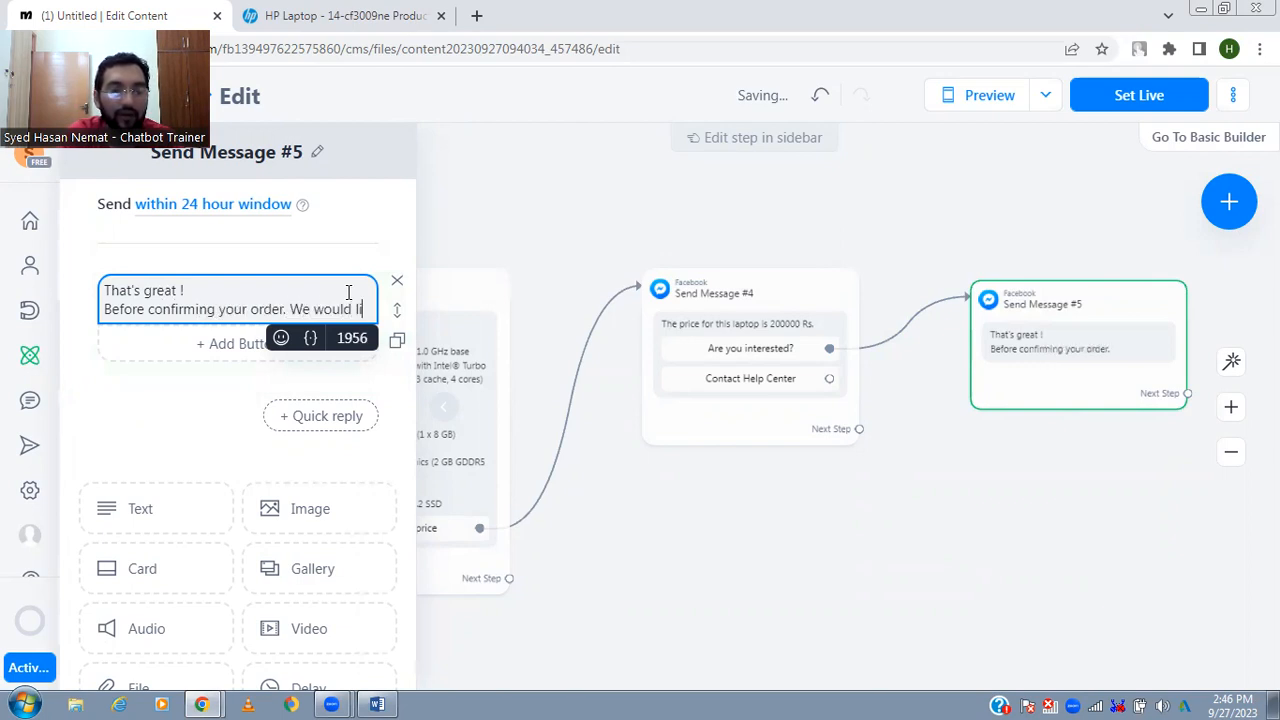
{"action": "type", "text": "ke to have"}
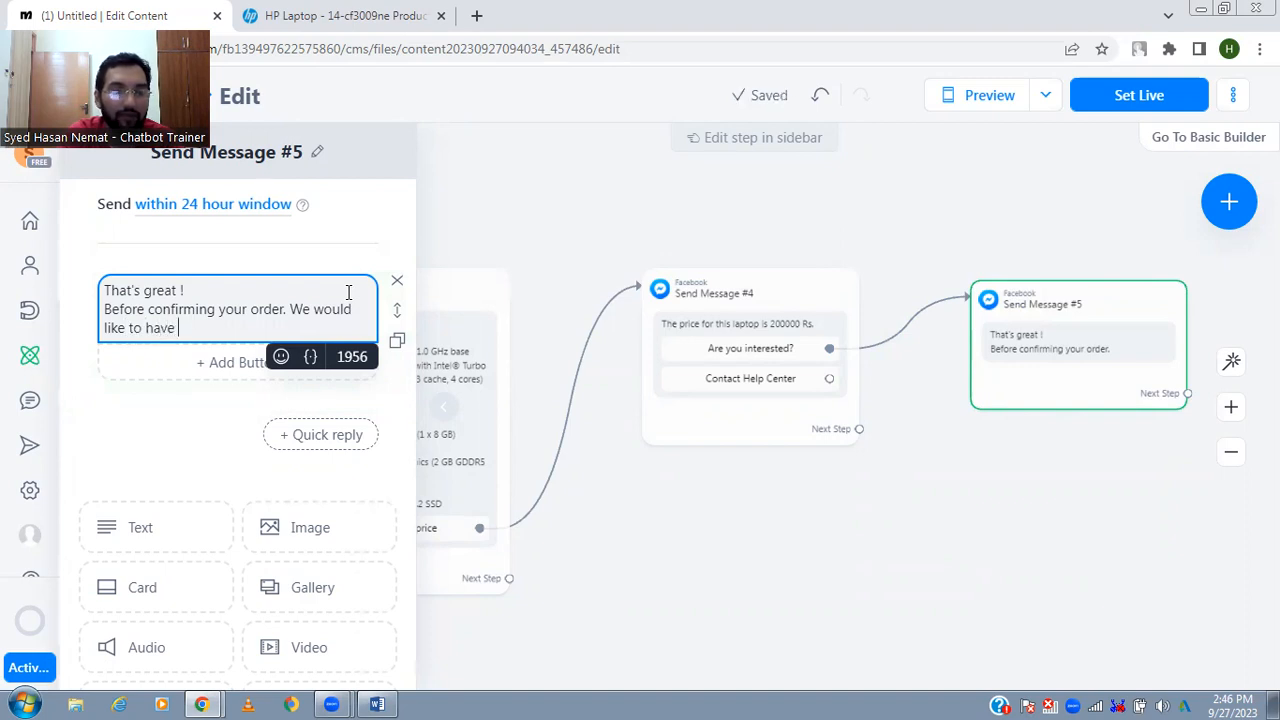
{"action": "type", "text": " little info"}
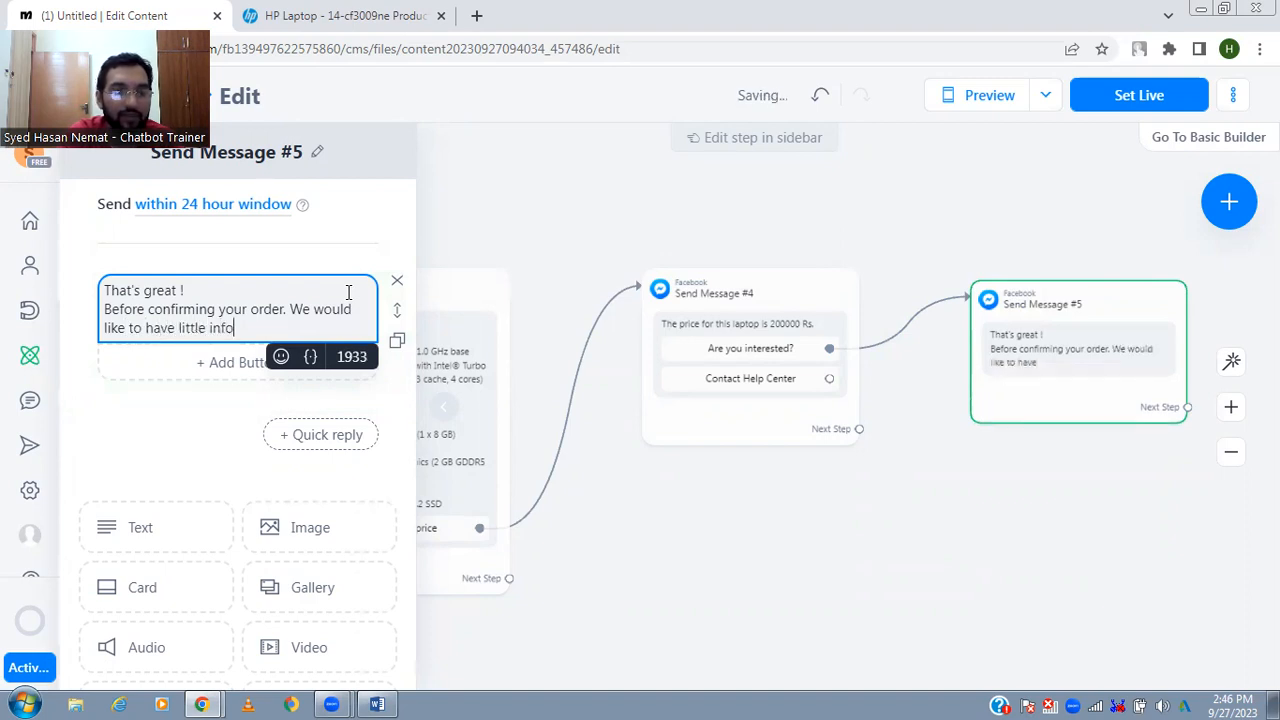
{"action": "type", "text": "rmation about you."}
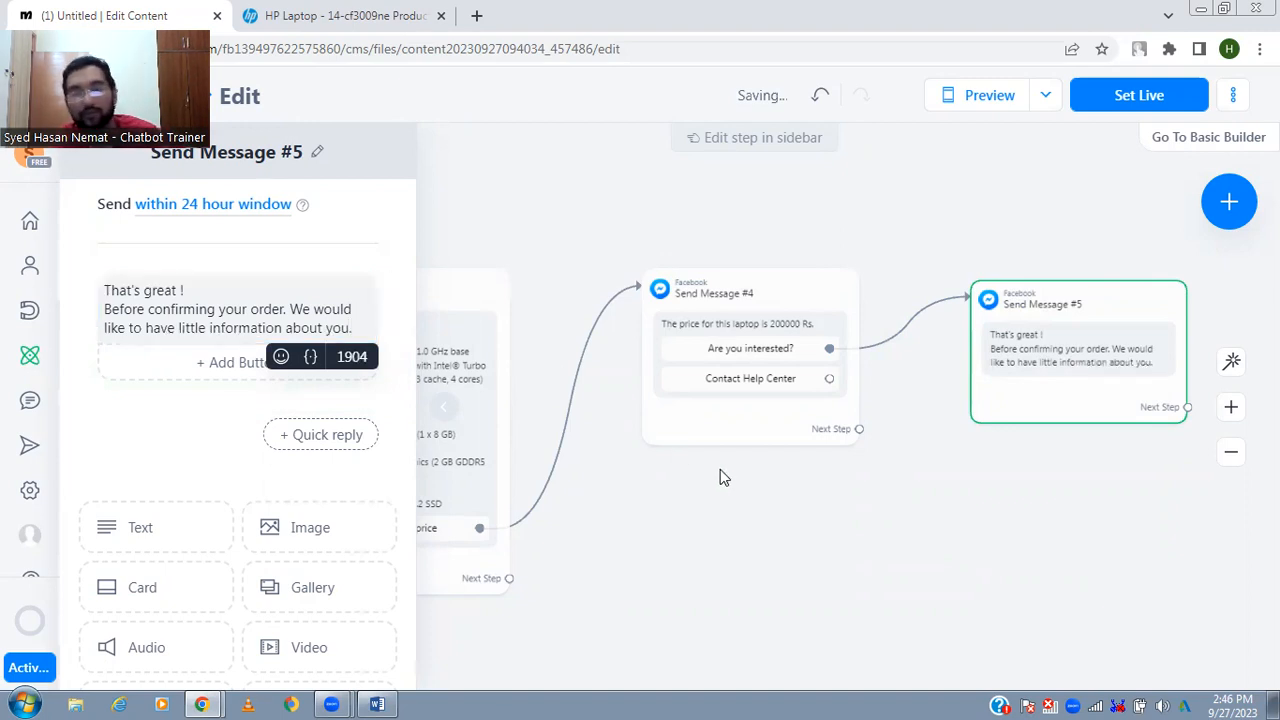
- Start a new paragraph after a blank line in the order reply with "Please fill the form"
{"action": "key", "text": "Return"}
{"action": "key", "text": "Return"}
{"action": "type", "text": "Please fill the form"}
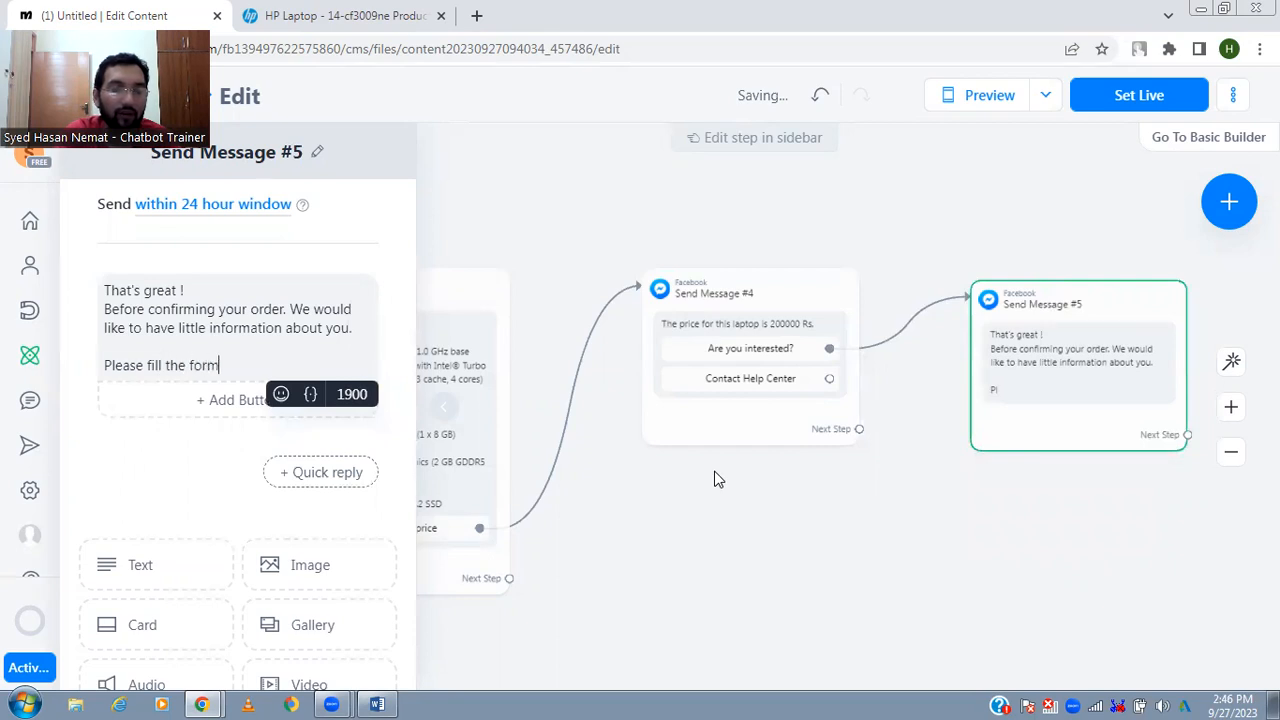
{"action": "type", "text": " whihc"}
{"action": "type", "text": " we will send y"}
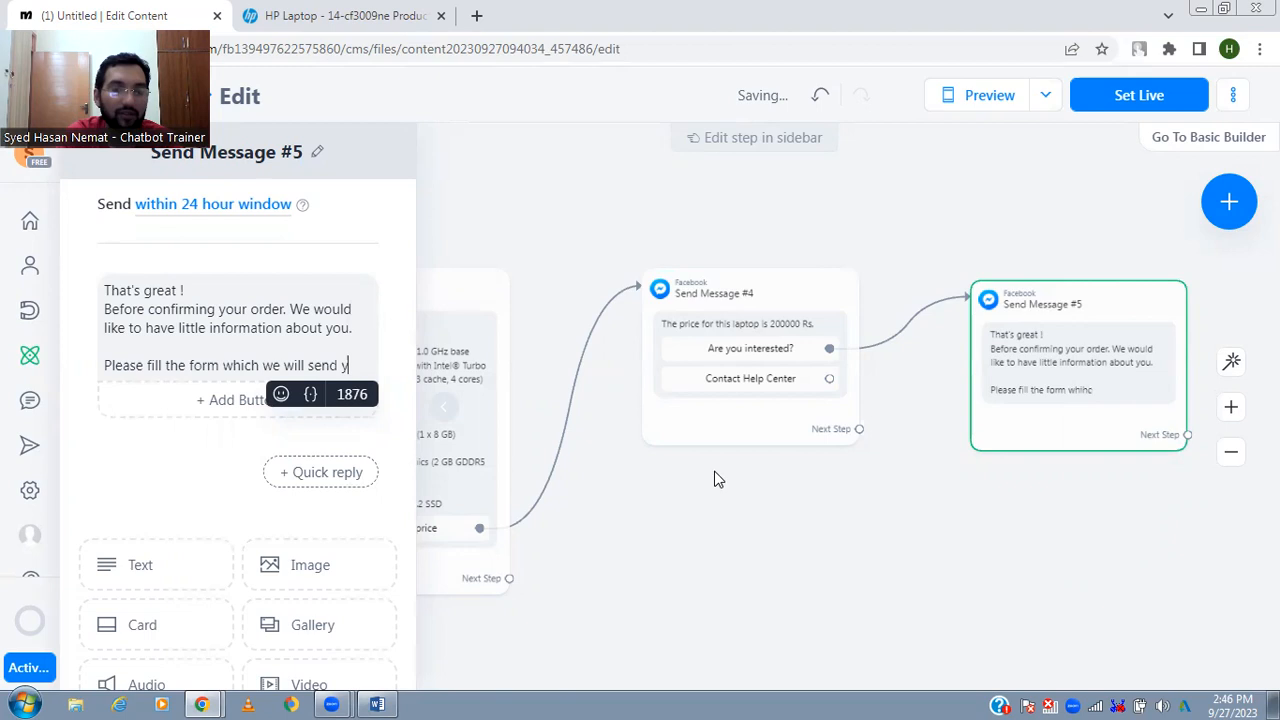
{"action": "type", "text": "ou in the next"}
{"action": "left_click", "coordinate": [714, 479]}
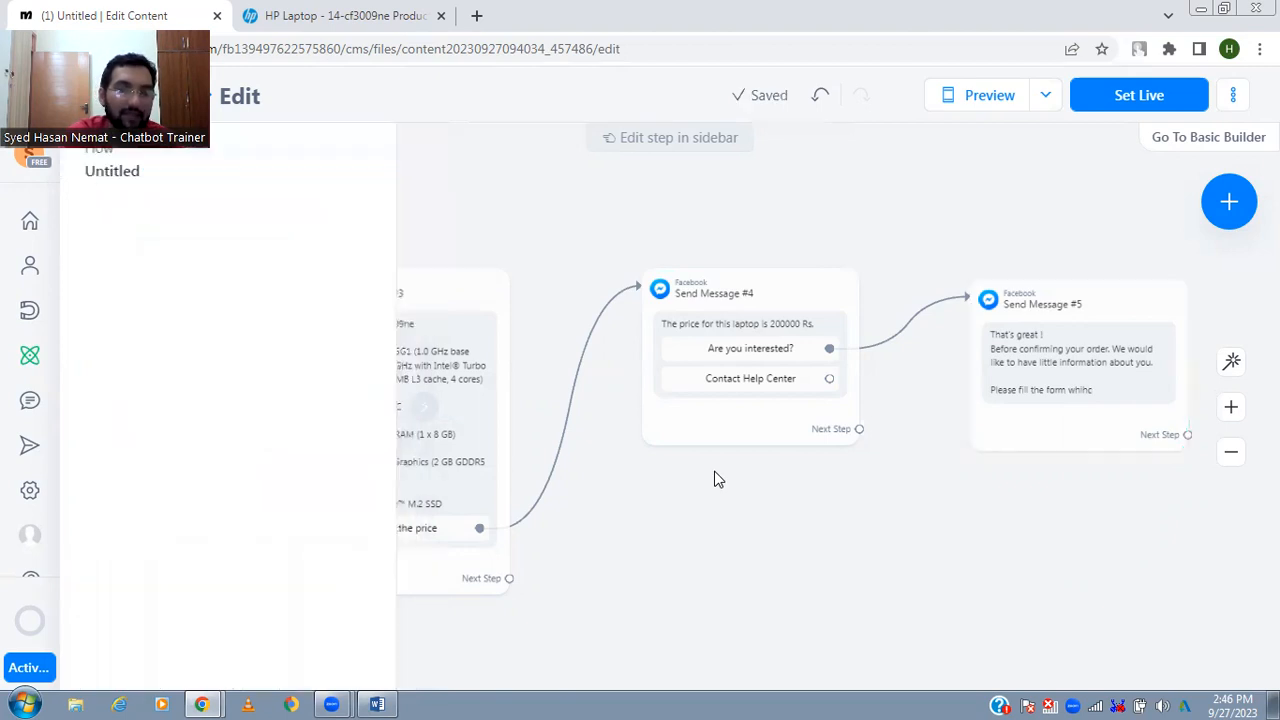
- Complete the order reply's last sentence with "which we will send you in next message."
{"action": "left_click", "coordinate": [1117, 393]}
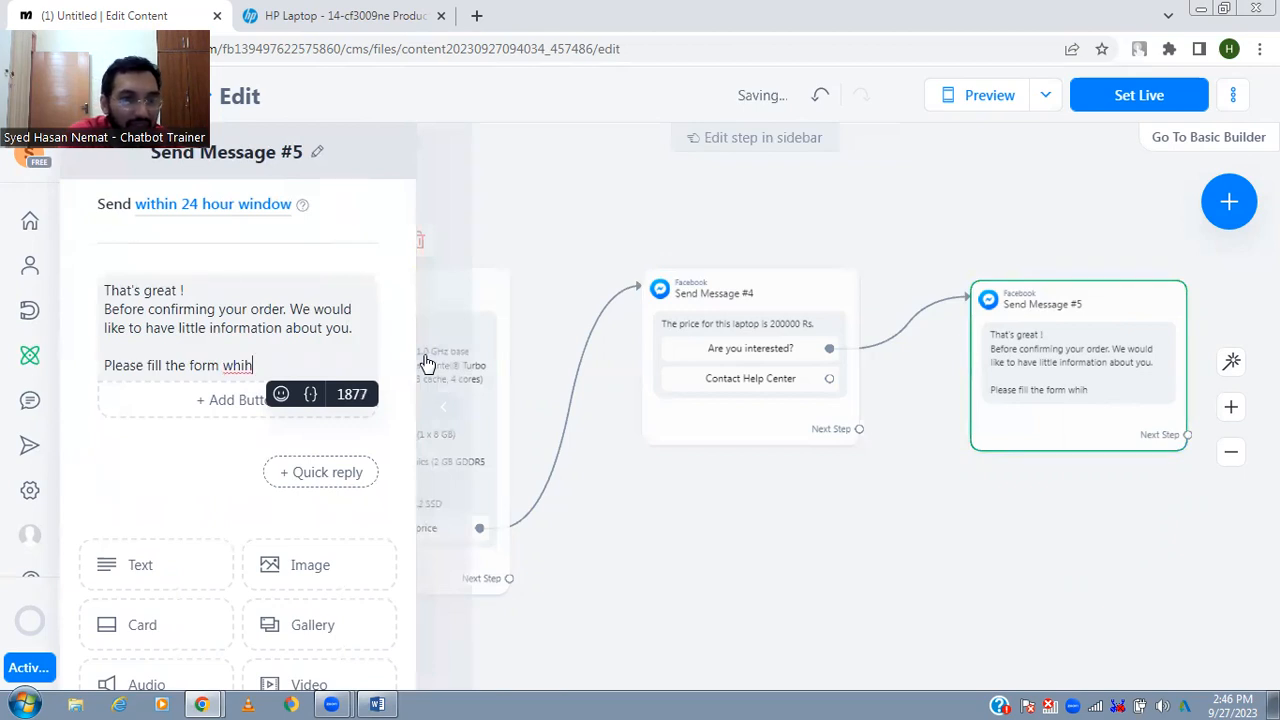
{"action": "key", "text": "BackSpace"}
{"action": "key", "text": "BackSpace"}
{"action": "type", "text": "ich w"}
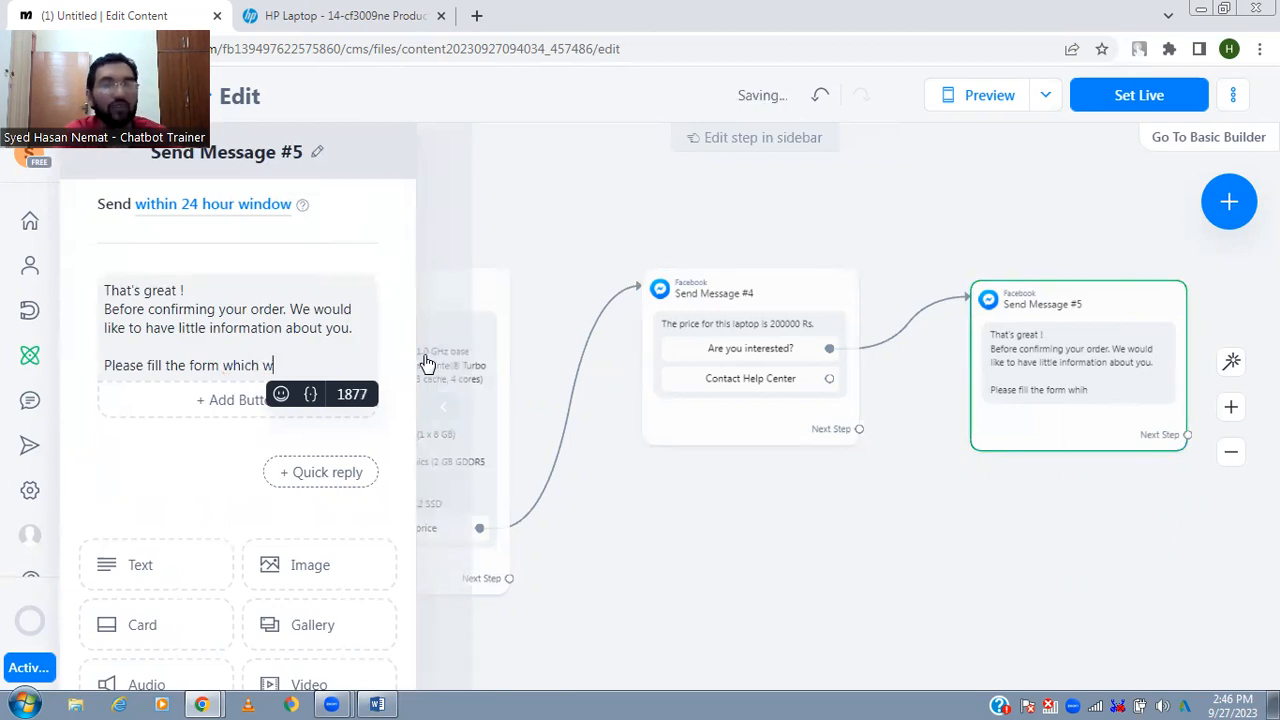
{"action": "type", "text": "e will sen"}
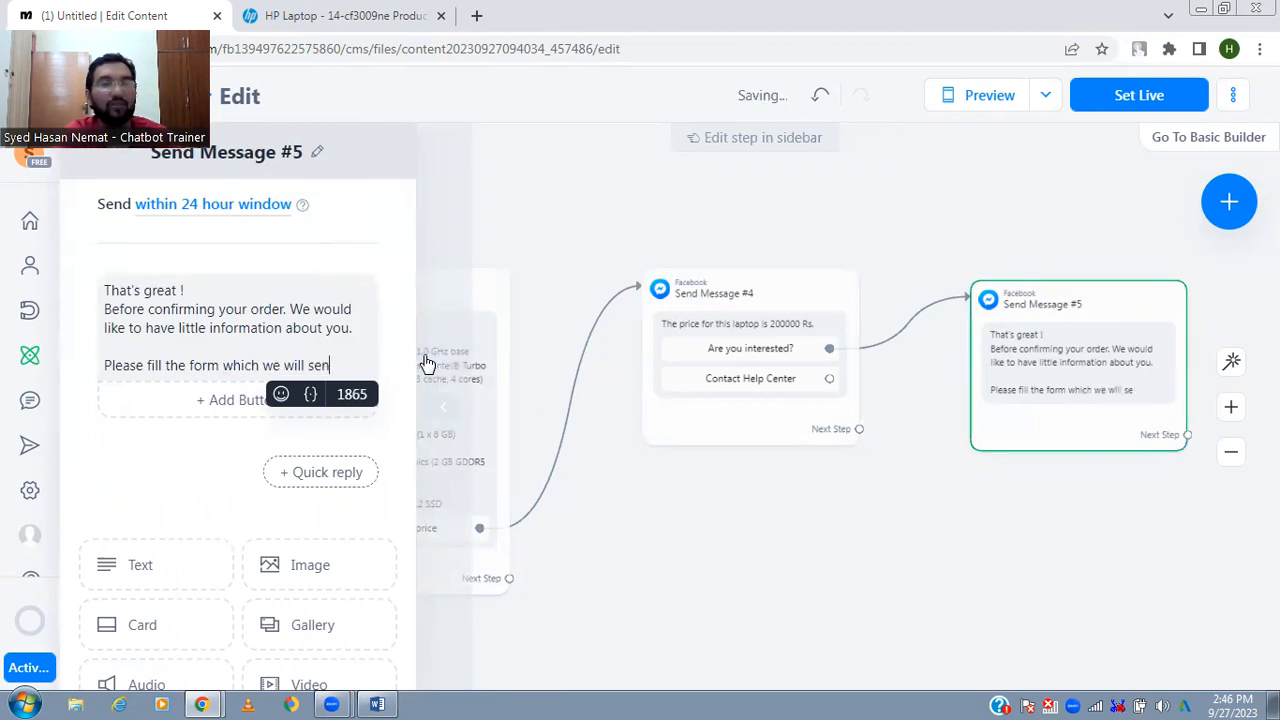
{"action": "type", "text": "d you in next messag"}
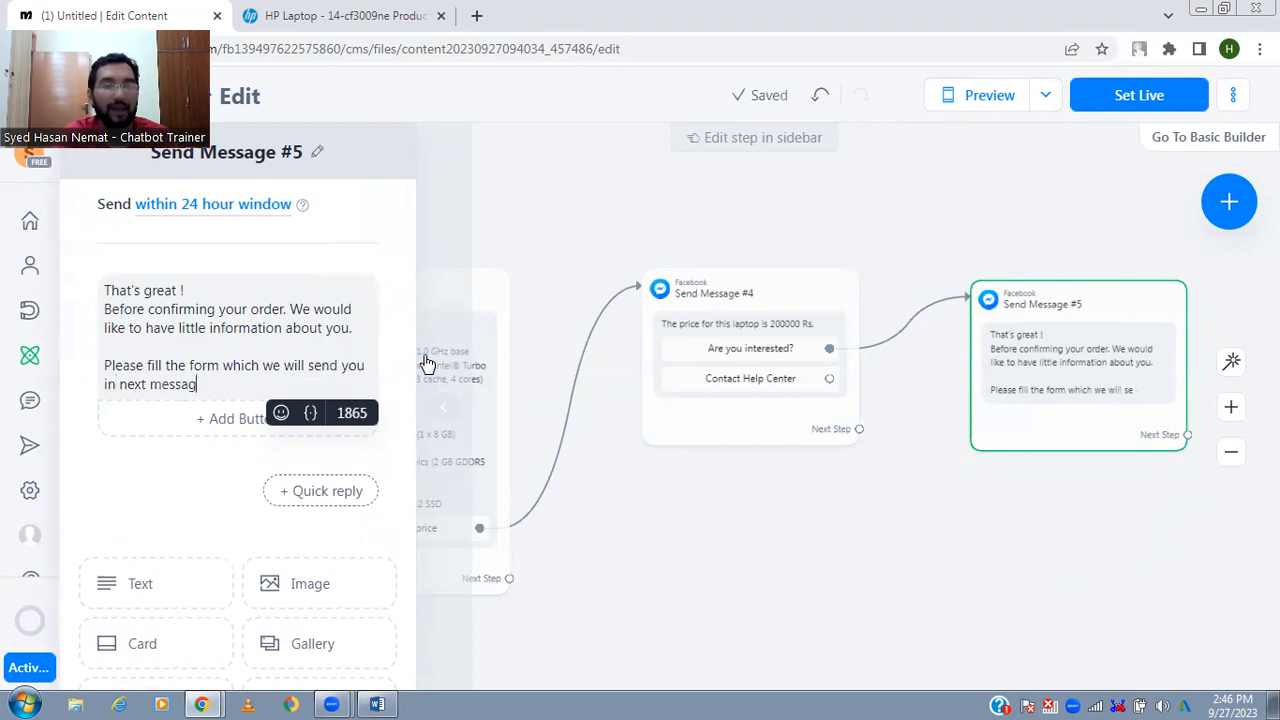
{"action": "type", "text": "e."}
{"action": "left_click", "coordinate": [1046, 609]}
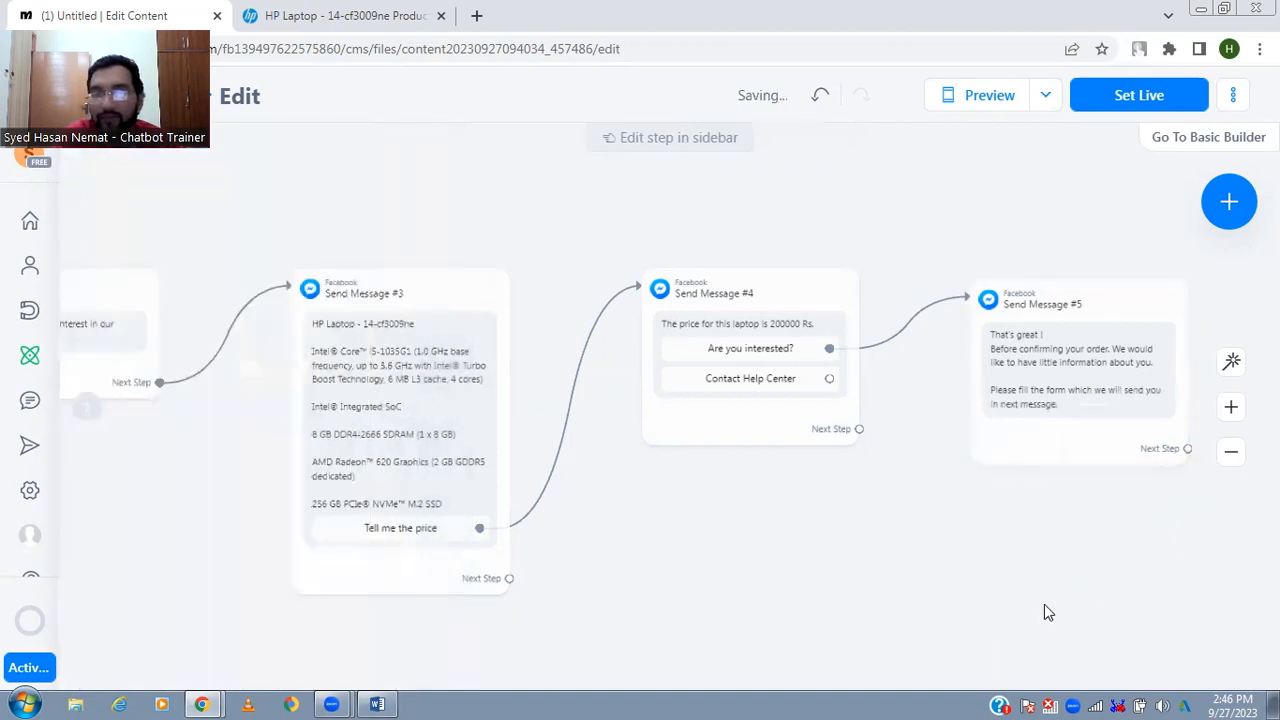
- Connect the next step of the "That's great !" message to a new Messenger message
{"action": "left_click_drag", "start_coordinate": [1046, 609], "coordinate": [845, 607]}
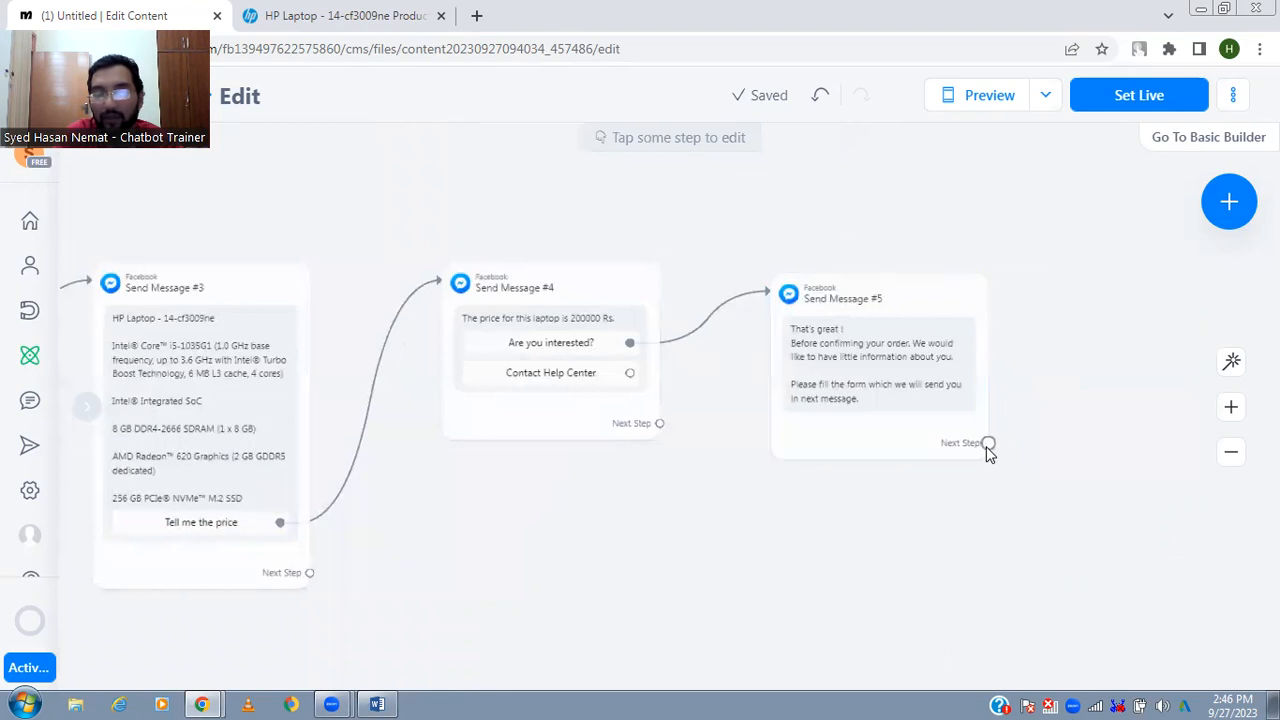
{"action": "left_click_drag", "start_coordinate": [987, 443], "coordinate": [1081, 378]}
{"action": "left_click", "coordinate": [1046, 373]}
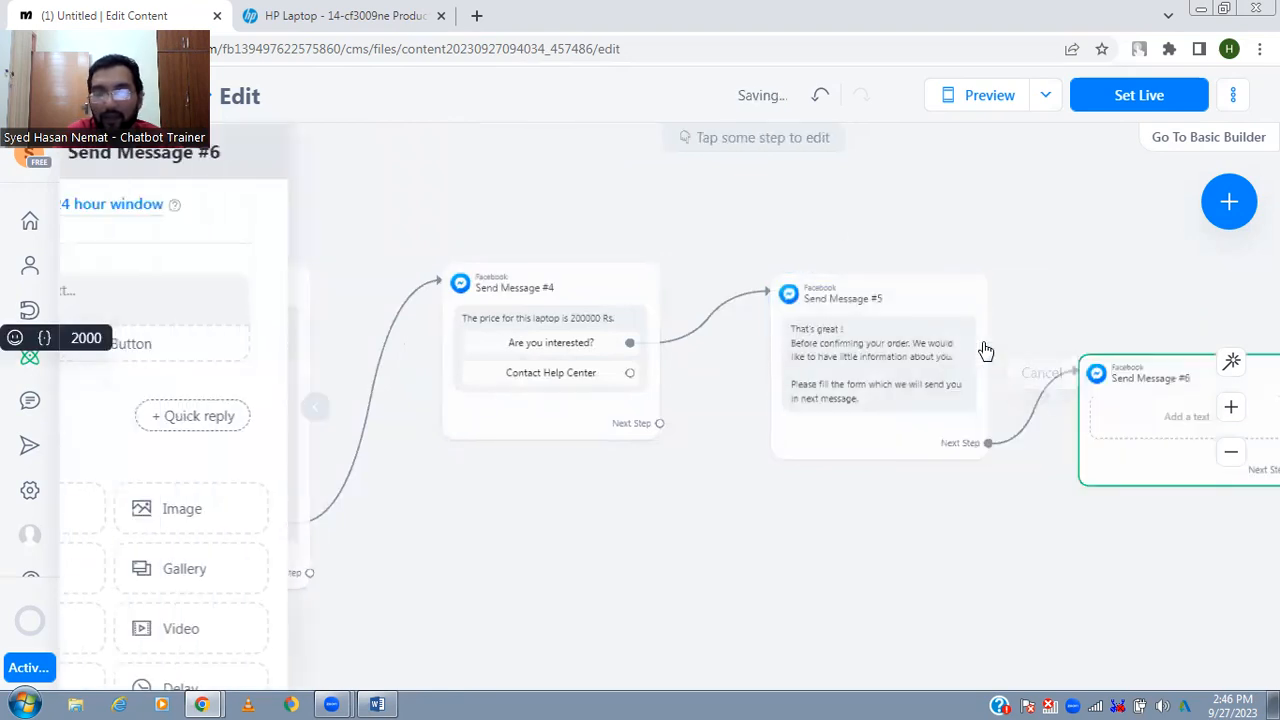
{"action": "type", "text": "Your name"}
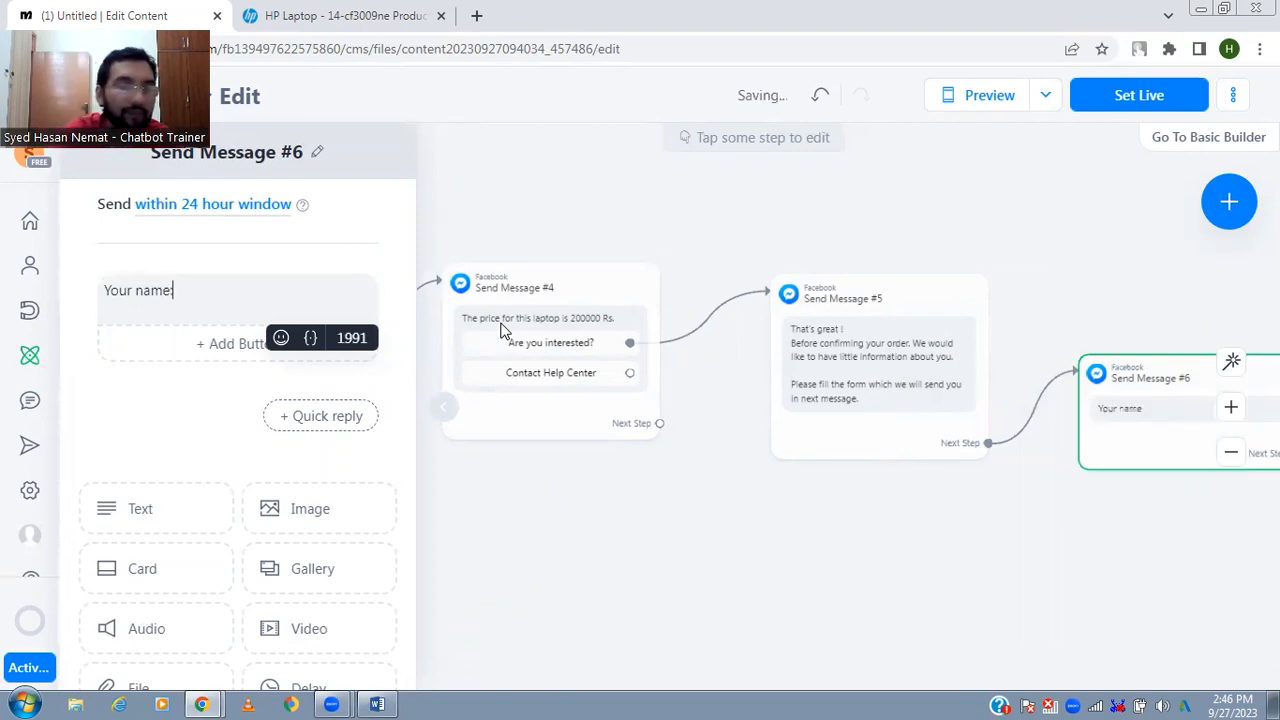
{"action": "type", "text": ": Yo"}
{"action": "type", "text": "ur Mobi"}
{"action": "key", "text": "ctrl+a"}
- Write the customer form in the new message with the lines "Full name:", "Mobile number", "Address:" and "Email Address:"
{"action": "type", "text": "Full name"}
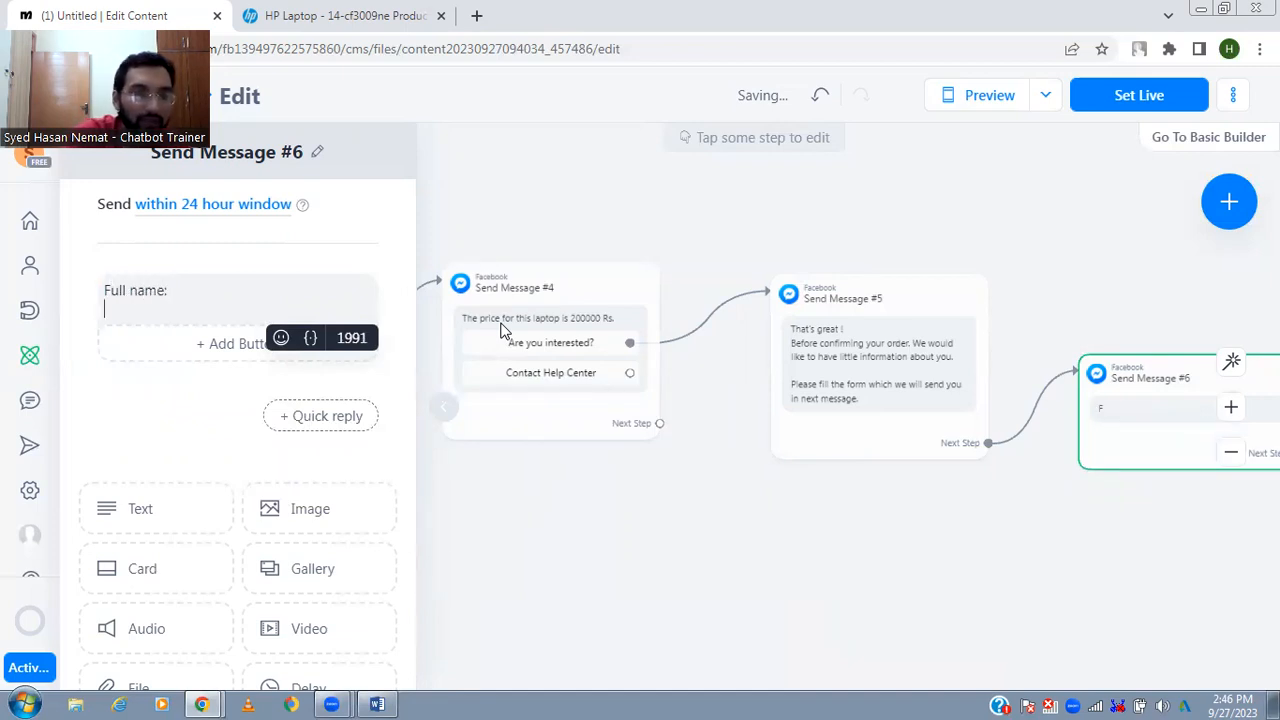
{"action": "type", "text": ": Mobile number"}
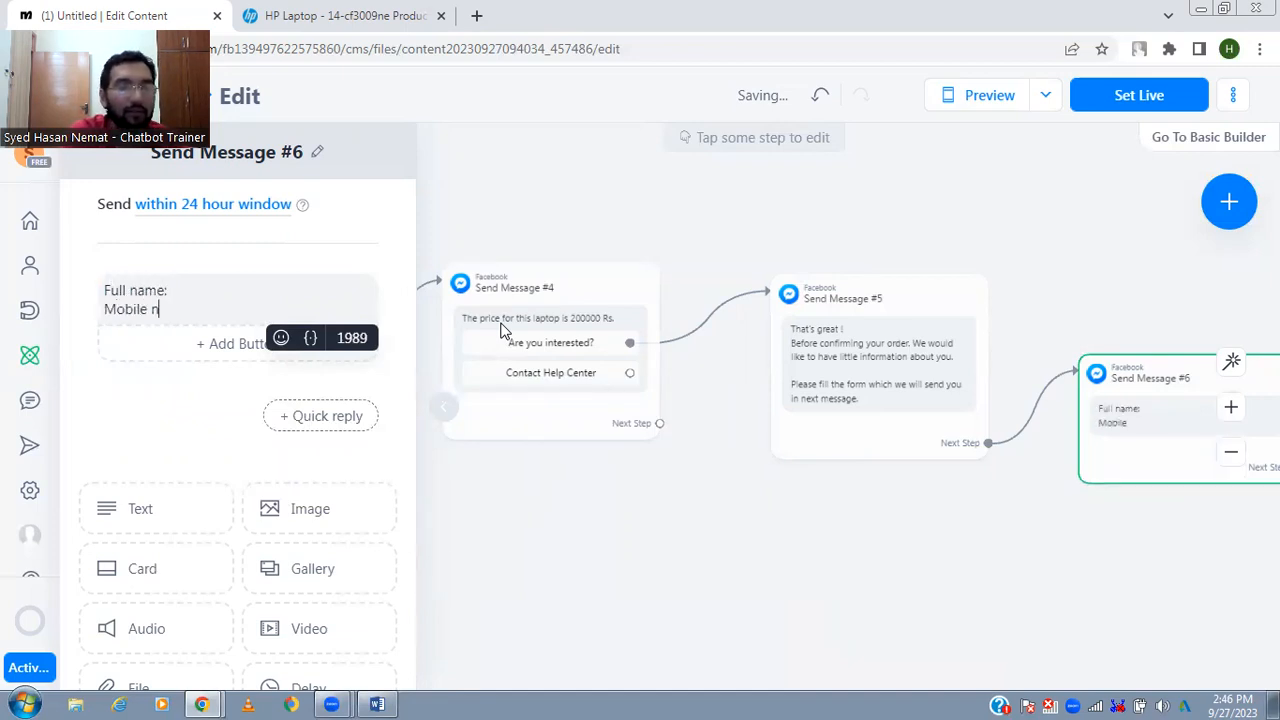
{"action": "key", "text": "Return"}
{"action": "type", "text": "Address:"}
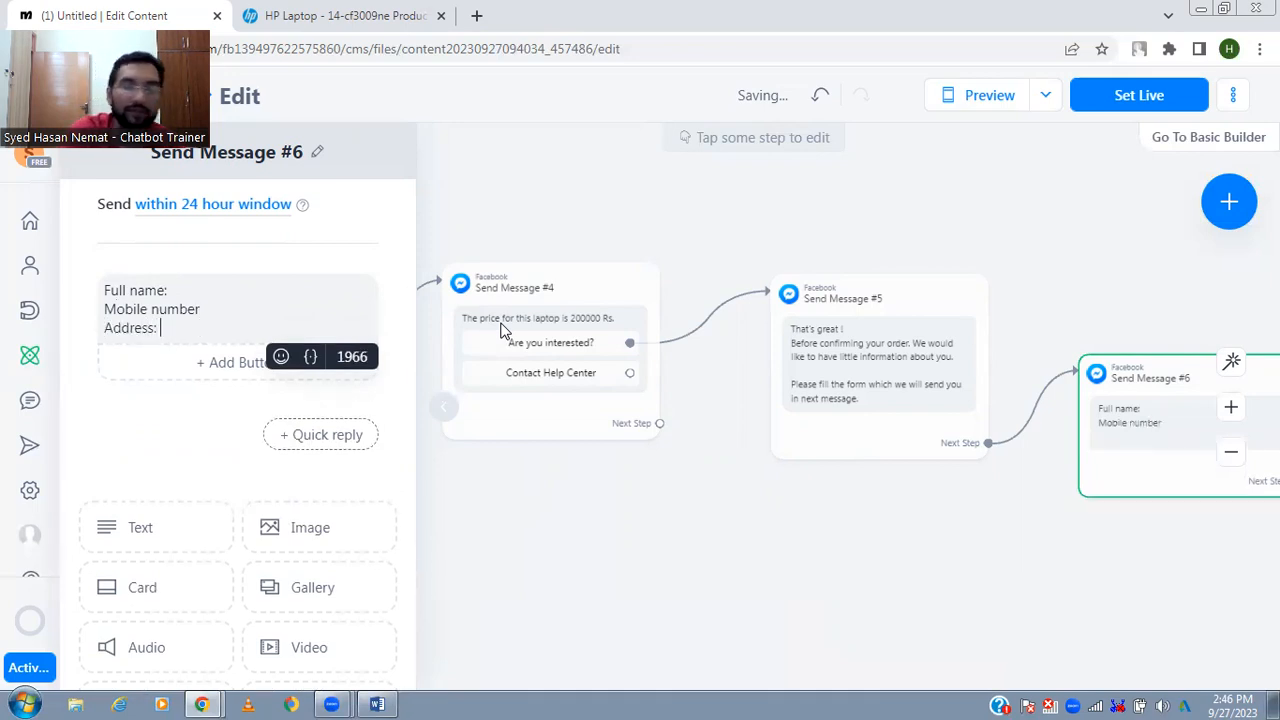
{"action": "key", "text": "Return"}
{"action": "type", "text": "Email Address:"}
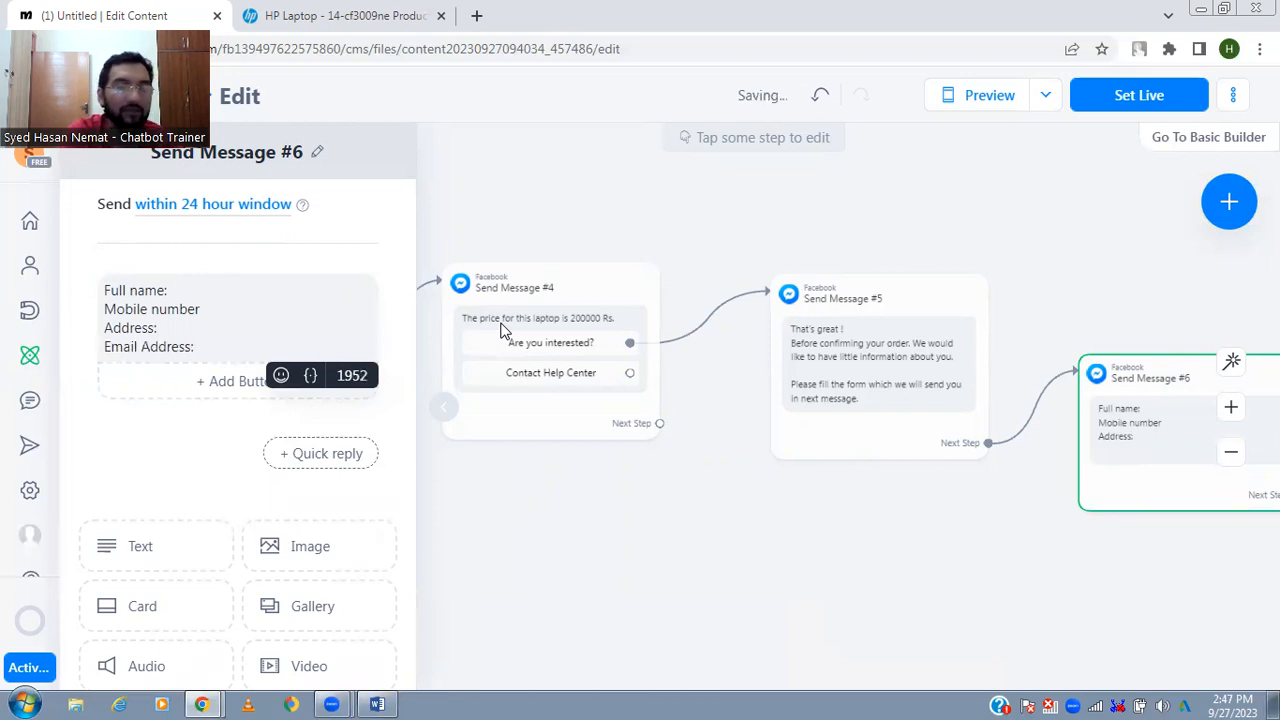
{"action": "key", "text": "Return"}
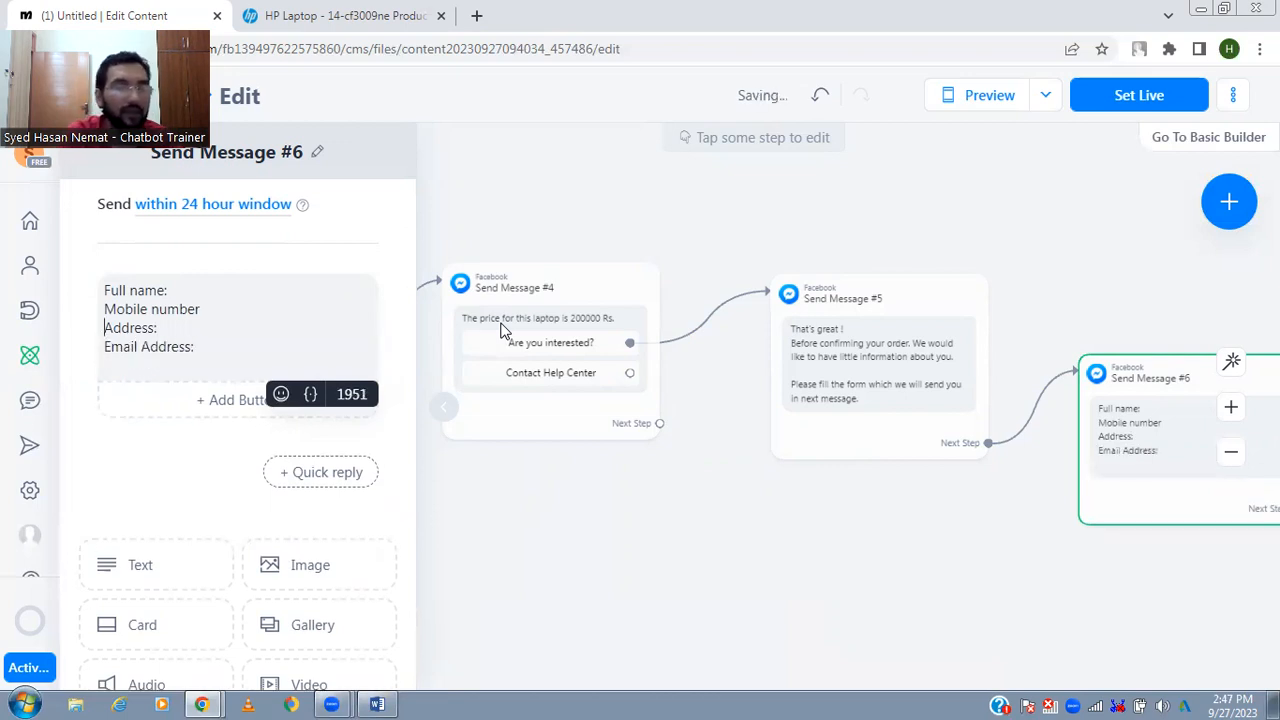
{"action": "key", "text": "Return"}
{"action": "left_click", "coordinate": [503, 330], "text": "shift"}
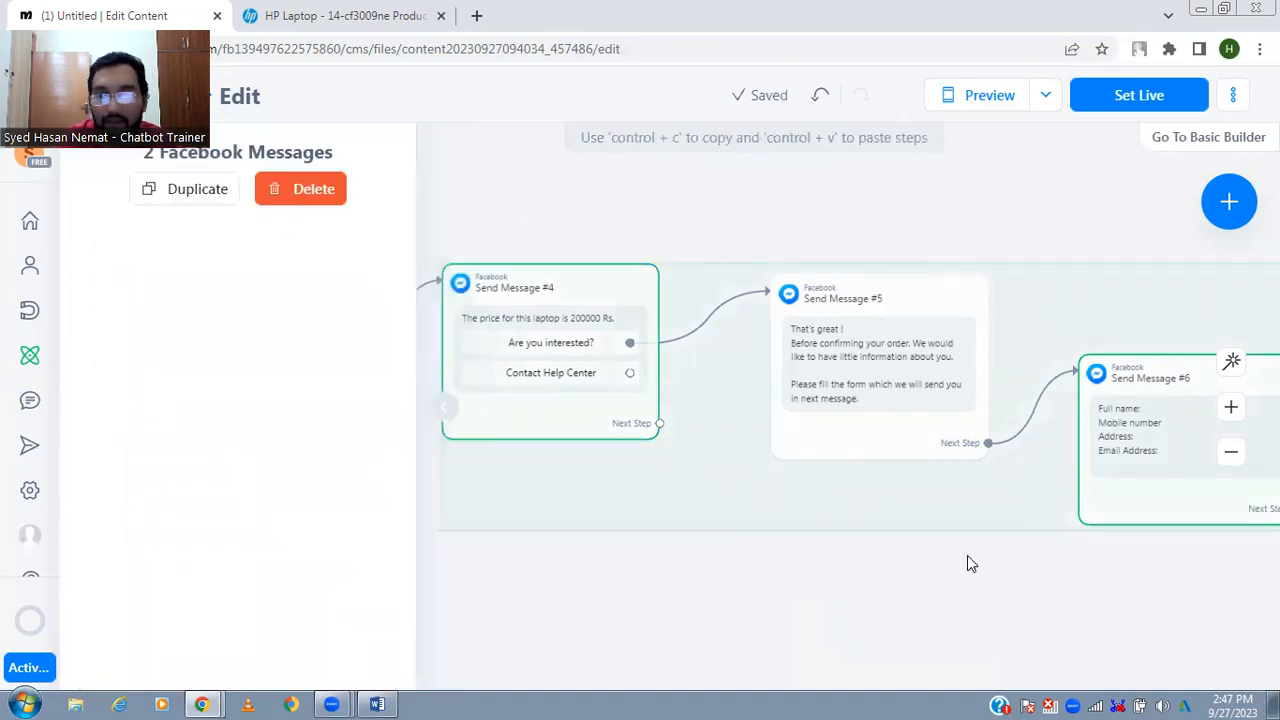
- Add a colon after "Mobile number", insert a "City:" line below it and remove the form's trailing blank line
{"action": "left_click", "coordinate": [1143, 463]}
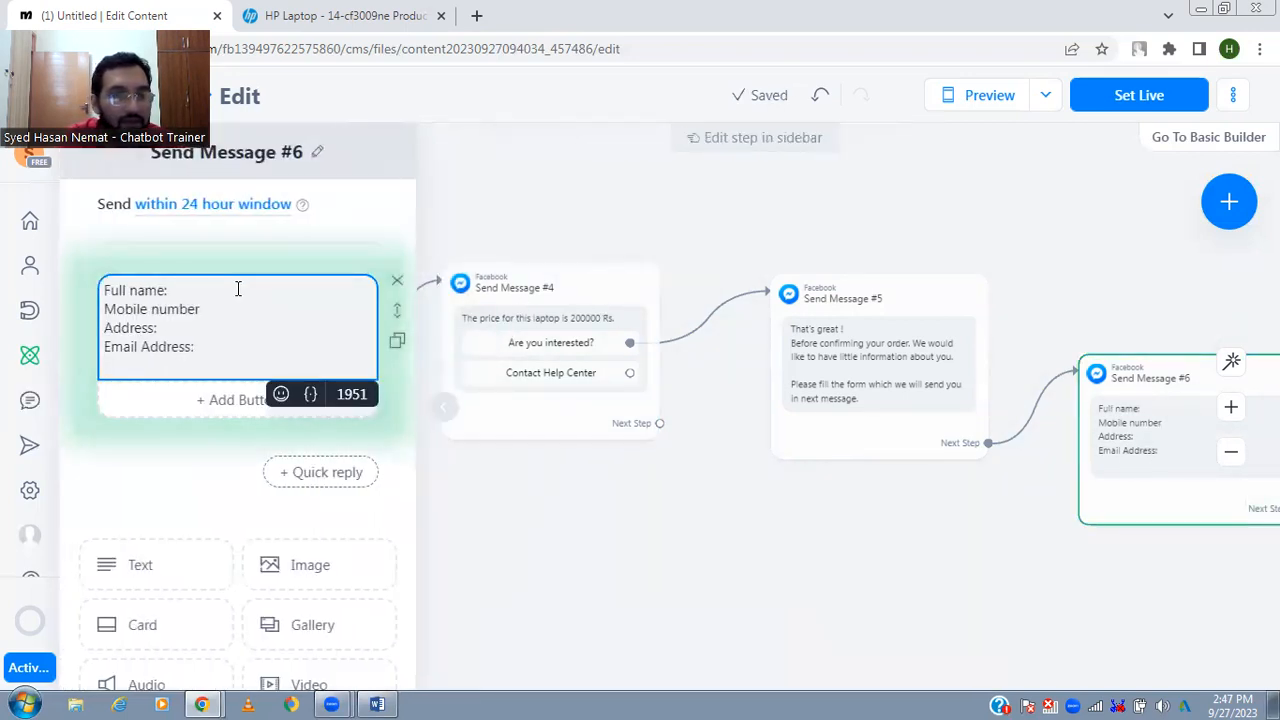
{"action": "left_click", "coordinate": [243, 310]}
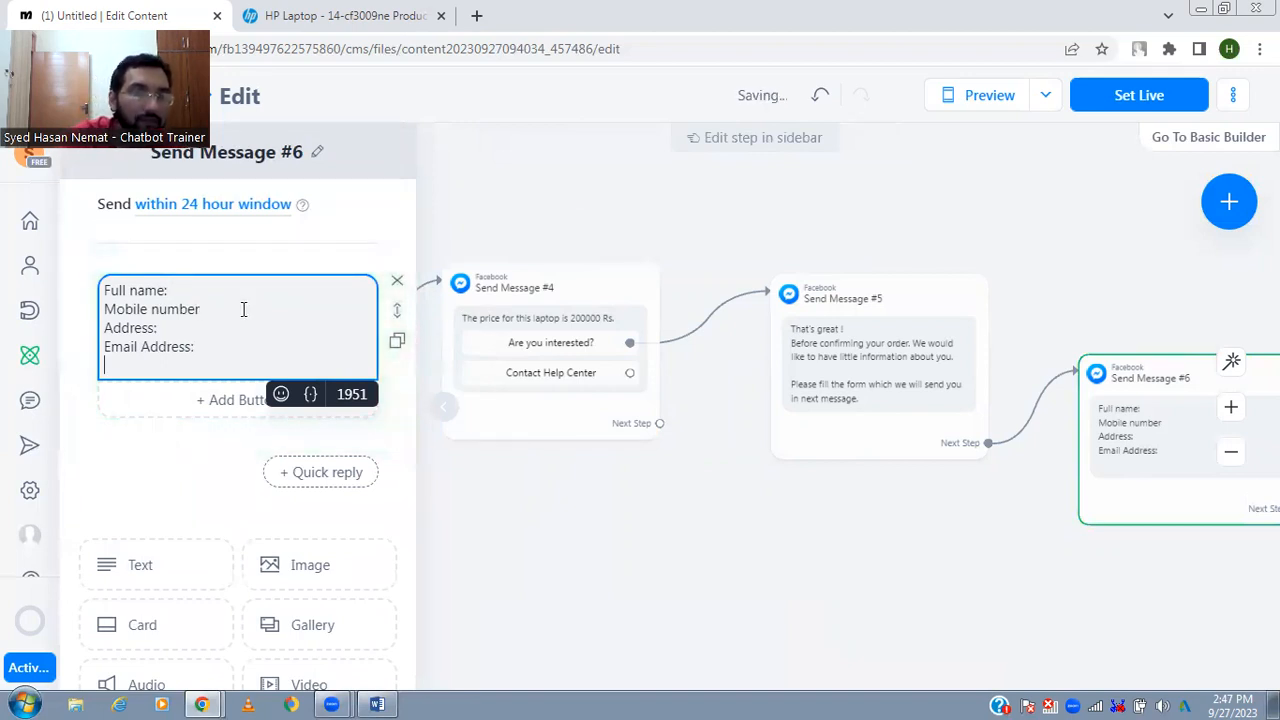
{"action": "key", "text": "Return"}
{"action": "type", "text": "City:"}
{"action": "key", "text": "ctrl+End"}
{"action": "key", "text": "BackSpace"}
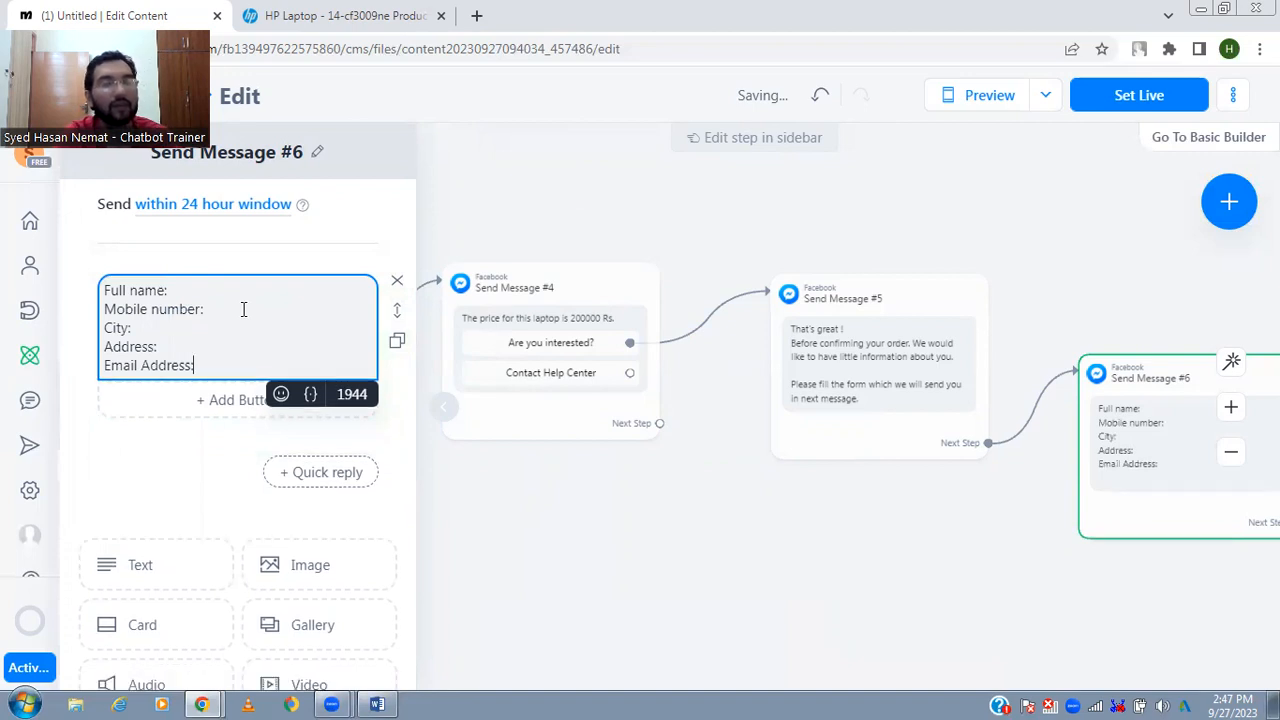
{"action": "left_click", "coordinate": [478, 467]}
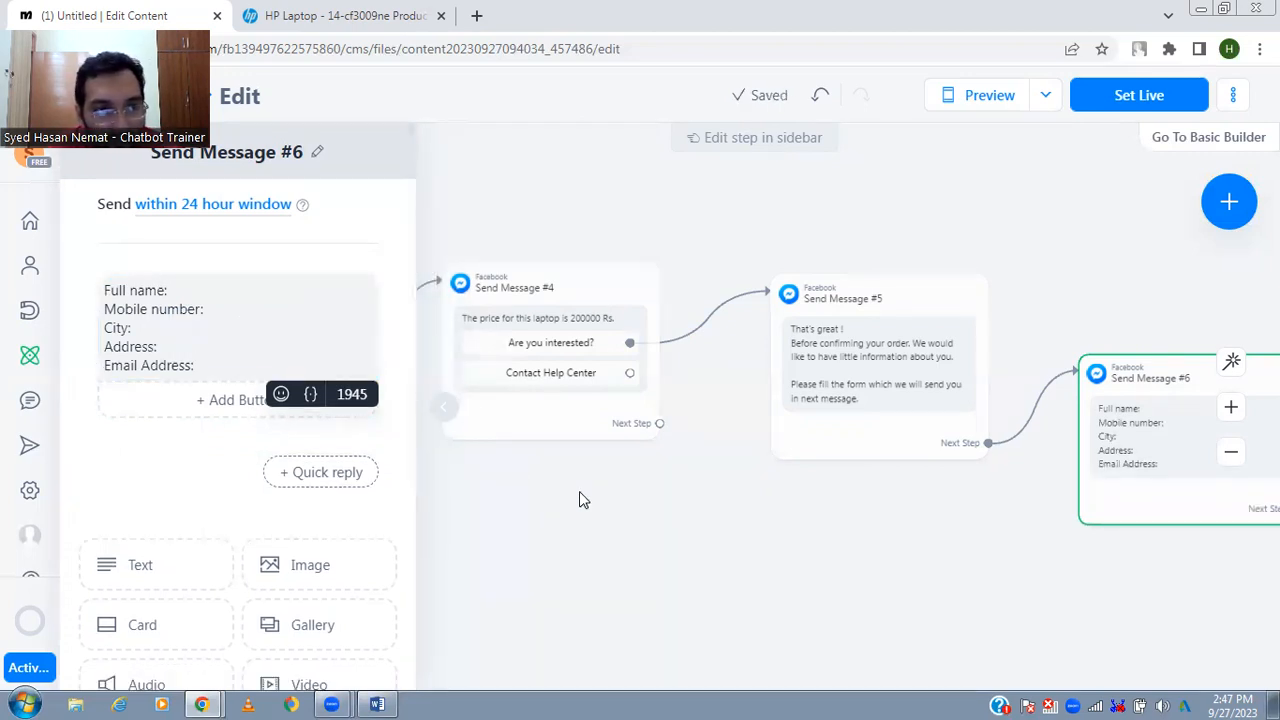
{"action": "left_click", "coordinate": [329, 319]}
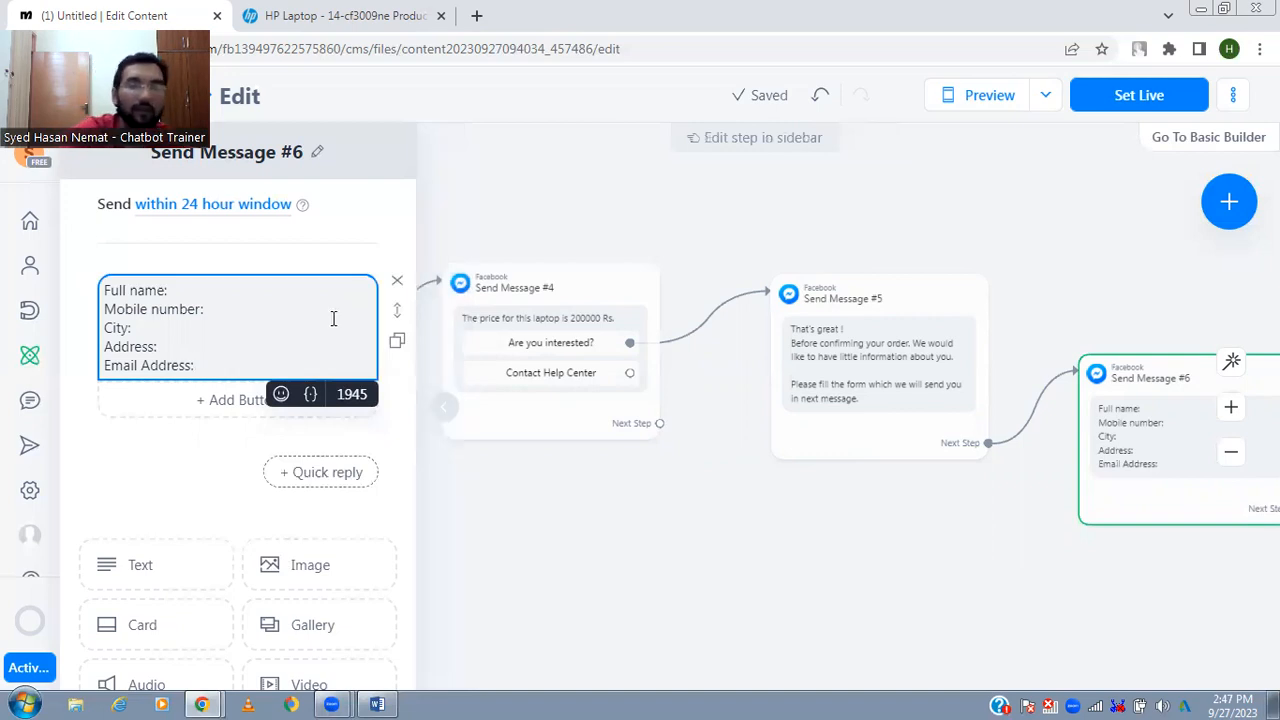
{"action": "left_click", "coordinate": [914, 600]}
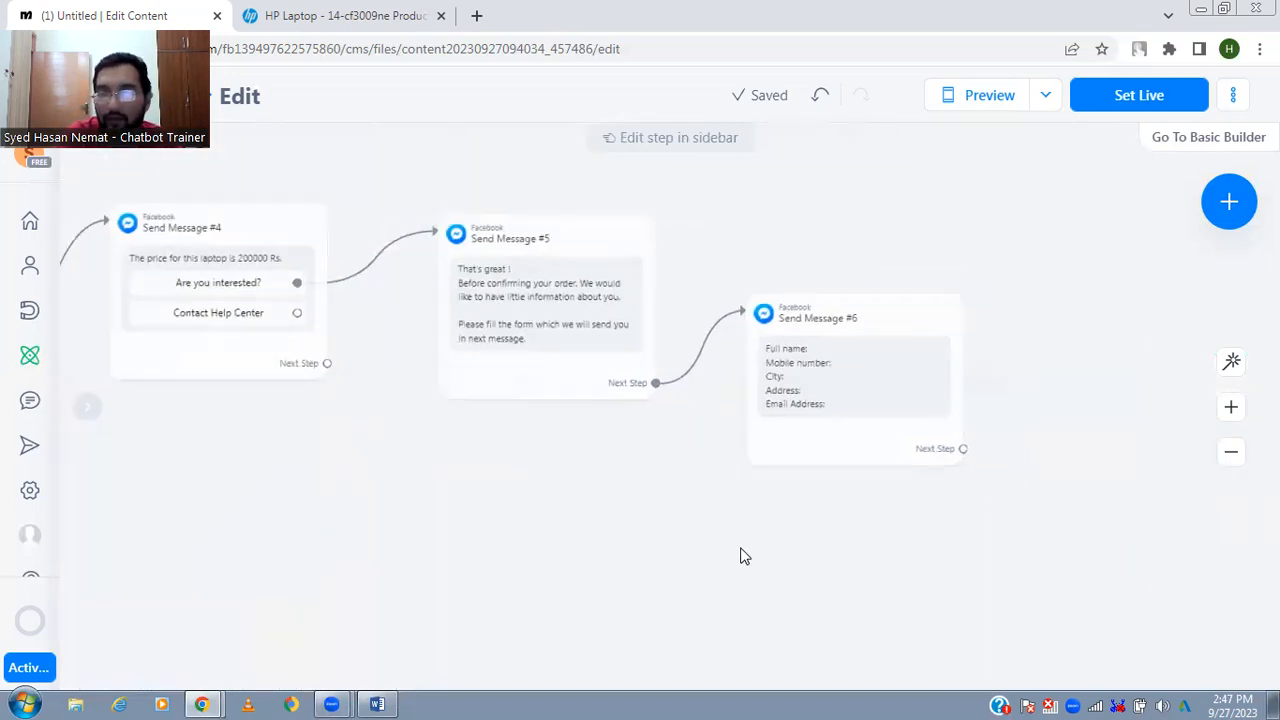
- Connect the next step of the customer form message to a new Messenger message
{"action": "left_click_drag", "start_coordinate": [963, 448], "coordinate": [1023, 416]}
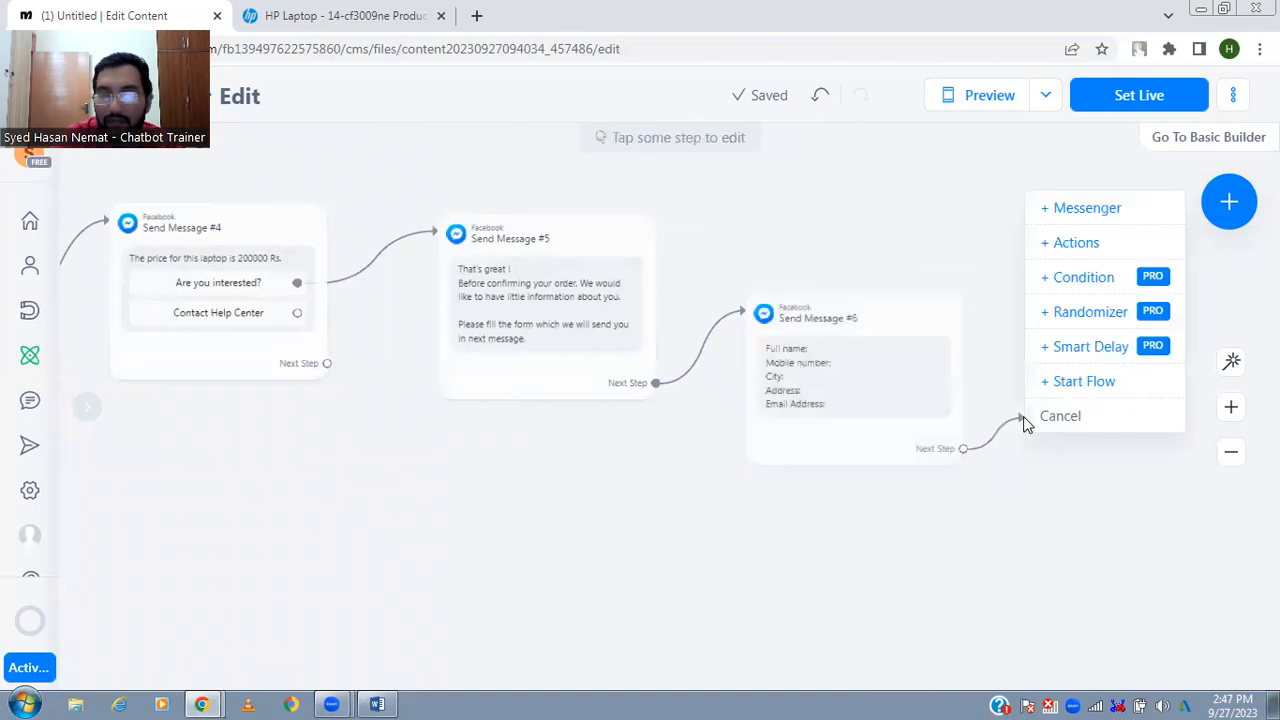
{"action": "left_click", "coordinate": [1124, 205]}
{"action": "type", "text": "Pmce"}
{"action": "key", "text": "ctrl+a"}
- Write "As soon as you filled our form , we will contact you within 12 hours." in the new message
{"action": "type", "text": "A"}
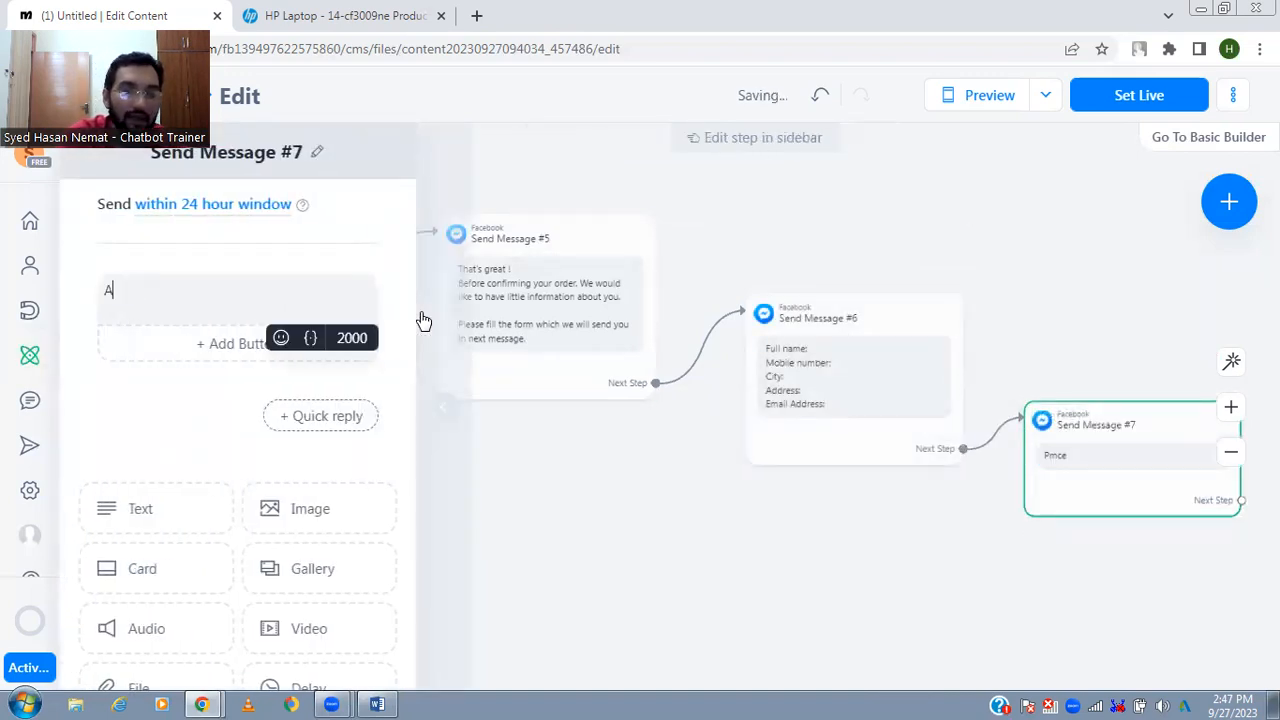
{"action": "type", "text": "s soon as you filled"}
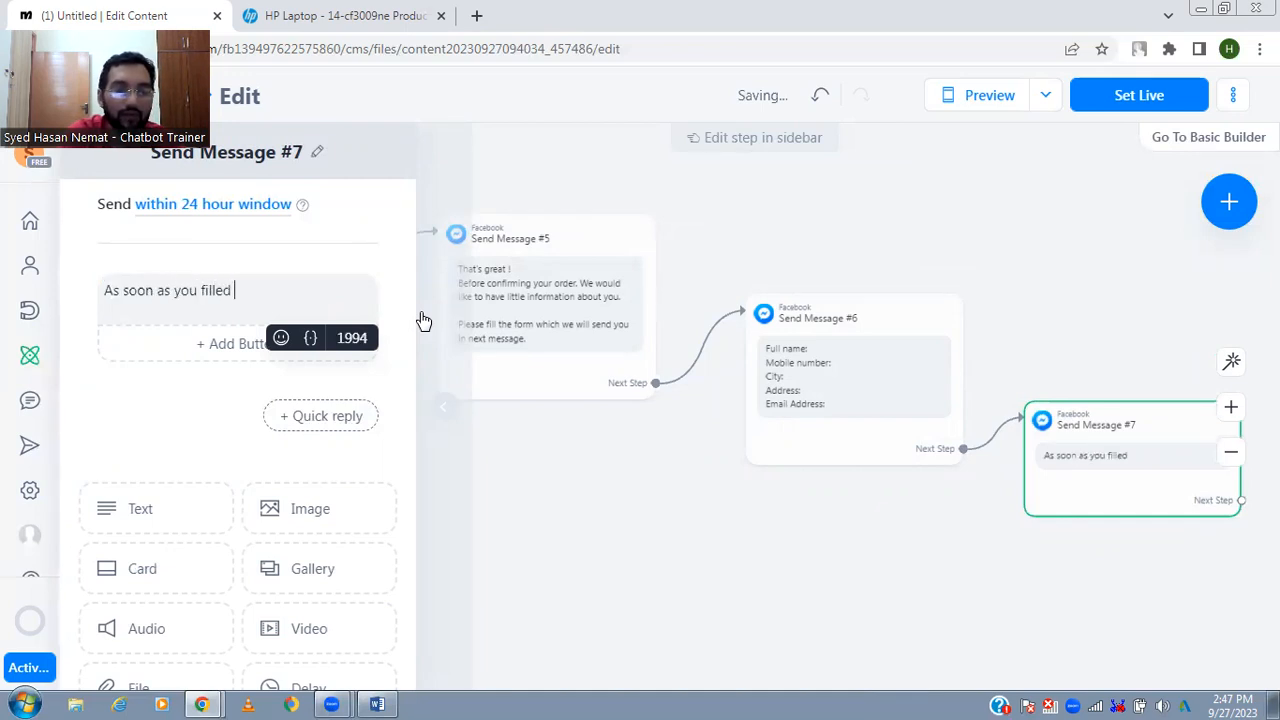
{"action": "type", "text": " our form , we will cont"}
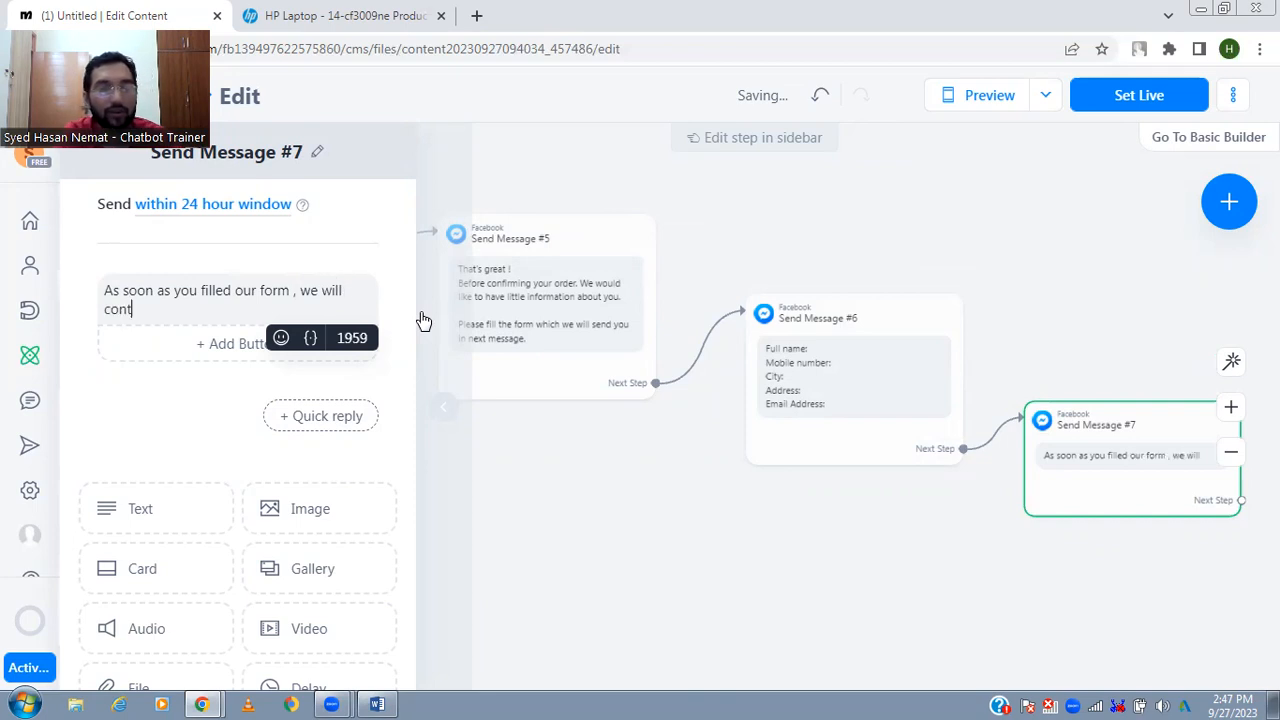
{"action": "type", "text": "act you within "}
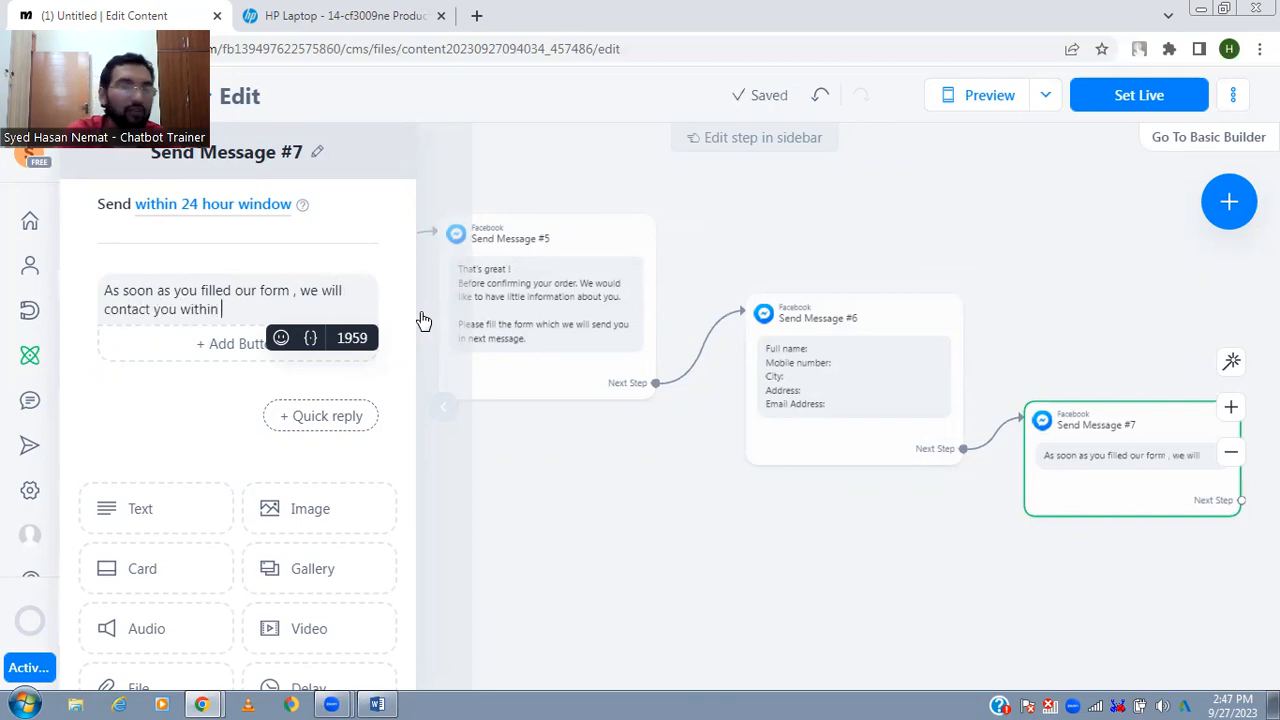
{"action": "type", "text": "12 hours."}
- Close the follow-up message with "Thank you." on its own line after a blank line
{"action": "key", "text": "Return"}
{"action": "key", "text": "Return"}
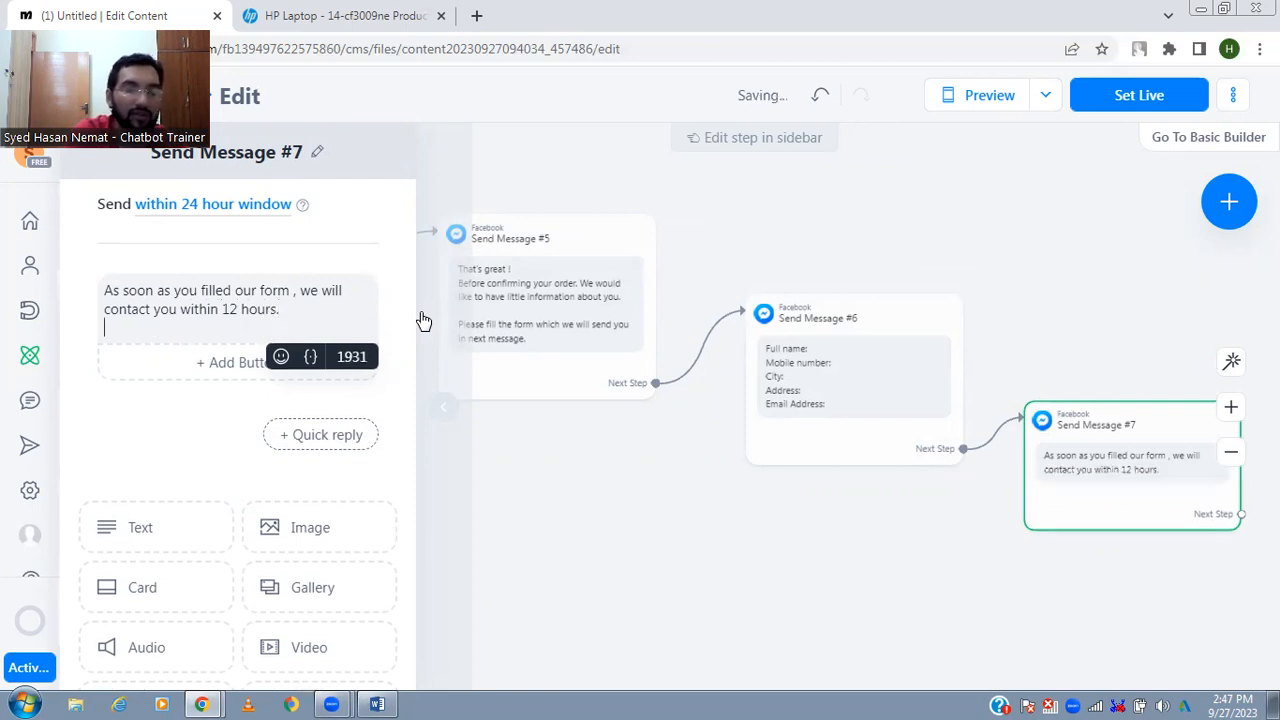
{"action": "type", "text": "Thank you."}
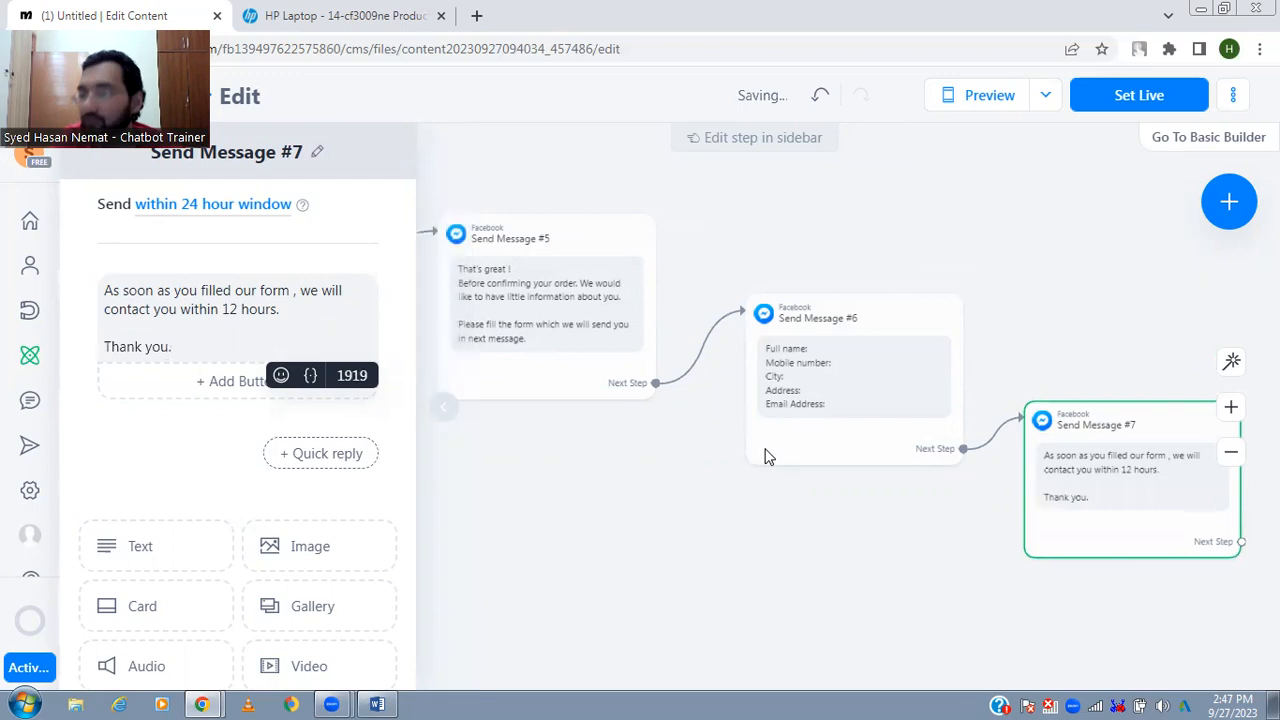
{"action": "left_click", "coordinate": [906, 517]}
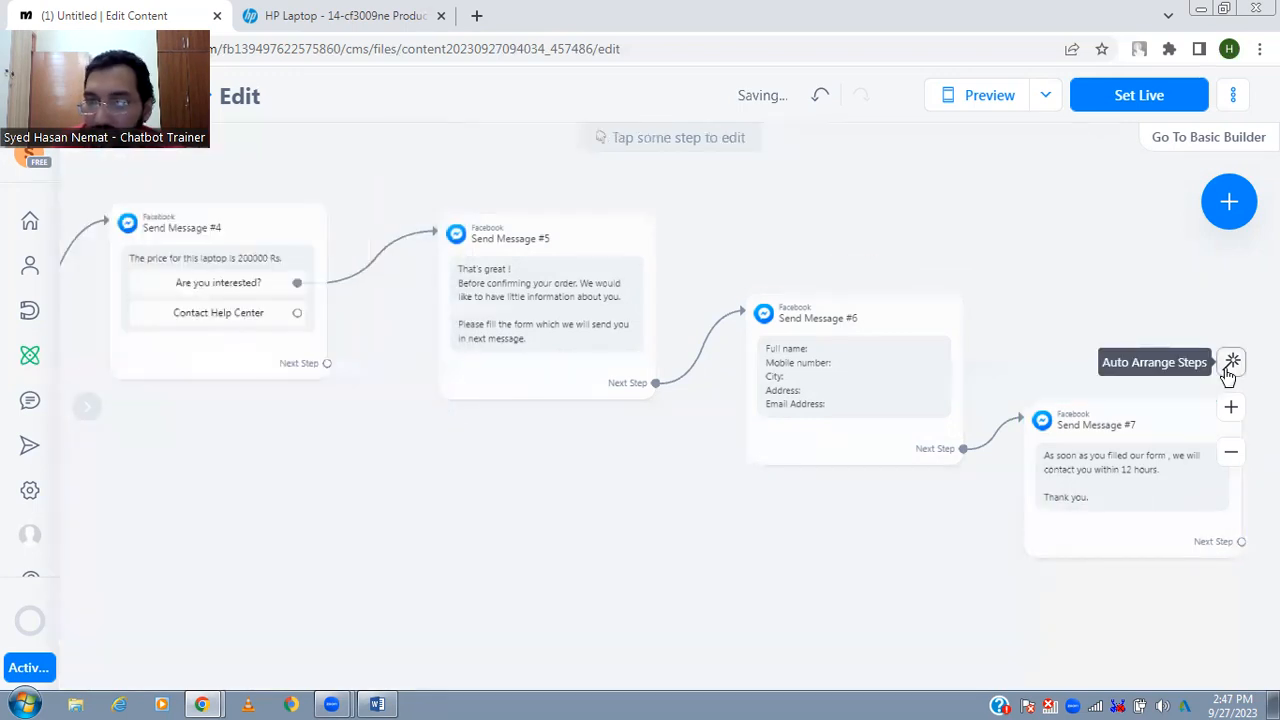
- Auto-arrange the flow and connect the "Contact Help Center" button to a new Messenger message
{"action": "left_click", "coordinate": [1232, 362]}
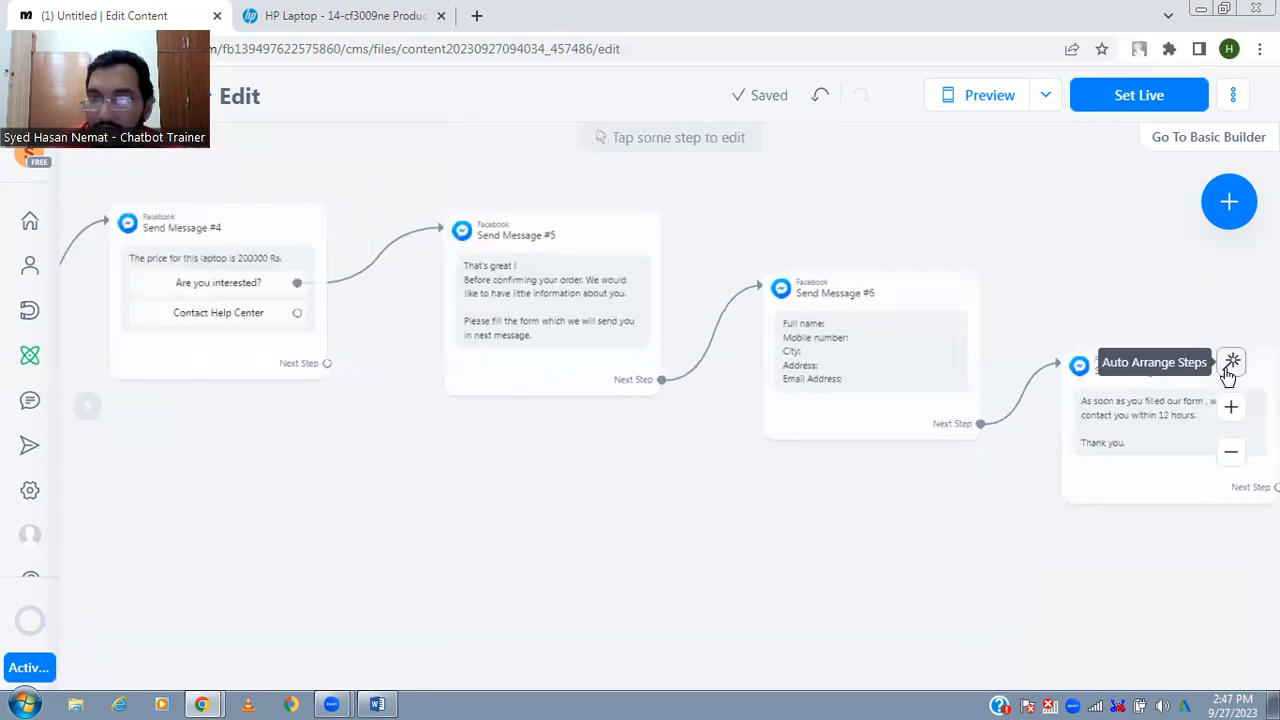
{"action": "left_click", "coordinate": [296, 313]}
{"action": "left_click", "coordinate": [515, 549]}
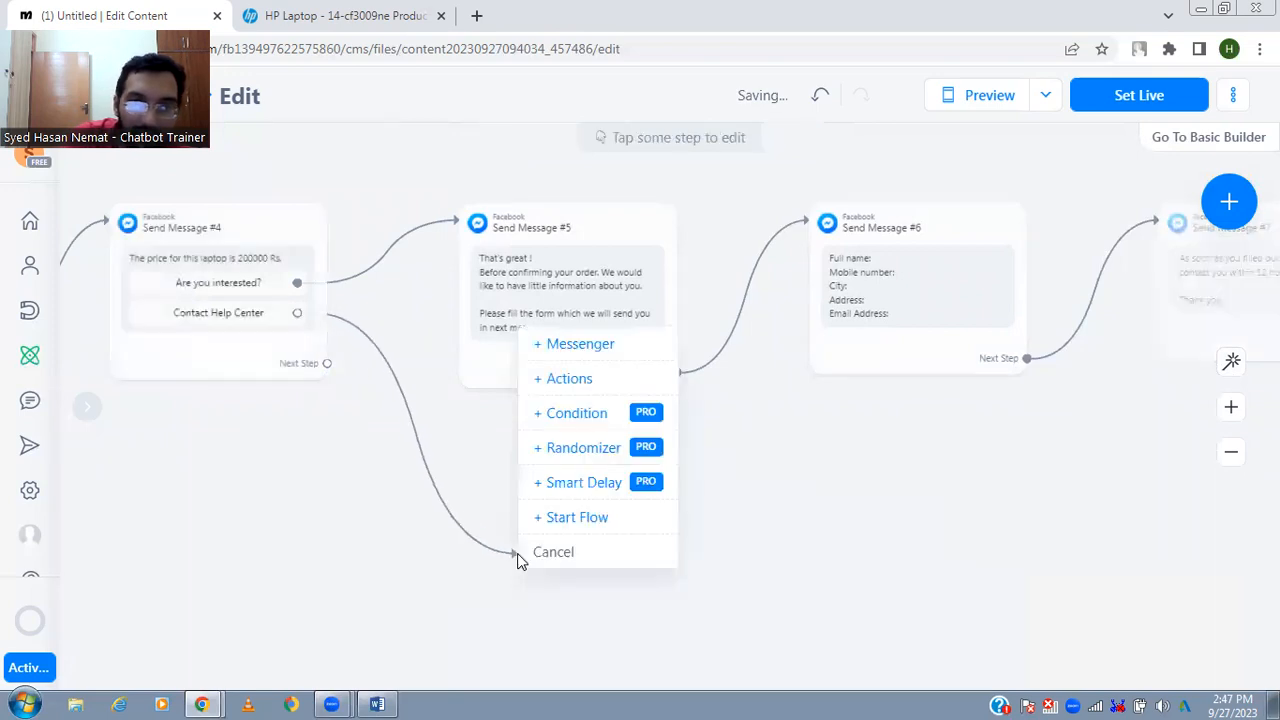
{"action": "left_click", "coordinate": [624, 352]}
- Write "We are always there to help you!" as the text of the help center message
{"action": "type", "text": "We are always"}
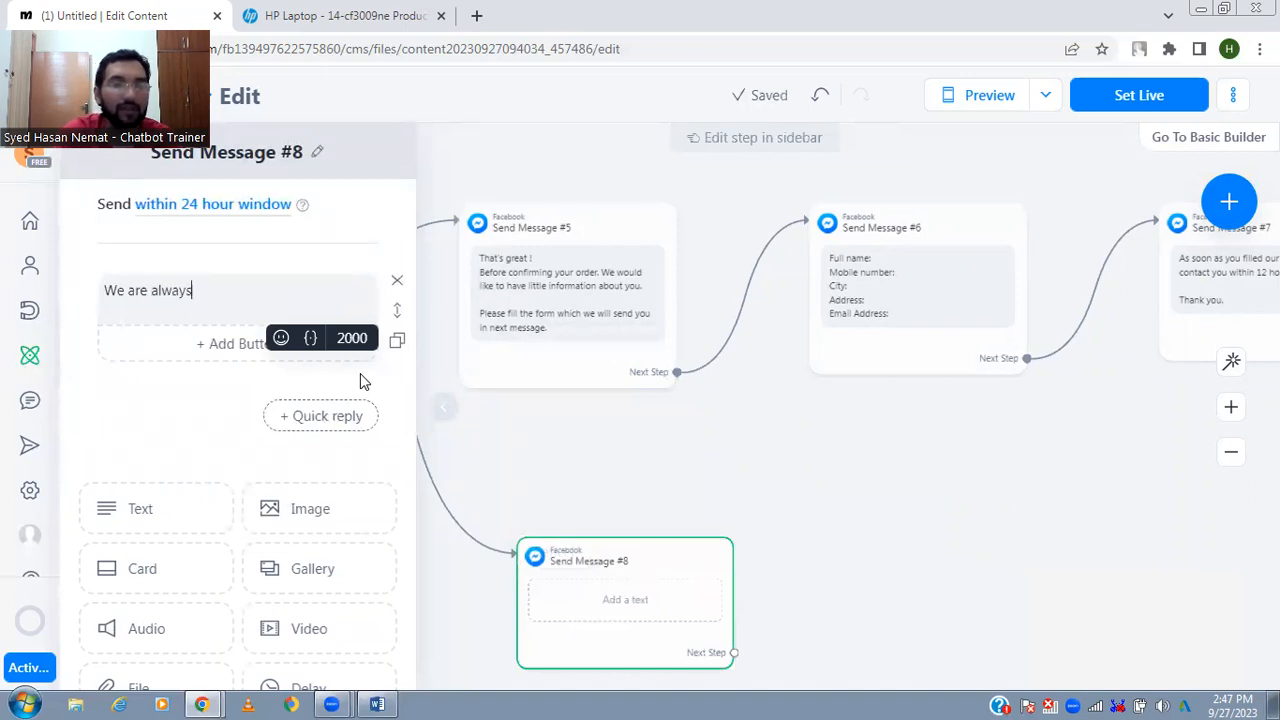
{"action": "type", "text": " there to help you! "}
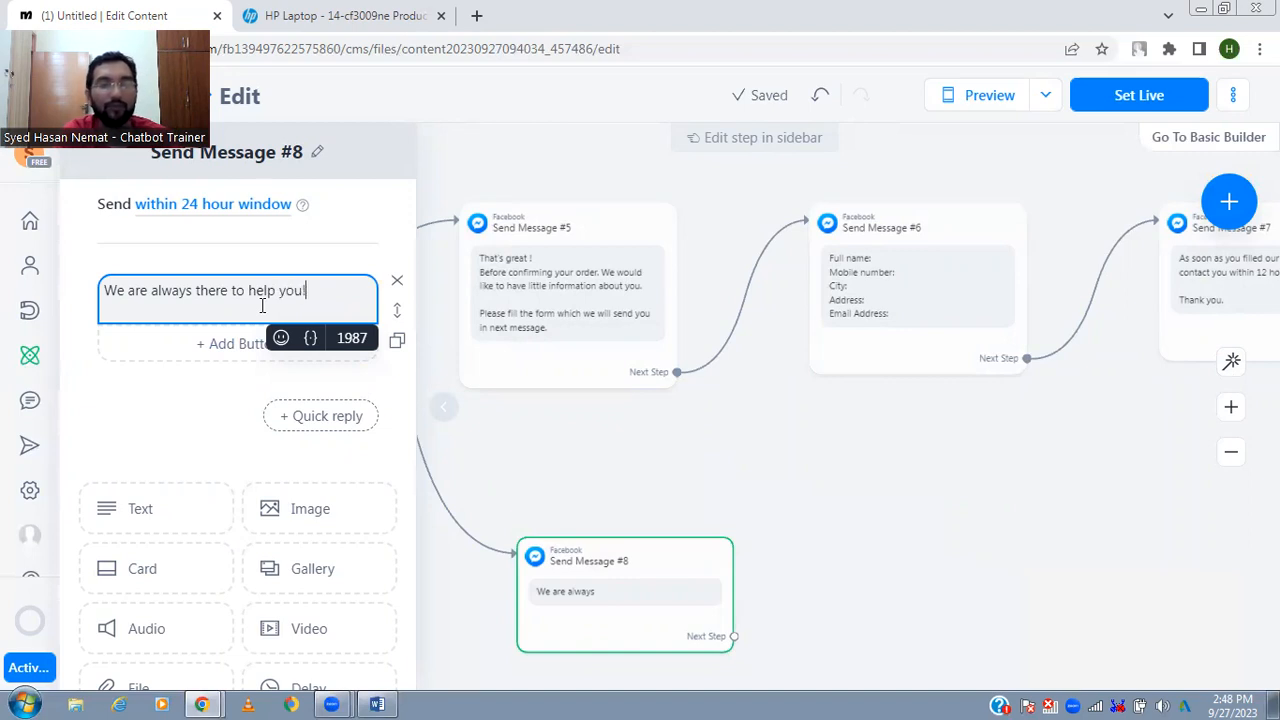
{"action": "type", "text": "Kindly"}
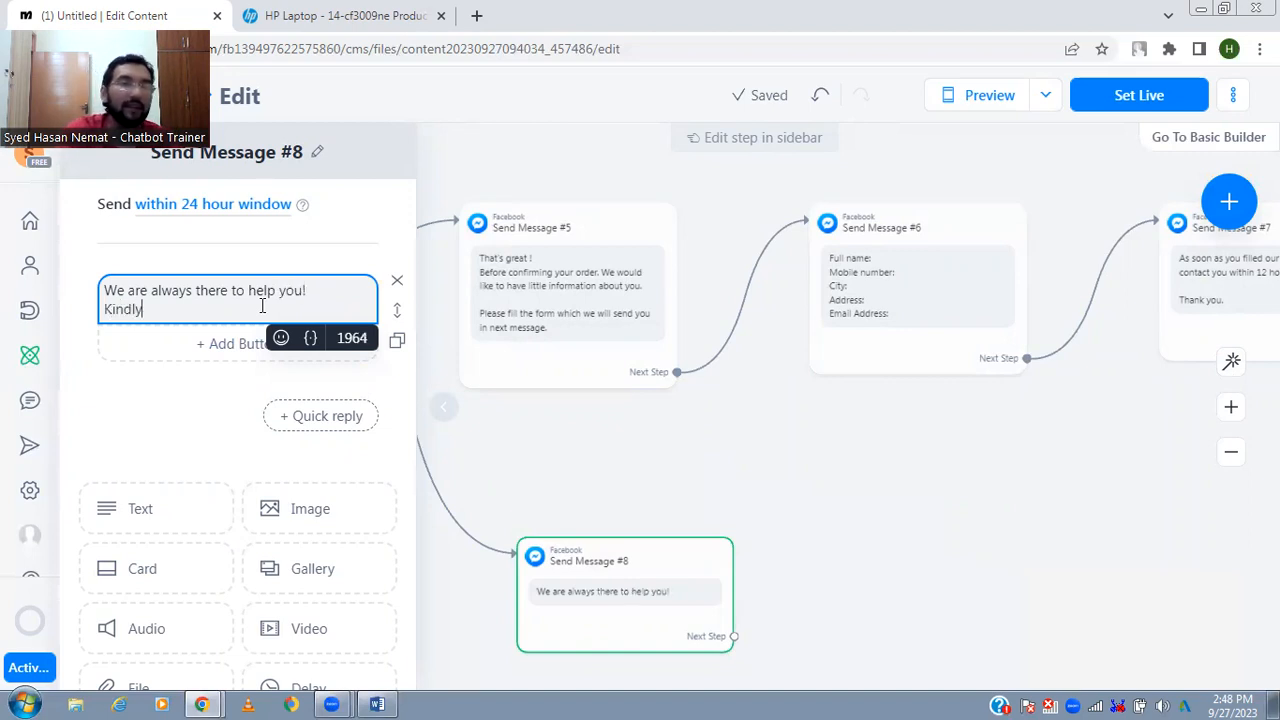
{"action": "type", "text": " tell us your question so our team ca"}
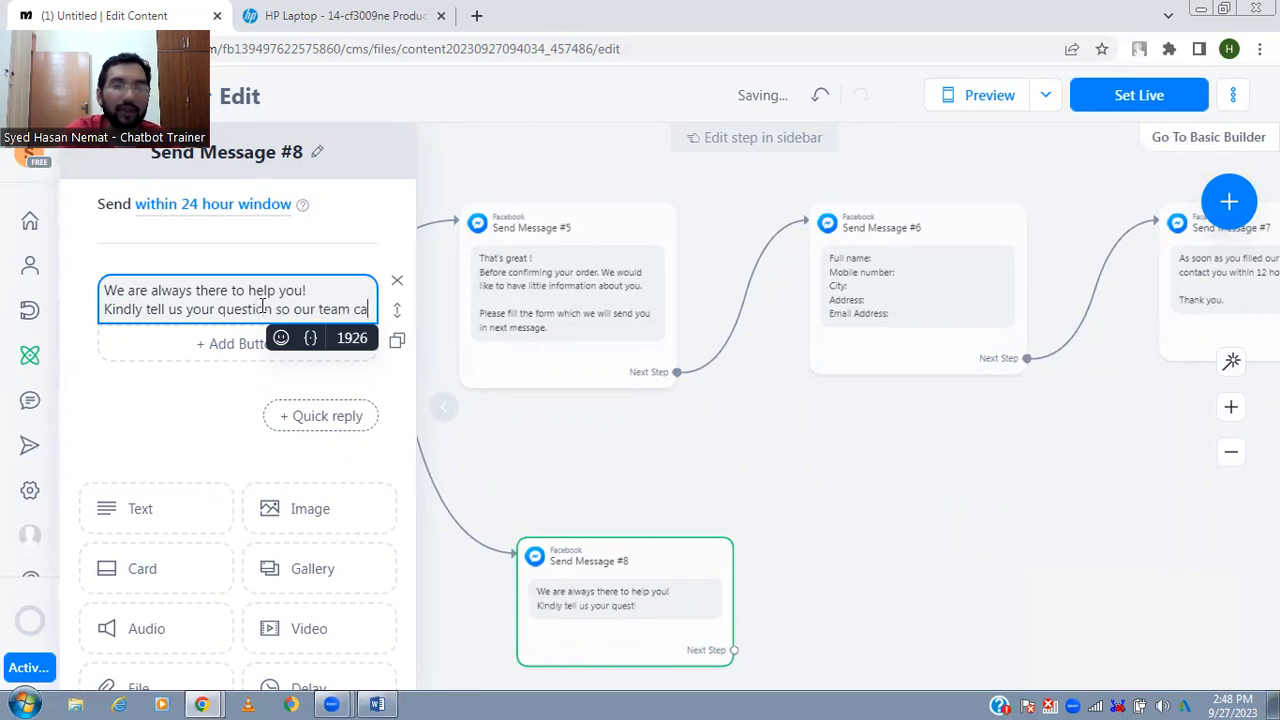
{"action": "type", "text": "n"}
{"action": "type", "text": " clear "}
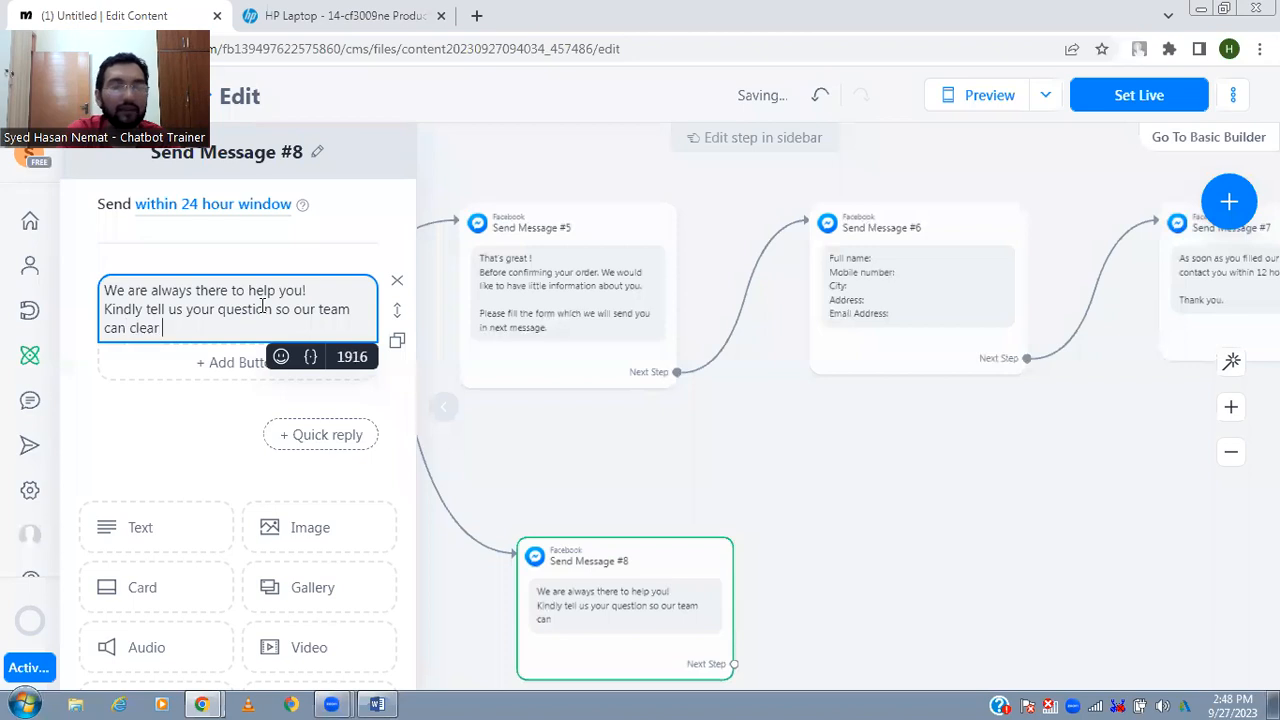
{"action": "type", "text": "your "}
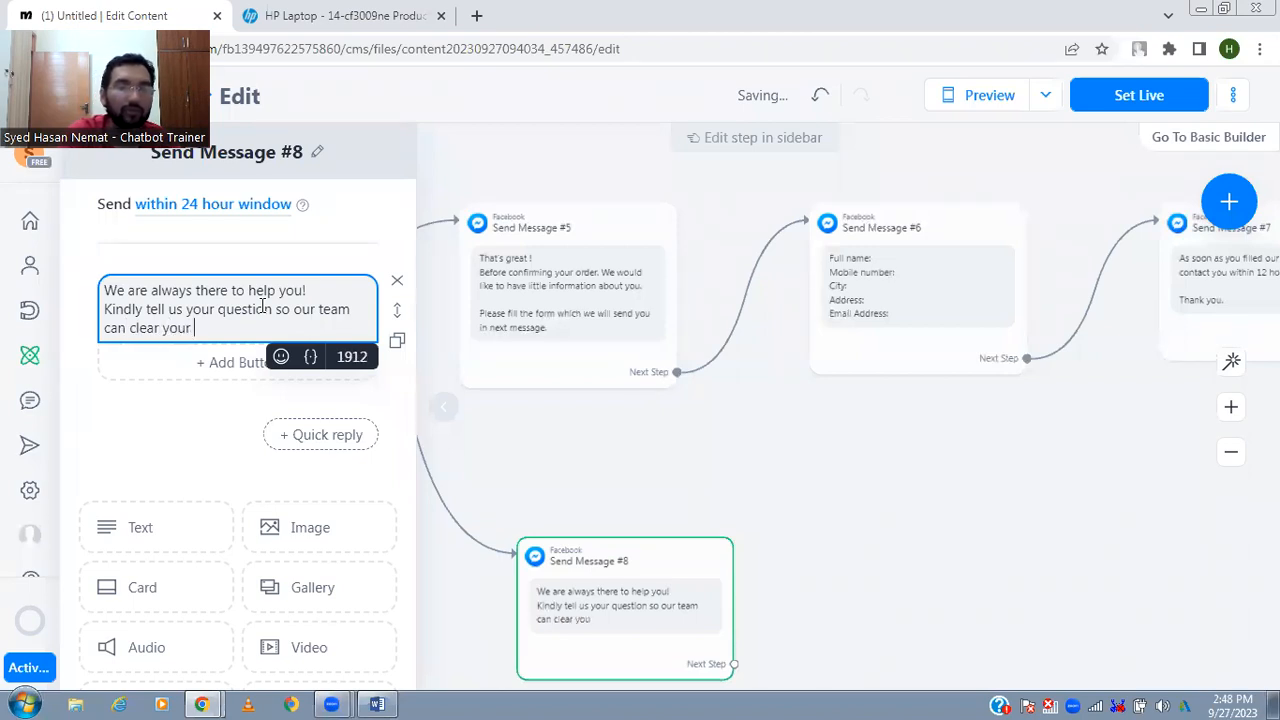
{"action": "type", "text": "doubt."}
- Close the help center message editor and auto-arrange the flow steps
{"action": "left_click", "coordinate": [551, 402]}
{"action": "left_click", "coordinate": [828, 572]}
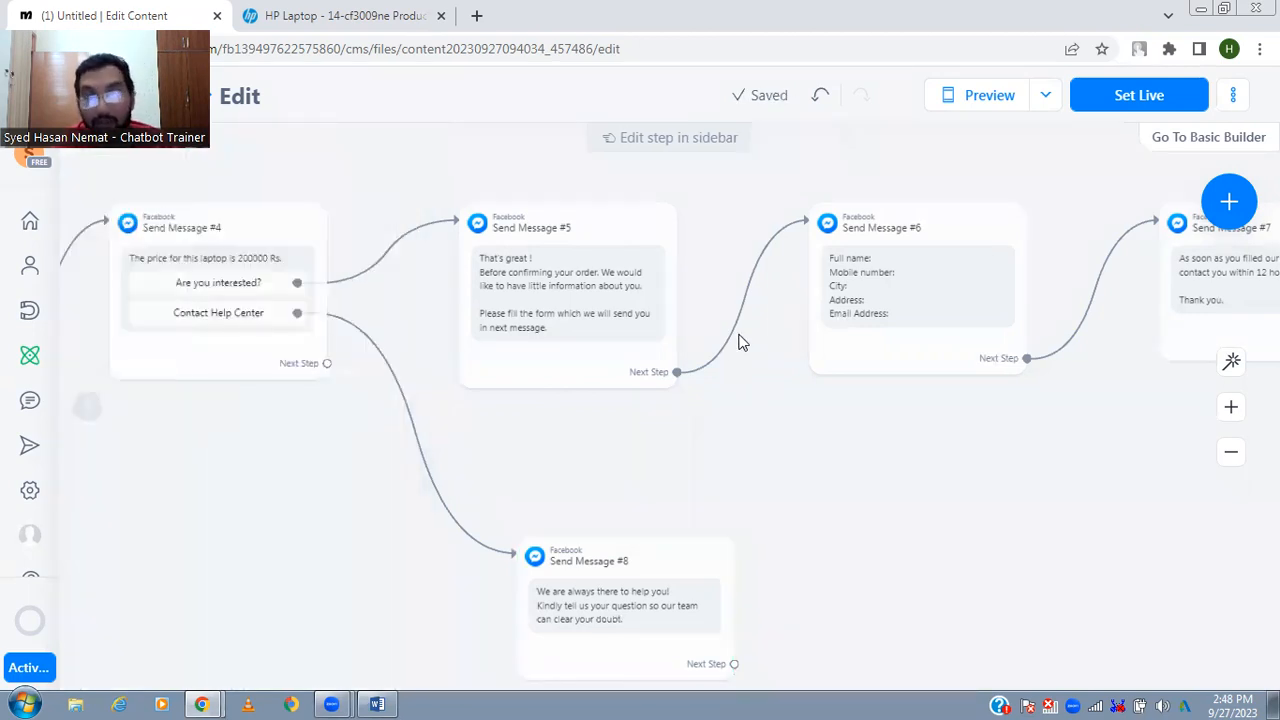
{"action": "left_click", "coordinate": [1230, 362]}
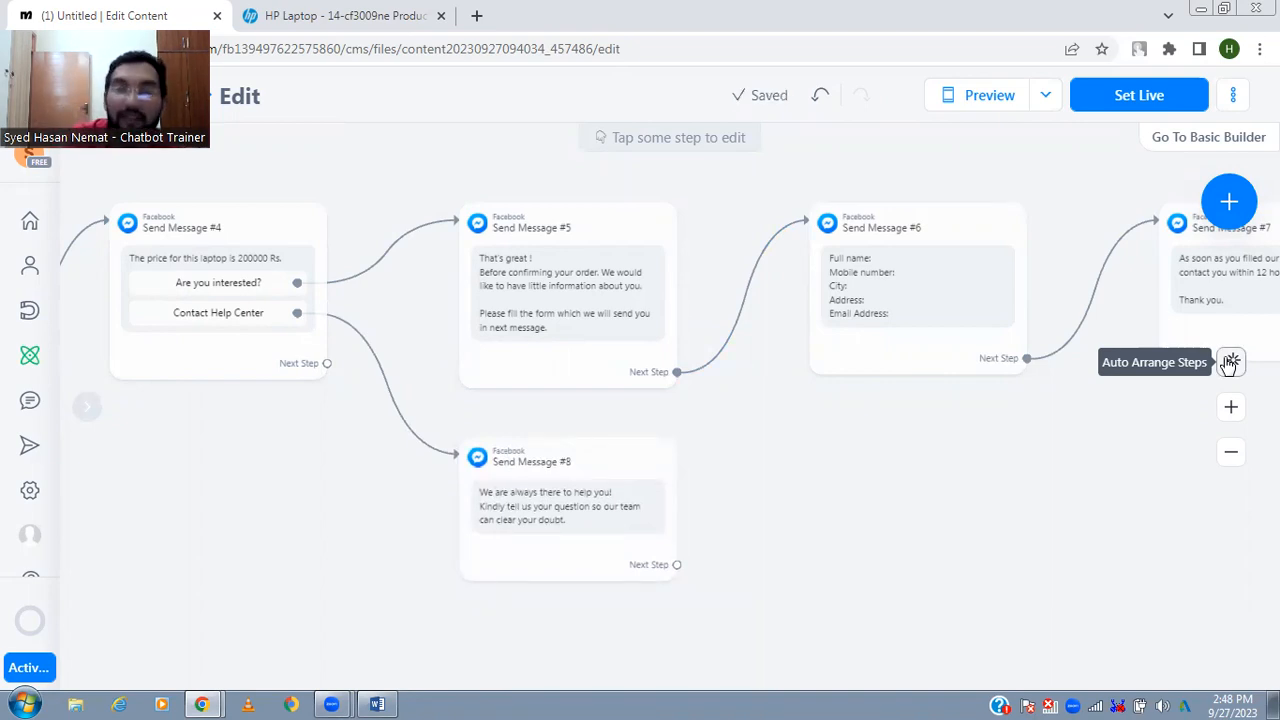
- Connect the "Repairing" button of the menu message to a new Messenger message
{"action": "left_click_drag", "start_coordinate": [1143, 449], "coordinate": [1180, 554]}
{"action": "mouse_move", "coordinate": [887, 479]}
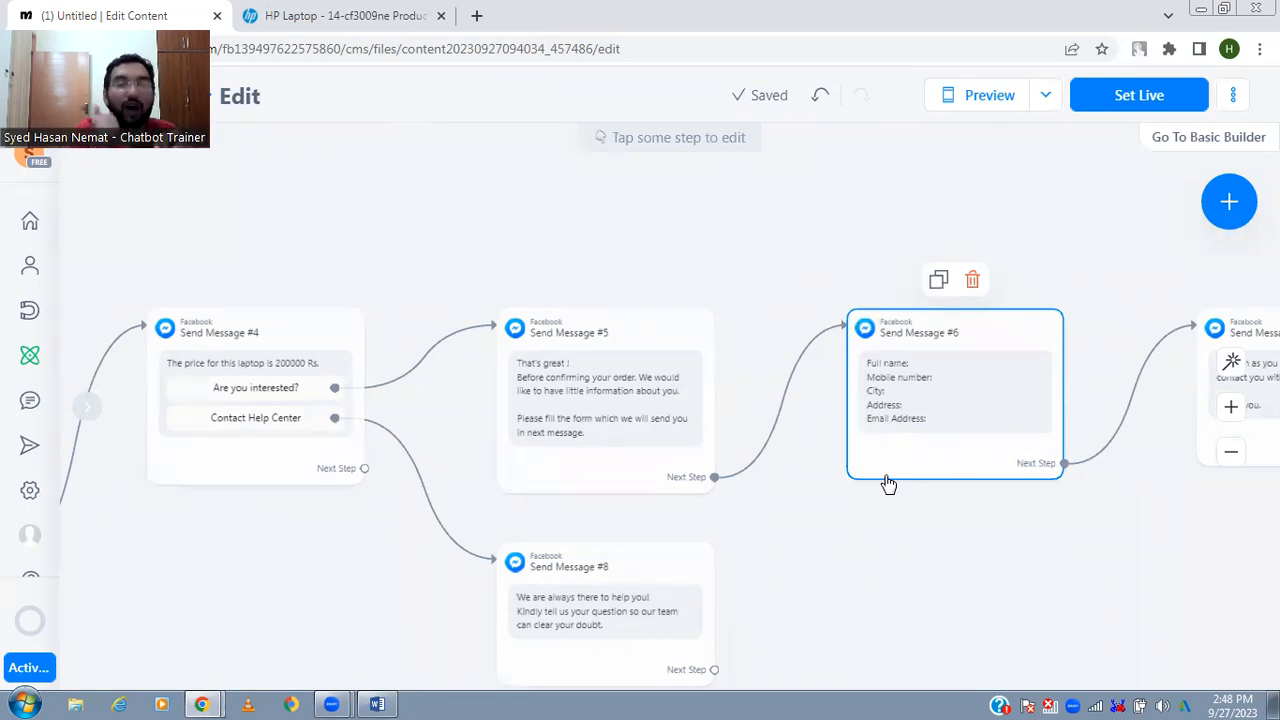
{"action": "left_click_drag", "start_coordinate": [362, 512], "coordinate": [534, 505]}
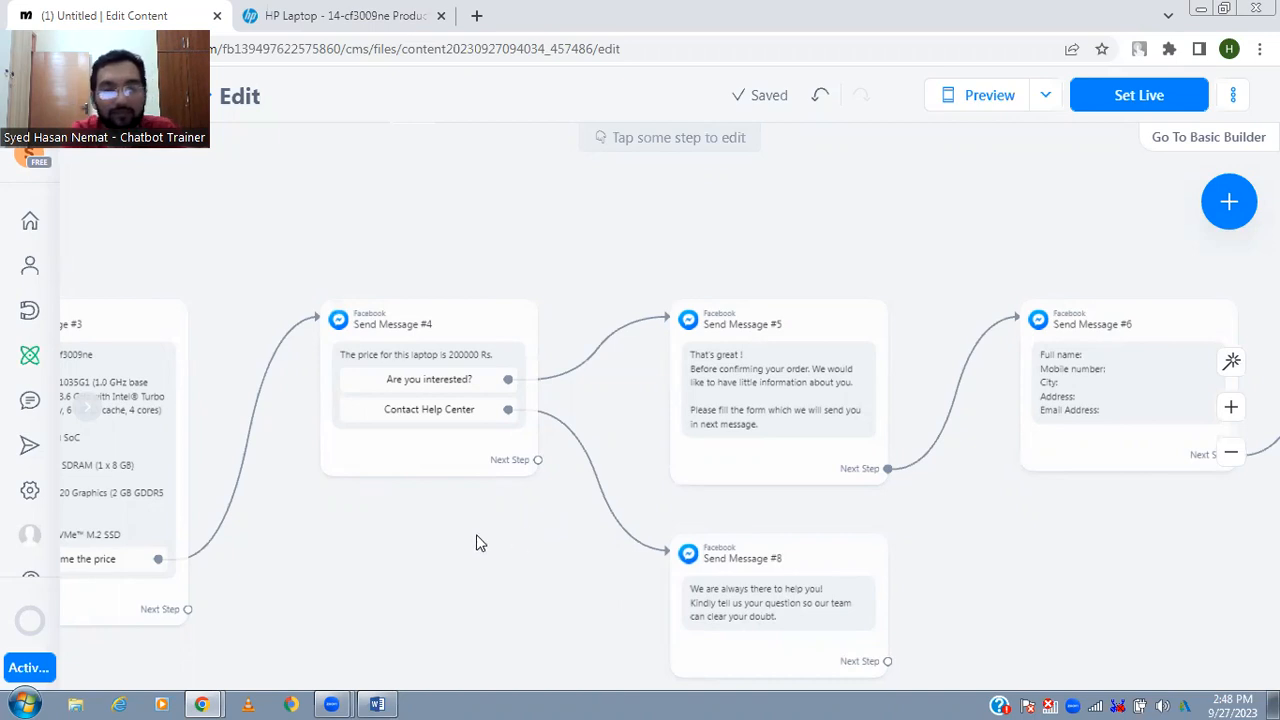
{"action": "left_click_drag", "start_coordinate": [476, 534], "coordinate": [699, 504]}
{"action": "left_click_drag", "start_coordinate": [588, 513], "coordinate": [877, 515]}
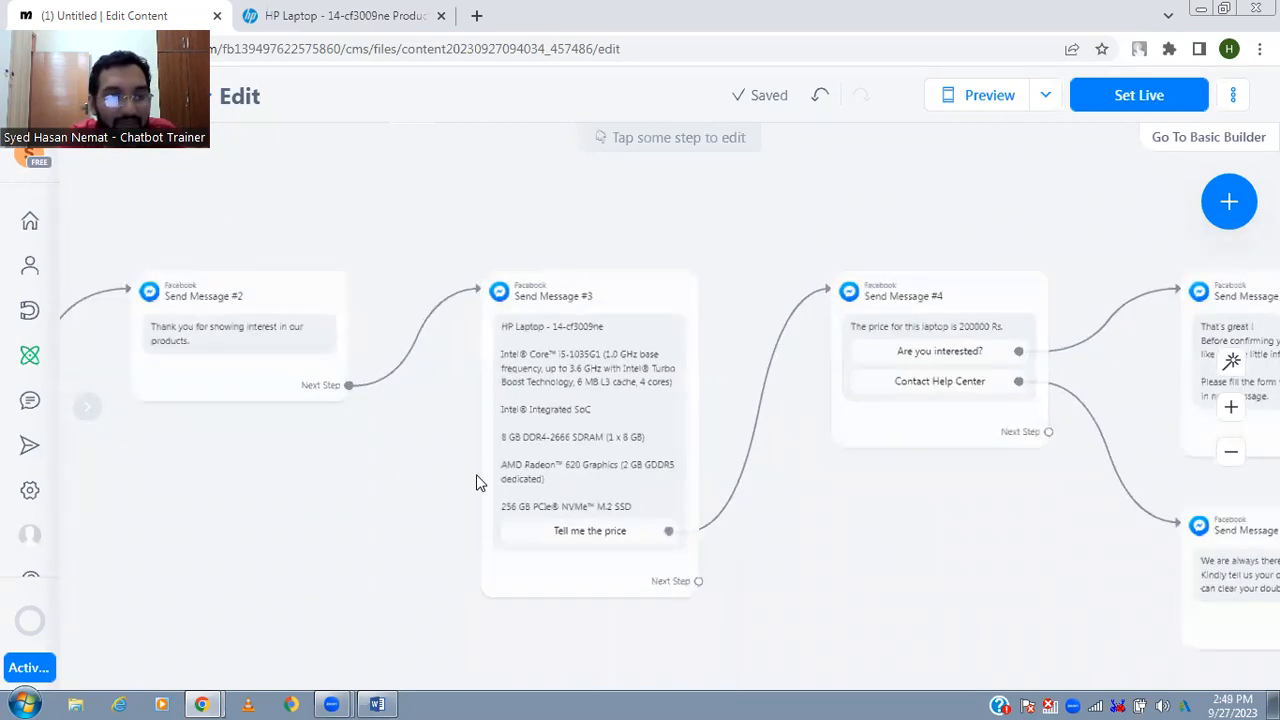
{"action": "left_click_drag", "start_coordinate": [333, 489], "coordinate": [585, 492]}
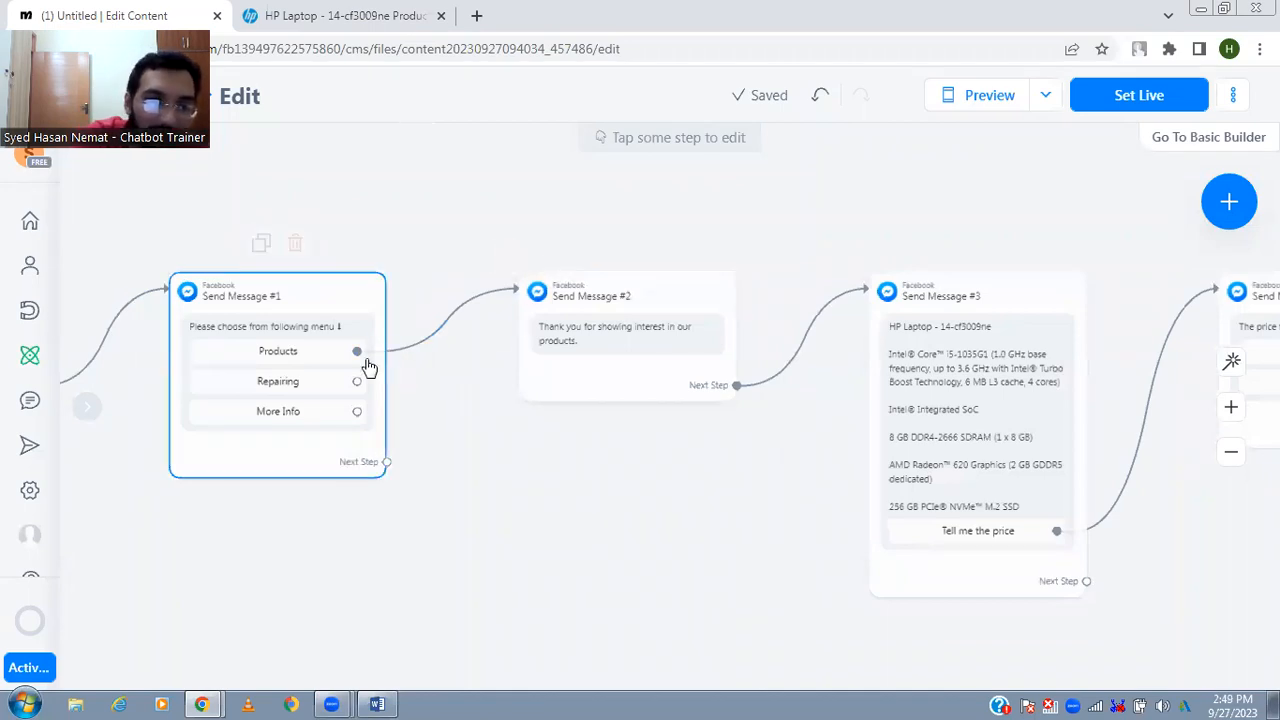
{"action": "left_click_drag", "start_coordinate": [357, 381], "coordinate": [391, 590]}
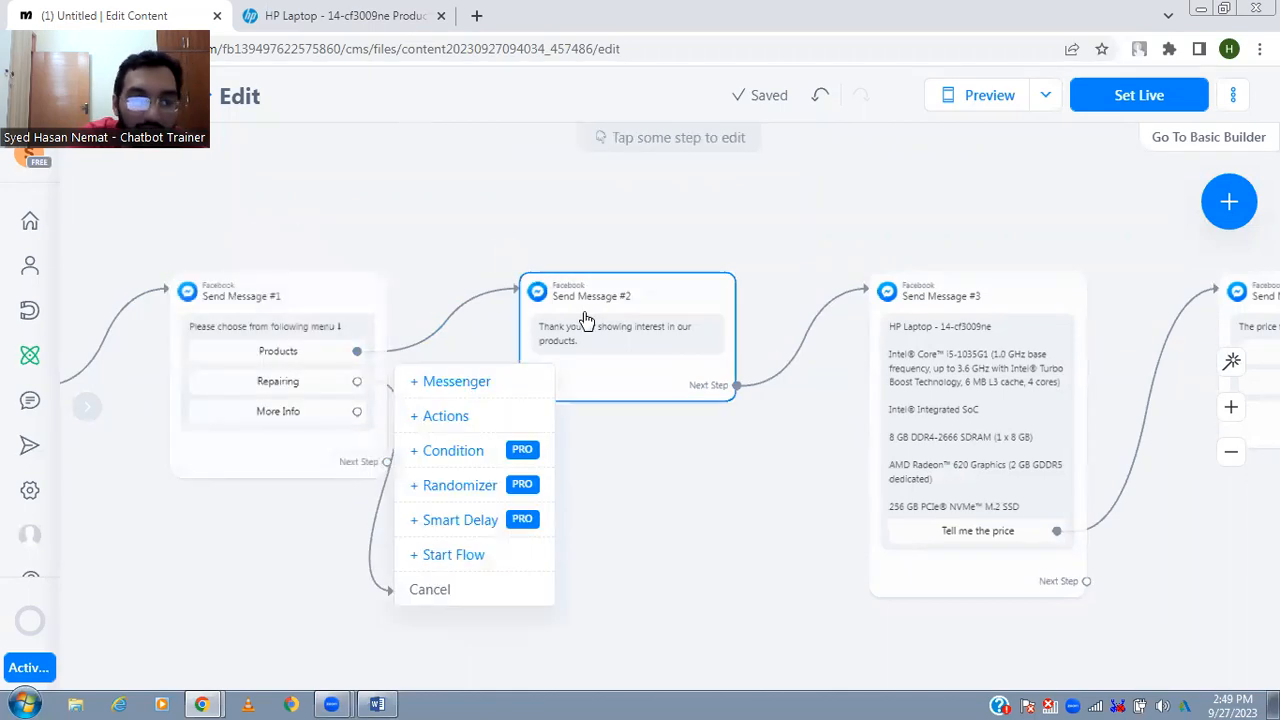
{"action": "left_click", "coordinate": [456, 381]}
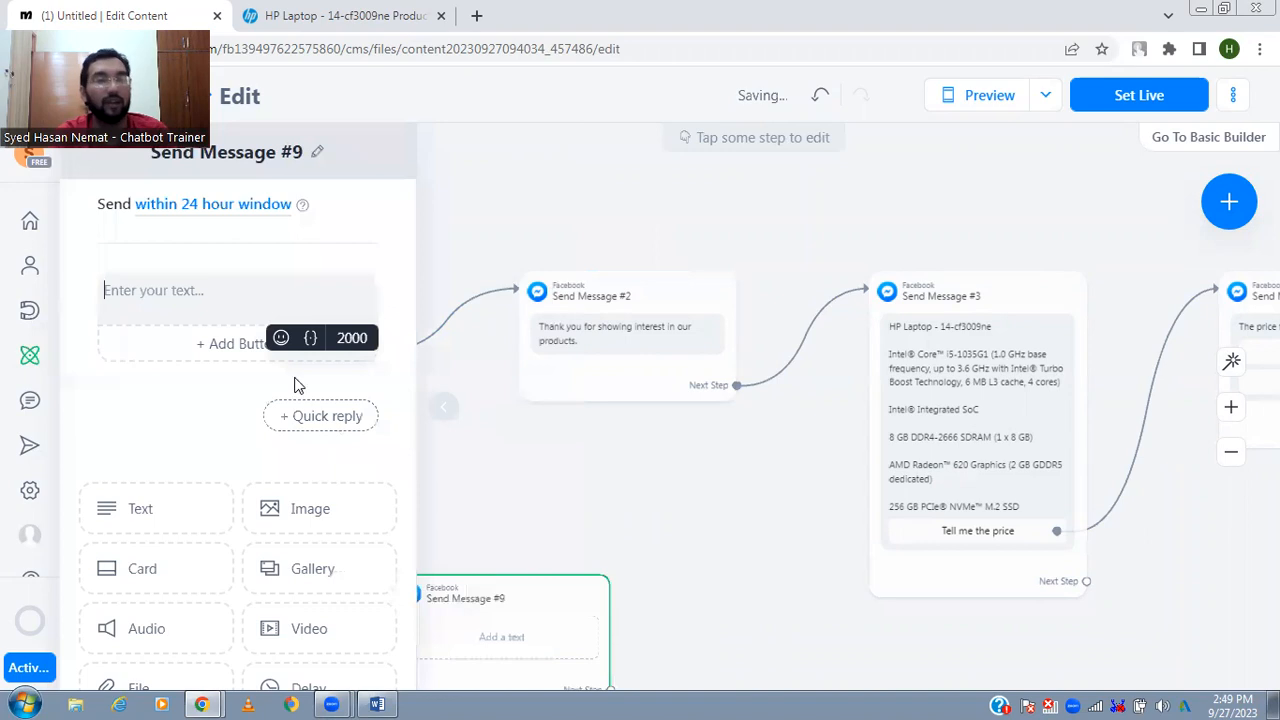
- Write "We are always there for you !" in the repairing message and open the emoji search
{"action": "type", "text": "We are "}
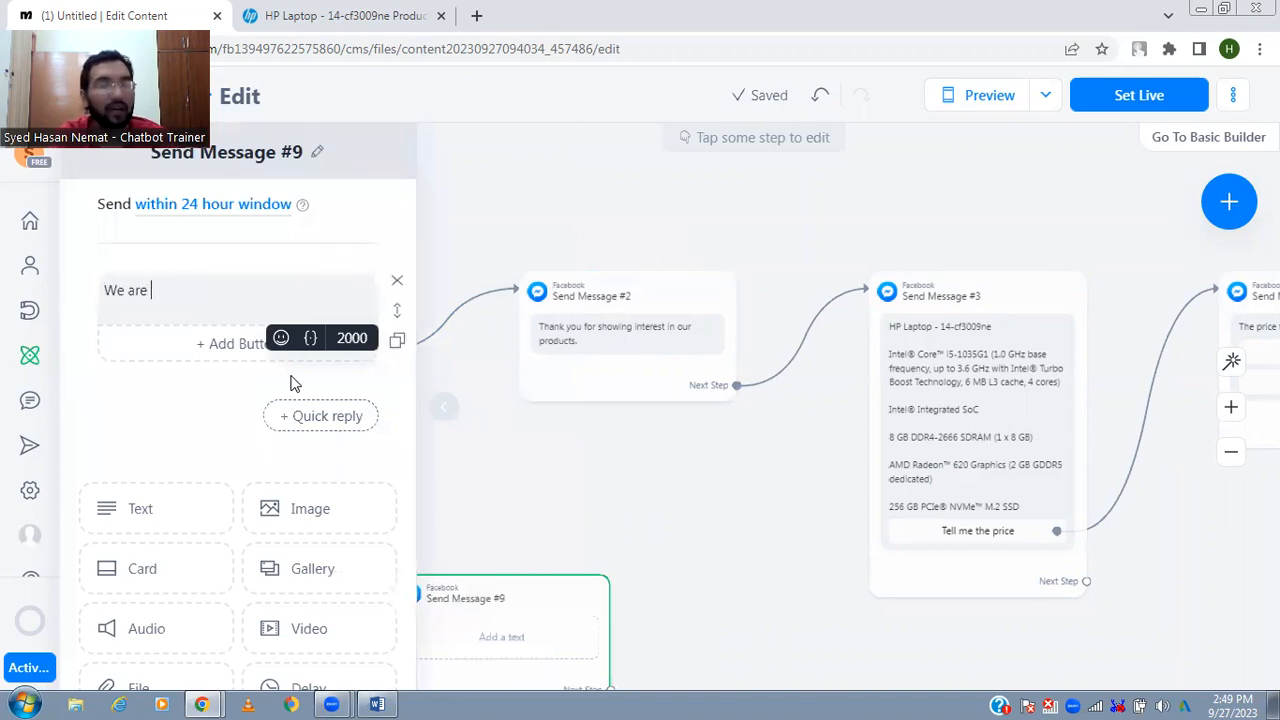
{"action": "type", "text": "always there for you !"}
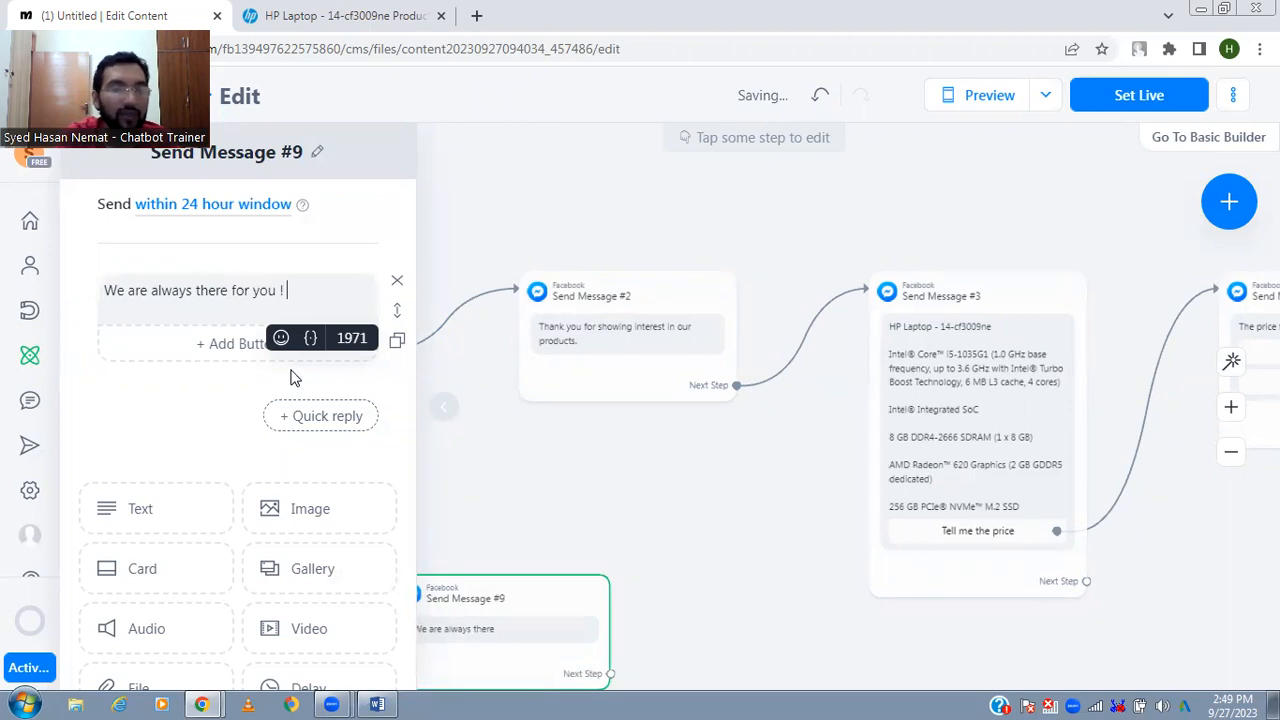
{"action": "left_click", "coordinate": [281, 337]}
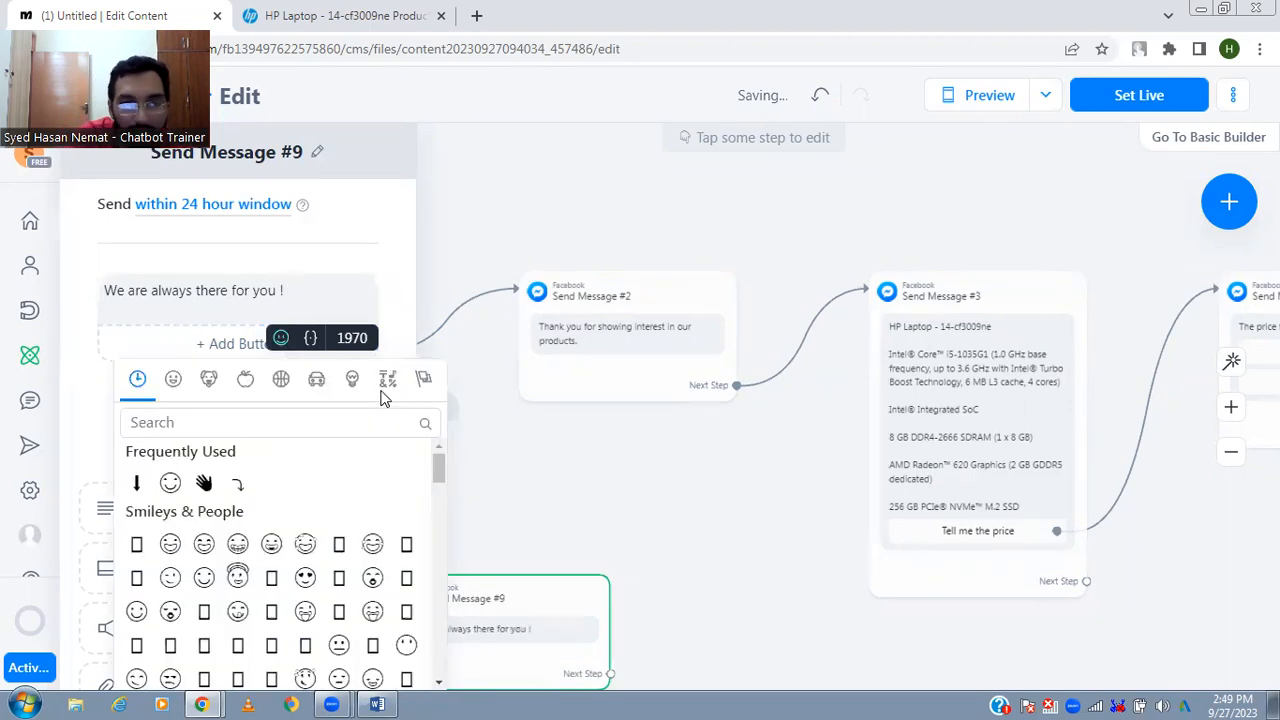
{"action": "left_click", "coordinate": [377, 424]}
{"action": "type", "text": "repair"}
{"action": "key", "text": "ctrl+a"}
{"action": "key", "text": "BackSpace"}
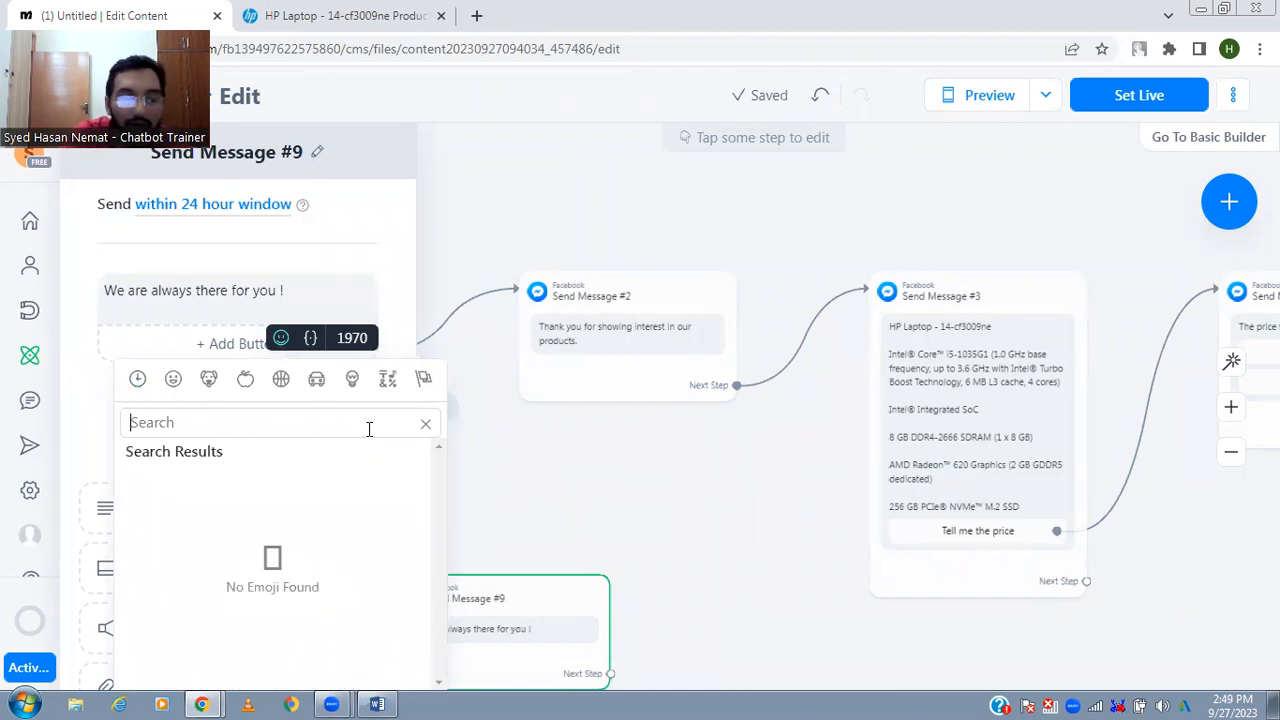
- Search the emojis for "laptop" and insert the laptop emoji at the end of the repairing message
{"action": "type", "text": "laptop"}
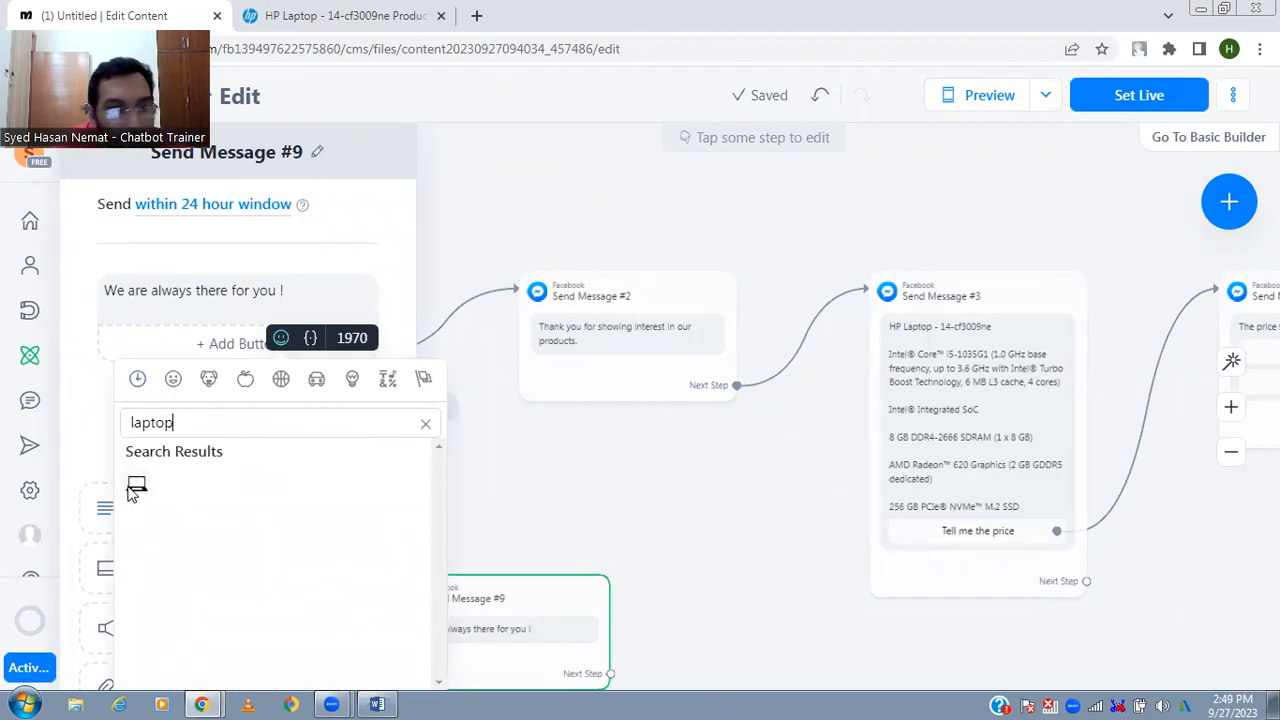
{"action": "left_click", "coordinate": [134, 485]}
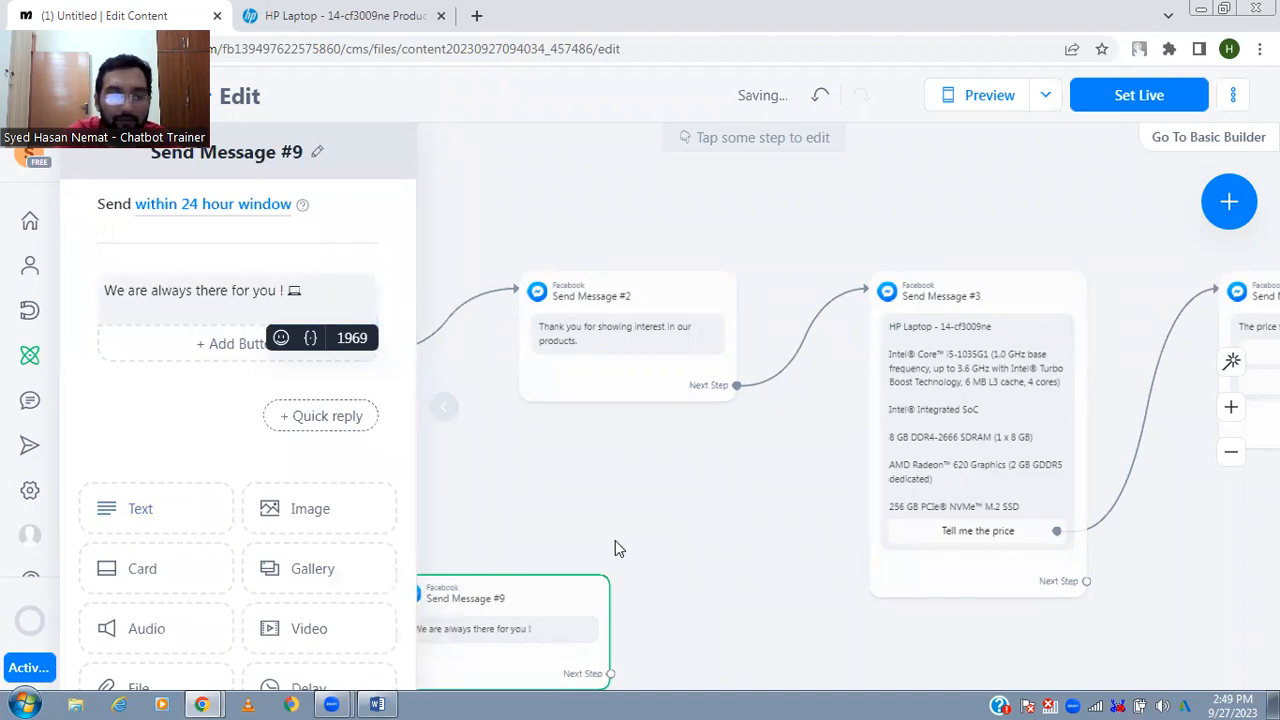
{"action": "left_click", "coordinate": [615, 540]}
- Connect the repairing message's next step to a new Messenger message reading "Kindly tell us your issue so we can solve it out."
{"action": "left_click_drag", "start_coordinate": [563, 569], "coordinate": [629, 600]}
{"action": "left_click", "coordinate": [738, 402]}
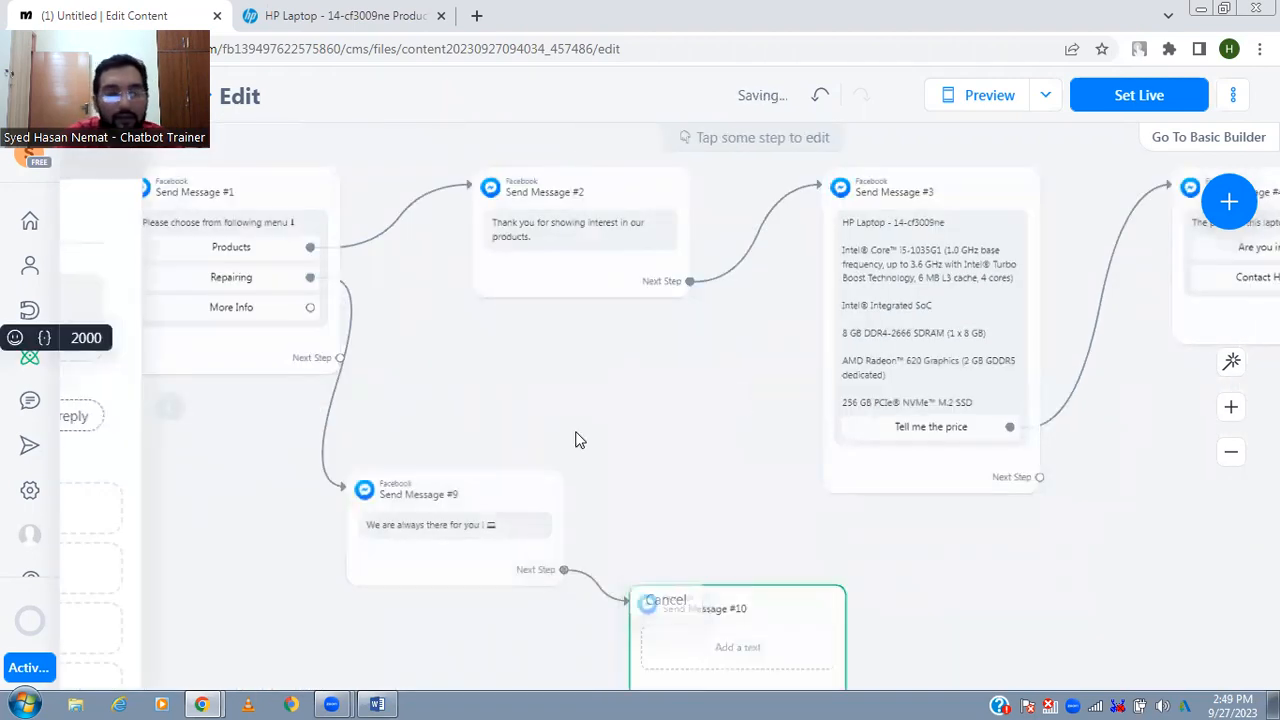
{"action": "type", "text": "Kindly tell "}
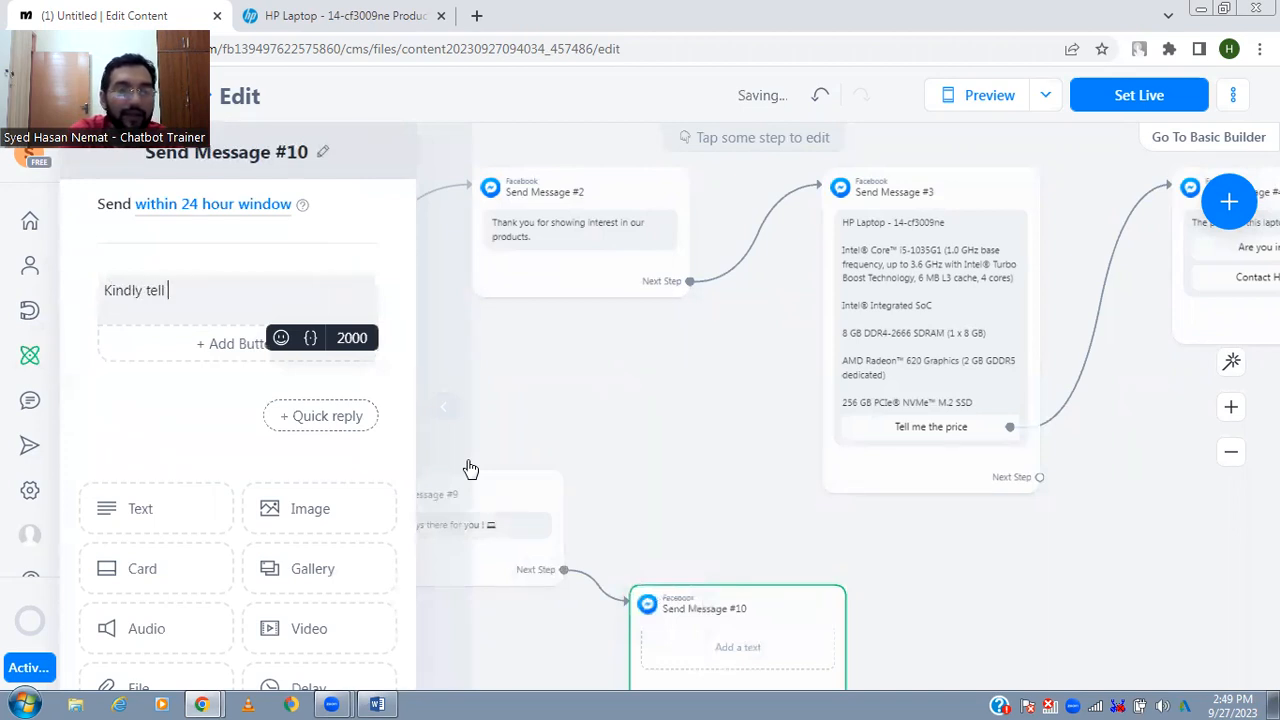
{"action": "type", "text": "us your issue so we can"}
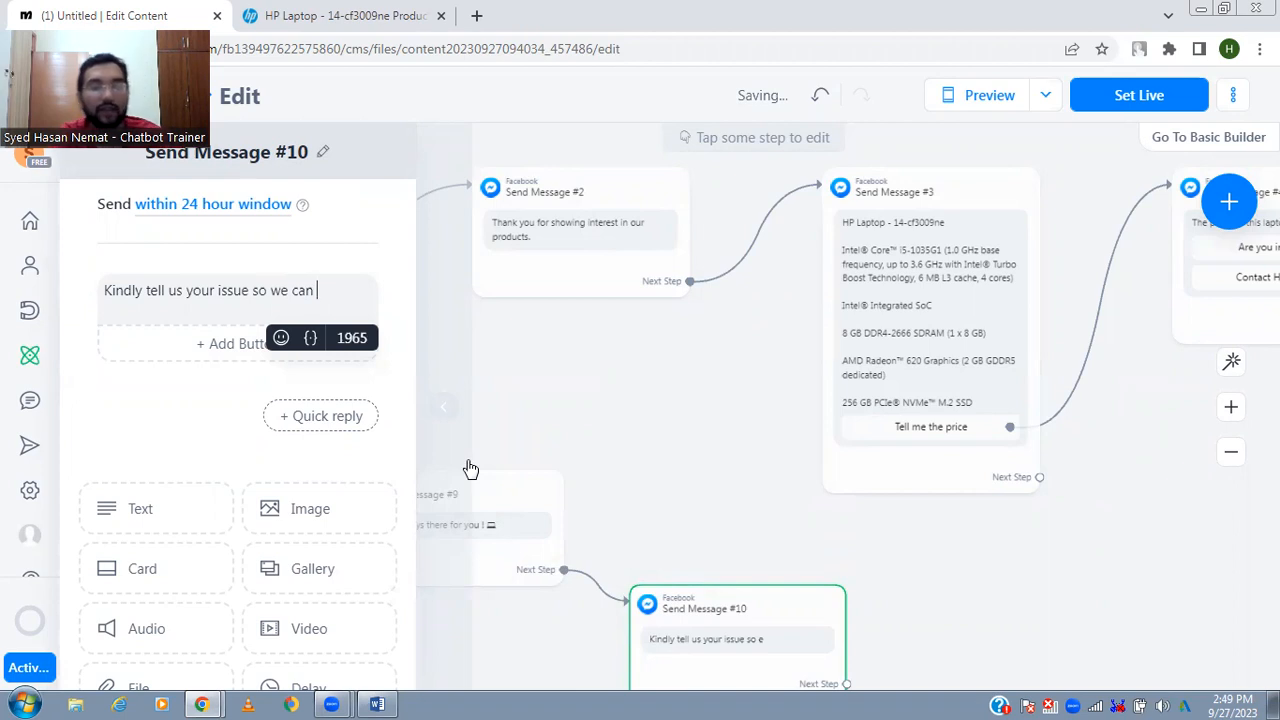
{"action": "type", "text": " solve it out."}
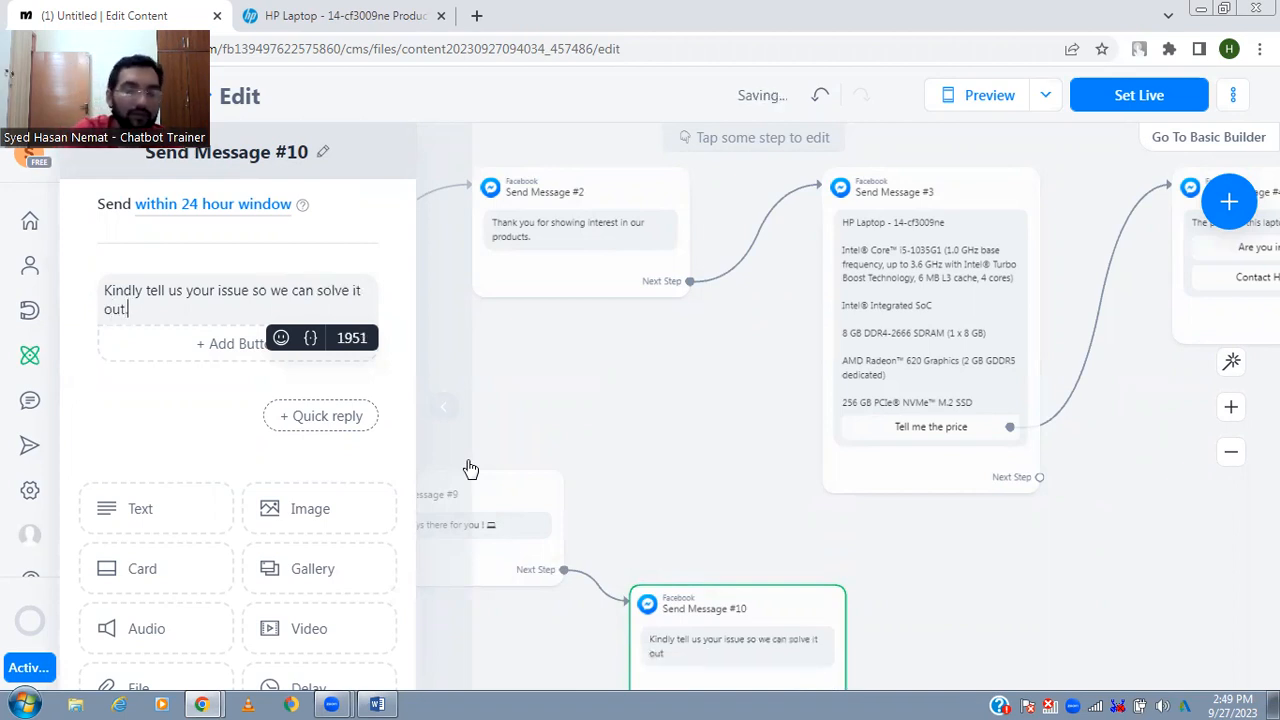
- Auto-arrange the flow and move the issue message farther from the repairing message
{"action": "left_click", "coordinate": [724, 513]}
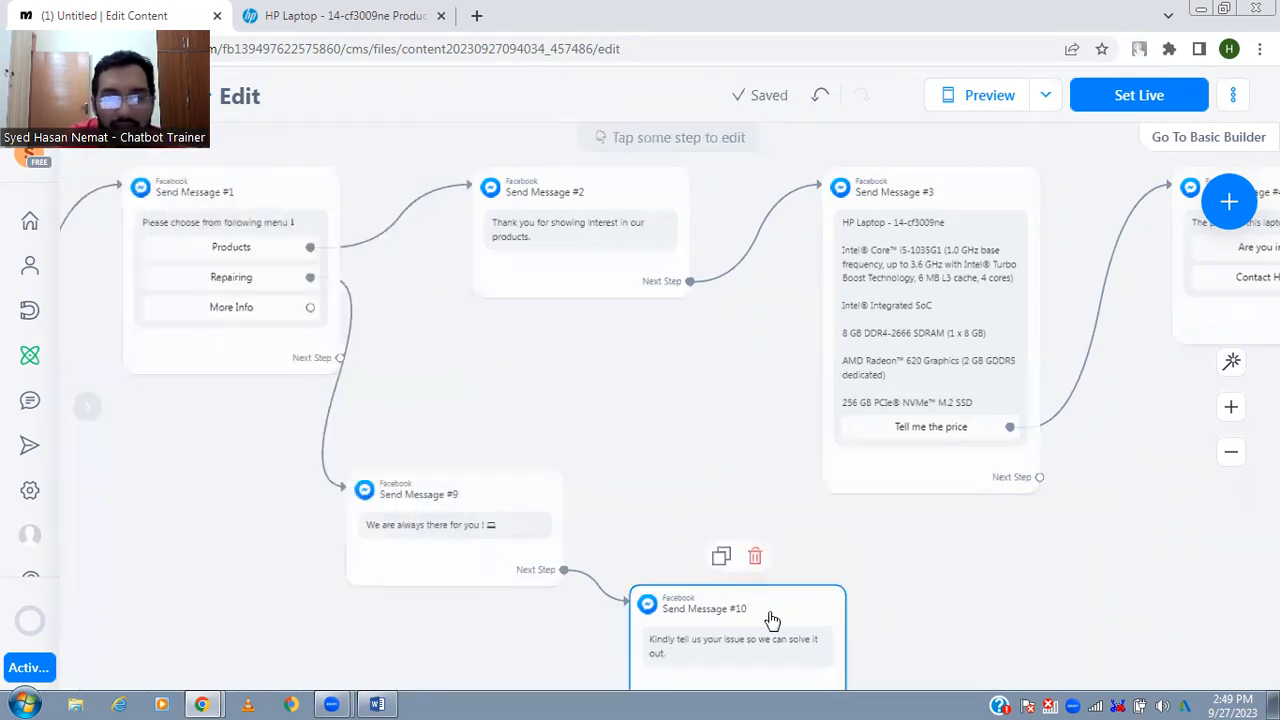
{"action": "left_click", "coordinate": [1234, 362]}
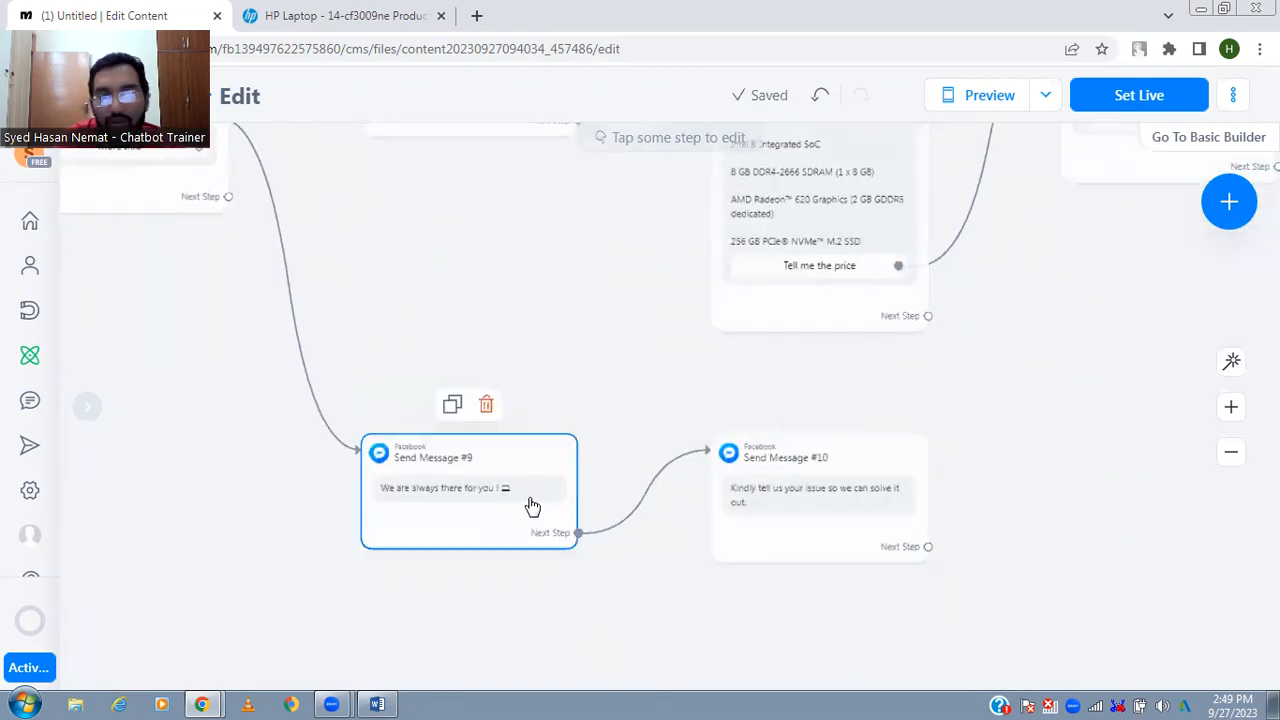
{"action": "left_click_drag", "start_coordinate": [791, 543], "coordinate": [903, 553]}
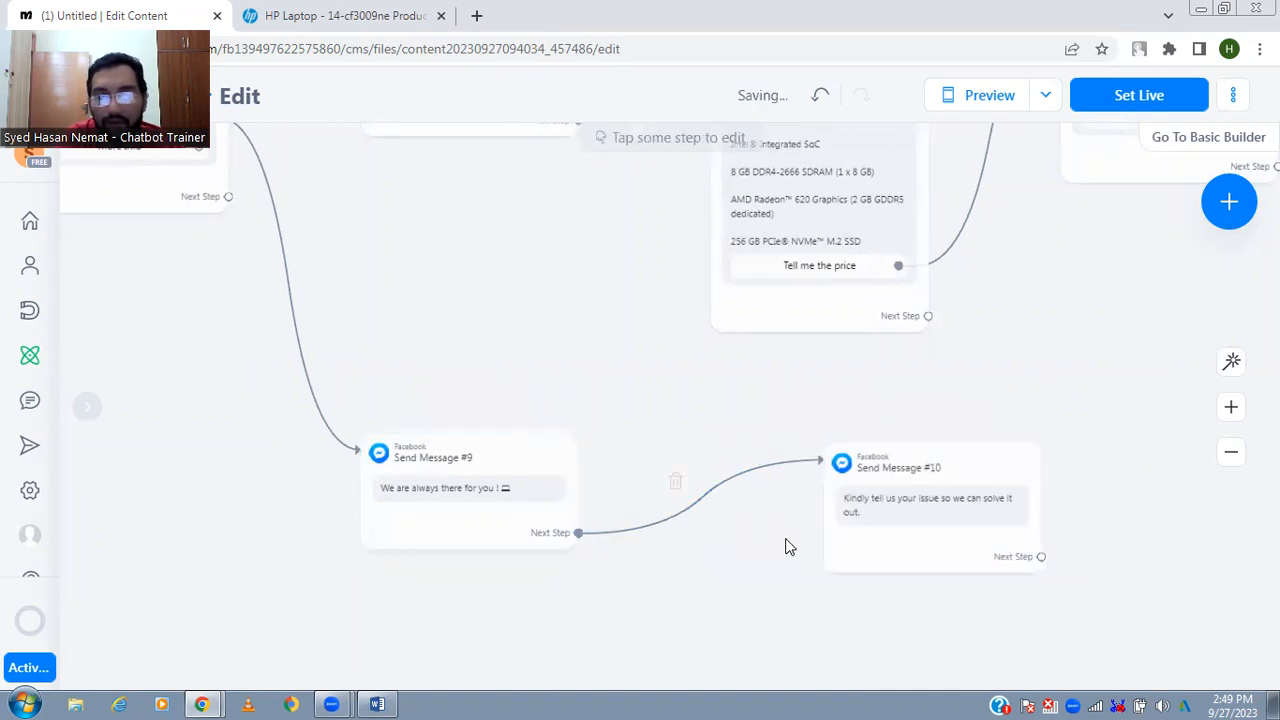
- Add "Before proceeding we would like to know a little about you." to the repairing message after a blank line
{"action": "left_click", "coordinate": [517, 506]}
{"action": "left_click", "coordinate": [343, 292]}
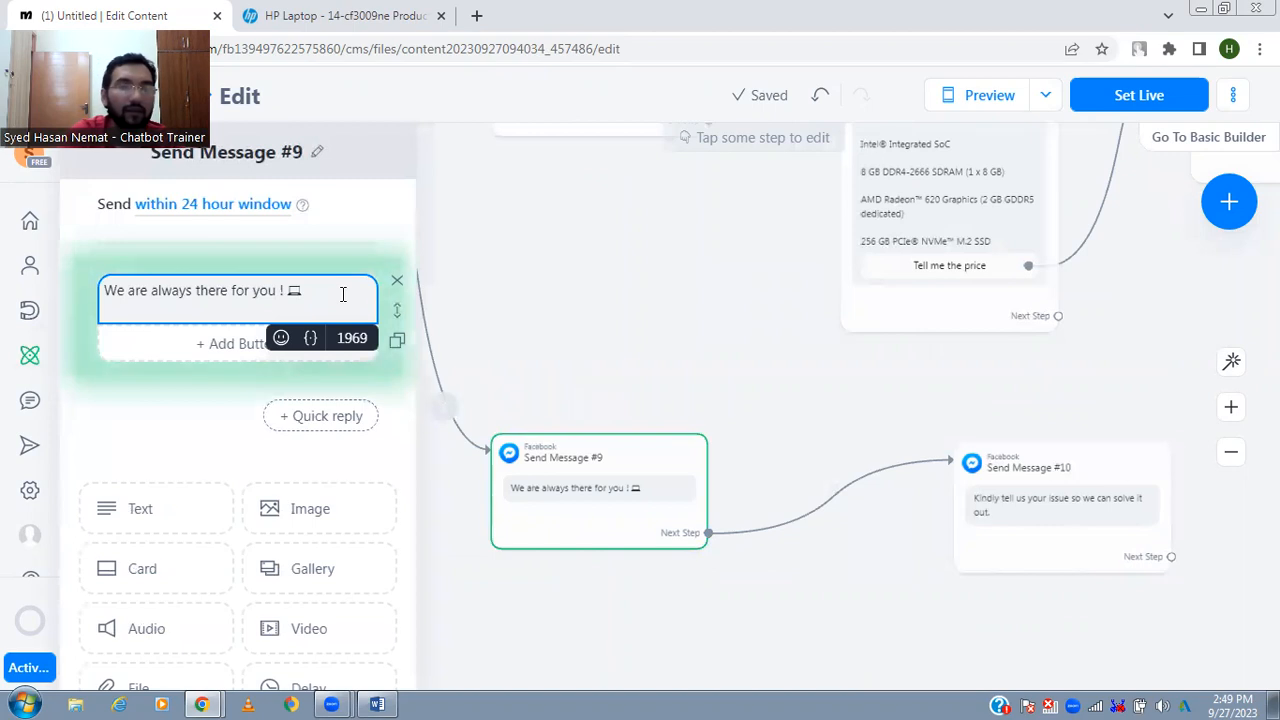
{"action": "type", "text": "Before proceeding we wo"}
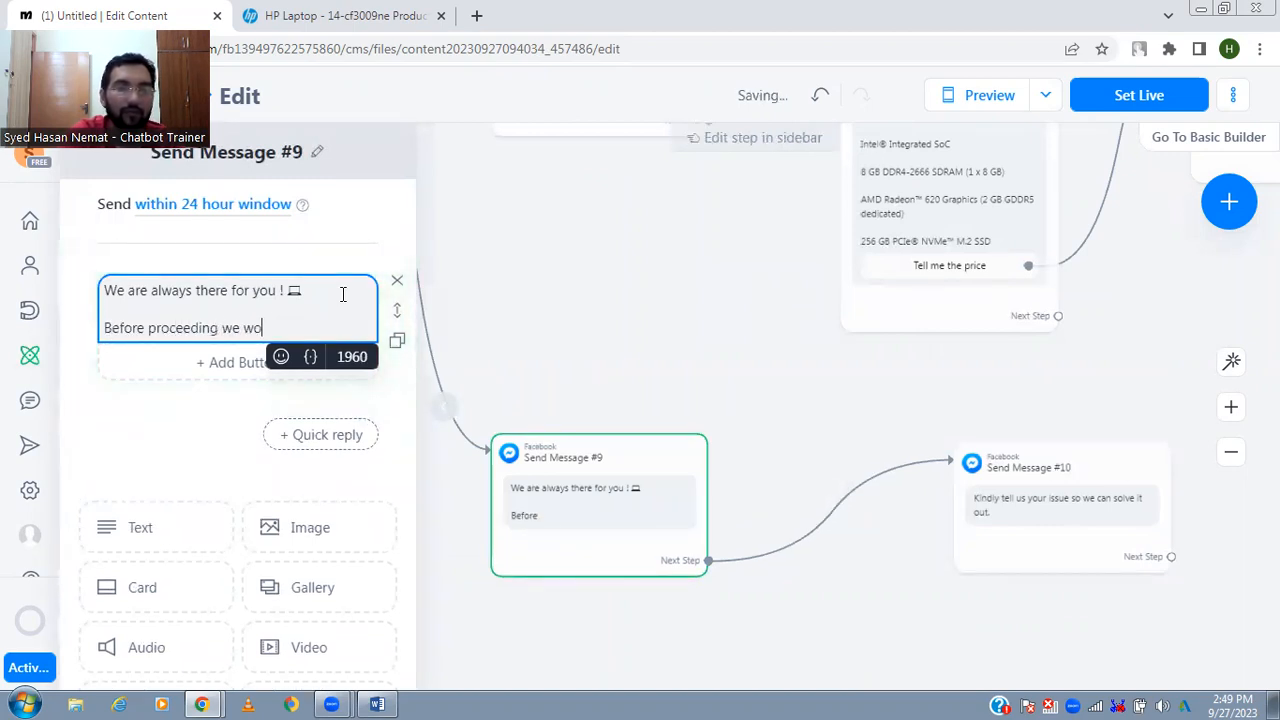
{"action": "type", "text": "uld like to know"}
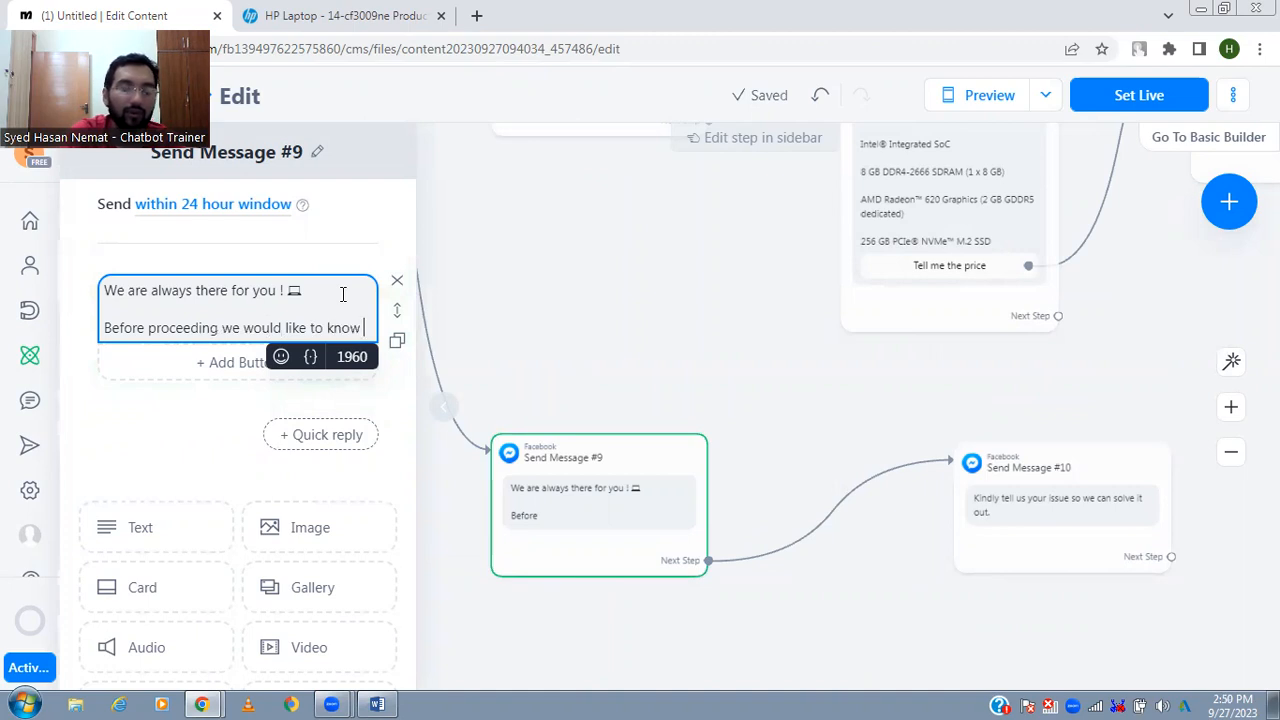
{"action": "type", "text": " a little about you"}
{"action": "key", "text": "BackSpace"}
{"action": "type", "text": "you"}
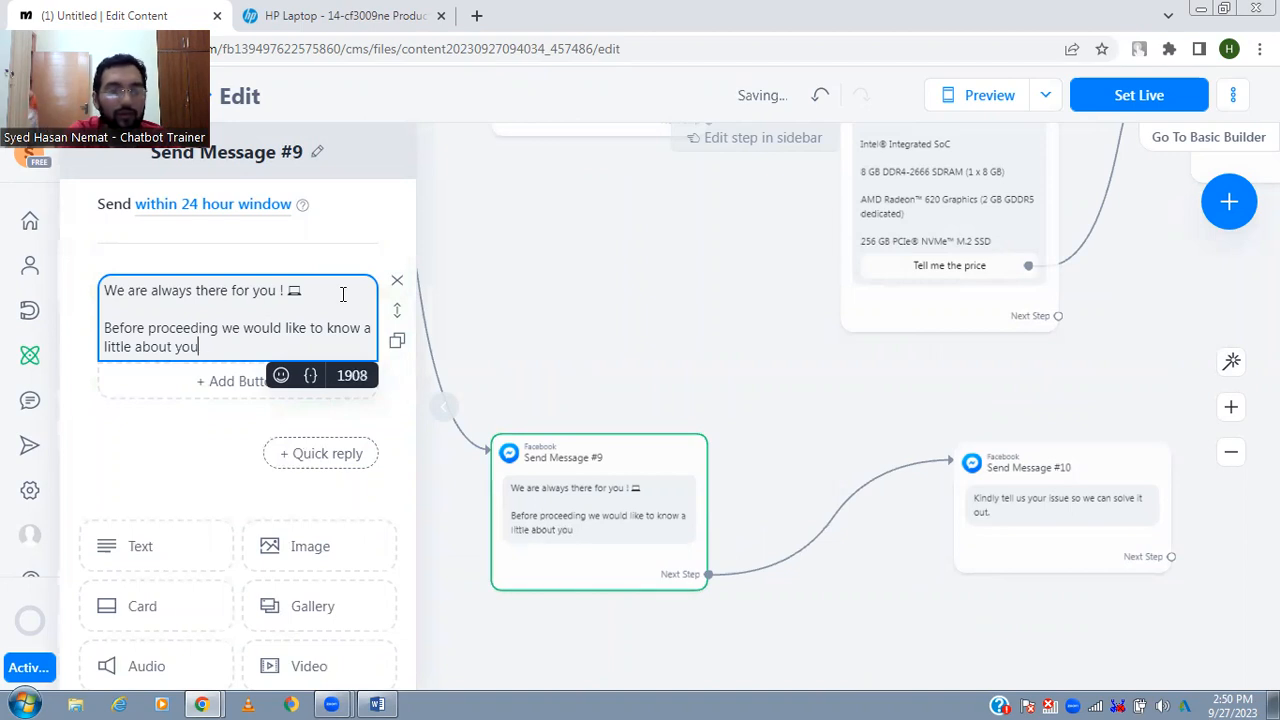
{"action": "type", "text": "."}
- Add "Please tel us your name & mobile number." after a blank line in the repairing message, and auto-arrange the flow
{"action": "key", "text": "Return"}
{"action": "key", "text": "Return"}
{"action": "type", "text": "Please tel us"}
{"action": "scroll", "coordinate": [343, 296], "scroll_direction": "down", "scroll_amount": 1}
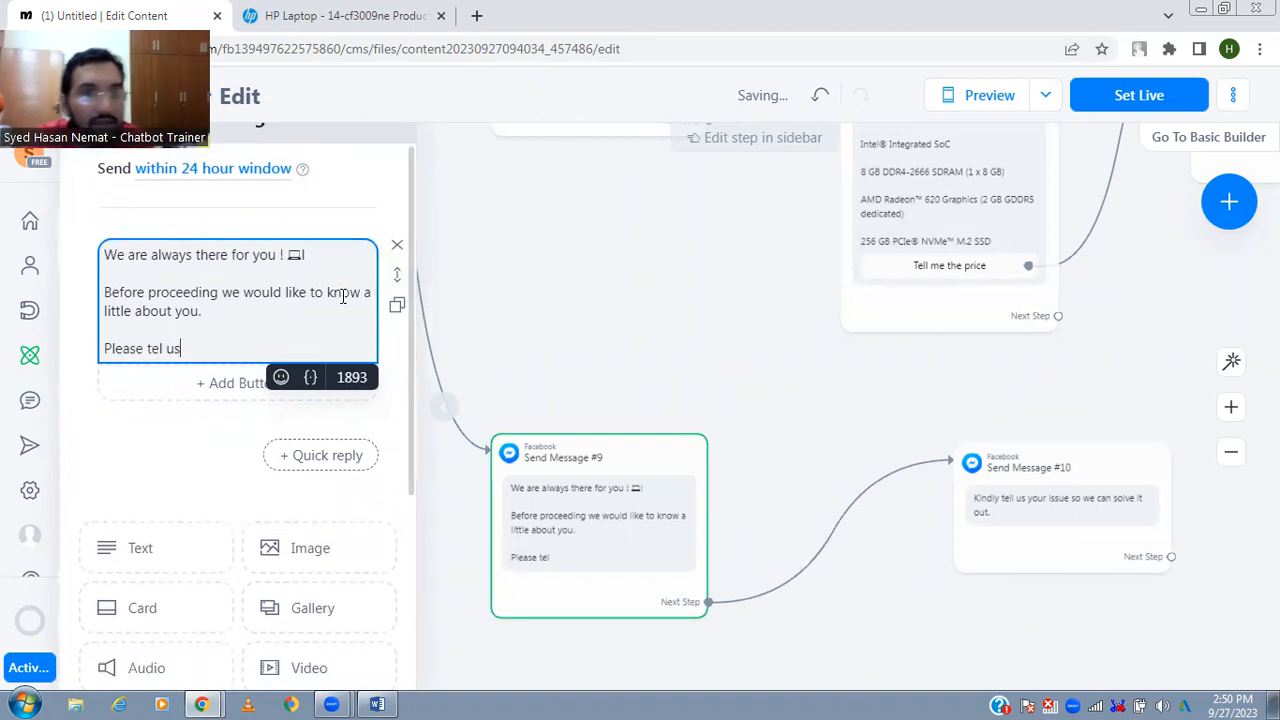
{"action": "type", "text": "y"}
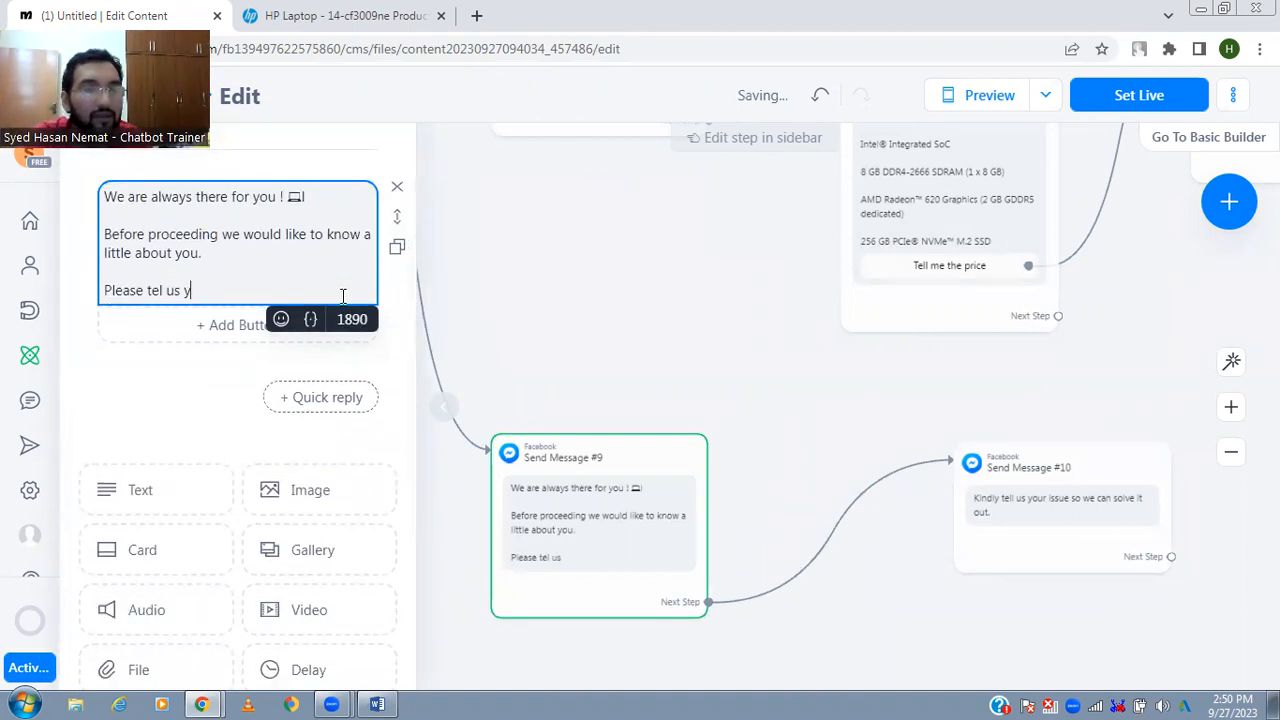
{"action": "type", "text": "our name & "}
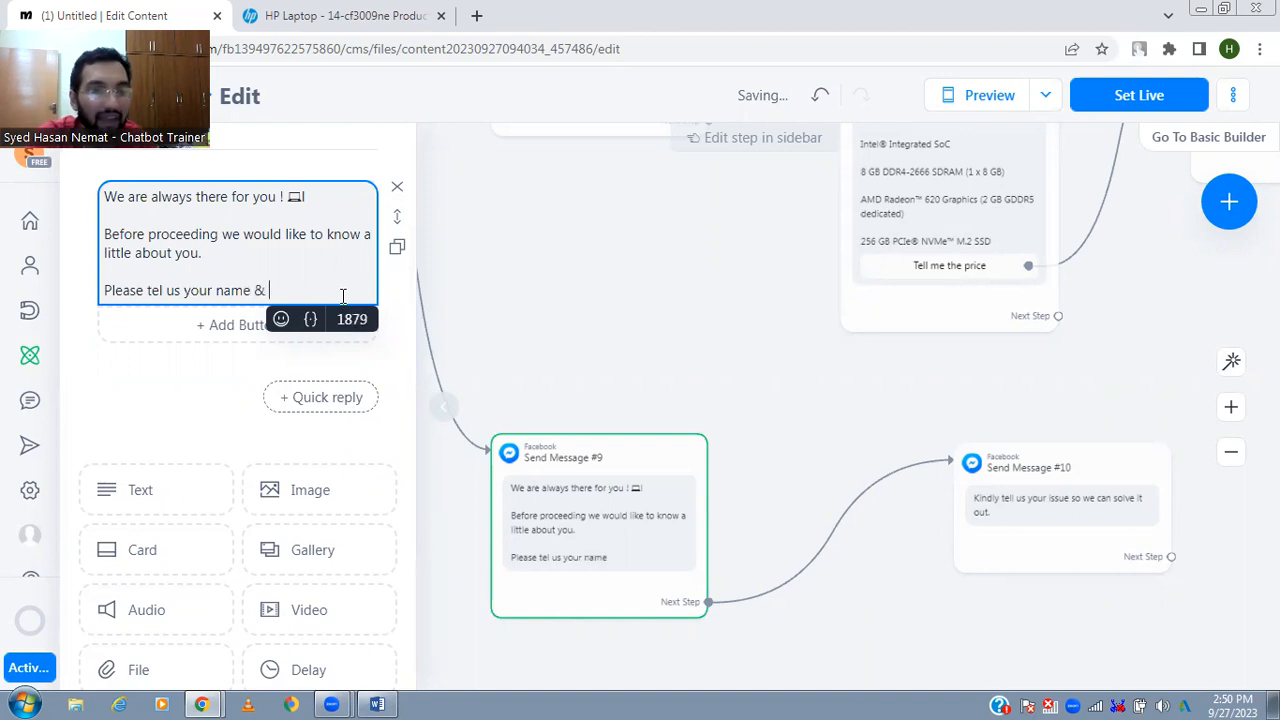
{"action": "type", "text": "mobile number."}
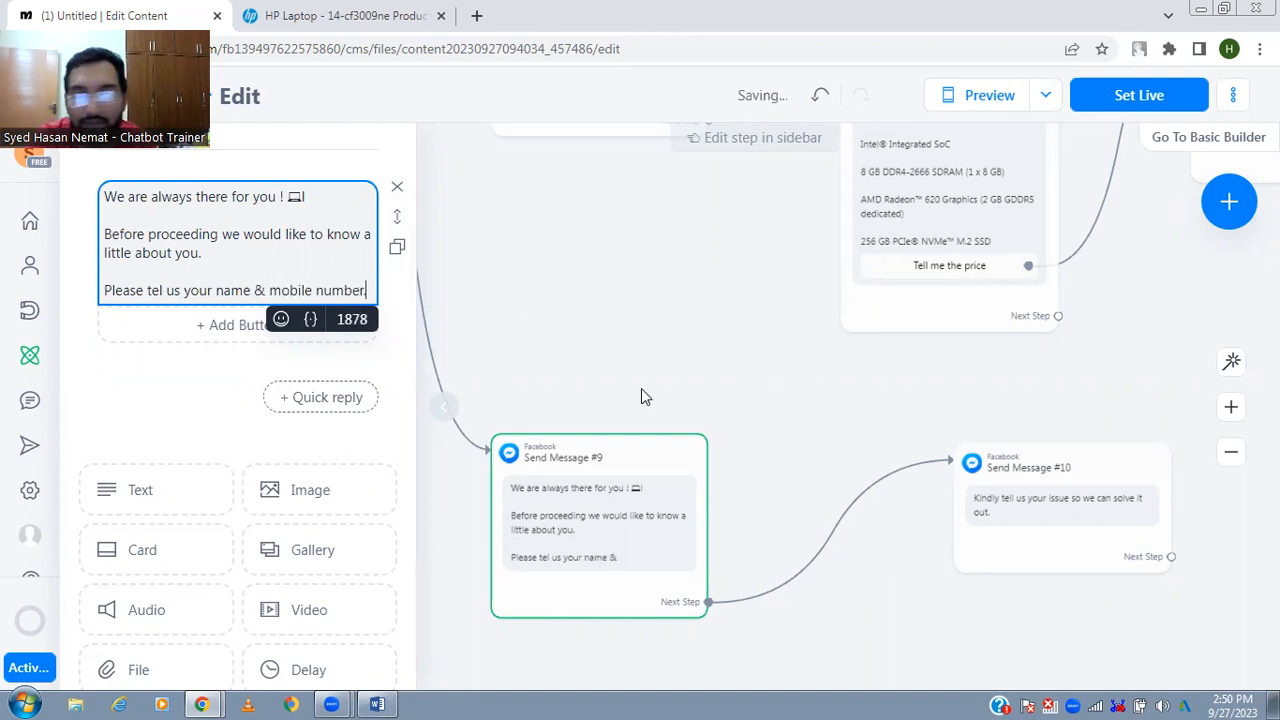
{"action": "left_click", "coordinate": [894, 417]}
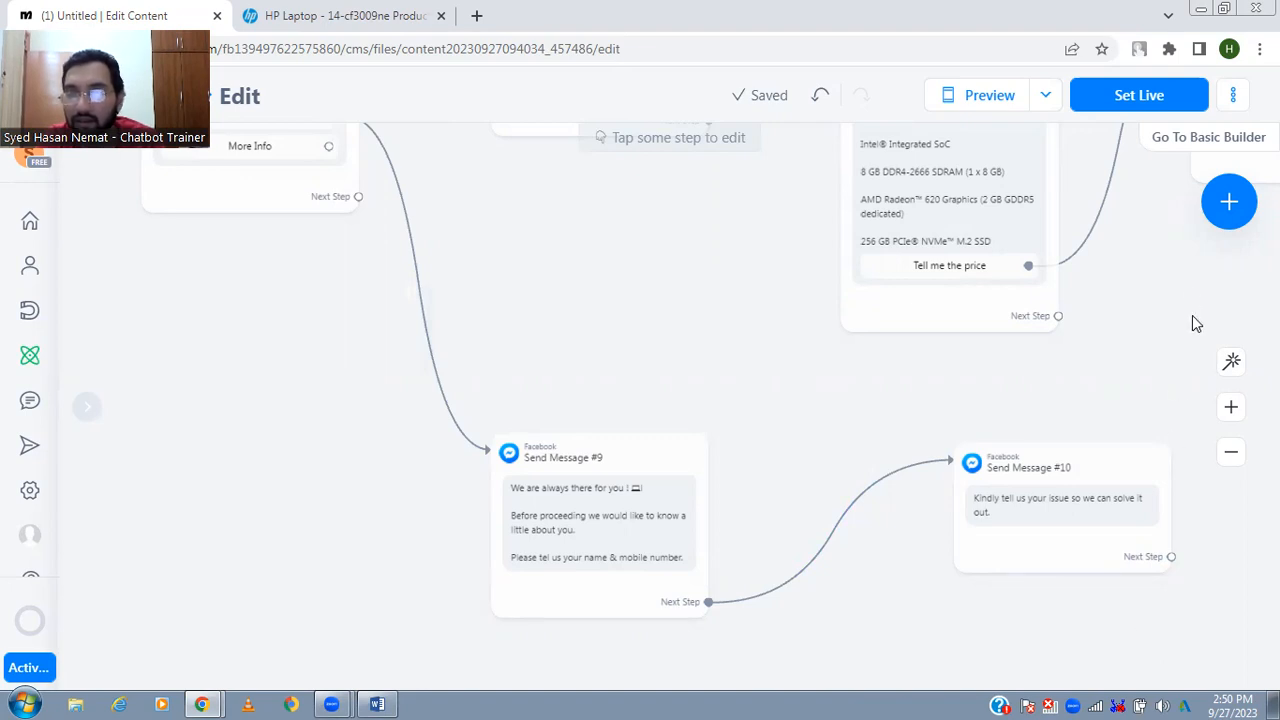
{"action": "left_click", "coordinate": [1231, 362]}
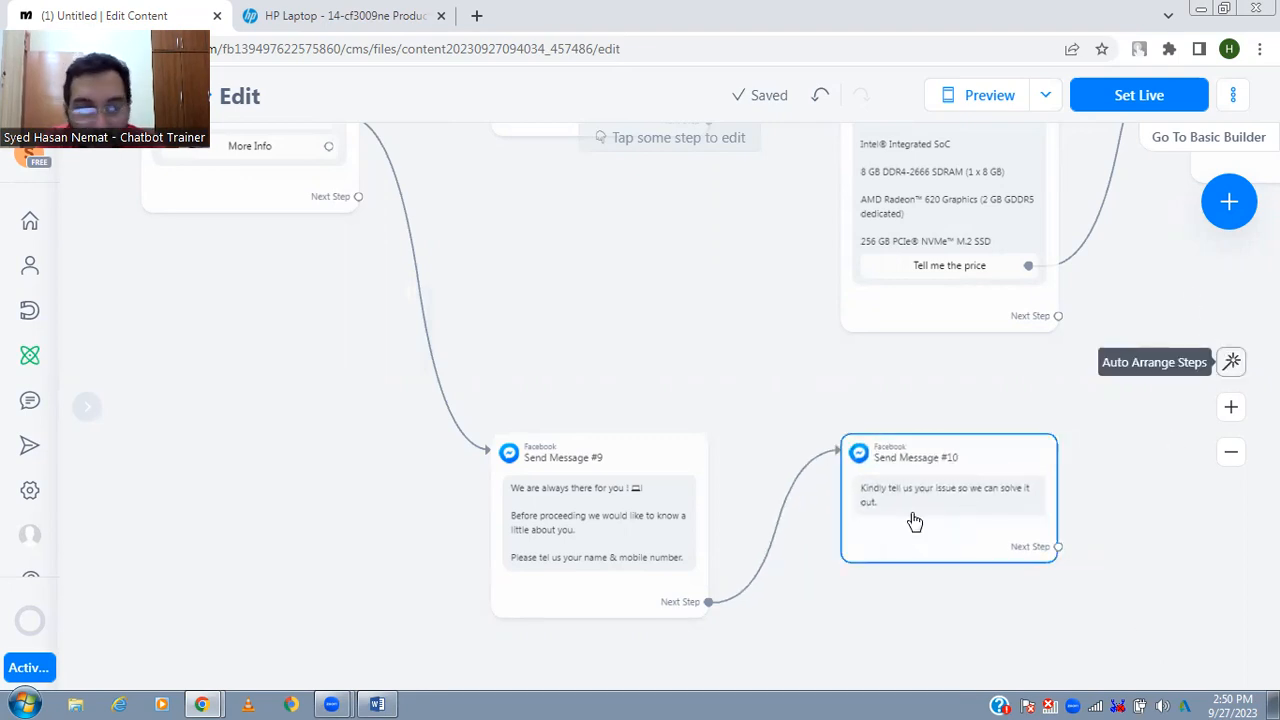
- Add a button titled "What are our Charges" to the repairing message that asks for name and mobile number
{"action": "mouse_move", "coordinate": [705, 518]}
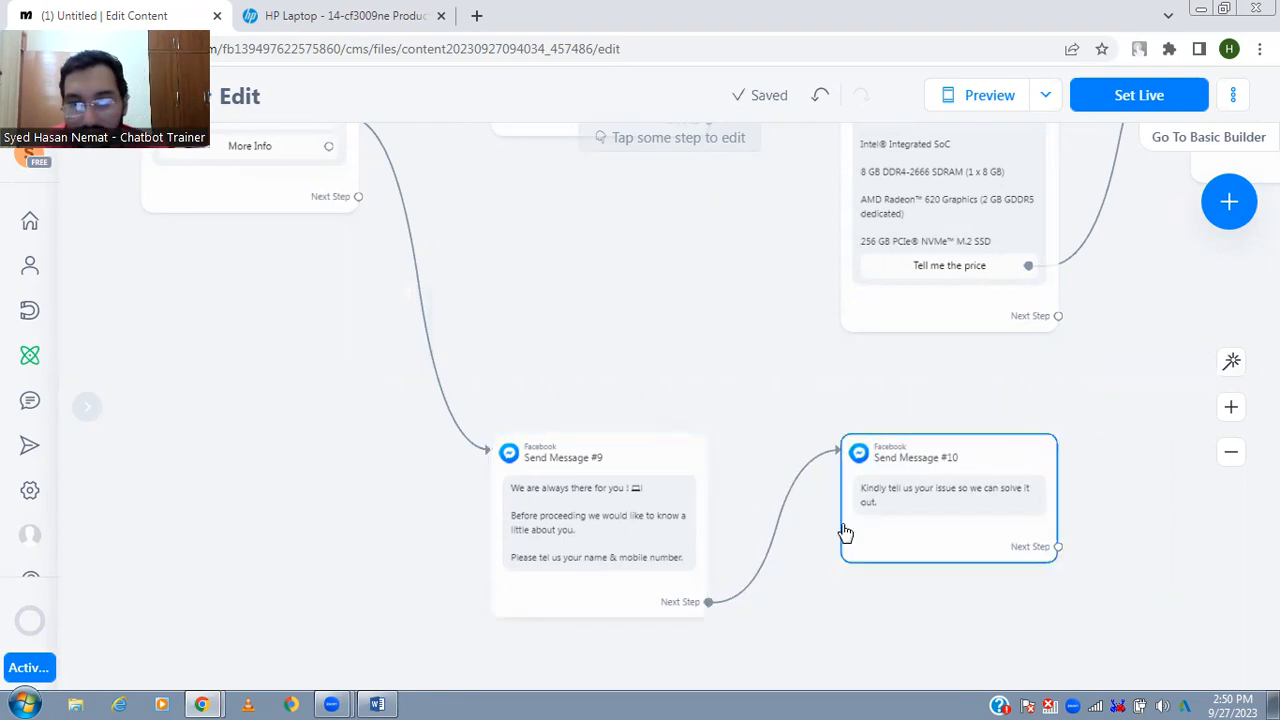
{"action": "mouse_move", "coordinate": [878, 535]}
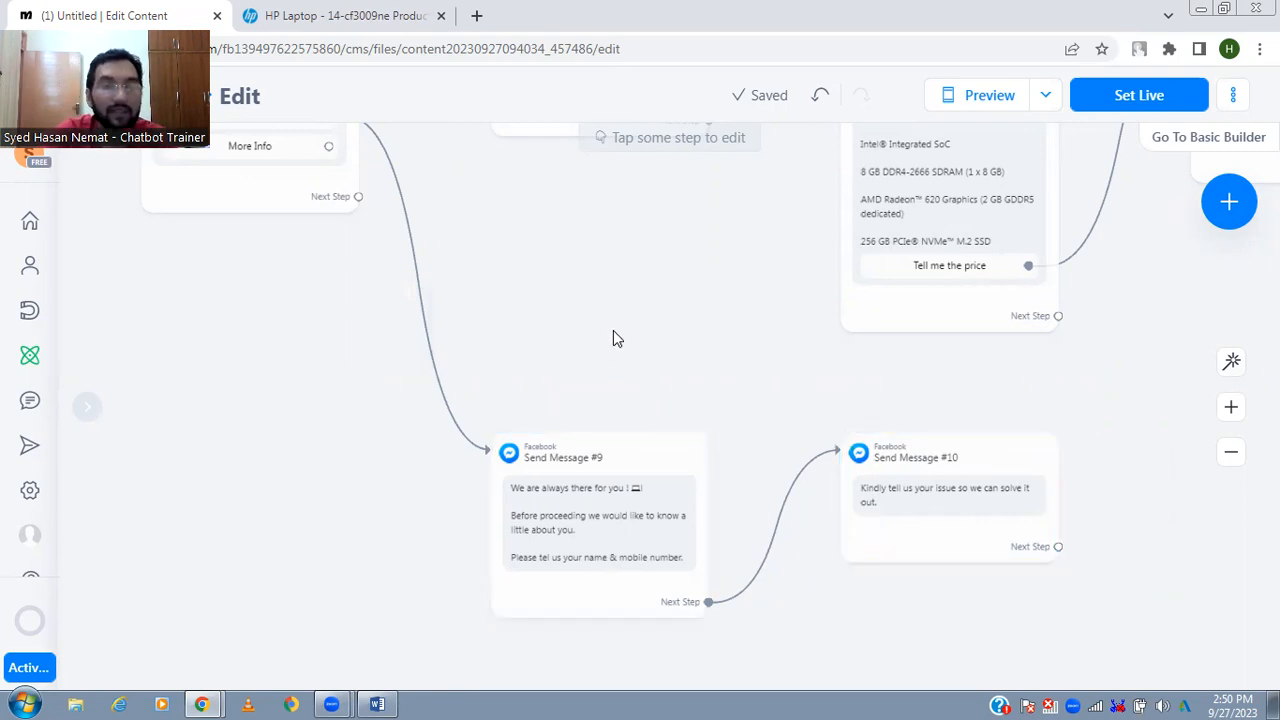
{"action": "left_click", "coordinate": [637, 528]}
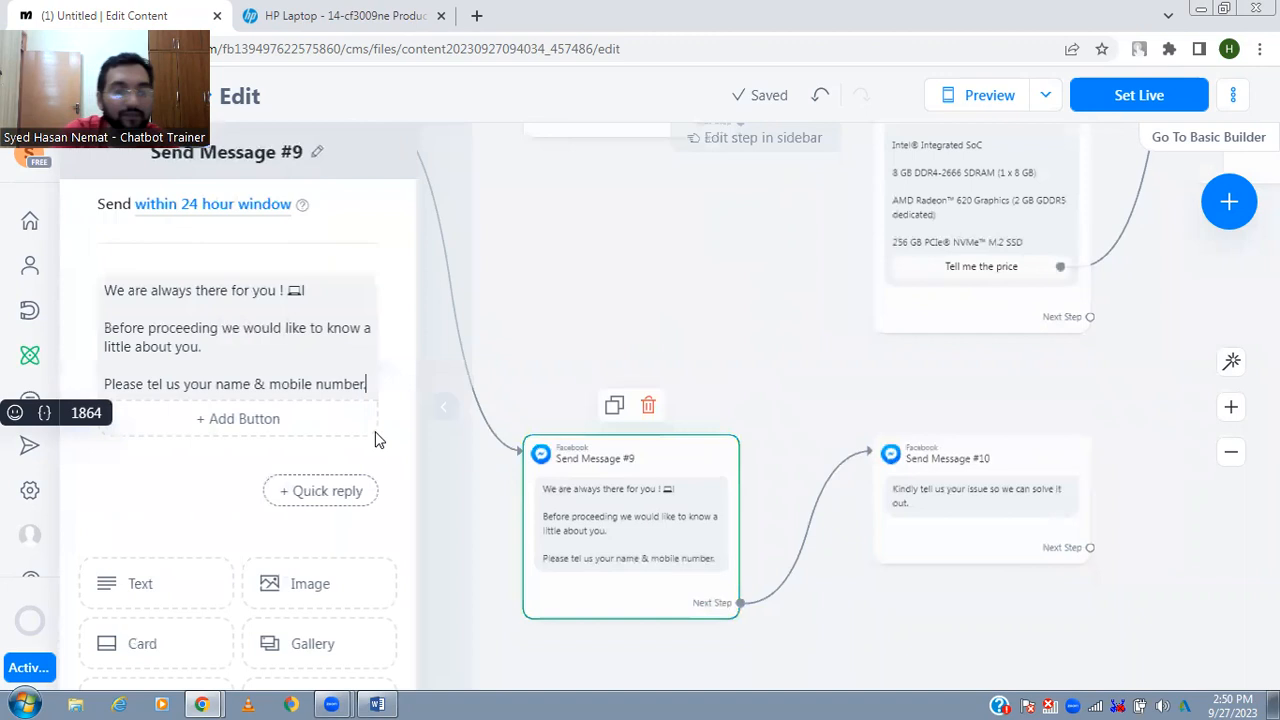
{"action": "left_click", "coordinate": [223, 419]}
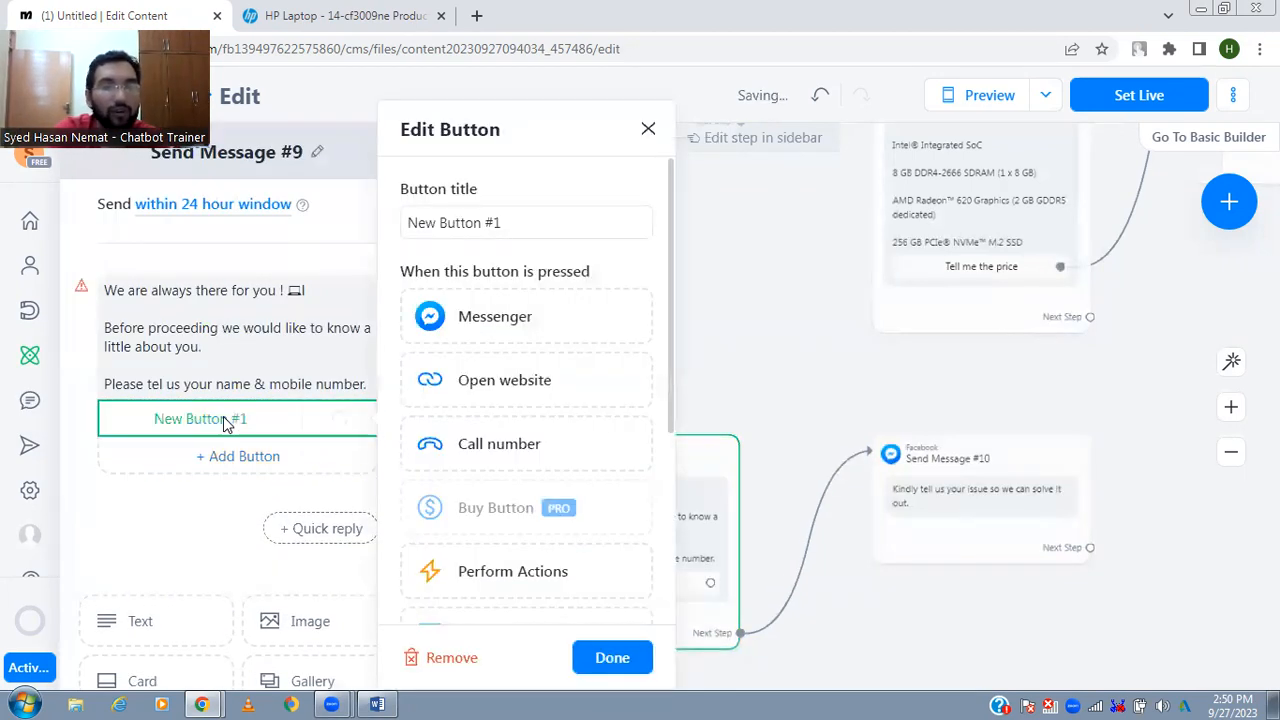
{"action": "type", "text": "What are our Charges"}
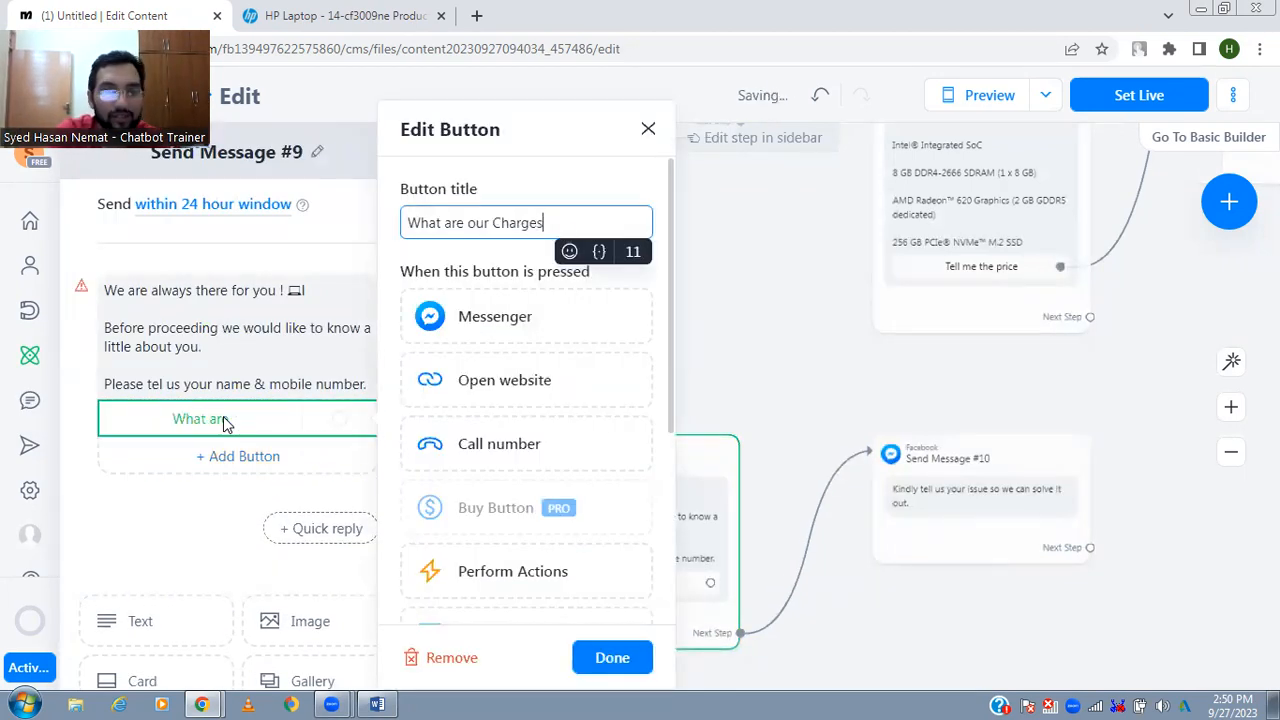
{"action": "left_click", "coordinate": [724, 395]}
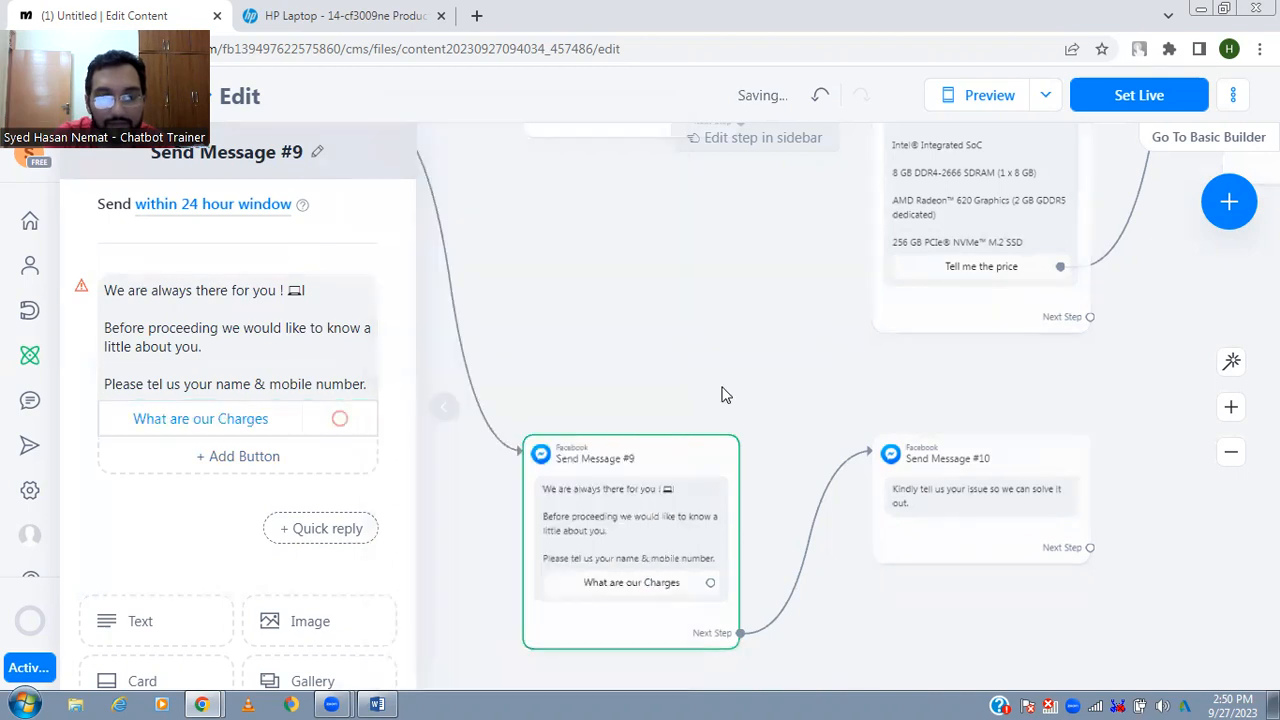
- Connect the "What are our Charges" button to a new Messenger message reading "Our Charges start from 1,000 Rs."
{"action": "left_click", "coordinate": [710, 582]}
{"action": "left_click", "coordinate": [860, 640]}
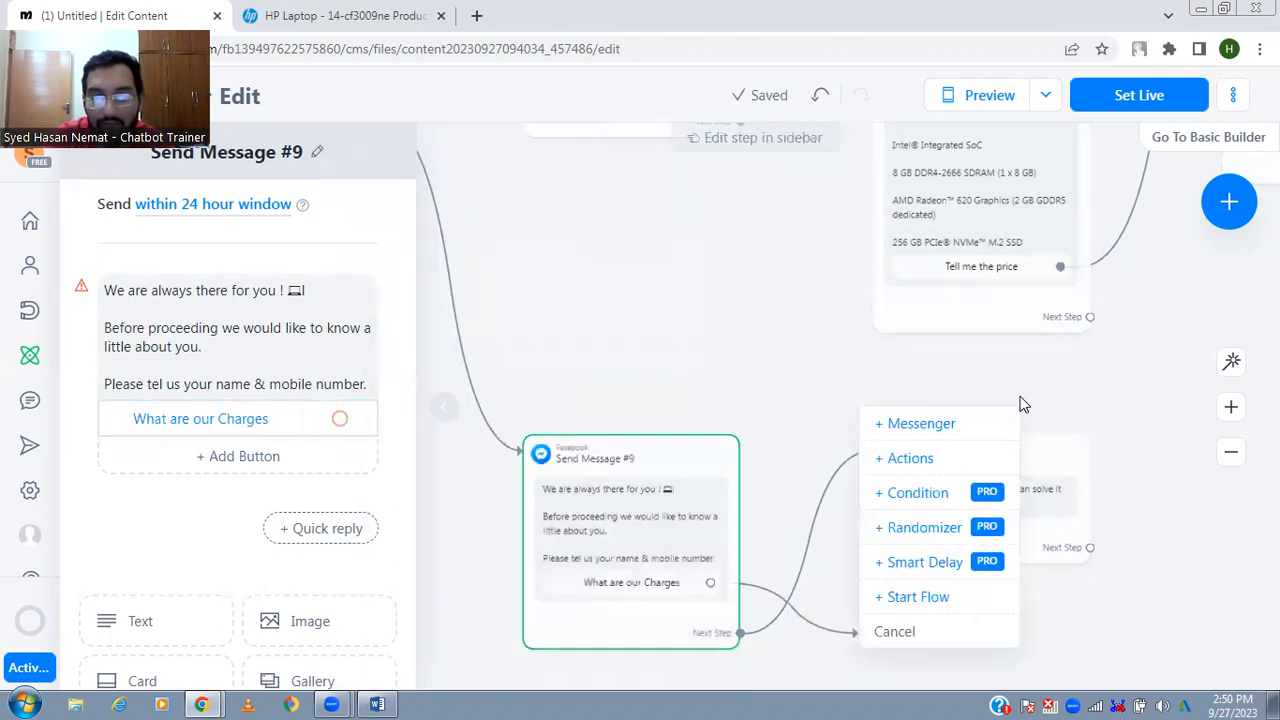
{"action": "left_click", "coordinate": [1000, 423]}
{"action": "type", "text": "Our Charg"}
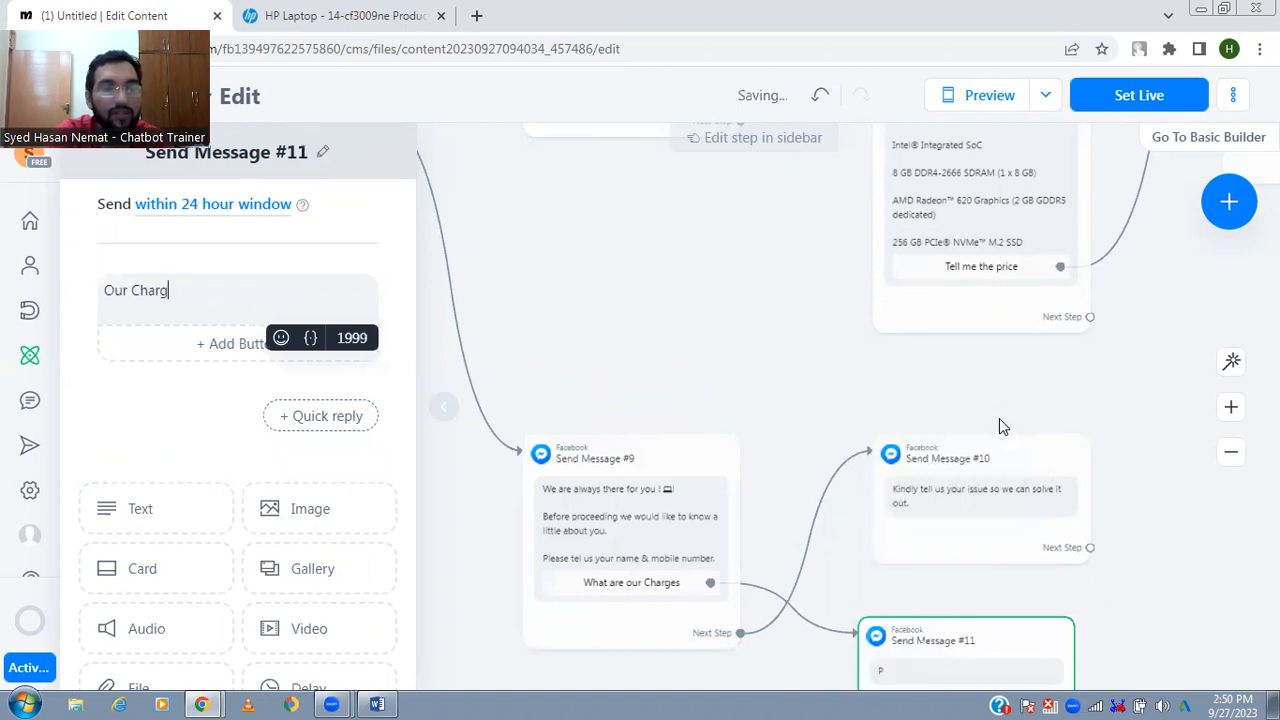
{"action": "type", "text": "es"}
{"action": "left_click", "coordinate": [999, 426]}
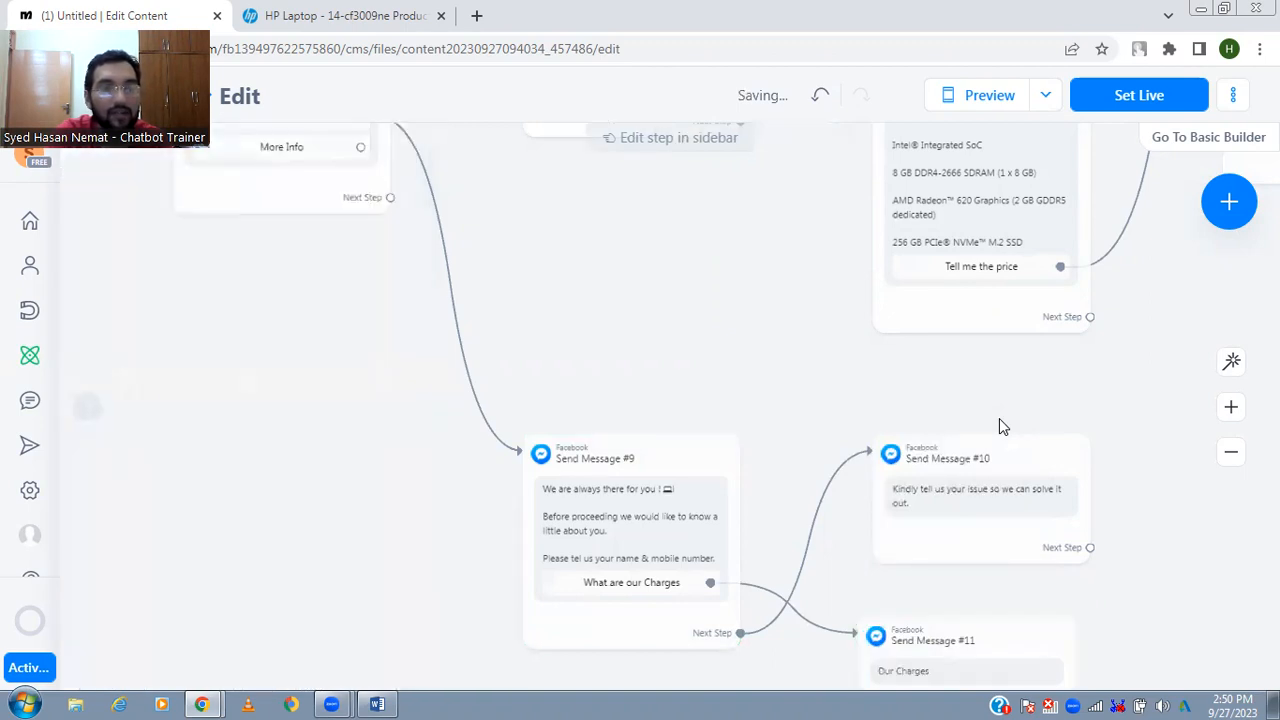
{"action": "left_click", "coordinate": [982, 680]}
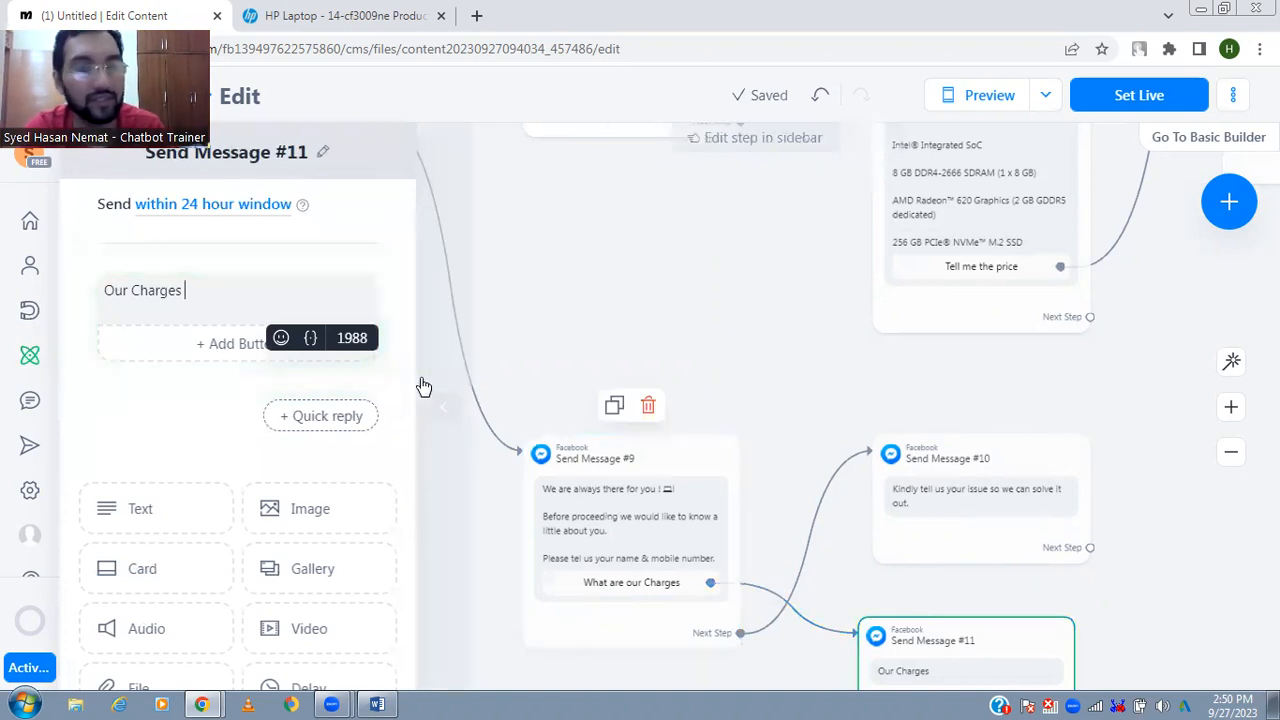
{"action": "type", "text": "start from"}
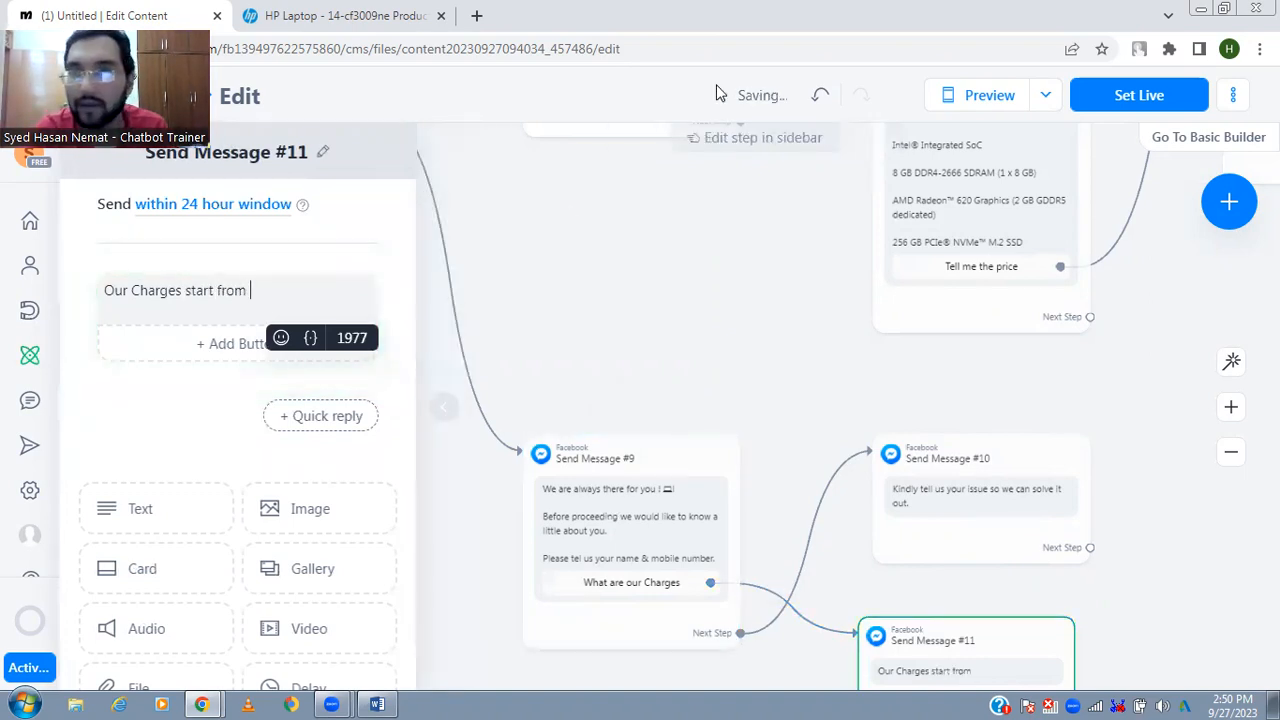
{"action": "left_click", "coordinate": [316, 290]}
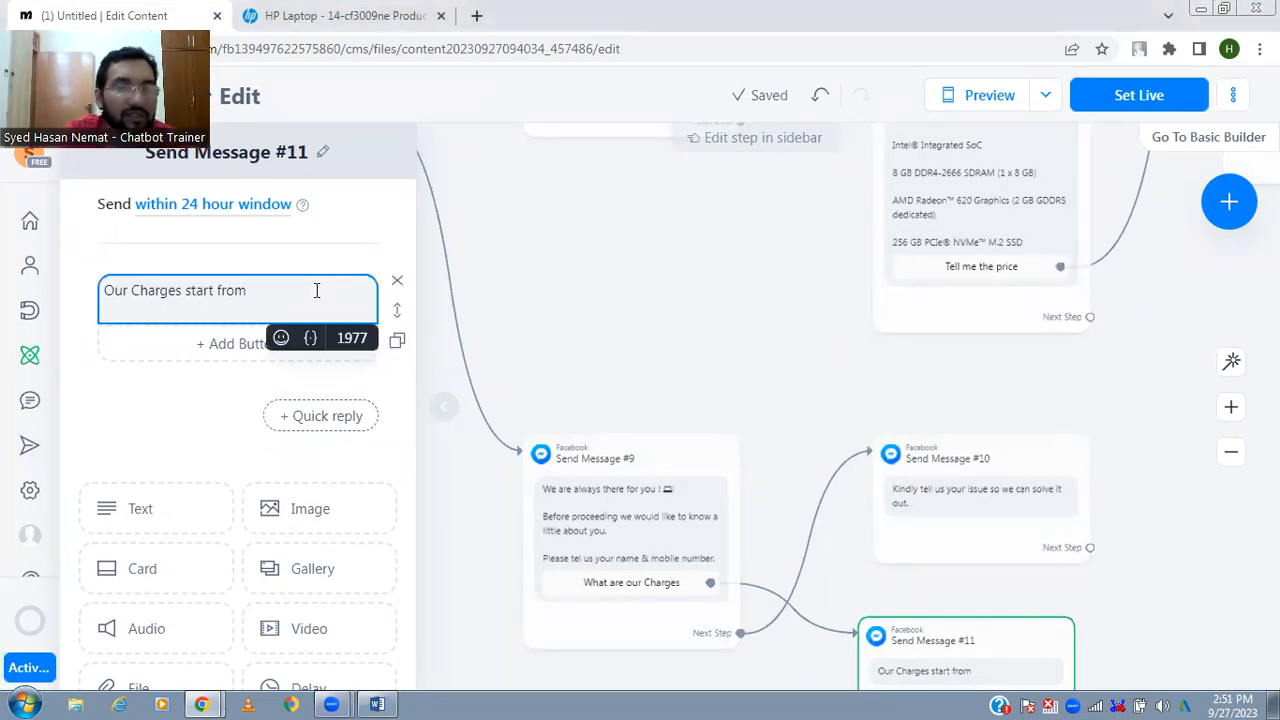
{"action": "type", "text": "1,000 RS"}
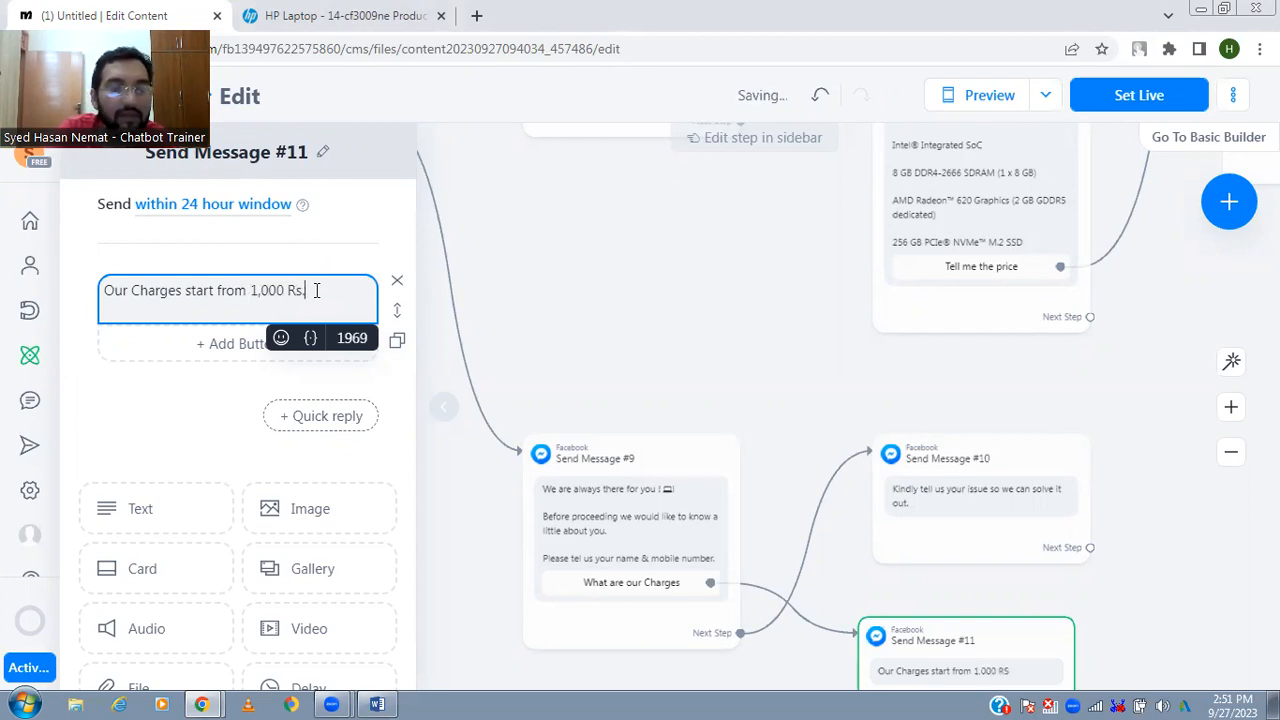
- Add "Please note that charges depends upon the work." to the charges message after a blank line
{"action": "key", "text": "Return"}
{"action": "key", "text": "Return"}
{"action": "type", "text": "Please note that "}
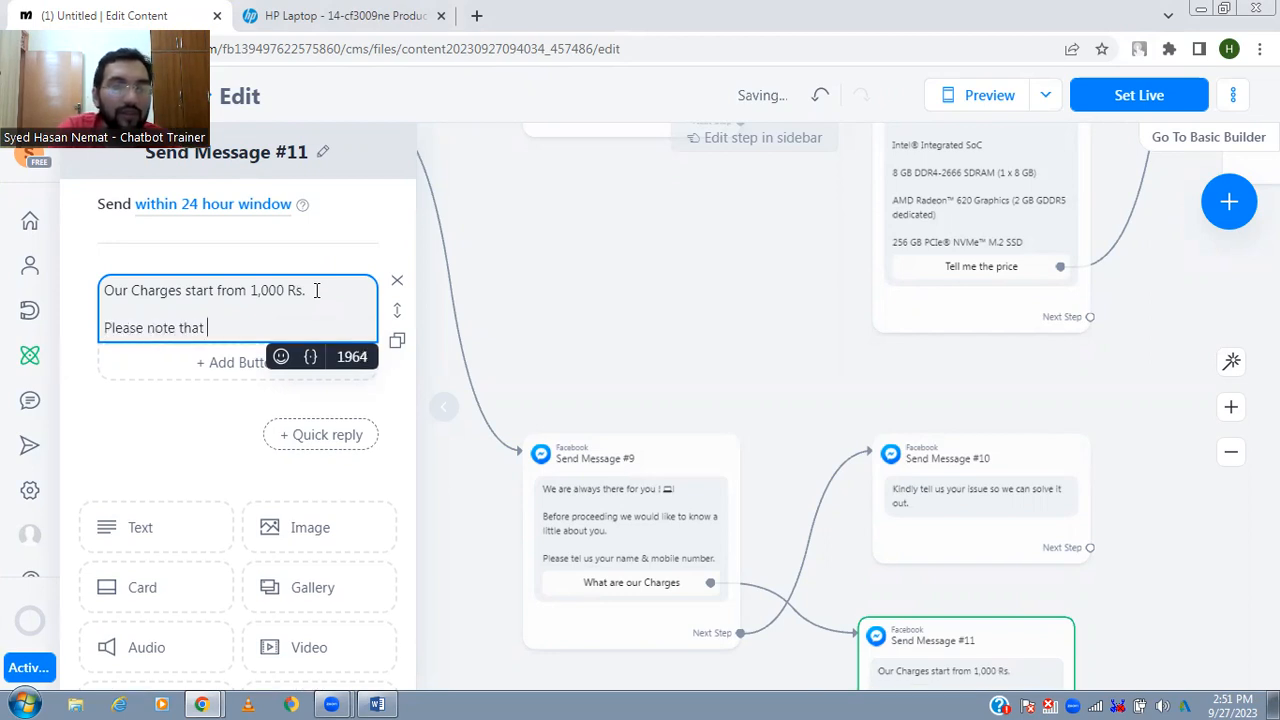
{"action": "type", "text": "charges dema"}
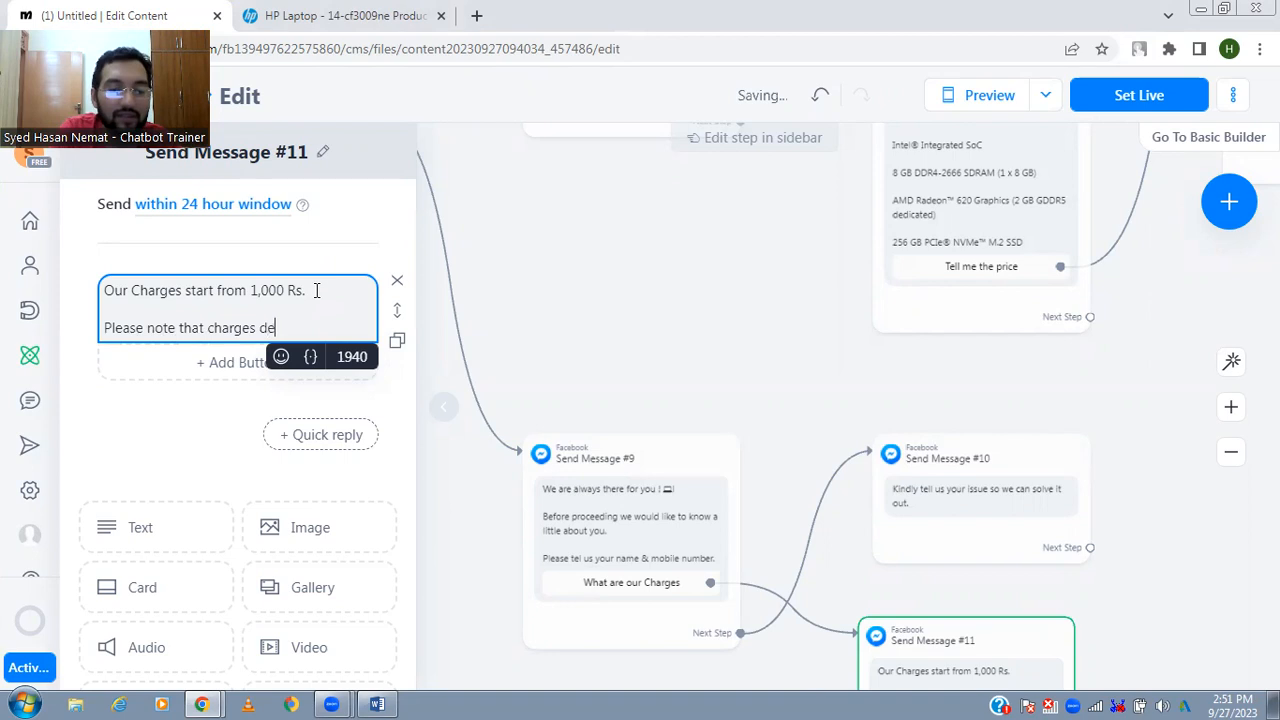
{"action": "key", "text": "BackSpace"}
{"action": "key", "text": "BackSpace"}
{"action": "type", "text": "pends "}
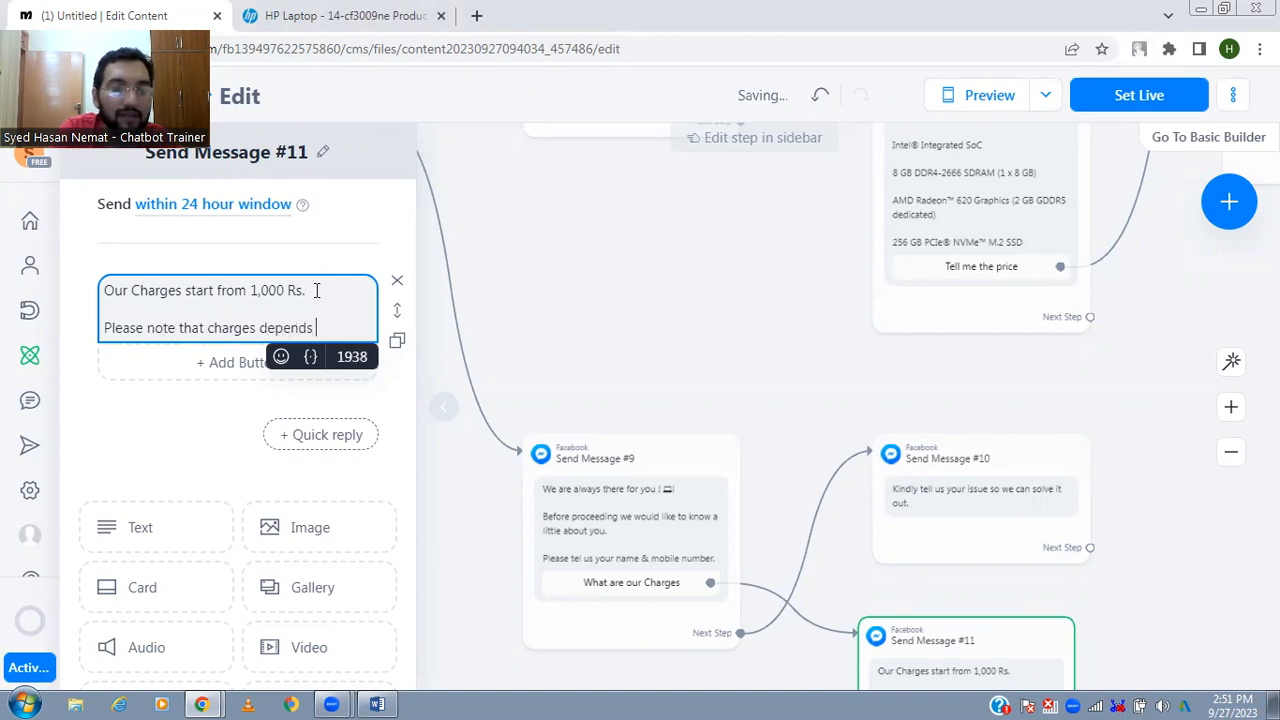
{"action": "type", "text": "upon the"}
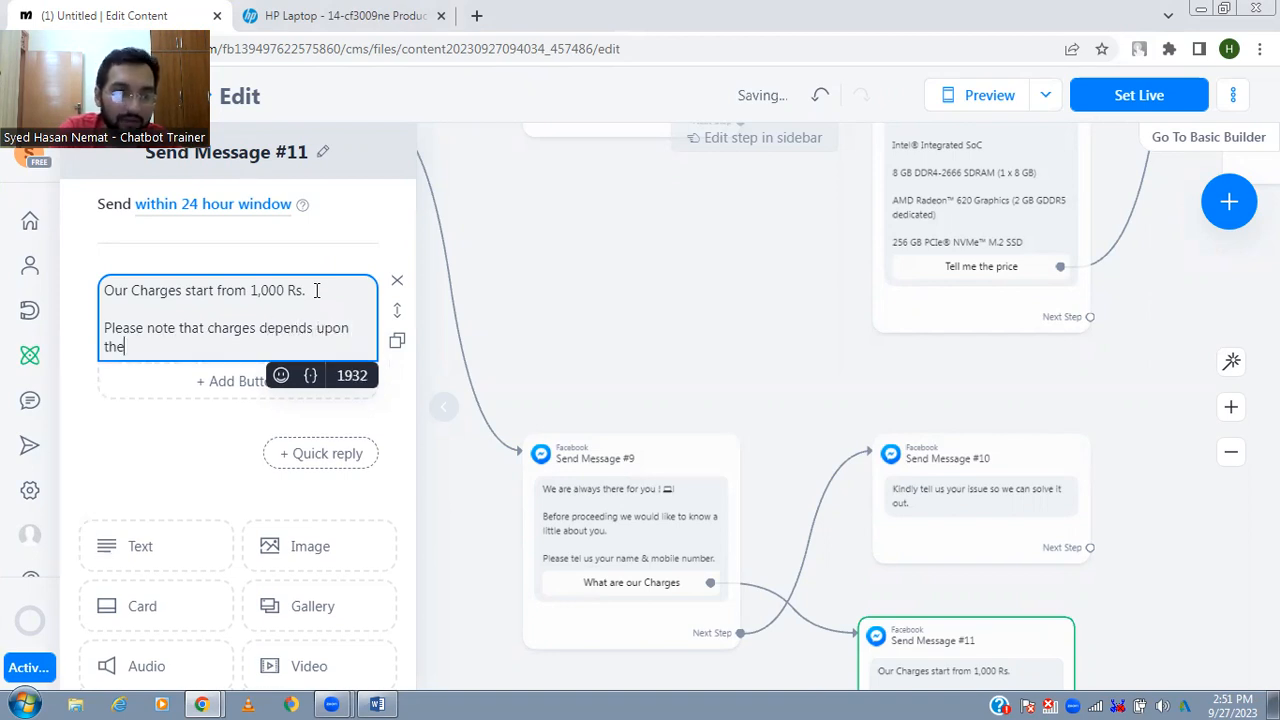
{"action": "type", "text": " work."}
{"action": "left_click", "coordinate": [667, 360]}
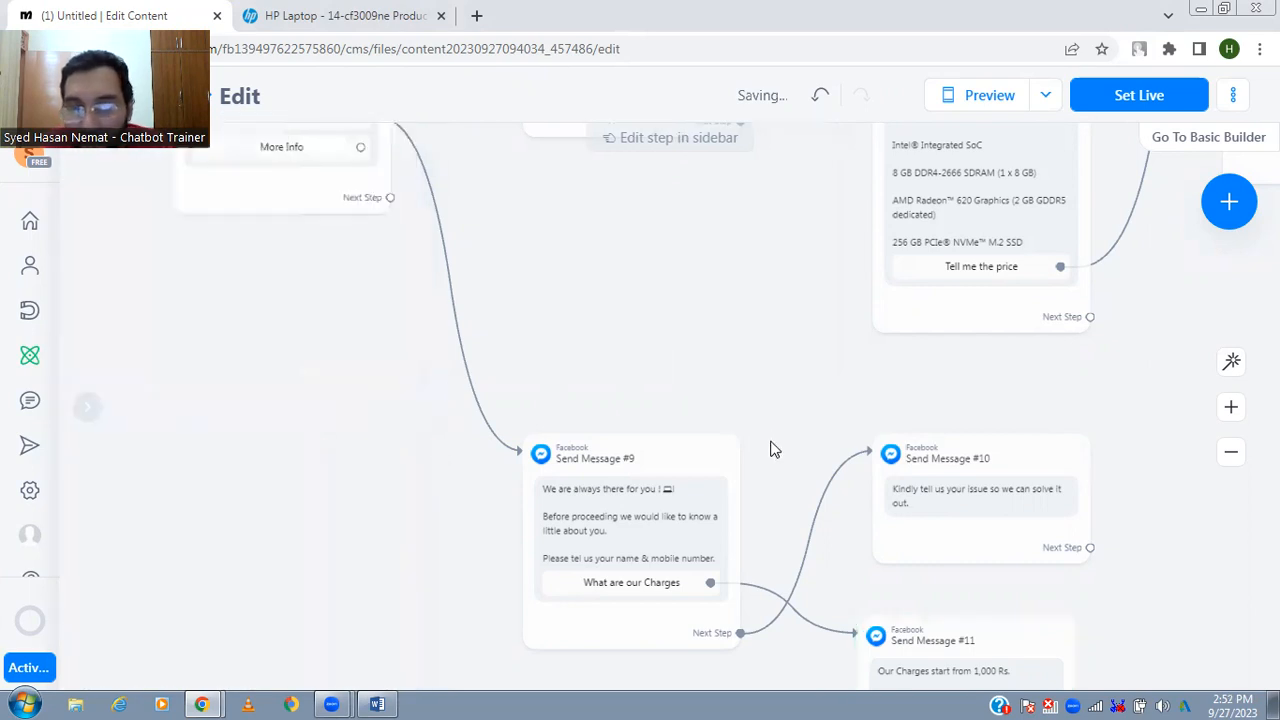
- Auto-arrange the flow so the charges and issue messages are laid out beside the repairing message
{"action": "left_click", "coordinate": [1232, 365]}
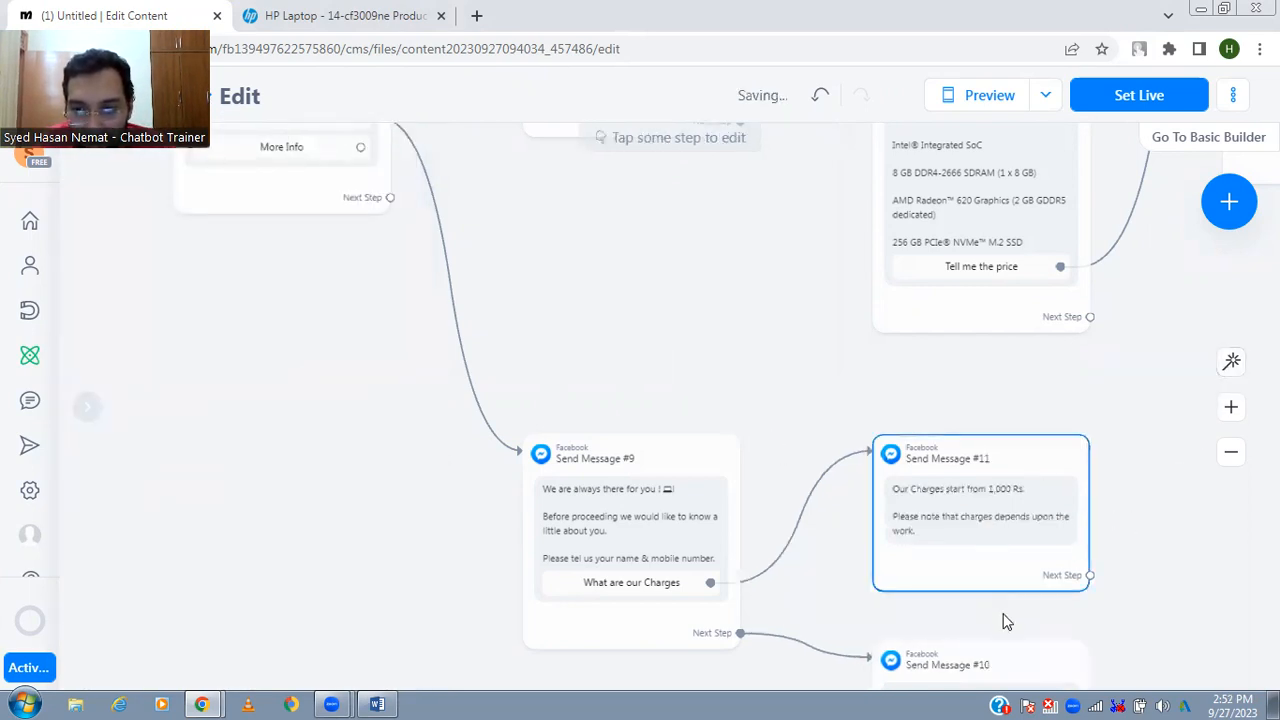
{"action": "left_click_drag", "start_coordinate": [1003, 620], "coordinate": [953, 495]}
{"action": "mouse_move", "coordinate": [928, 591]}
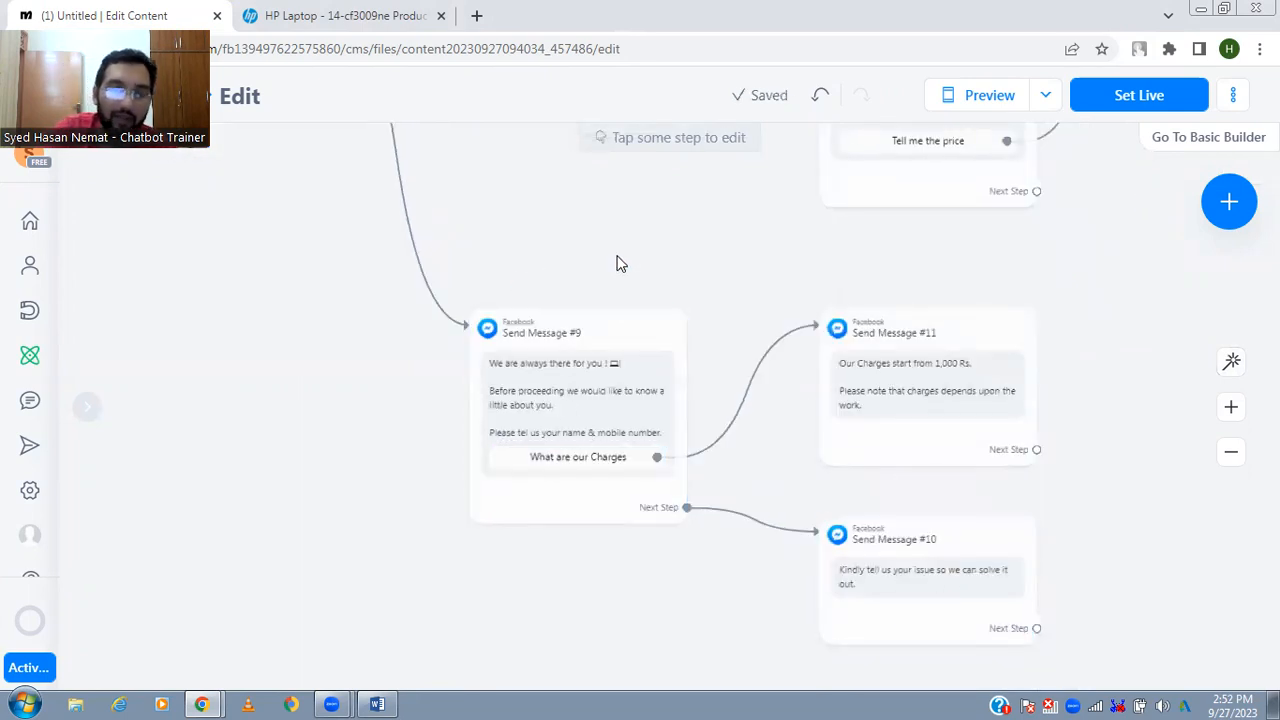
- Connect the menu's More Info button to a new Messenger message beginning "We are working in this field from past 20 years."
{"action": "left_click_drag", "start_coordinate": [549, 205], "coordinate": [754, 380]}
{"action": "left_click_drag", "start_coordinate": [541, 185], "coordinate": [604, 281]}
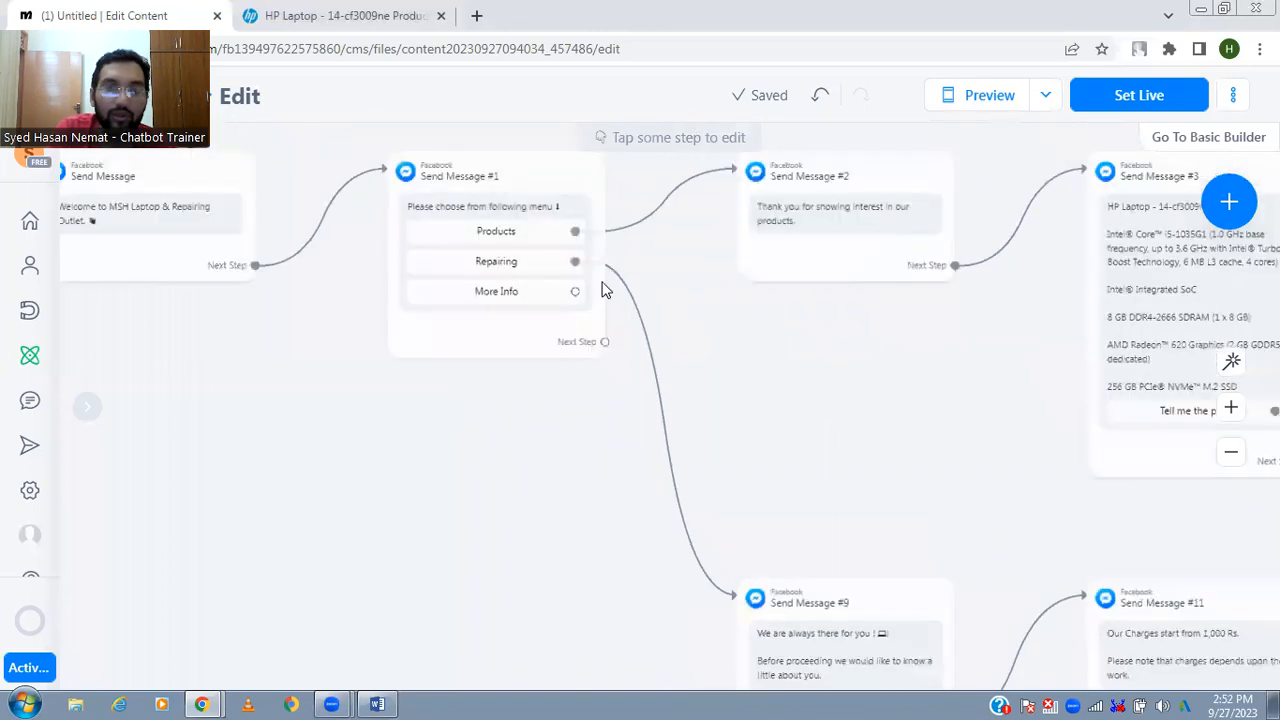
{"action": "left_click_drag", "start_coordinate": [740, 395], "coordinate": [718, 347]}
{"action": "left_click_drag", "start_coordinate": [558, 254], "coordinate": [808, 336]}
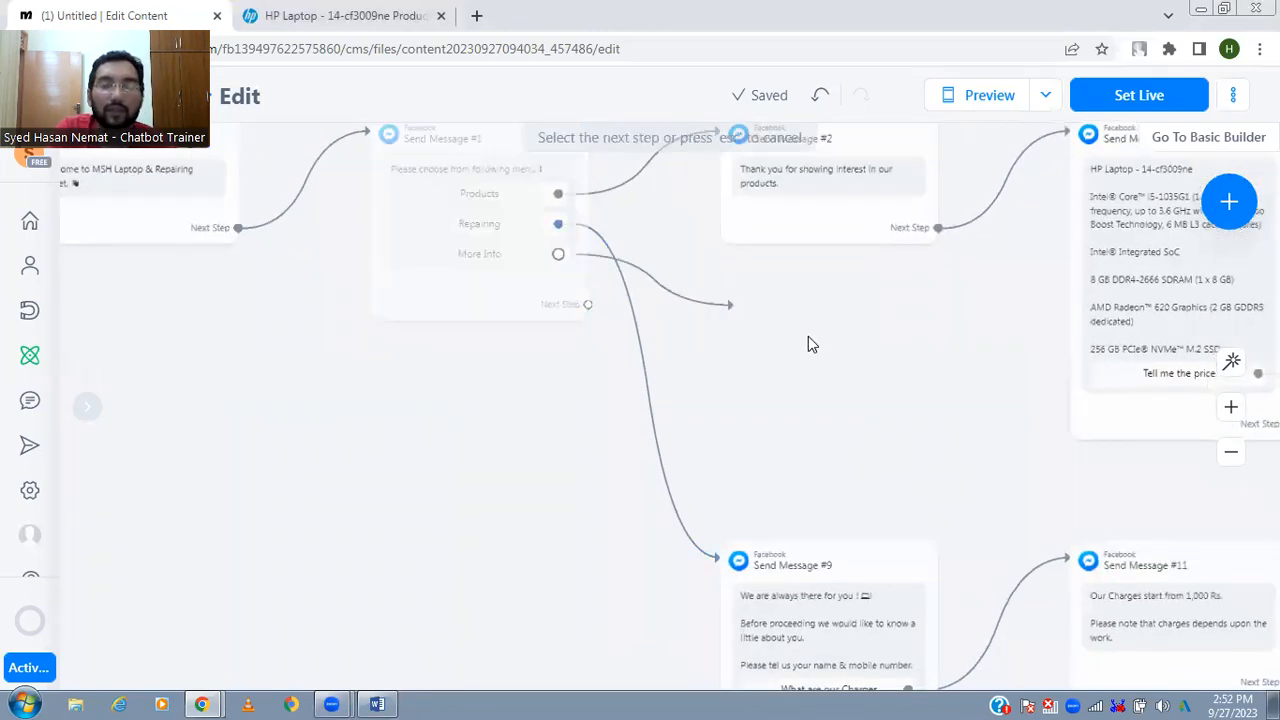
{"action": "left_click", "coordinate": [905, 358]}
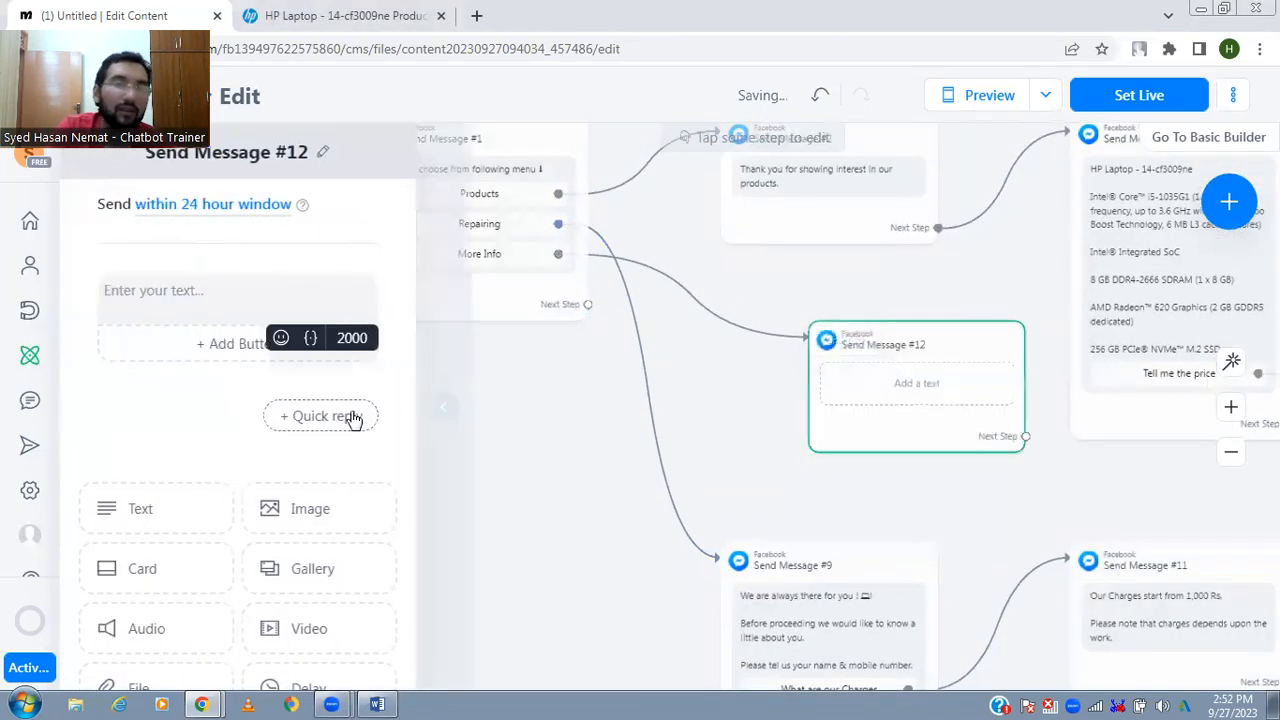
{"action": "type", "text": "We are"}
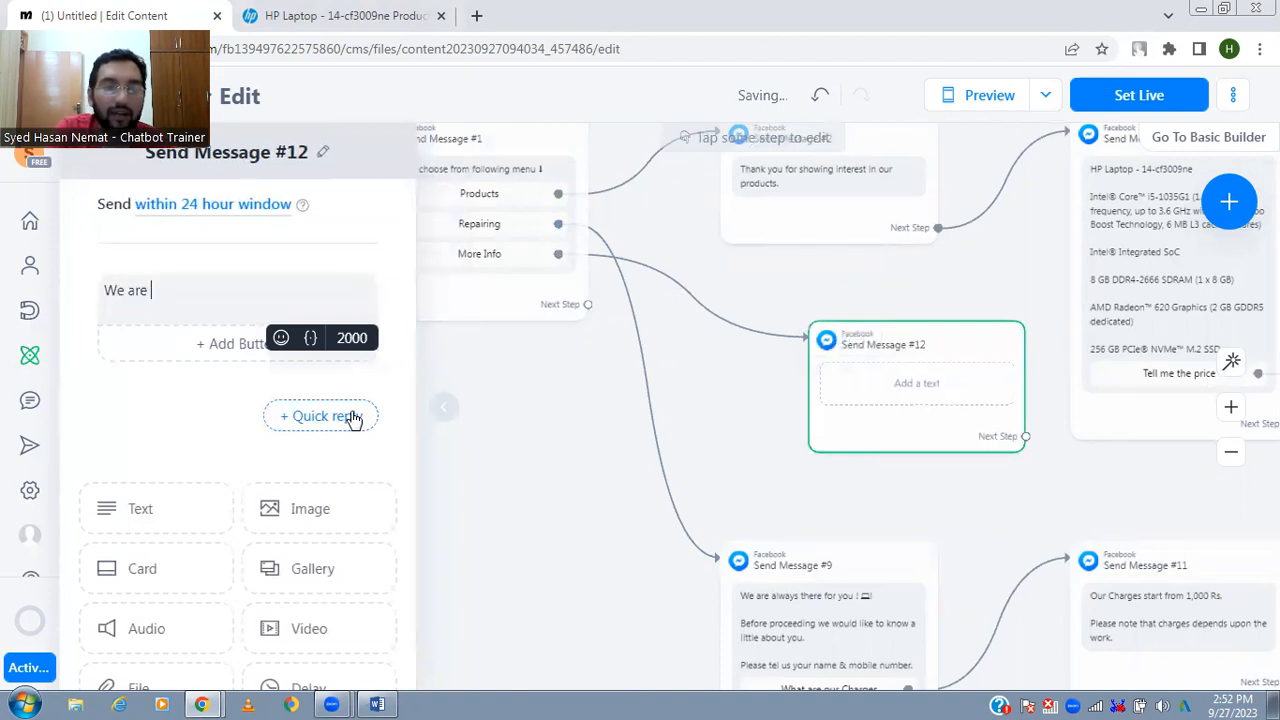
{"action": "type", "text": " working in this field from past 20"}
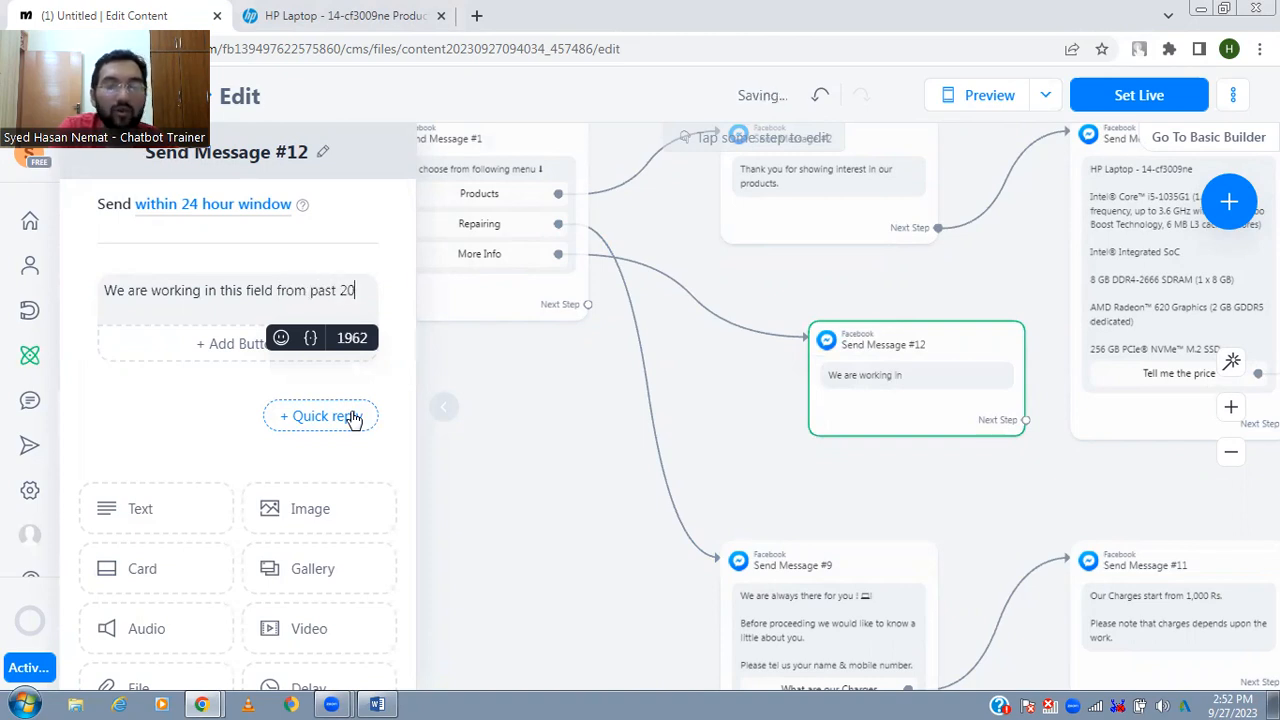
{"action": "type", "text": " years. "}
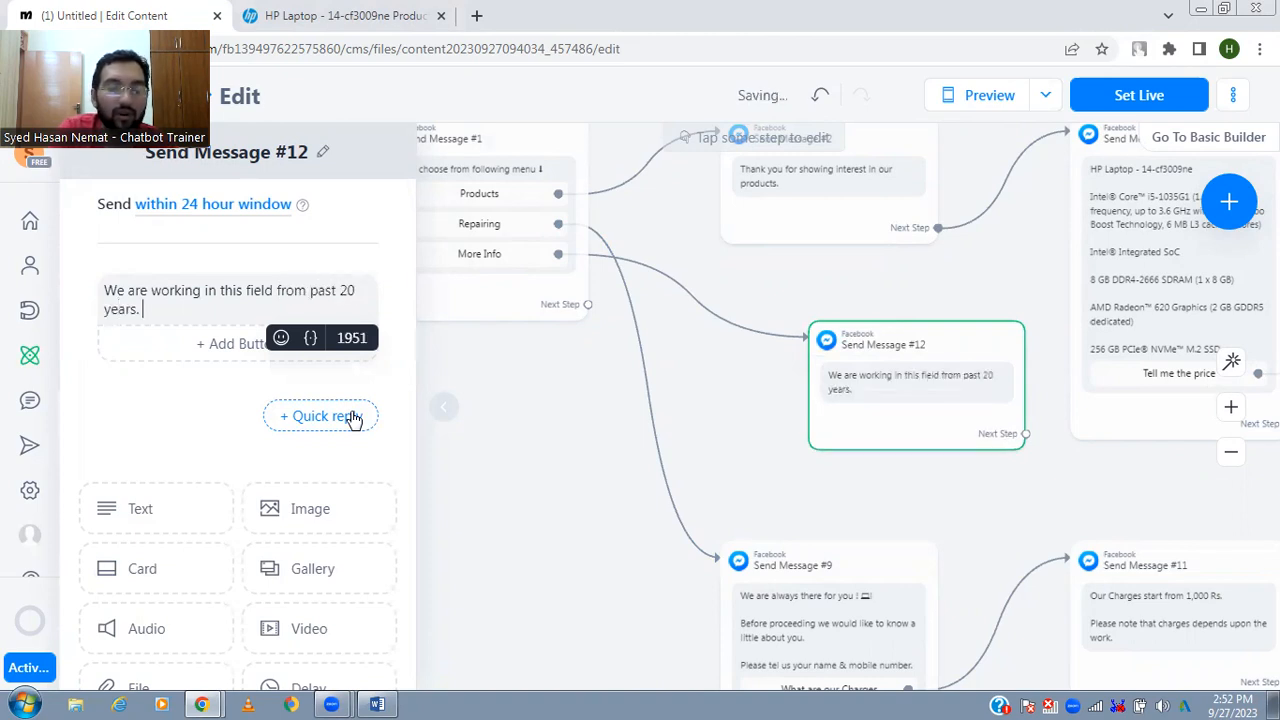
{"action": "type", "text": "Our shop locatio"}
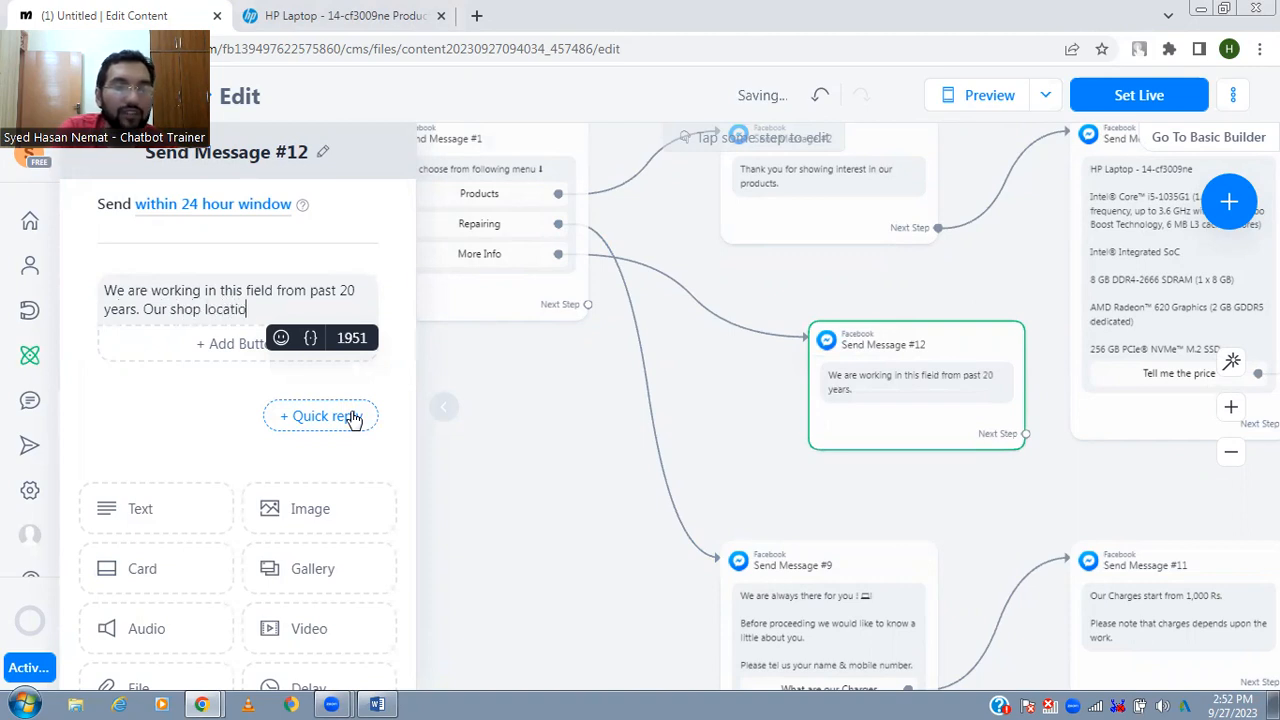
{"action": "type", "text": "n is Scheme 33 "}
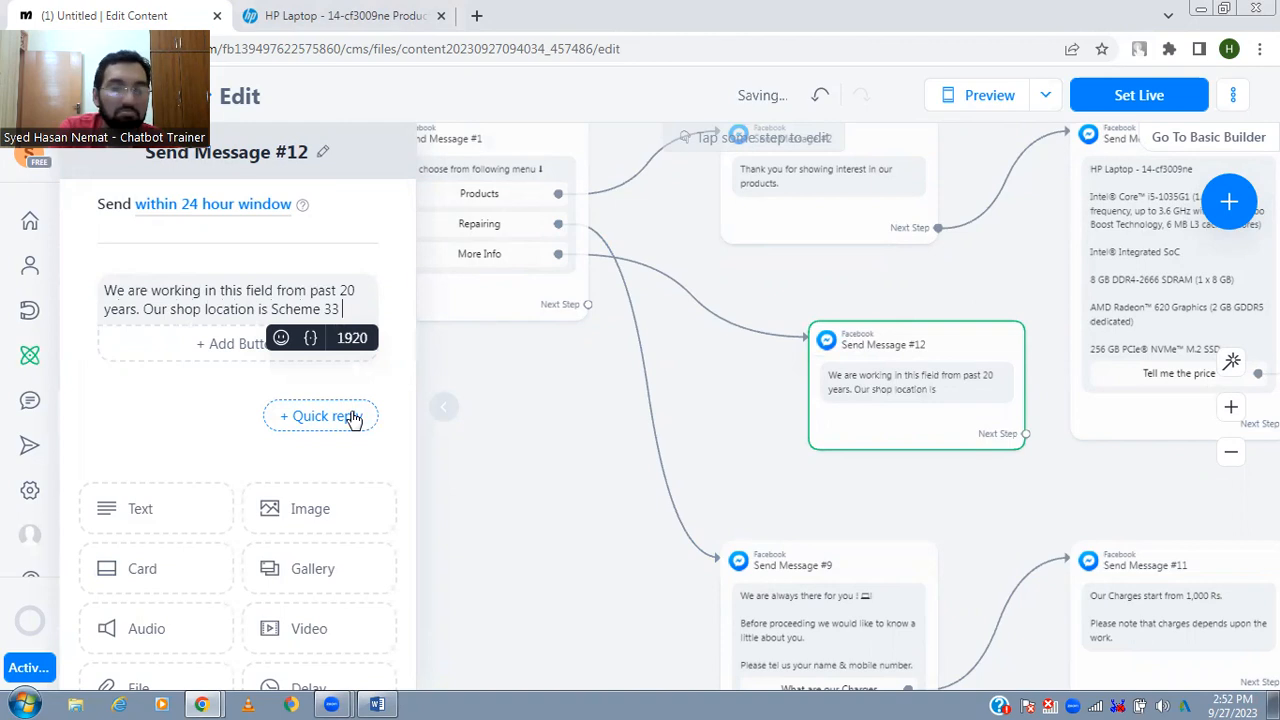
{"action": "type", "text": "Gulzar e Hijr"}
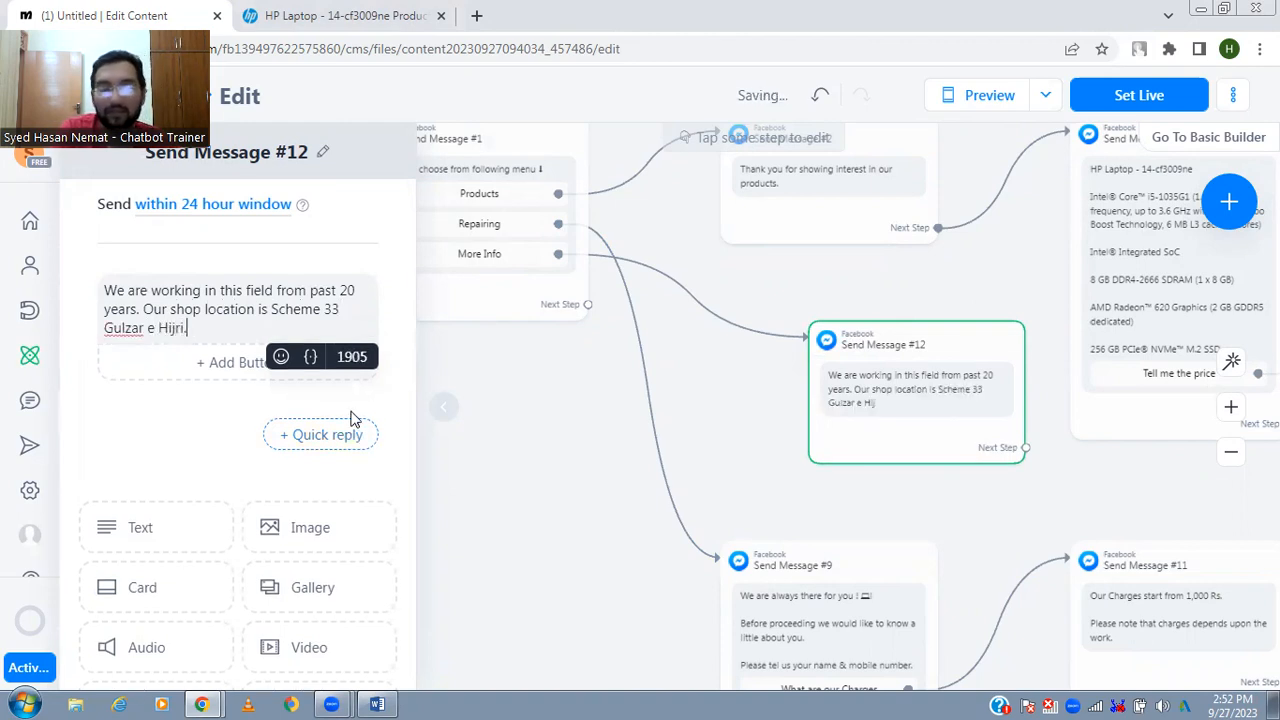
{"action": "type", "text": "i."}
- Complete the More Info message with the sentence "Our shop location is" followed by the shop's address and a full stop
{"action": "key", "text": "BackSpace"}
{"action": "type", "text": ", "}
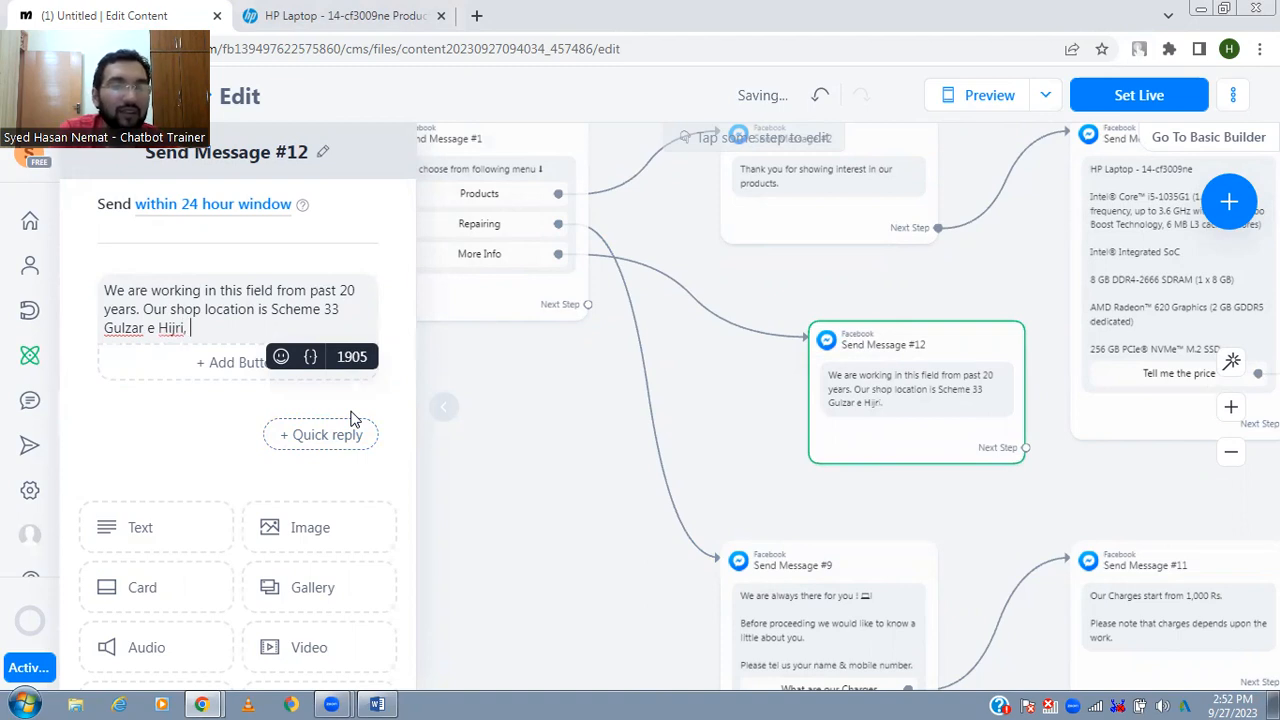
{"action": "type", "text": "Karachi,"}
{"action": "key", "text": "Return"}
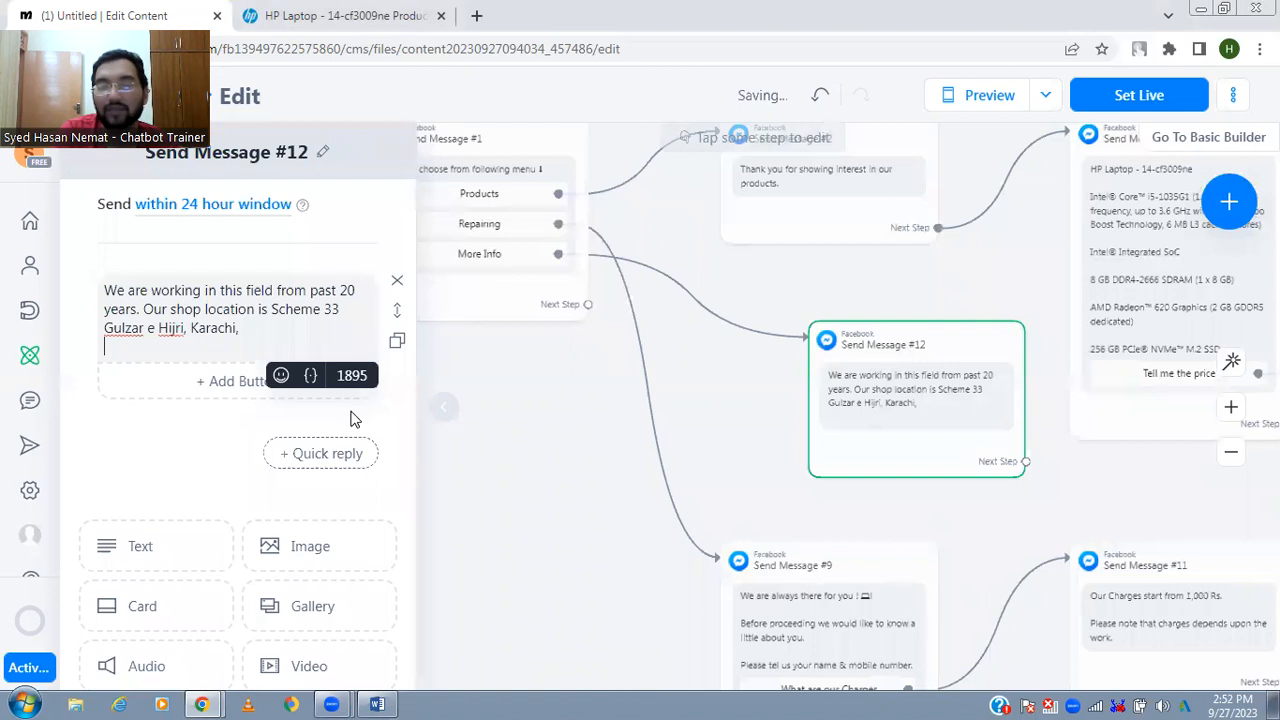
{"action": "key", "text": "Return"}
{"action": "key", "text": "Return"}
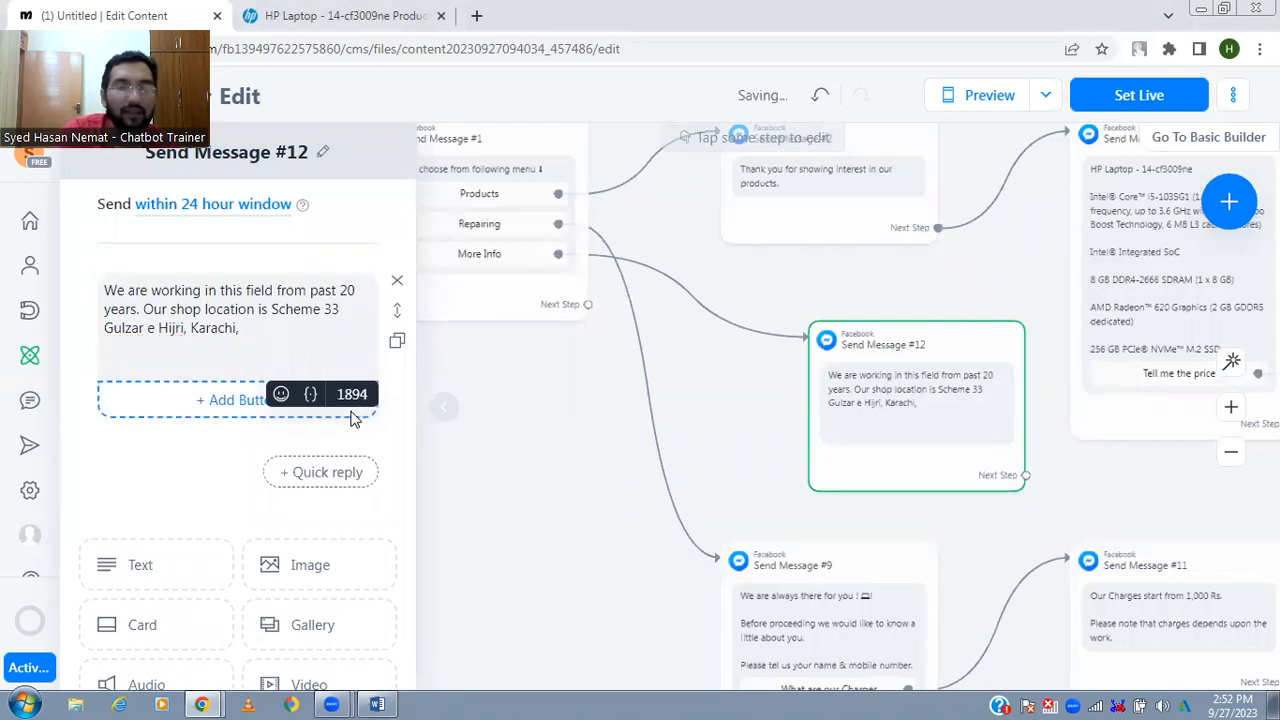
{"action": "key", "text": "BackSpace"}
{"action": "key", "text": "BackSpace"}
{"action": "key", "text": "BackSpace"}
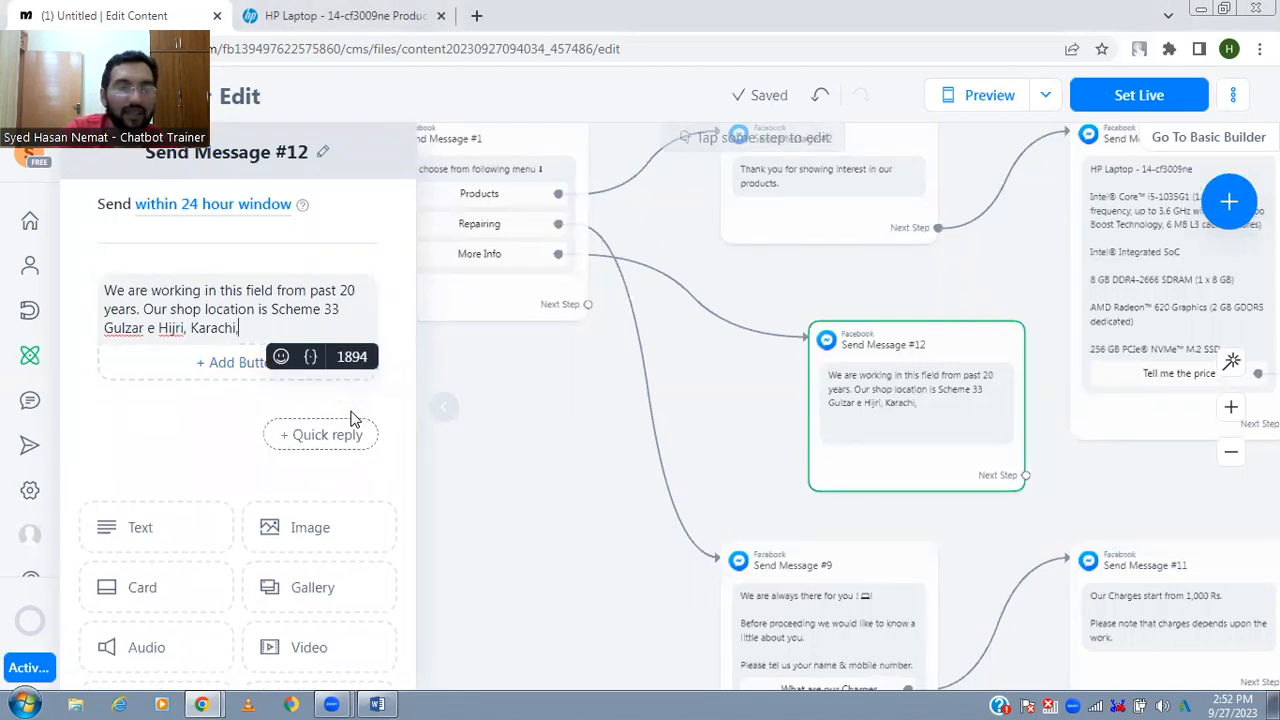
{"action": "type", "text": "."}
- Add two buttons titled "Shop Now" and "Repair Now" to the More Info message
{"action": "left_click", "coordinate": [240, 364]}
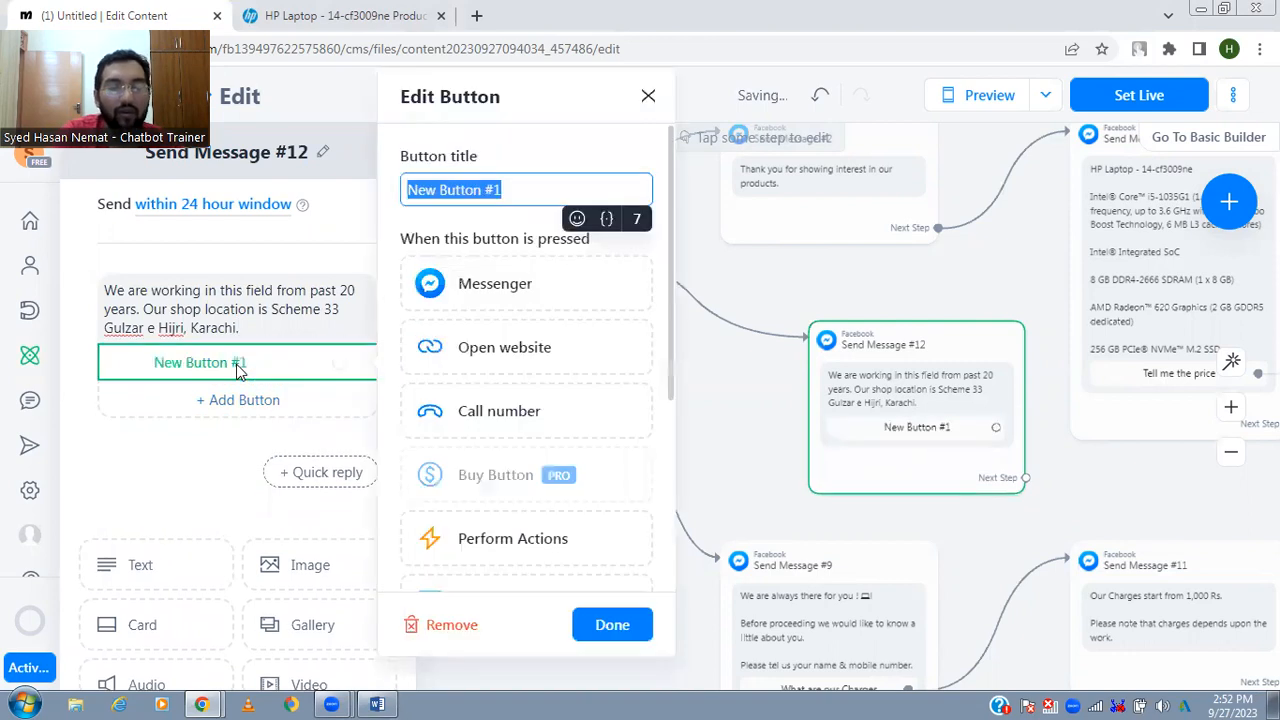
{"action": "type", "text": "C"}
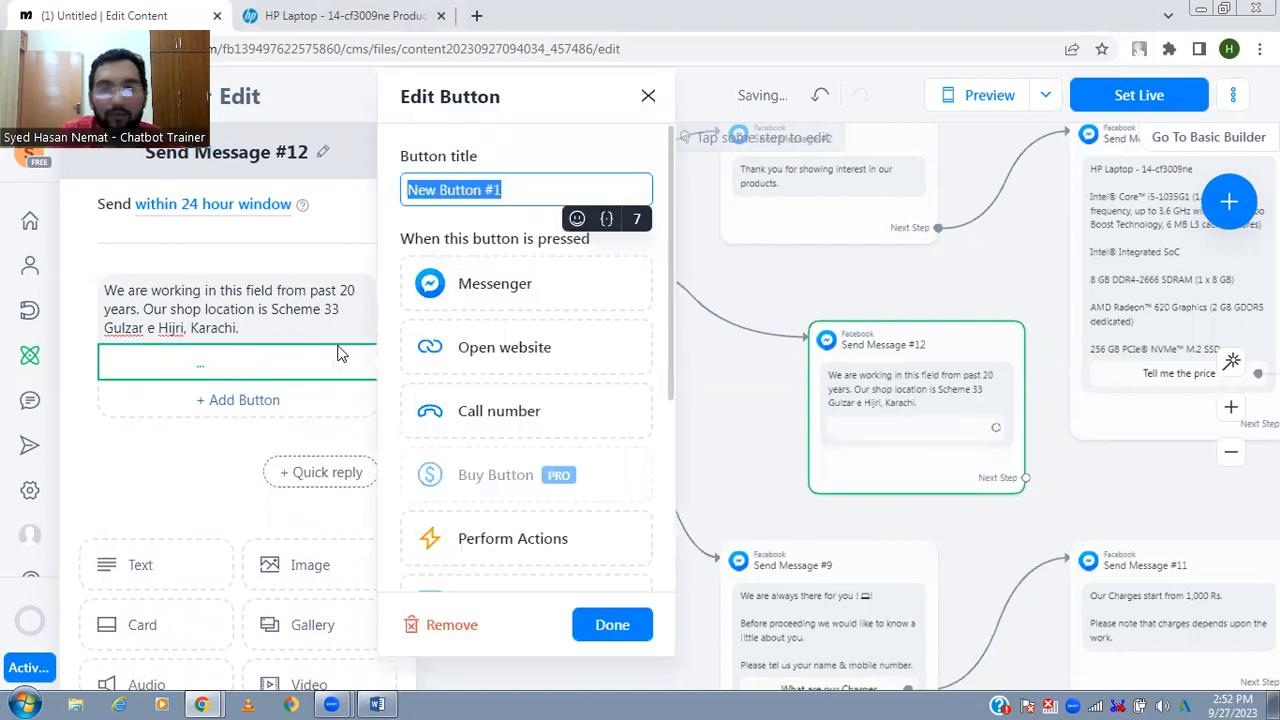
{"action": "key", "text": "BackSpace"}
{"action": "type", "text": "Sh"}
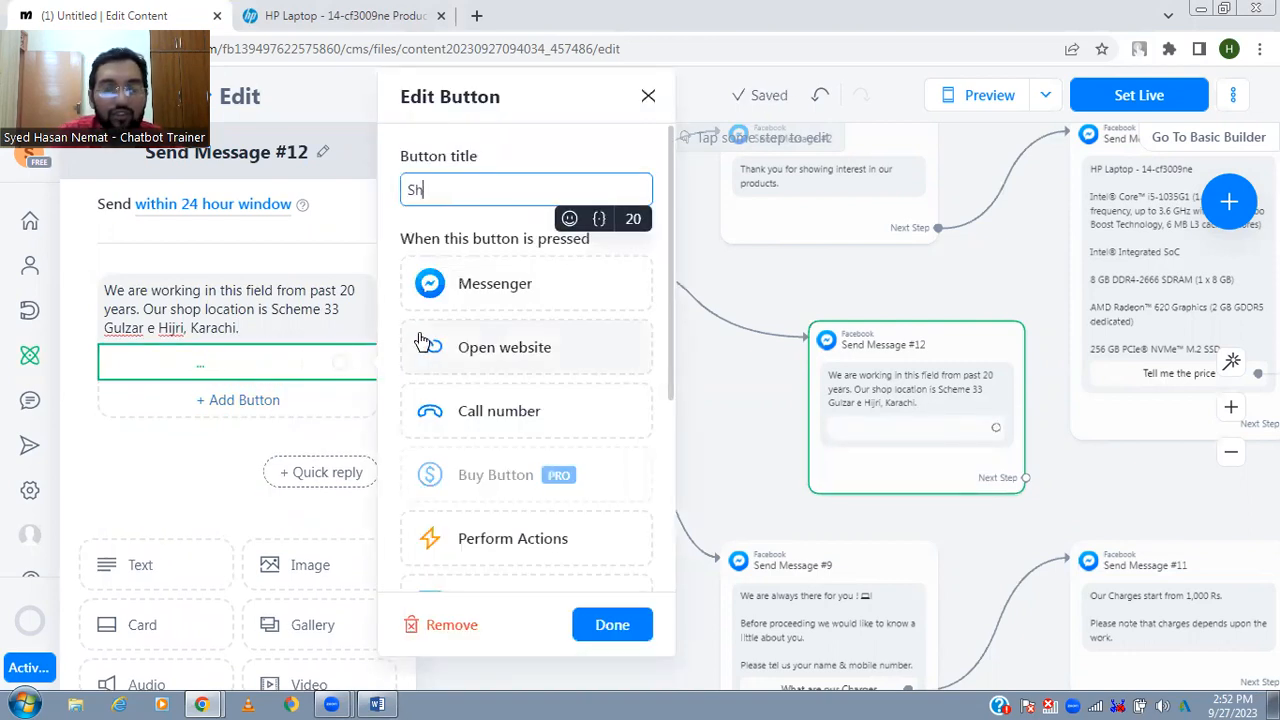
{"action": "left_click", "coordinate": [291, 400]}
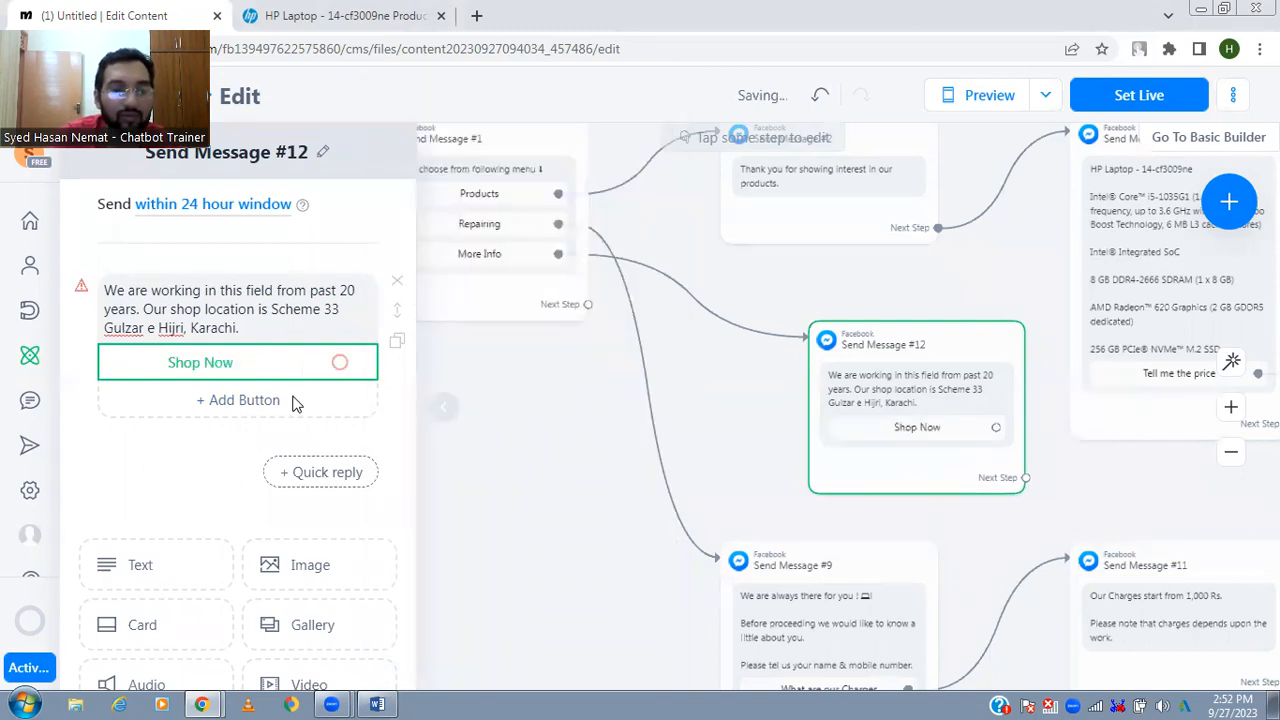
{"action": "left_click", "coordinate": [291, 400]}
{"action": "type", "text": "Repair Now"}
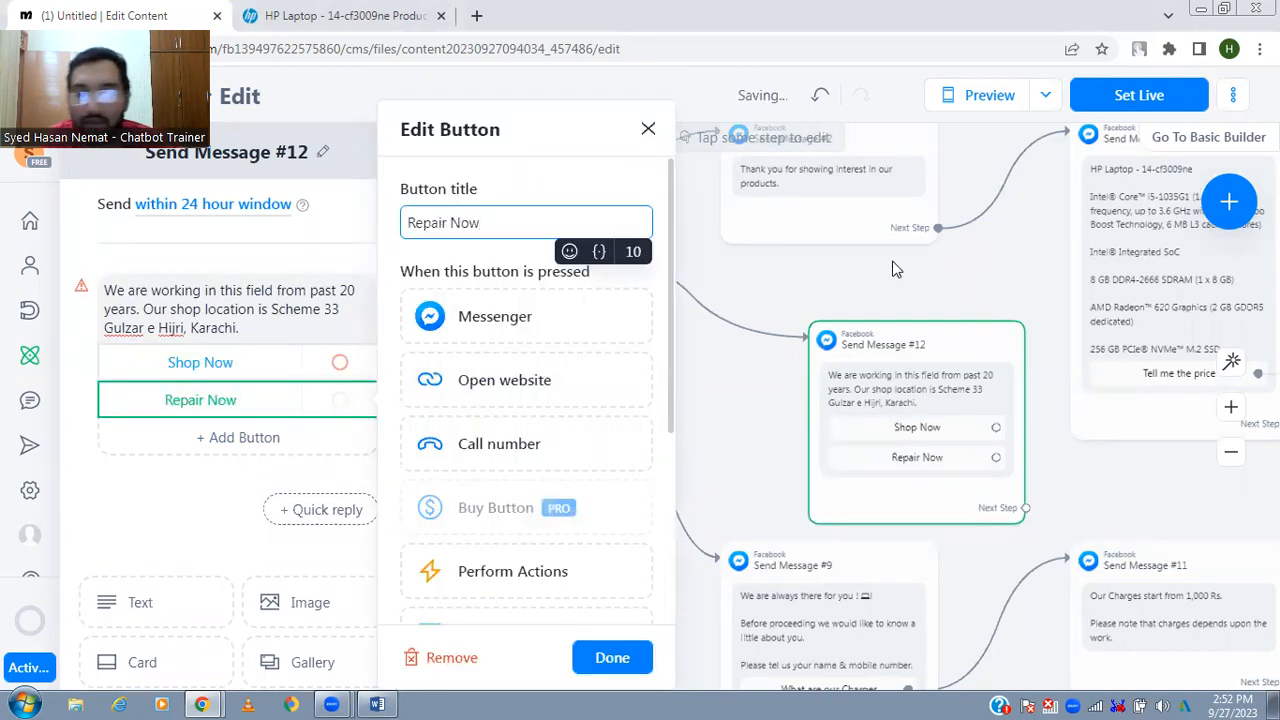
{"action": "left_click", "coordinate": [950, 269]}
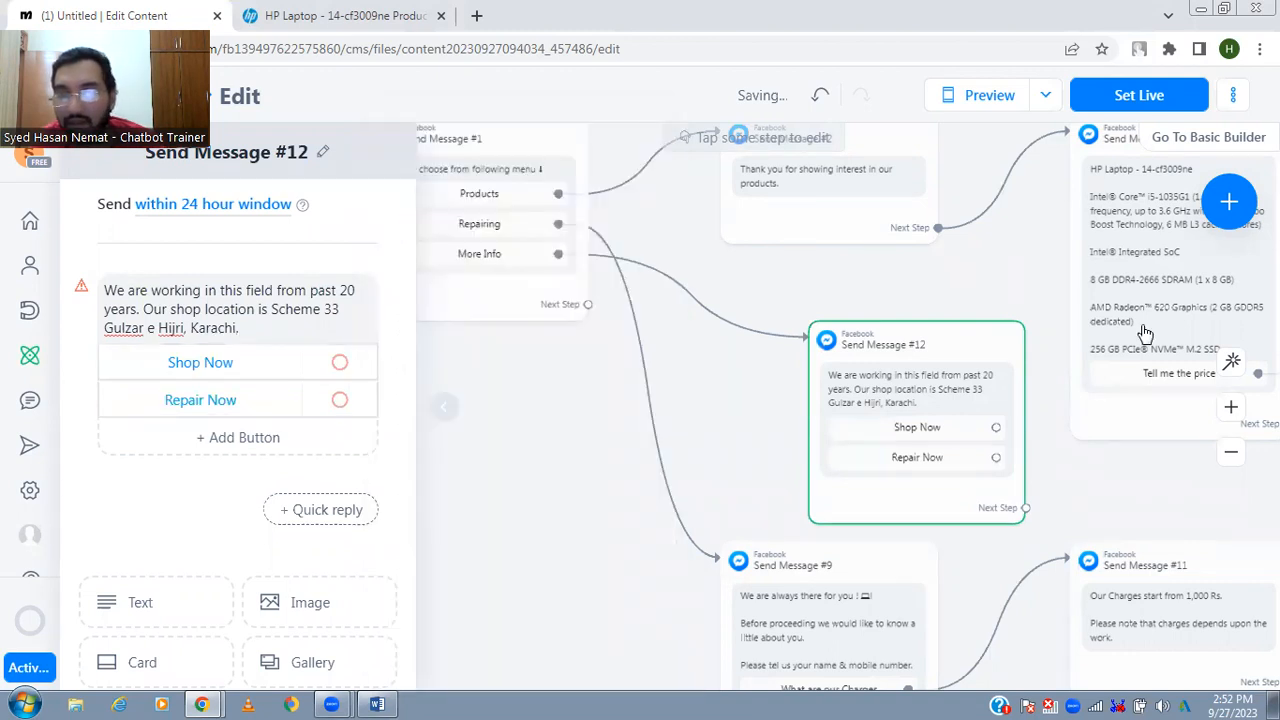
- Move the More Info message into the free space below the message thanking customers for their interest in the products
{"action": "left_click", "coordinate": [1238, 368]}
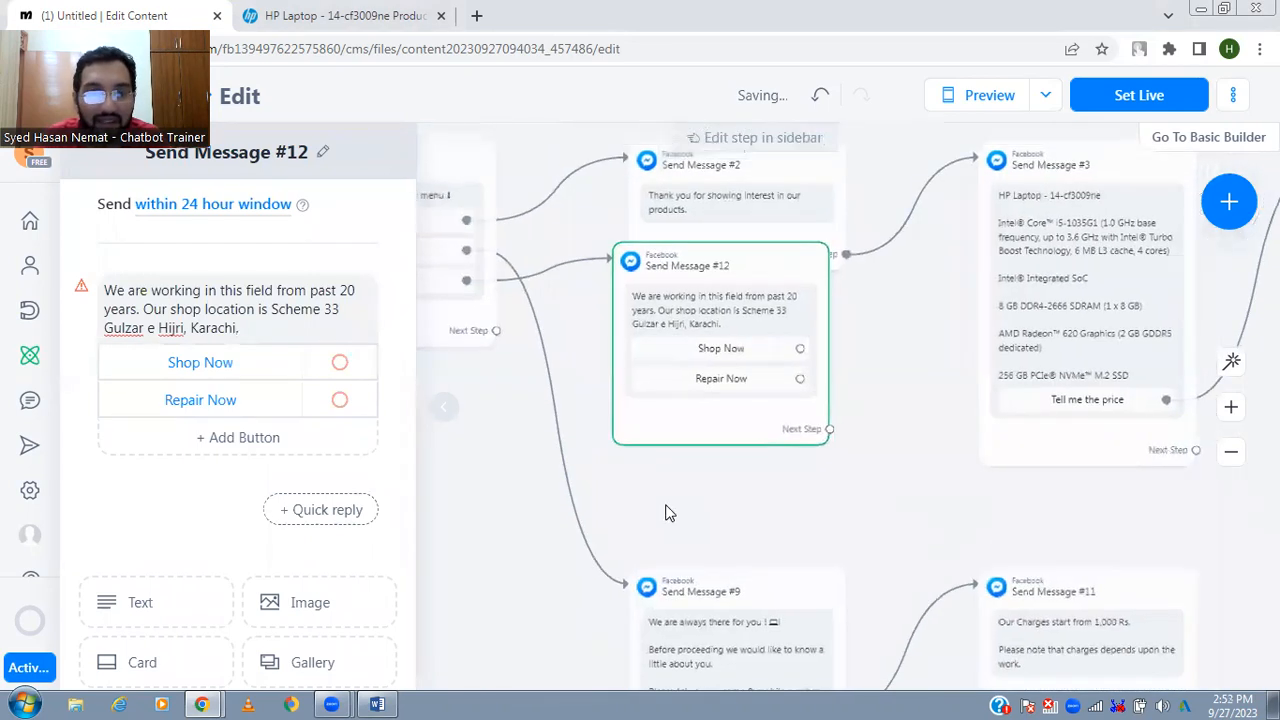
{"action": "right_click", "coordinate": [668, 512]}
{"action": "left_click", "coordinate": [487, 530]}
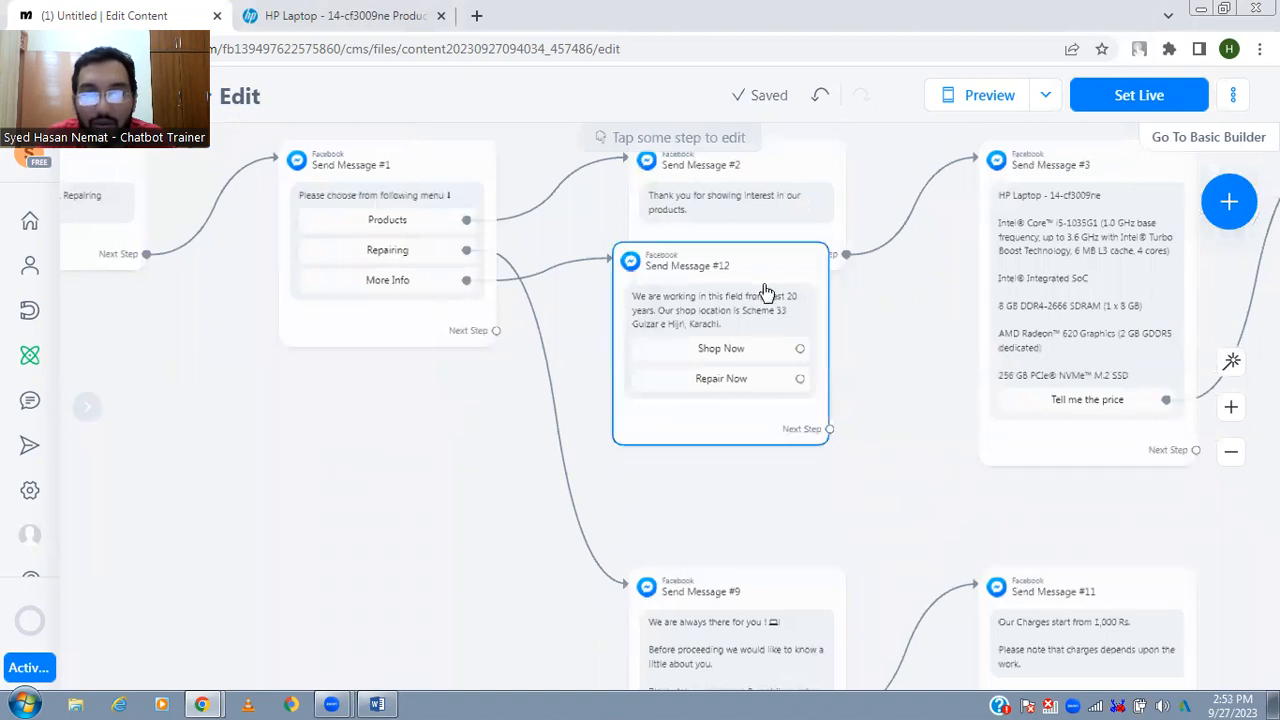
{"action": "left_click_drag", "start_coordinate": [765, 336], "coordinate": [766, 390]}
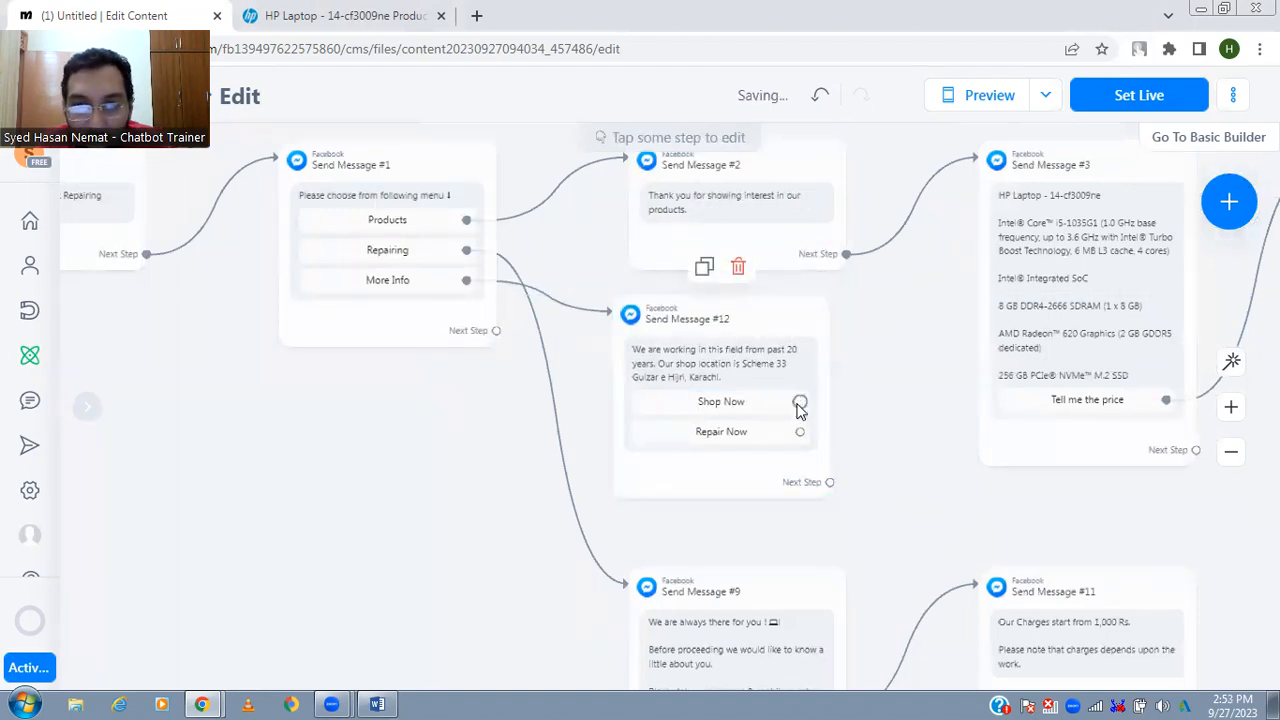
- Connect the Shop Now button to the HP laptop message and the Repair Now button to the repairing message
{"action": "left_click", "coordinate": [800, 402]}
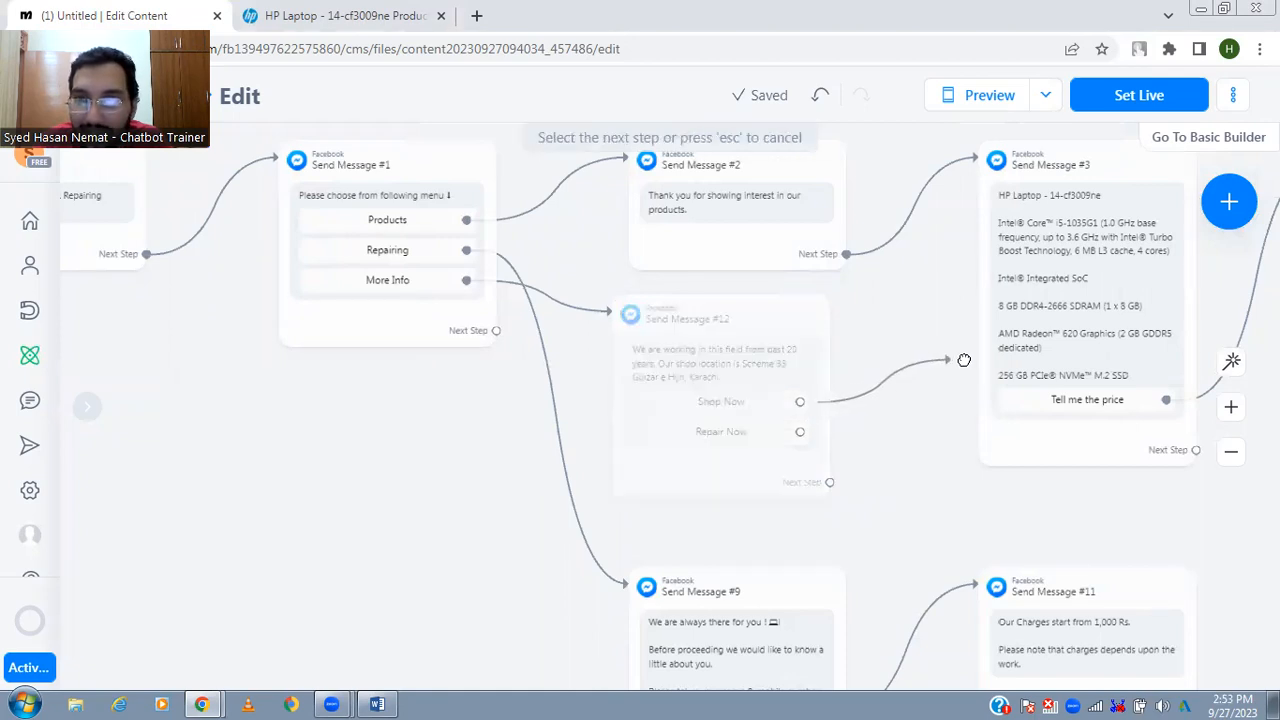
{"action": "left_click", "coordinate": [1042, 288]}
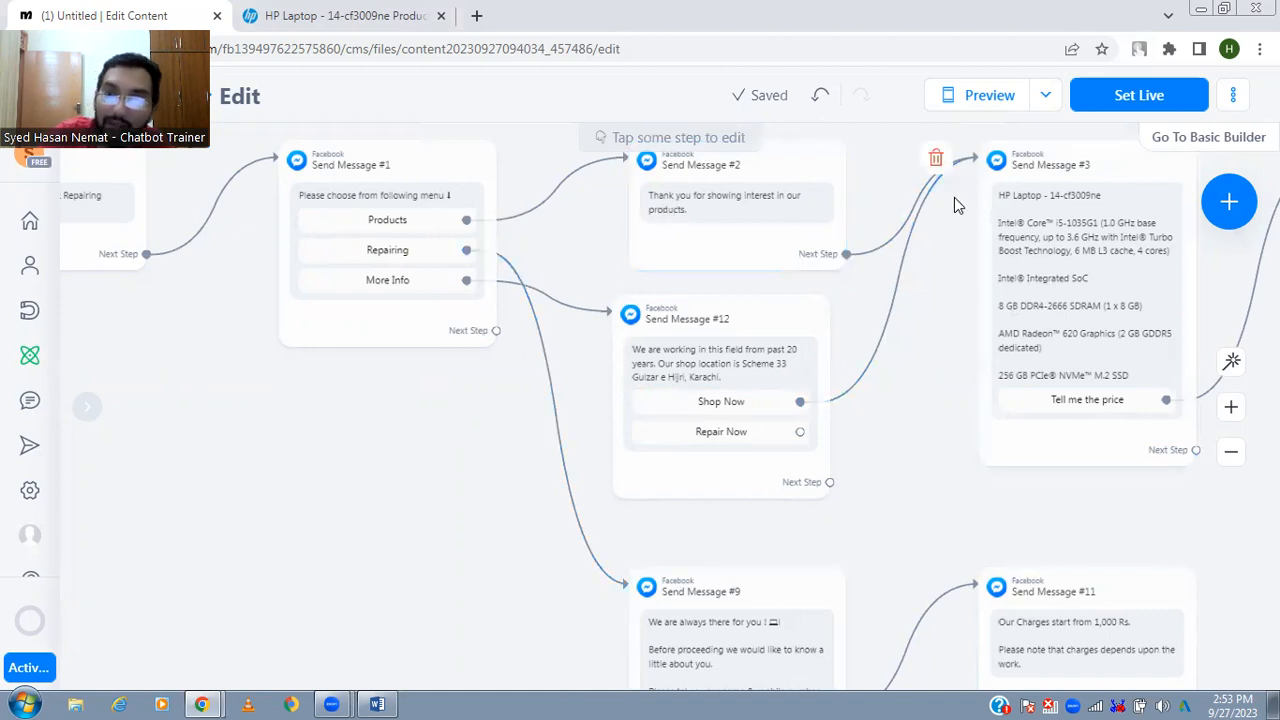
{"action": "left_click_drag", "start_coordinate": [841, 525], "coordinate": [785, 434]}
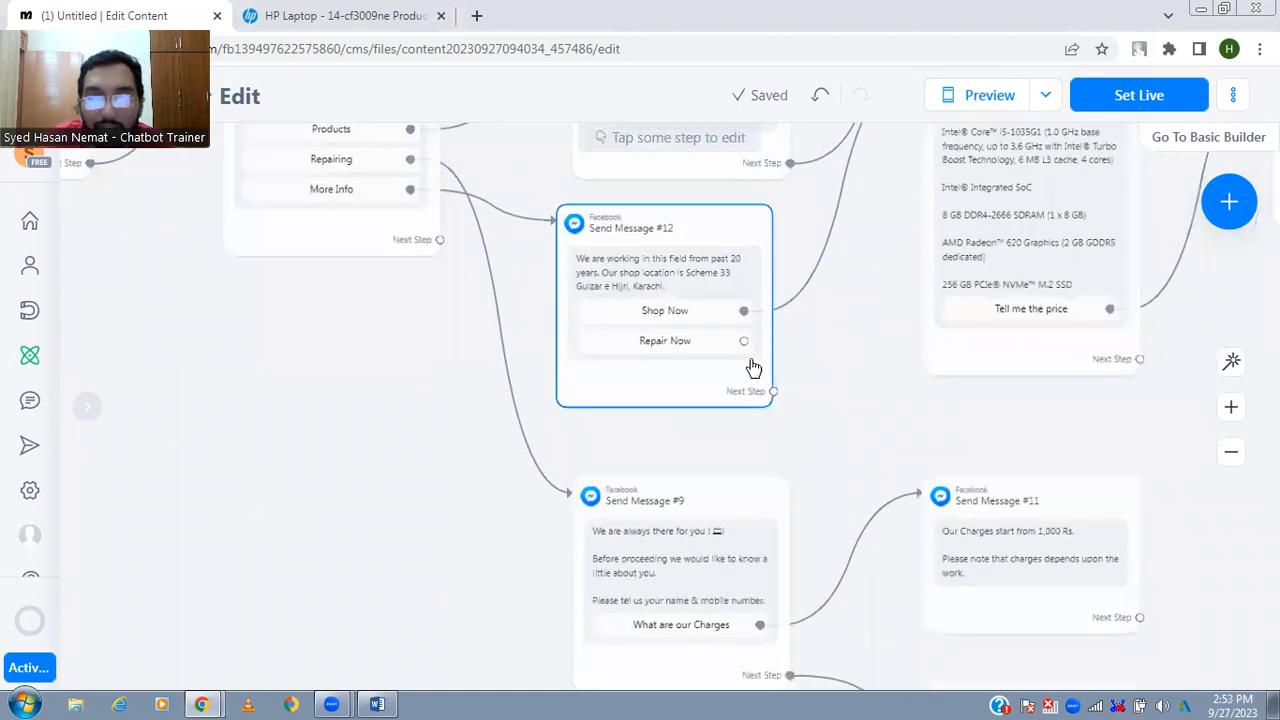
{"action": "left_click", "coordinate": [744, 342]}
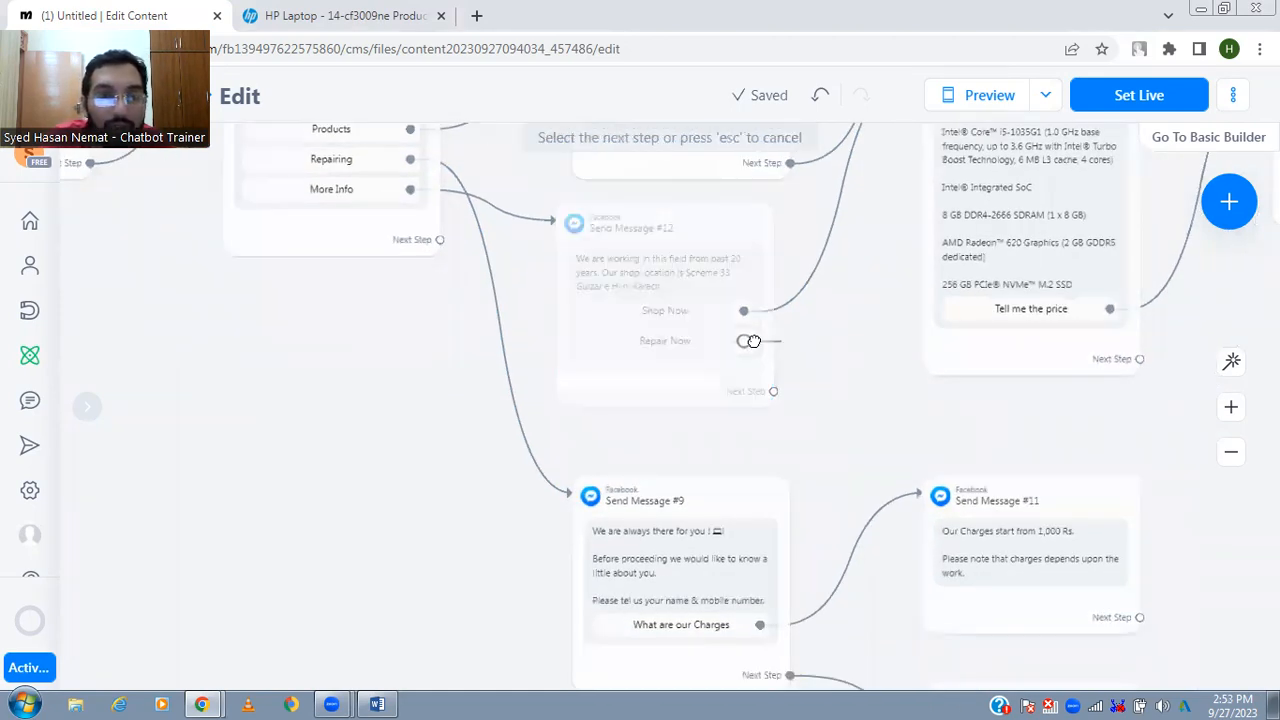
{"action": "left_click", "coordinate": [680, 545]}
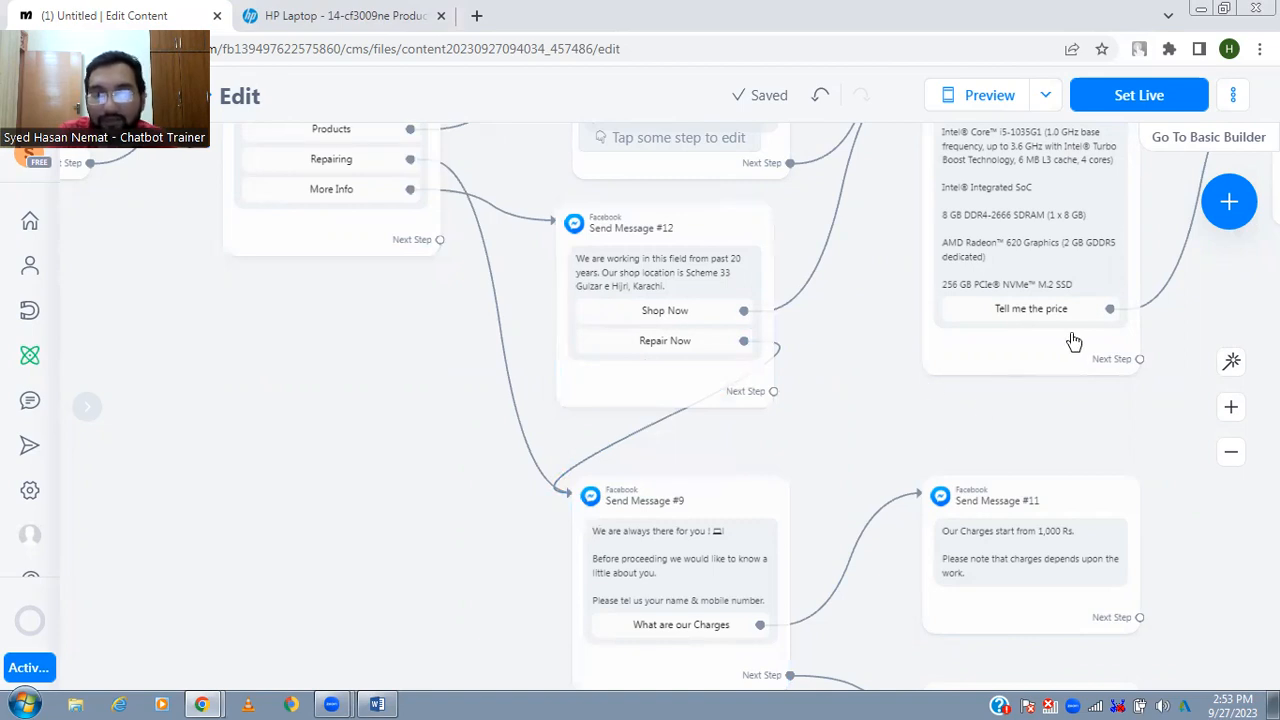
- Auto-arrange the flow so the More Info message is laid out below the repairing branch
{"action": "left_click", "coordinate": [1231, 361]}
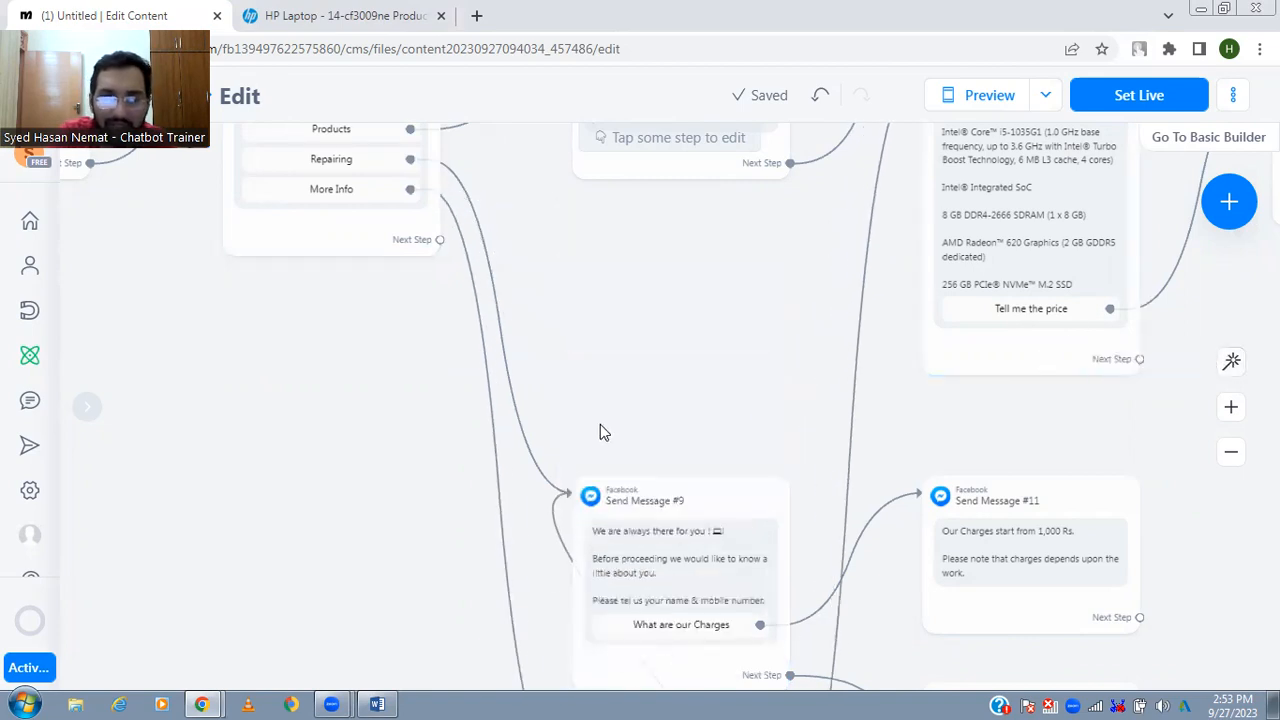
{"action": "left_click_drag", "start_coordinate": [611, 331], "coordinate": [617, 380]}
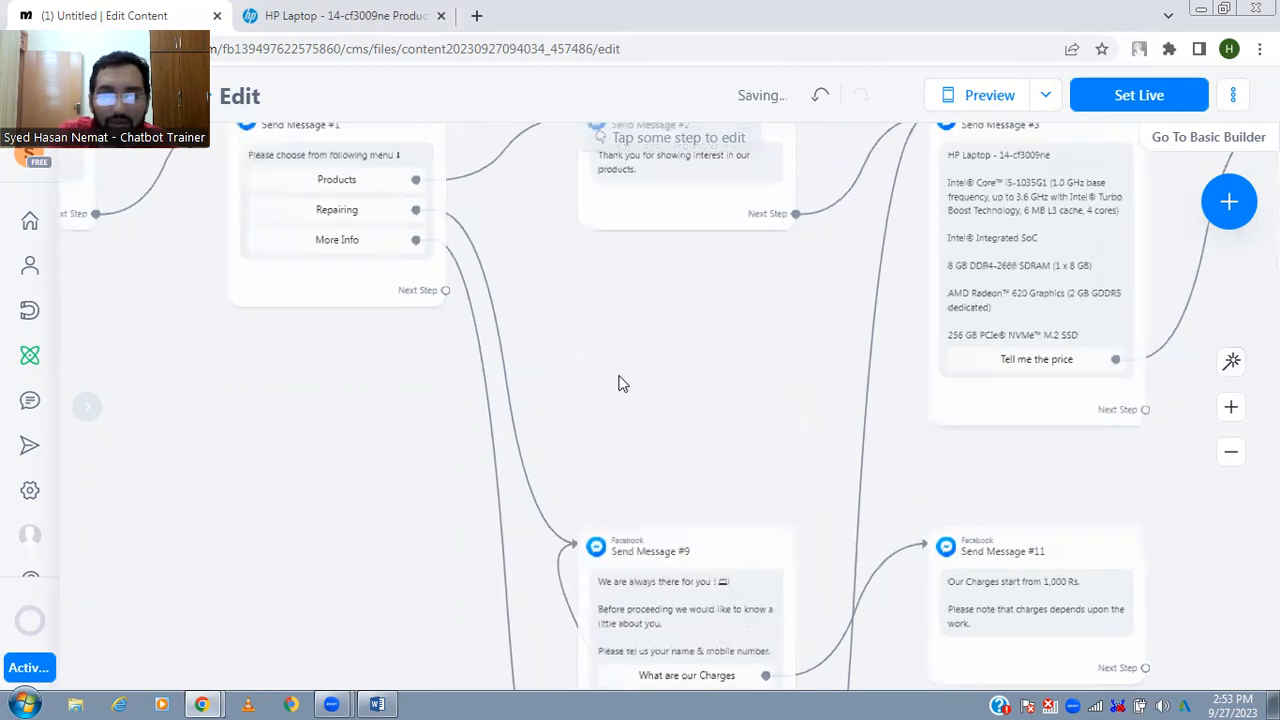
{"action": "left_click", "coordinate": [1231, 451]}
{"action": "left_click_drag", "start_coordinate": [1022, 520], "coordinate": [969, 505]}
- Review the Products branch from the welcome message through the laptop details, price, order form and help center replies
{"action": "left_click", "coordinate": [1229, 410]}
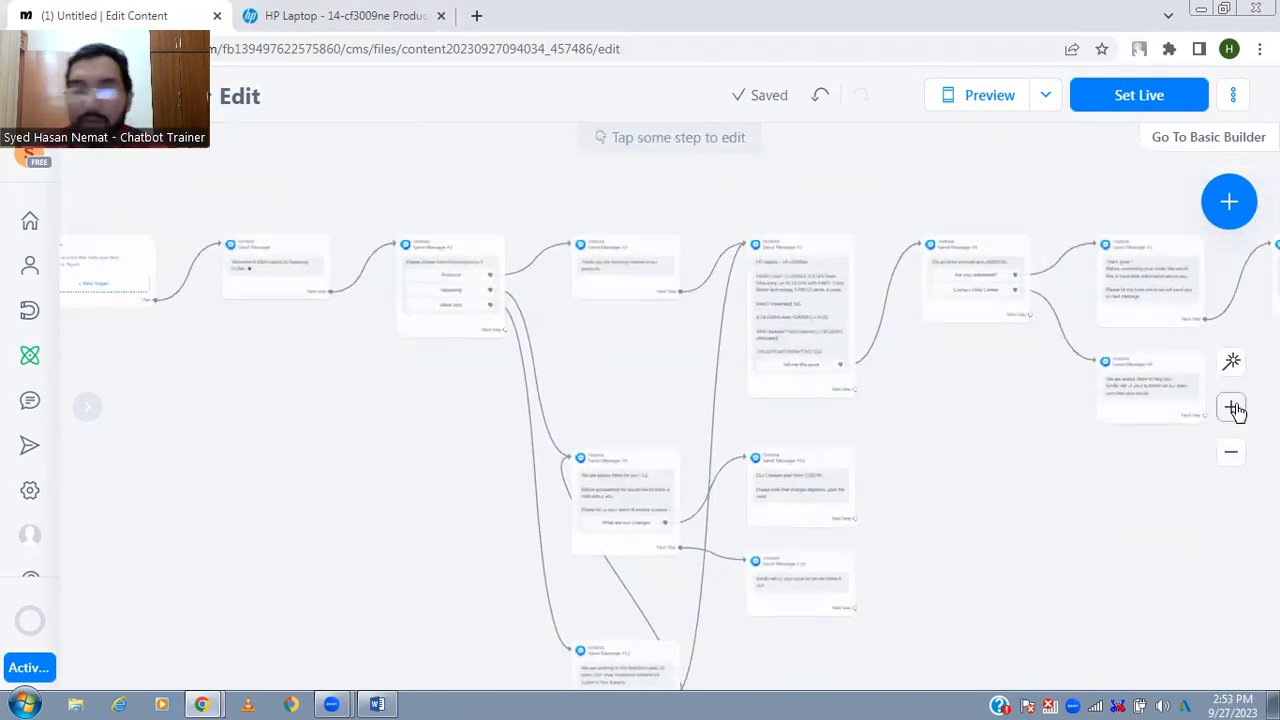
{"action": "left_click_drag", "start_coordinate": [648, 393], "coordinate": [900, 477]}
{"action": "mouse_move", "coordinate": [281, 281]}
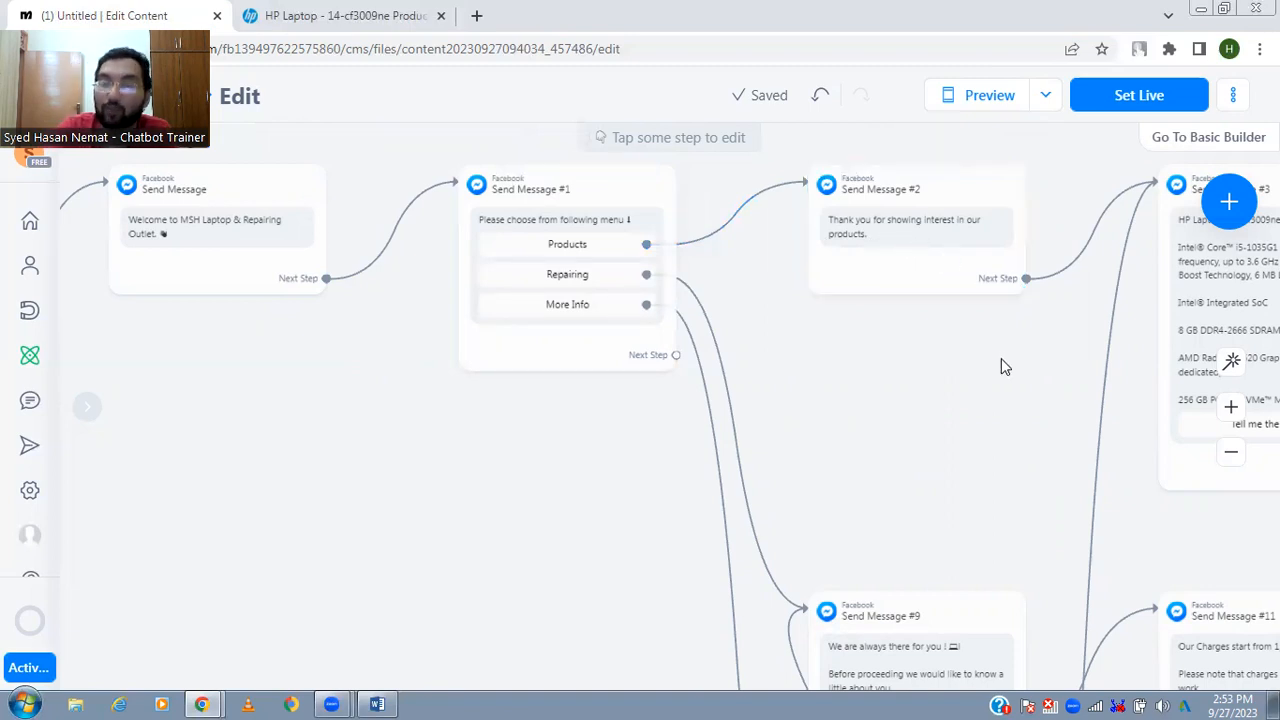
{"action": "left_click_drag", "start_coordinate": [1000, 360], "coordinate": [766, 344]}
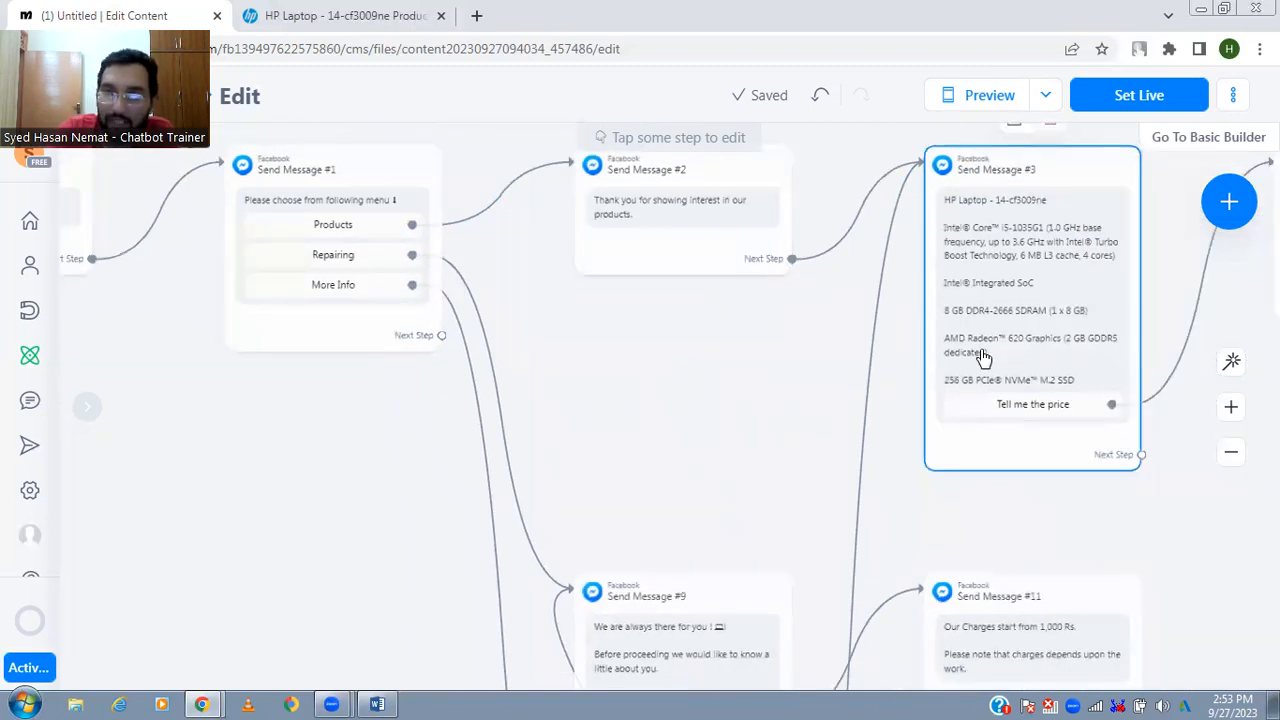
{"action": "left_click_drag", "start_coordinate": [1162, 530], "coordinate": [728, 551]}
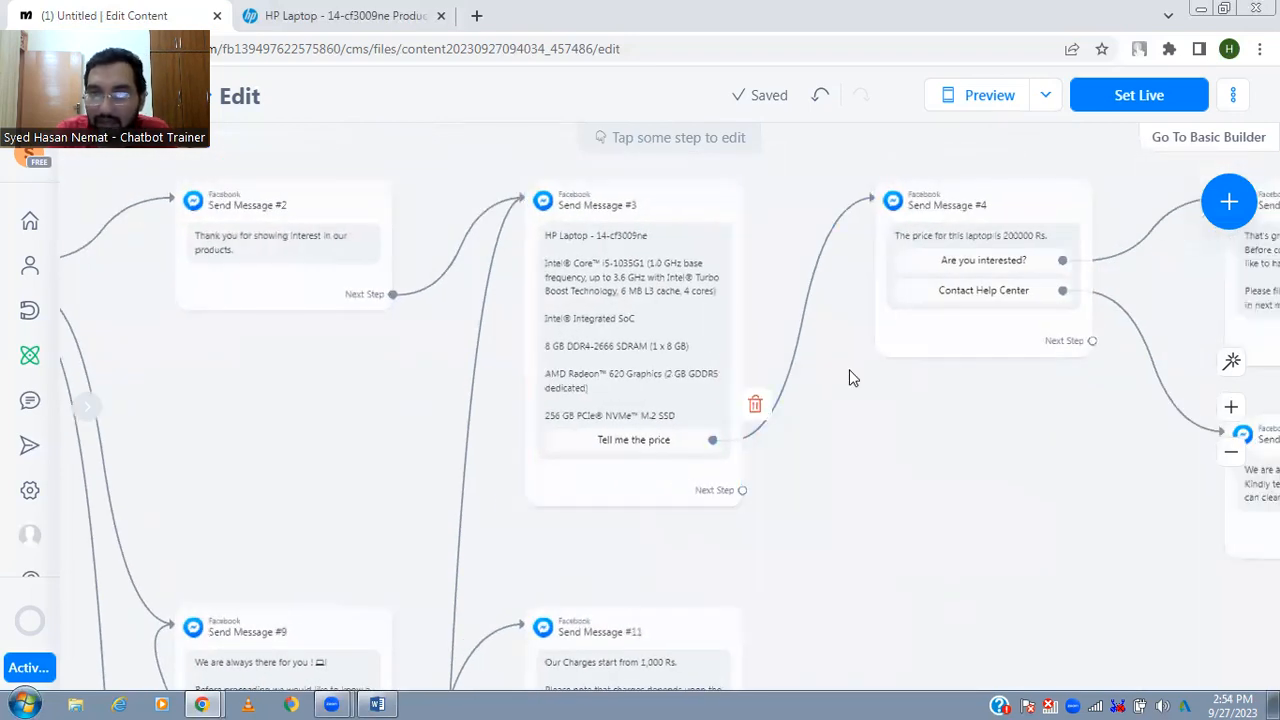
{"action": "mouse_move", "coordinate": [1000, 250]}
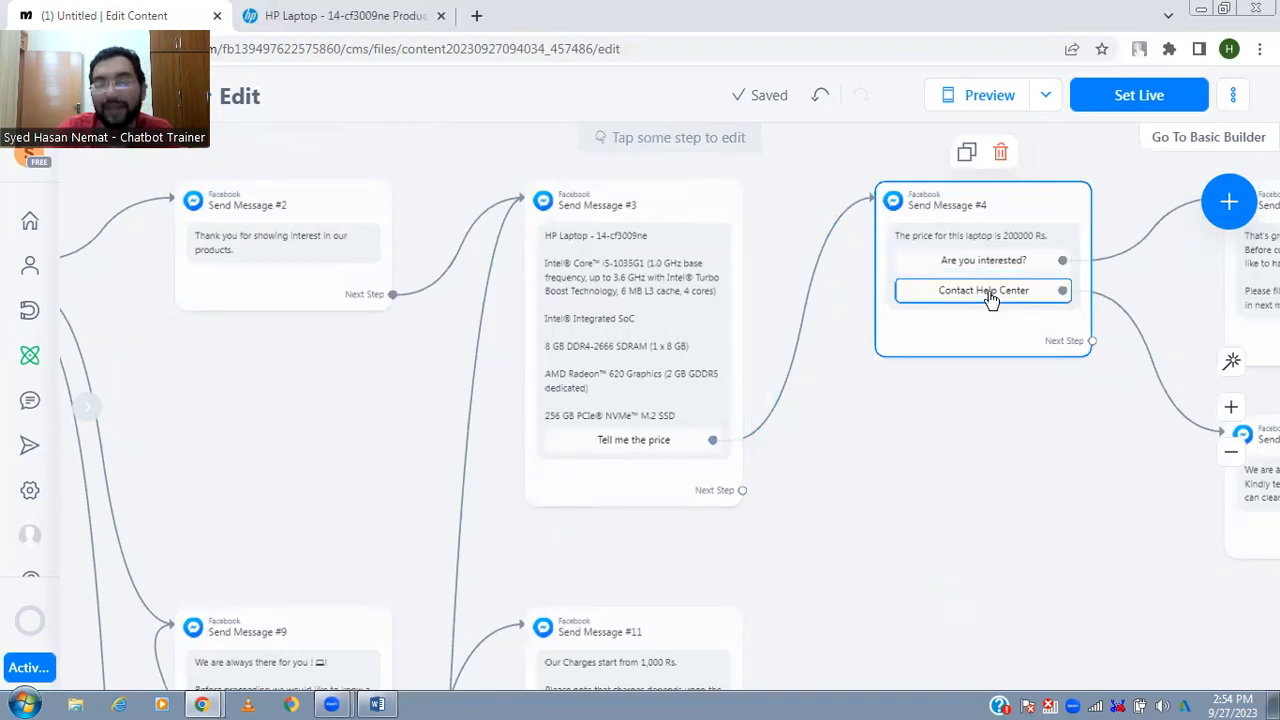
{"action": "left_click_drag", "start_coordinate": [1046, 434], "coordinate": [687, 459]}
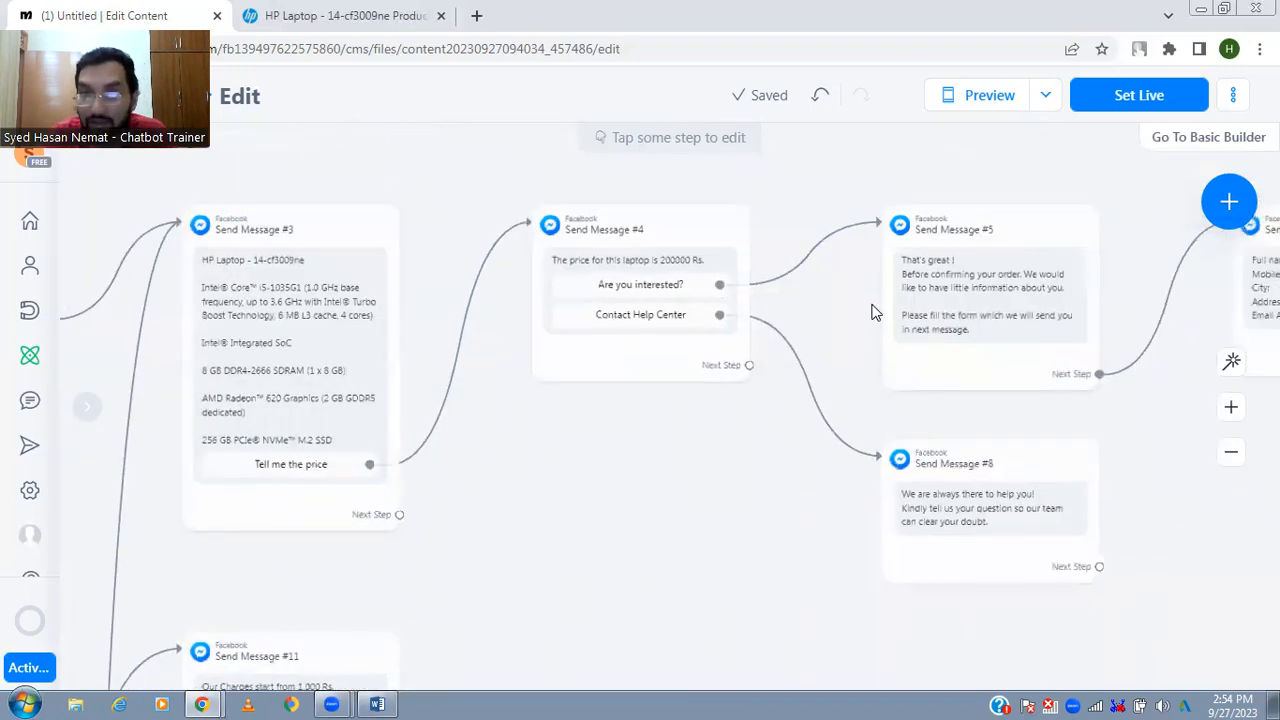
{"action": "mouse_move", "coordinate": [913, 311]}
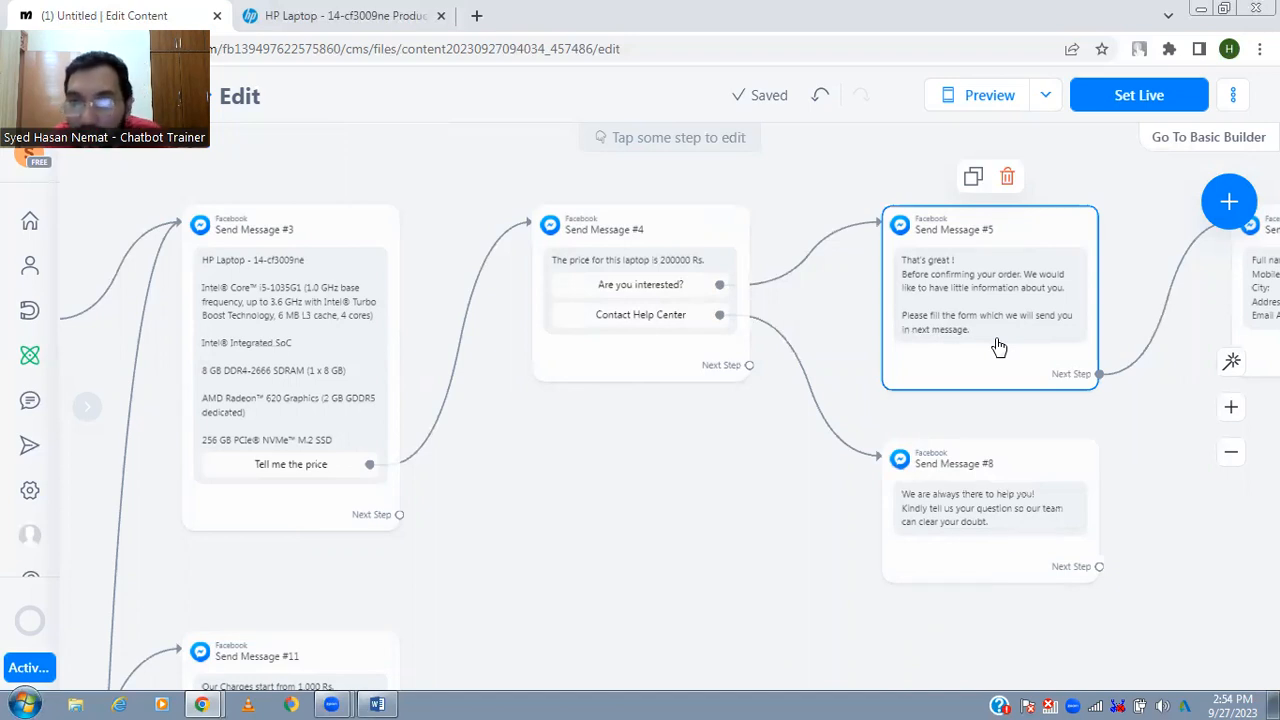
{"action": "left_click_drag", "start_coordinate": [1130, 452], "coordinate": [883, 483]}
{"action": "left_click_drag", "start_coordinate": [978, 495], "coordinate": [757, 491]}
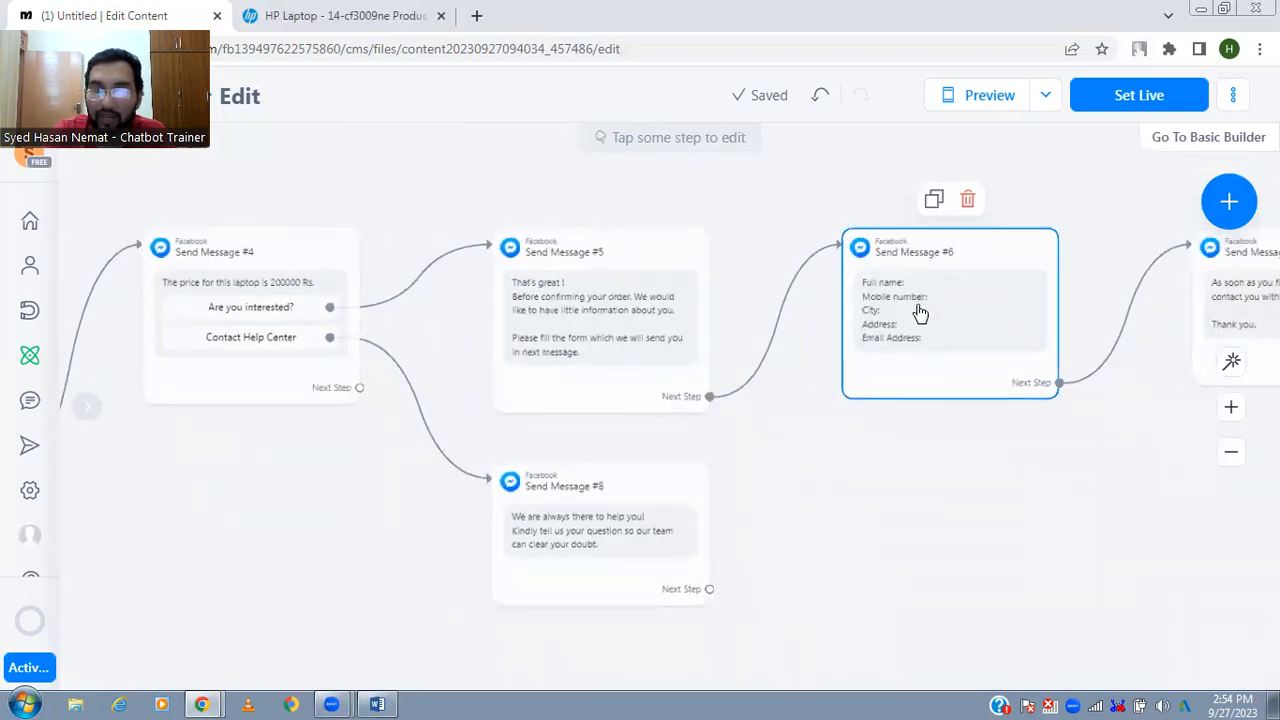
{"action": "left_click_drag", "start_coordinate": [1065, 543], "coordinate": [824, 540]}
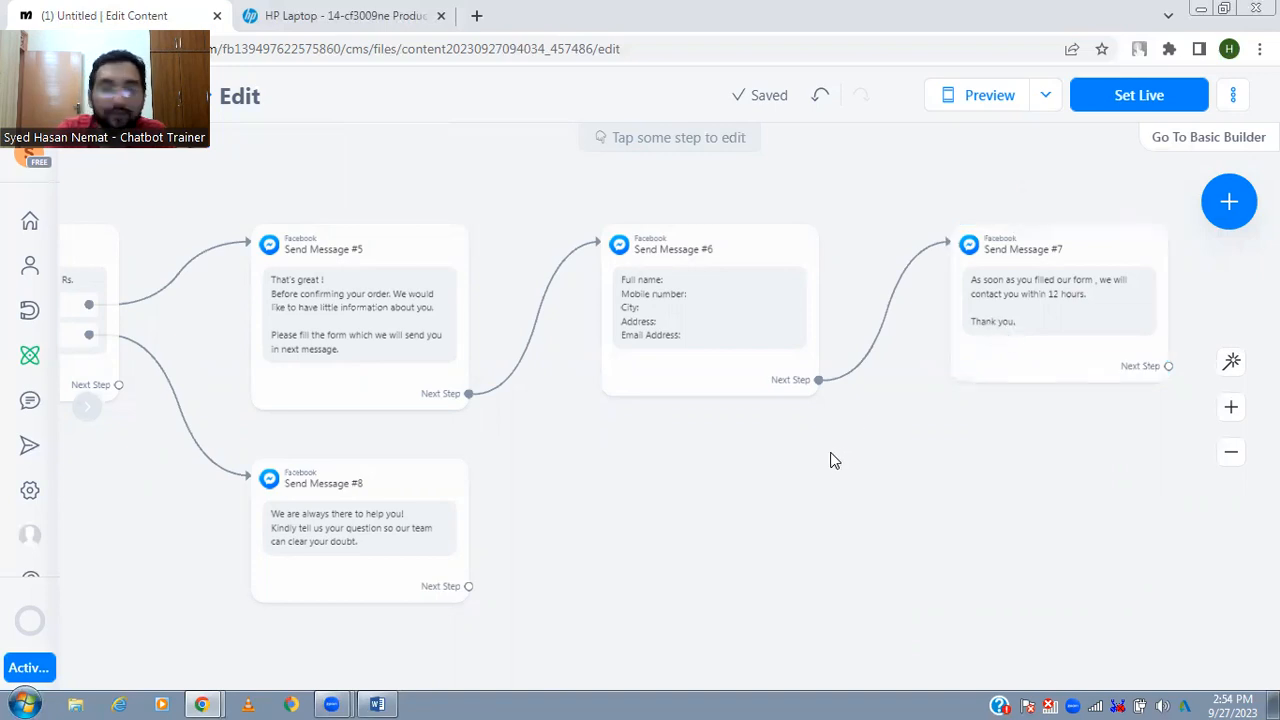
{"action": "left_click_drag", "start_coordinate": [654, 523], "coordinate": [862, 480]}
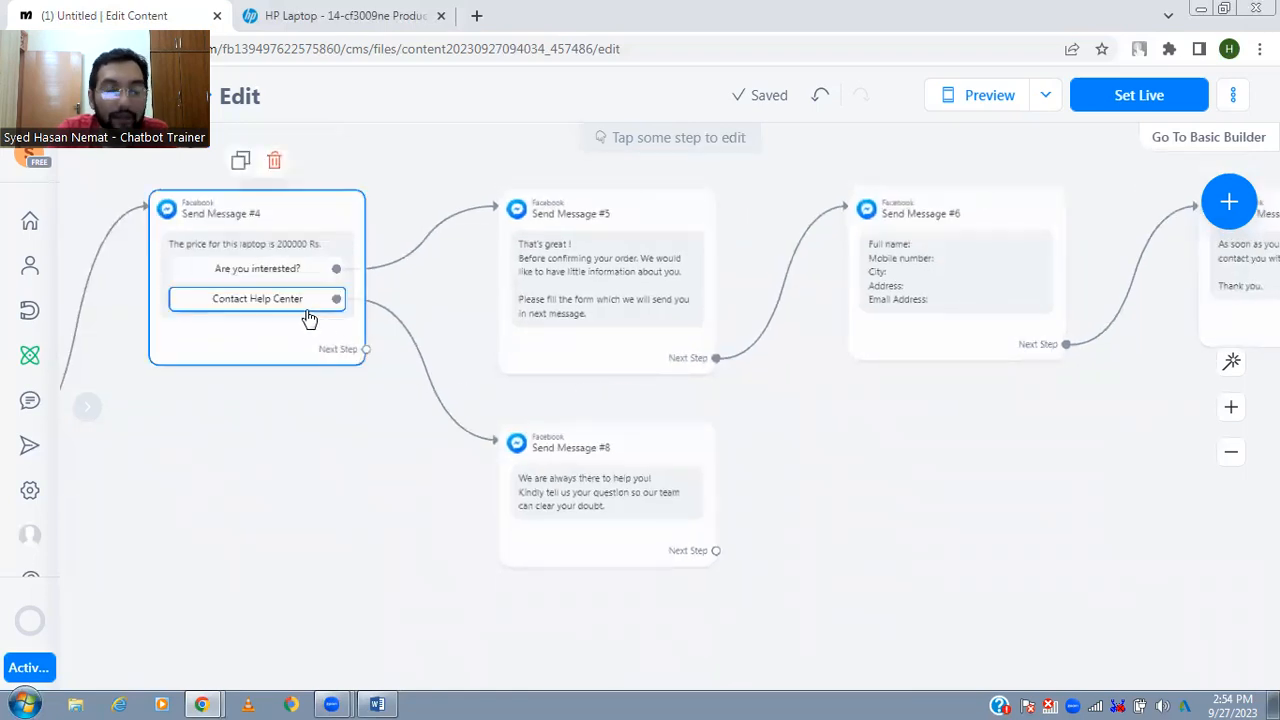
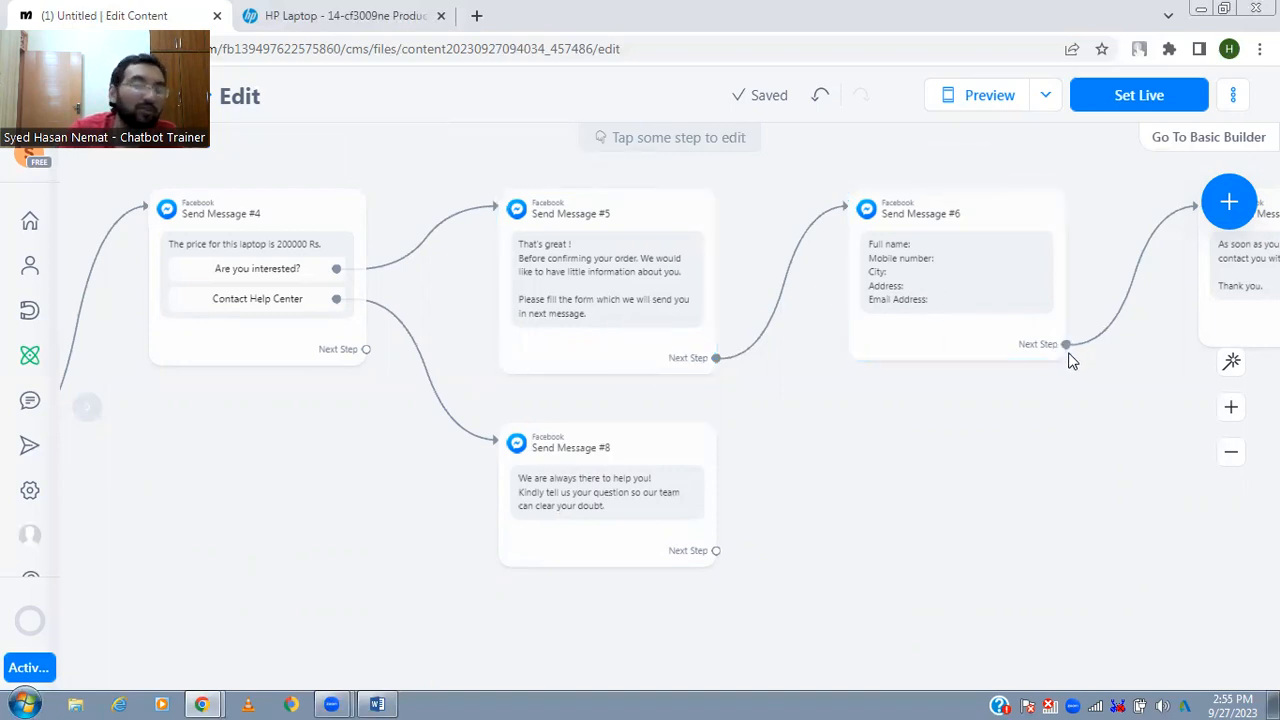
- Trace the flow back from the order form and help center replies to the menu with Products, Repairing and More Info
{"action": "left_click_drag", "start_coordinate": [1114, 400], "coordinate": [1046, 400]}
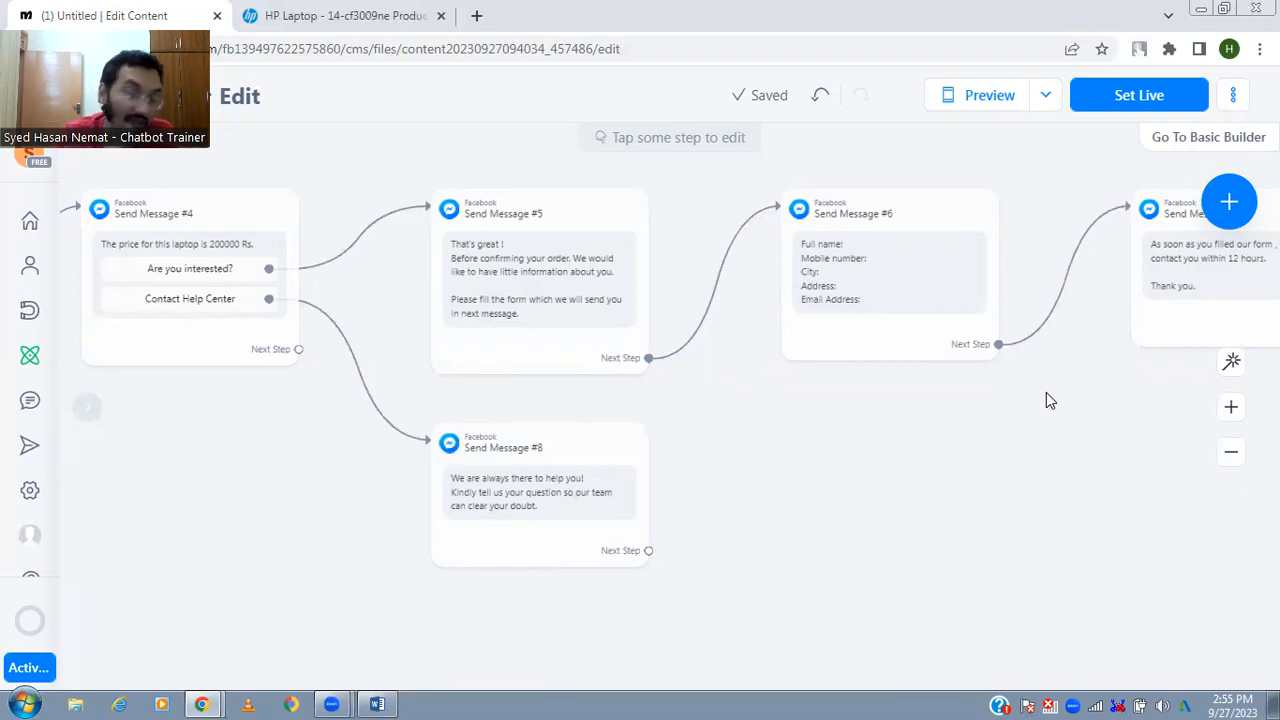
{"action": "mouse_move", "coordinate": [486, 543]}
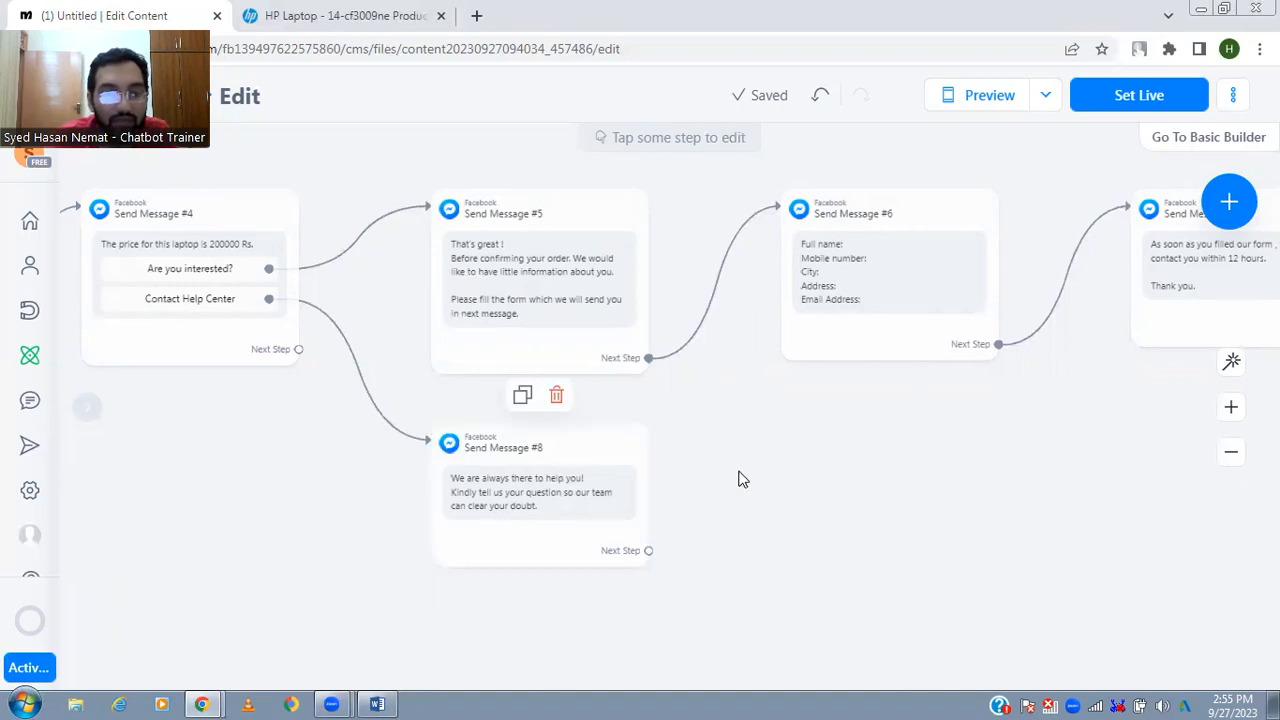
{"action": "left_click_drag", "start_coordinate": [640, 499], "coordinate": [972, 448]}
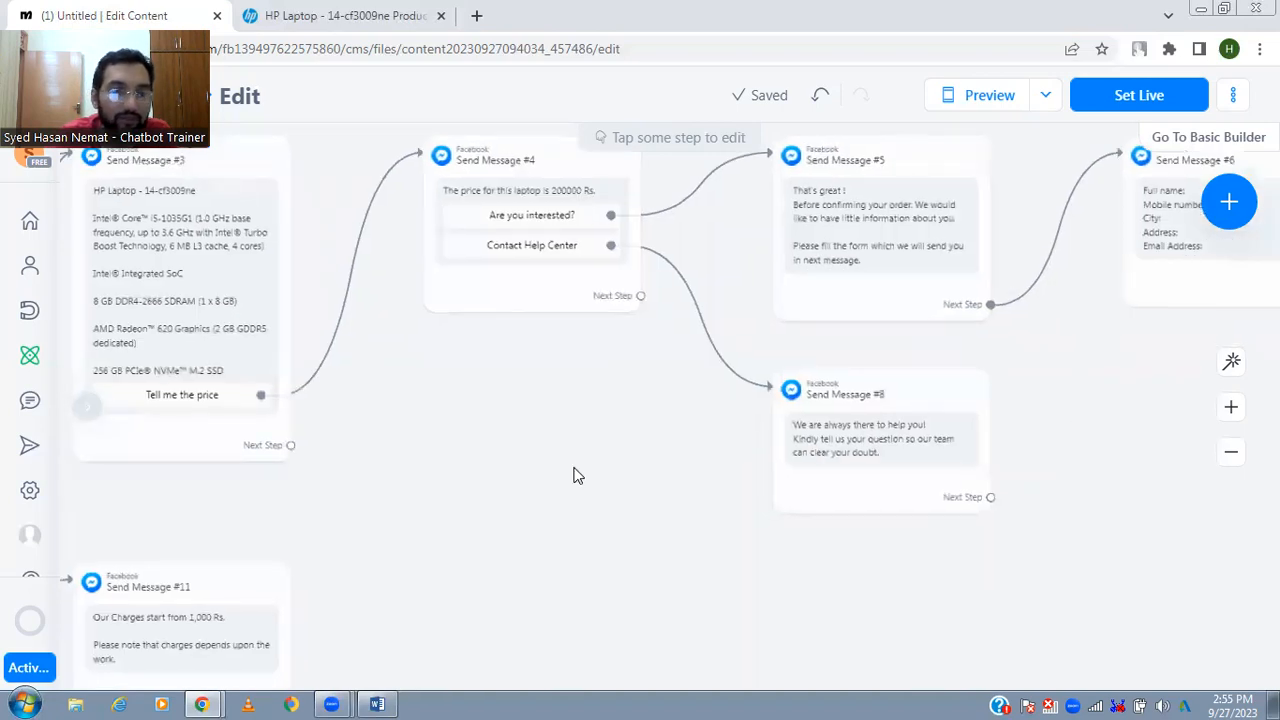
{"action": "left_click_drag", "start_coordinate": [572, 468], "coordinate": [686, 471]}
{"action": "left_click_drag", "start_coordinate": [574, 440], "coordinate": [940, 422]}
{"action": "left_click_drag", "start_coordinate": [338, 380], "coordinate": [643, 396]}
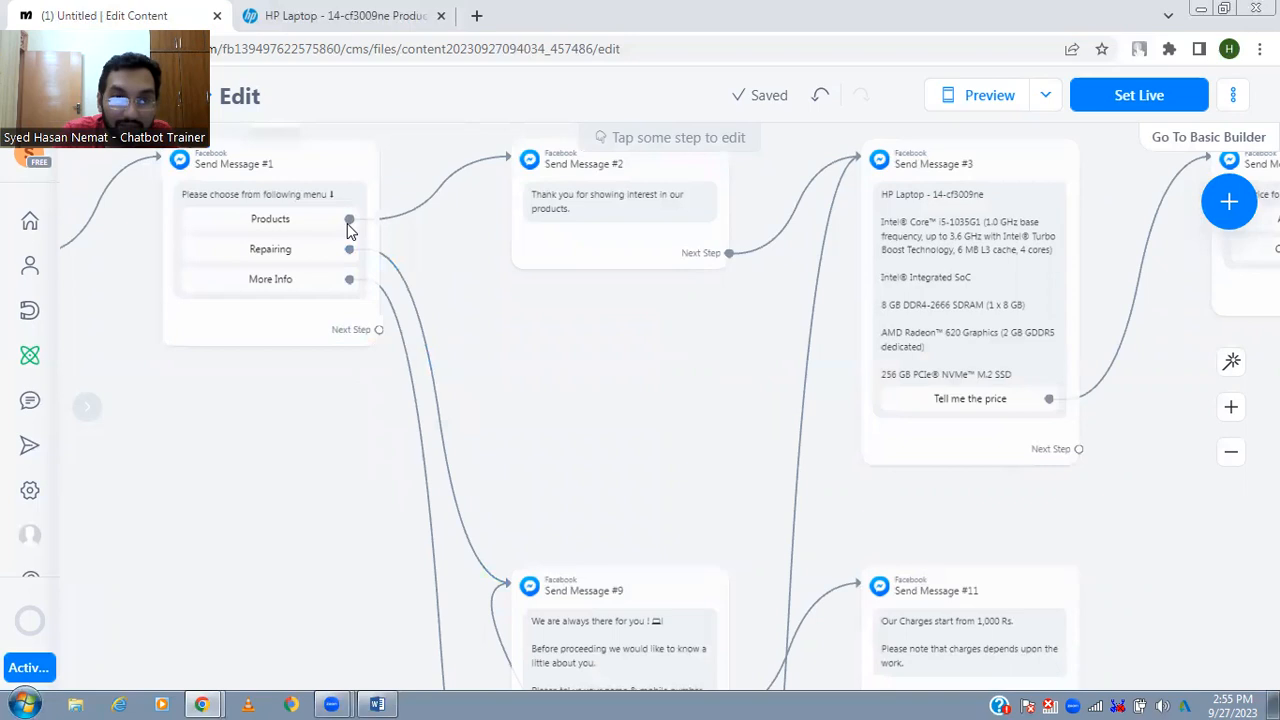
{"action": "mouse_move", "coordinate": [398, 285]}
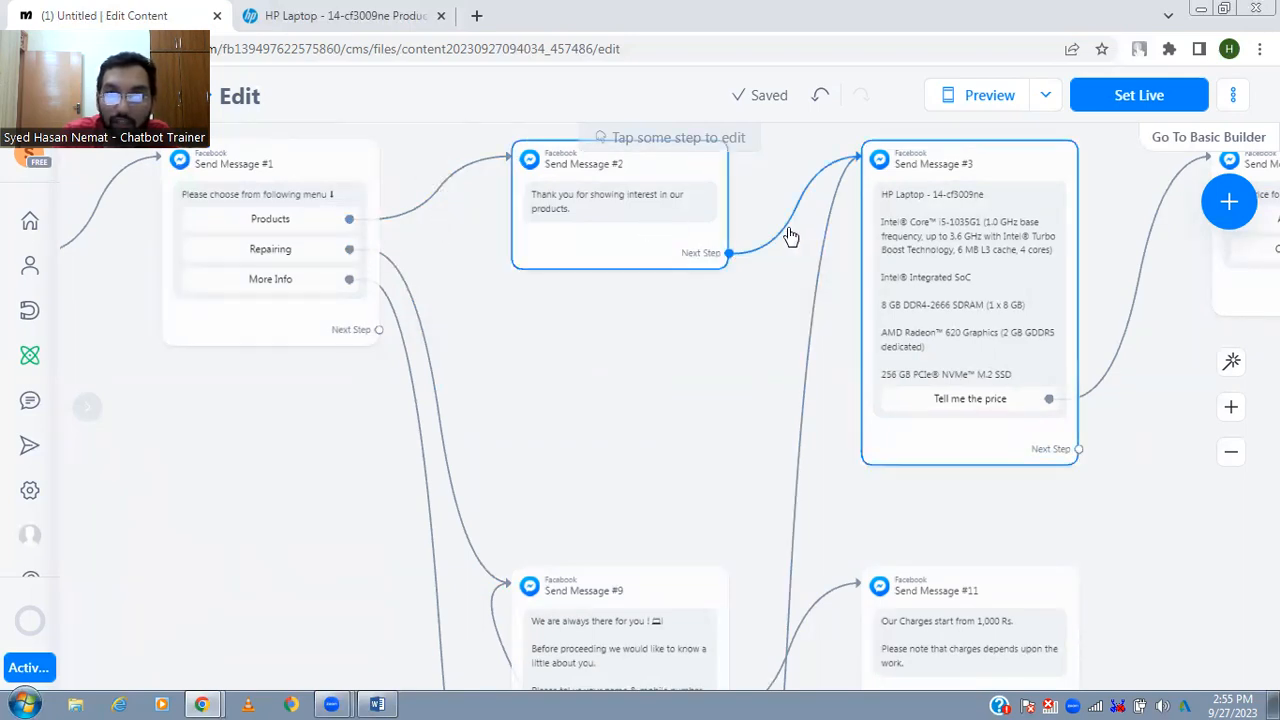
- Review the Repairing branch, including the charges reply and the message asking customers to describe their issue
{"action": "scroll", "coordinate": [646, 360], "scroll_direction": "down", "scroll_amount": 3}
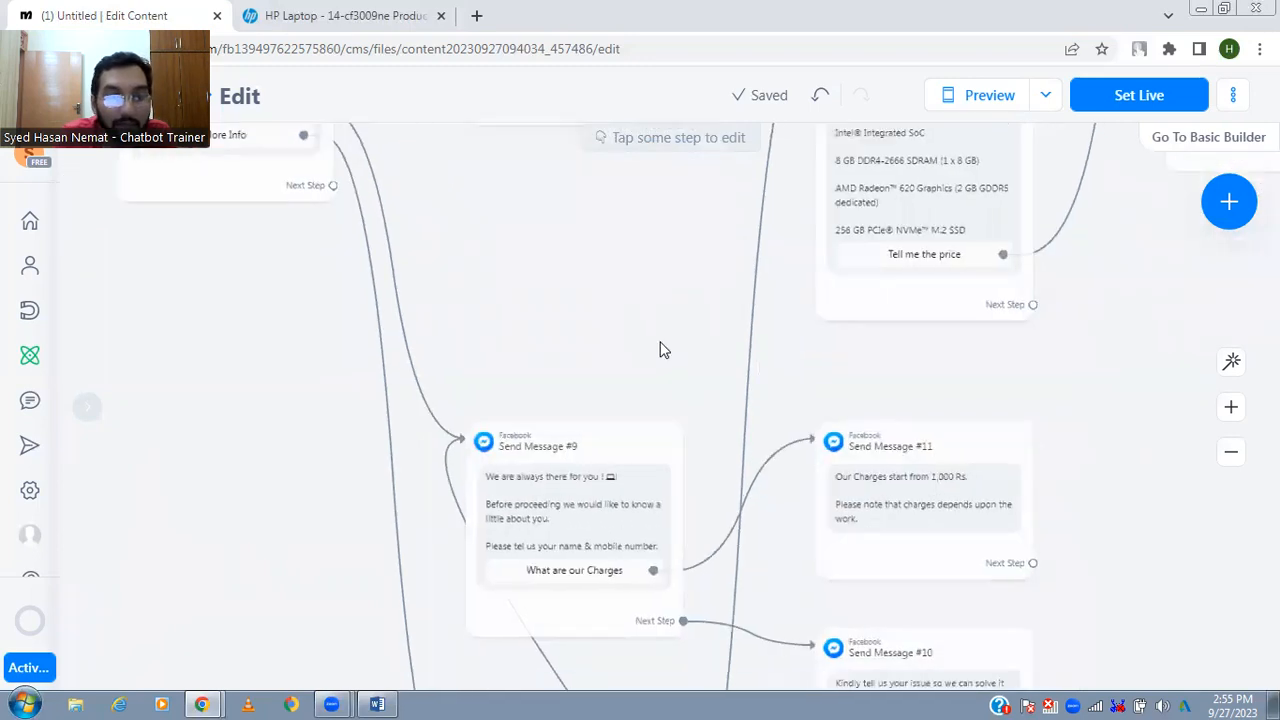
{"action": "left_click_drag", "start_coordinate": [504, 165], "coordinate": [409, 58]}
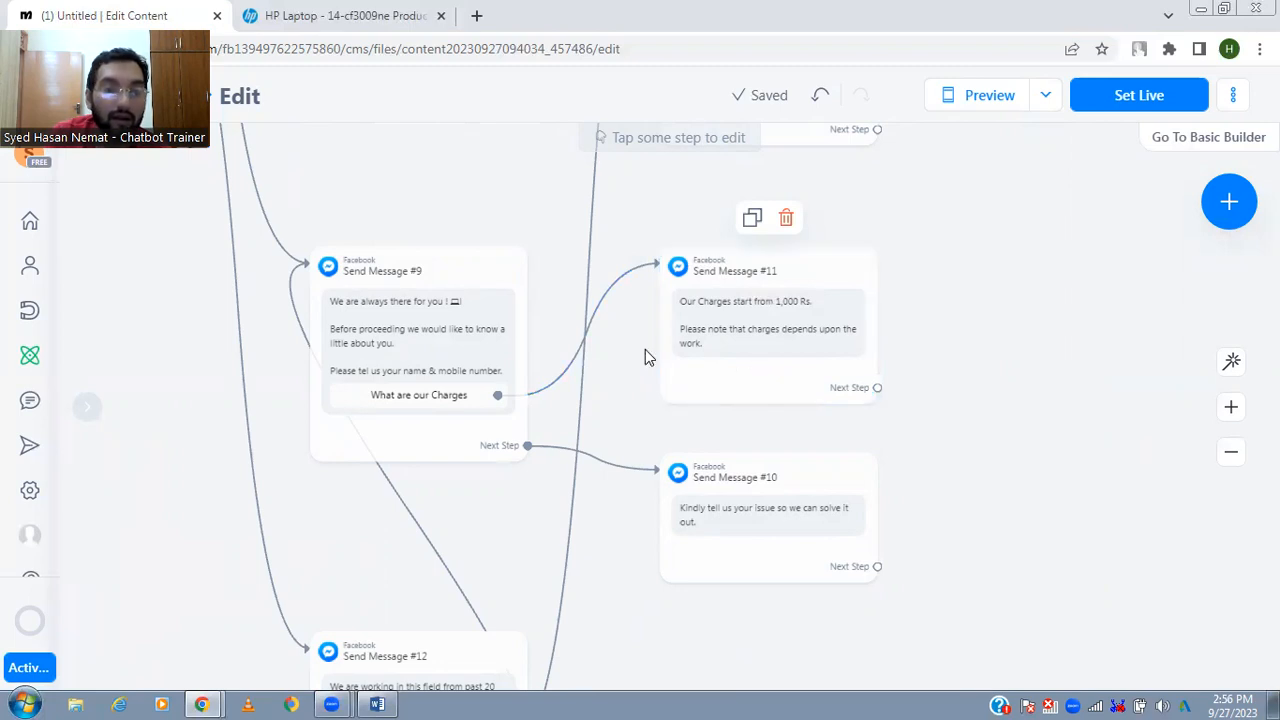
{"action": "scroll", "coordinate": [965, 485], "scroll_direction": "down", "scroll_amount": 1}
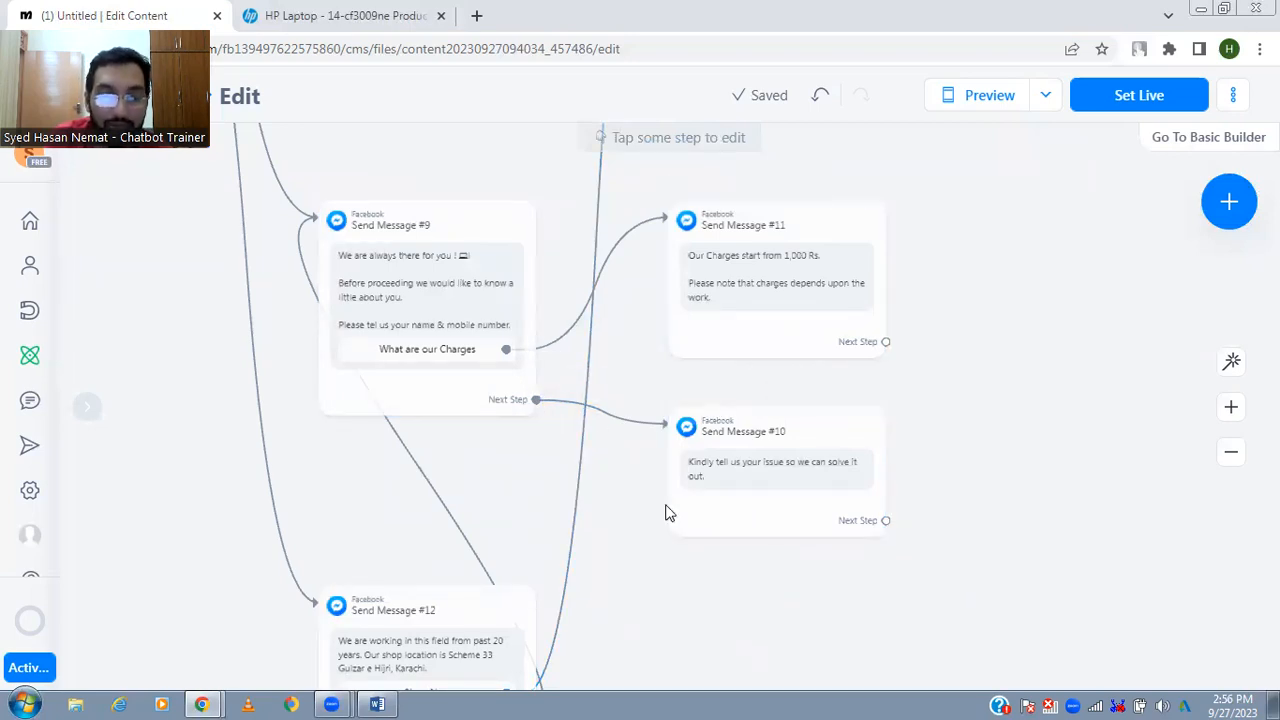
{"action": "left_click_drag", "start_coordinate": [668, 650], "coordinate": [774, 497]}
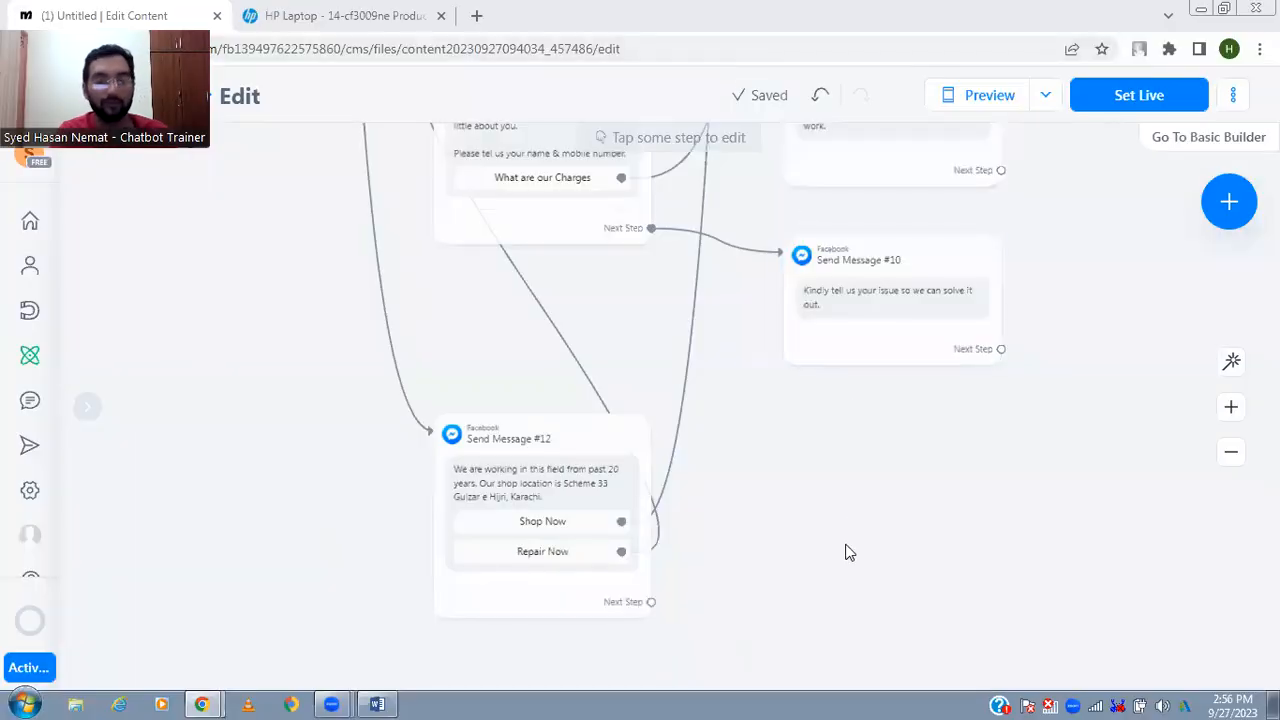
{"action": "left_click_drag", "start_coordinate": [1063, 445], "coordinate": [1052, 503]}
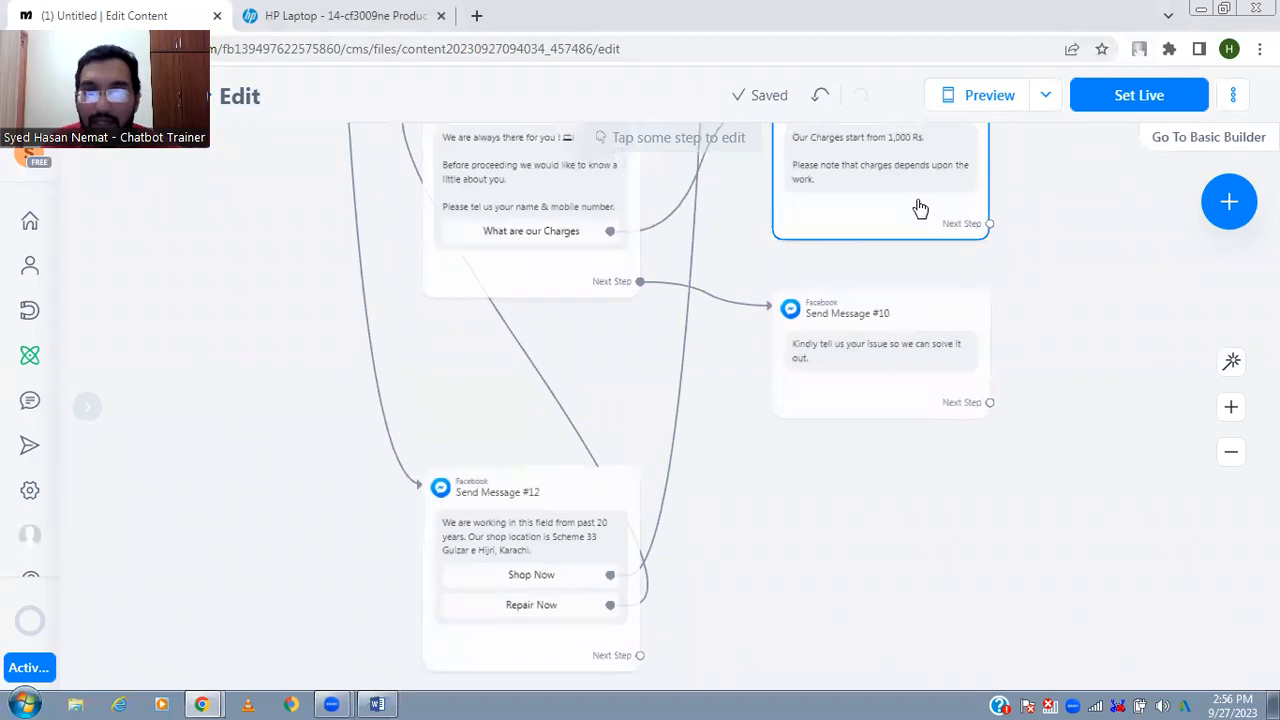
{"action": "mouse_move", "coordinate": [848, 386]}
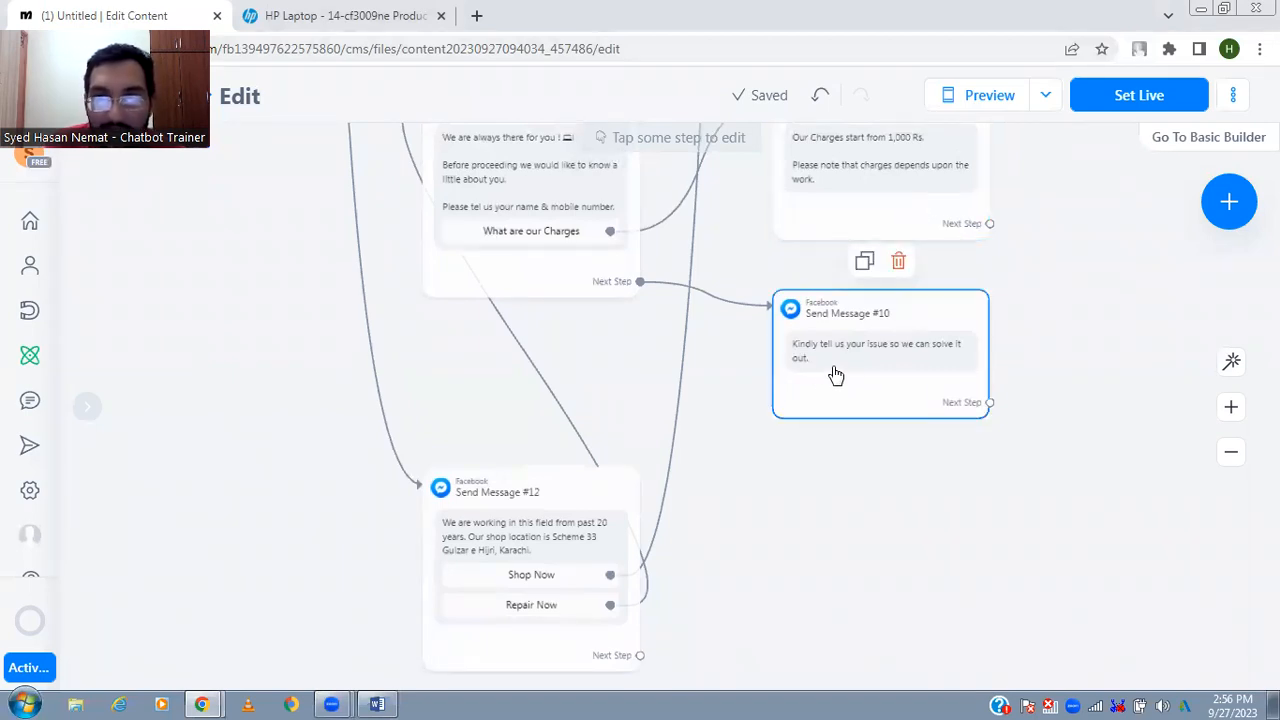
{"action": "left_click_drag", "start_coordinate": [603, 366], "coordinate": [804, 540]}
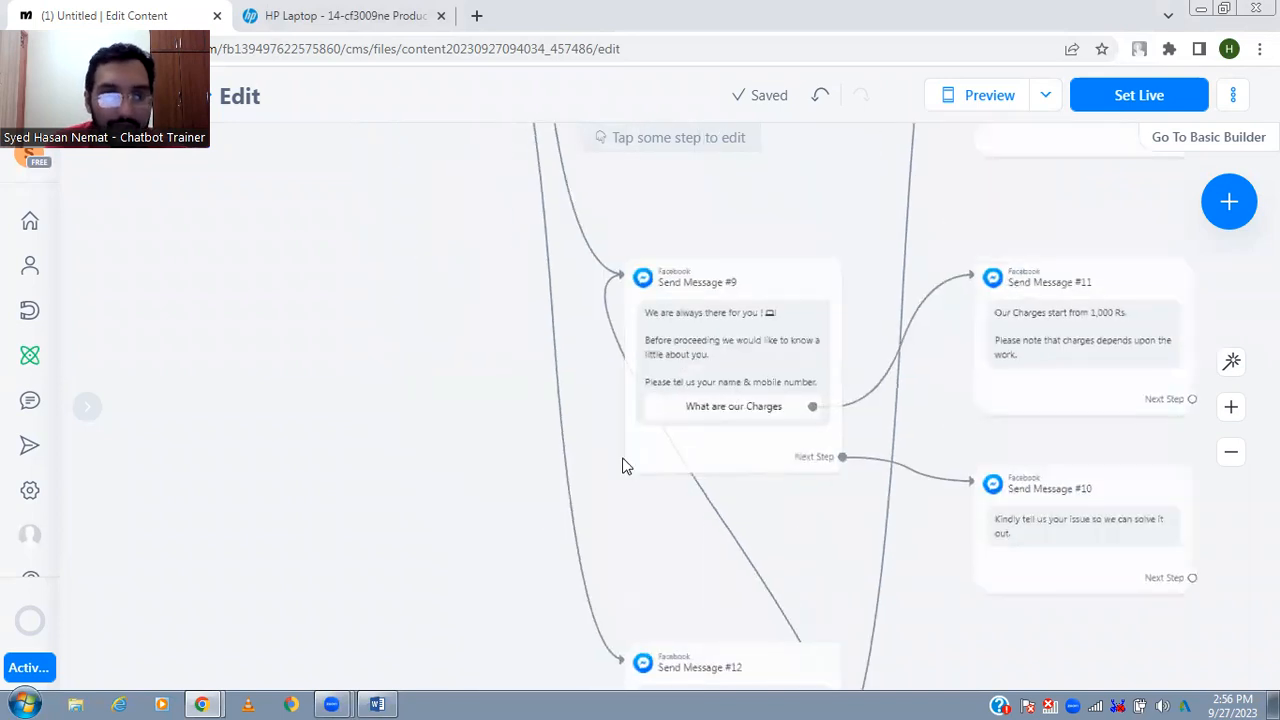
- Review the More Info branch and trace where its Shop Now and Repair Now buttons link in the whole flow
{"action": "left_click_drag", "start_coordinate": [452, 396], "coordinate": [510, 633]}
{"action": "left_click_drag", "start_coordinate": [549, 457], "coordinate": [514, 220]}
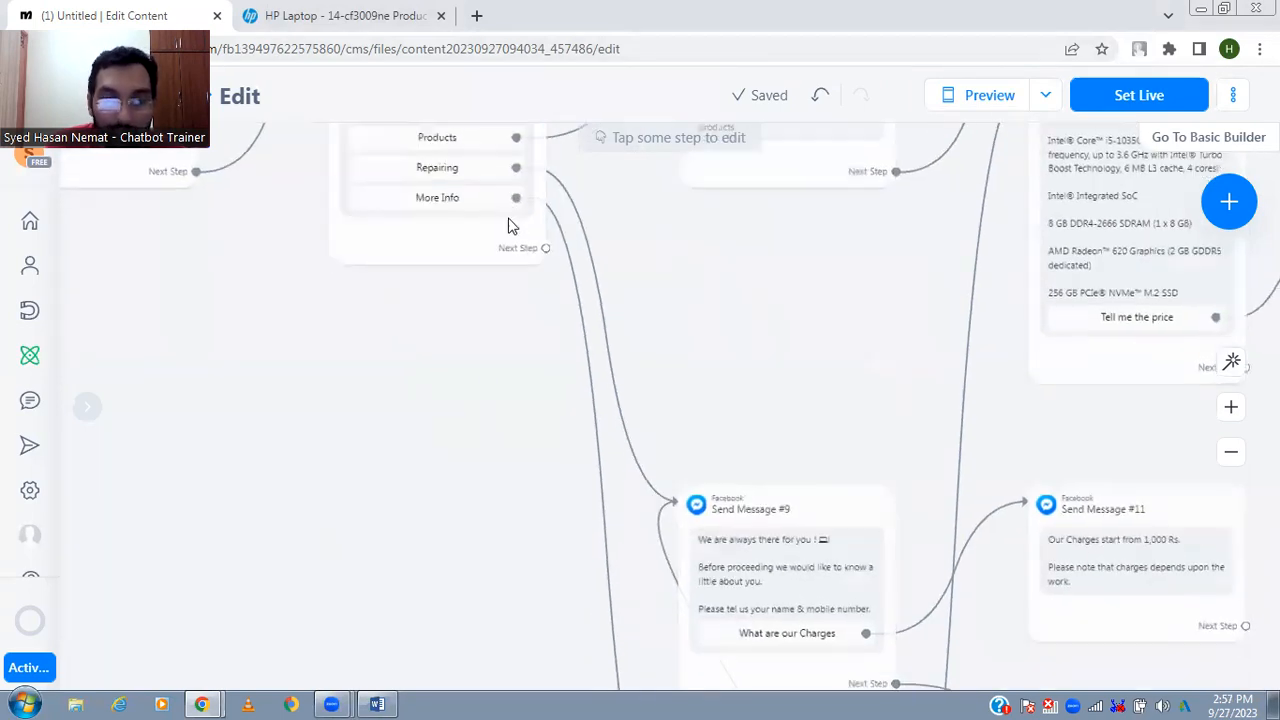
{"action": "left_click_drag", "start_coordinate": [673, 568], "coordinate": [553, 322]}
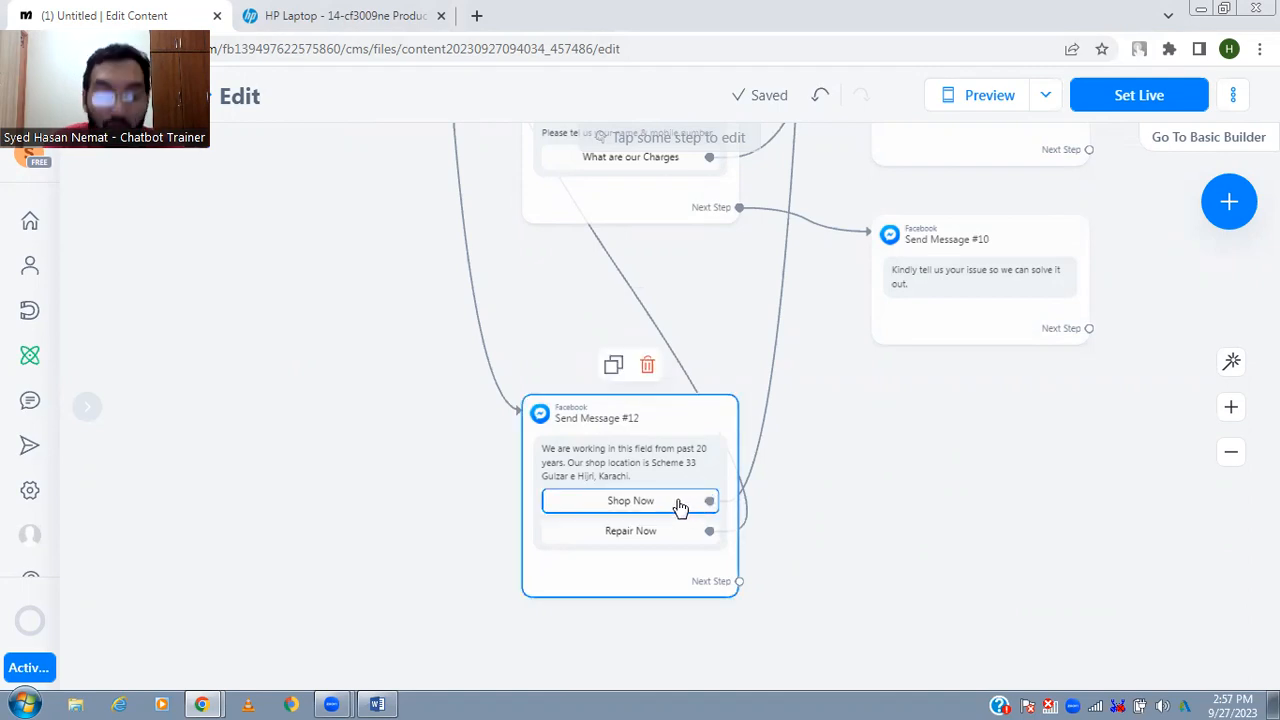
{"action": "left_click", "coordinate": [1231, 453]}
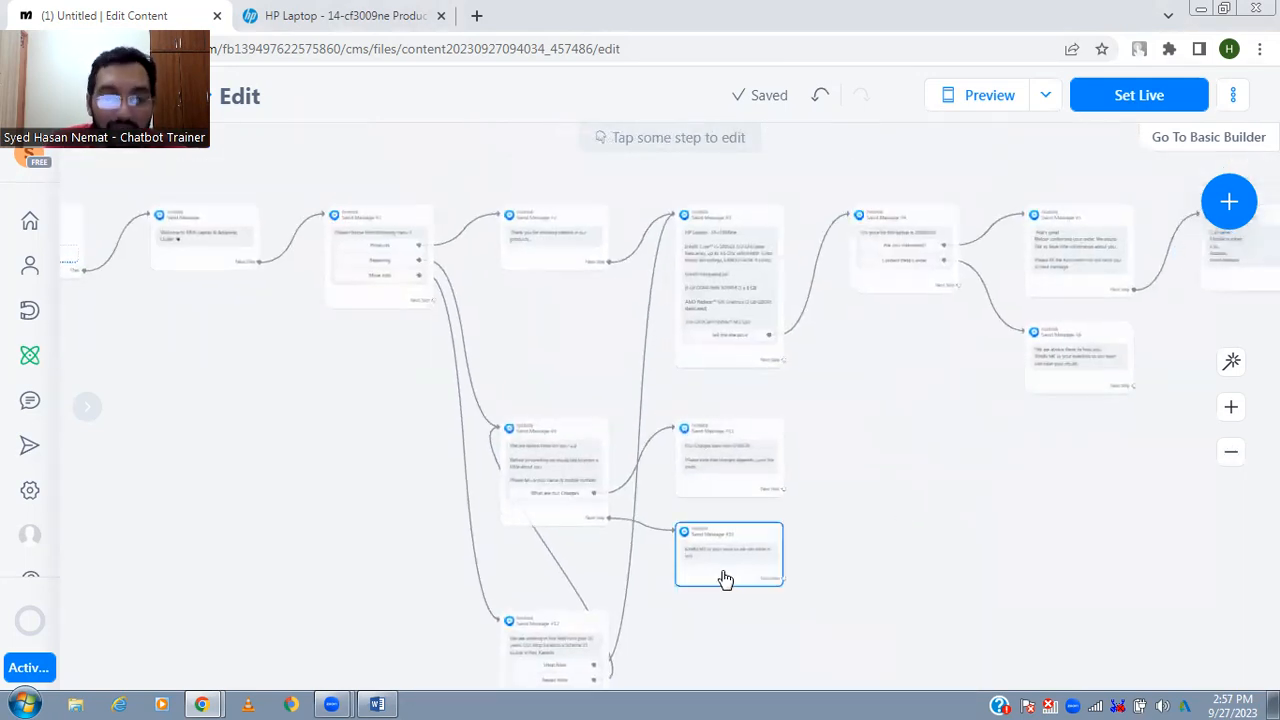
{"action": "left_click", "coordinate": [623, 630]}
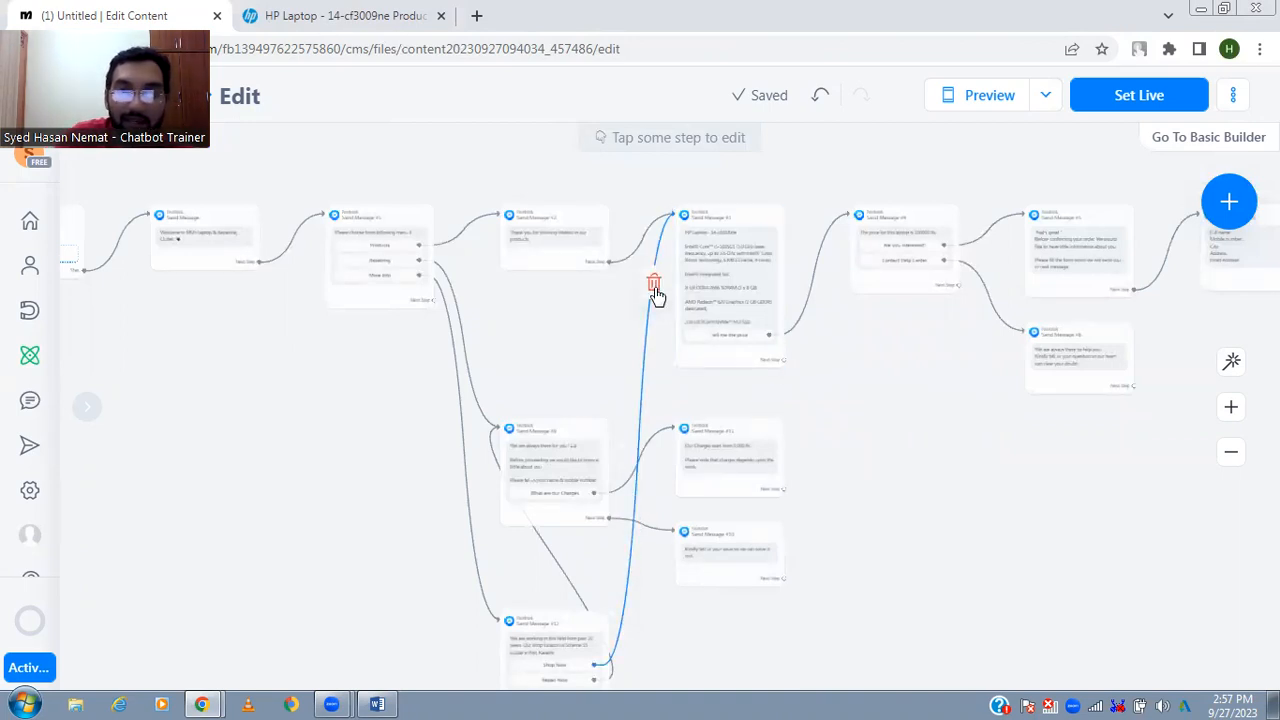
{"action": "left_click", "coordinate": [695, 240]}
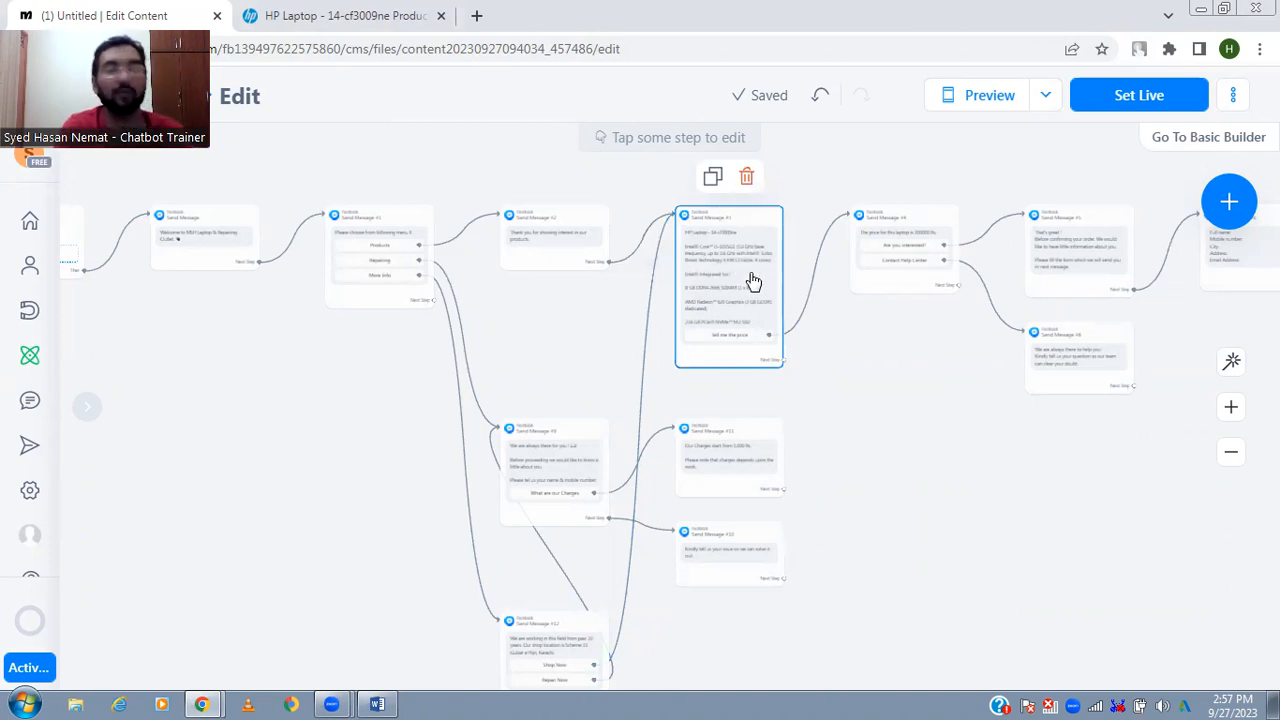
{"action": "left_click", "coordinate": [567, 628]}
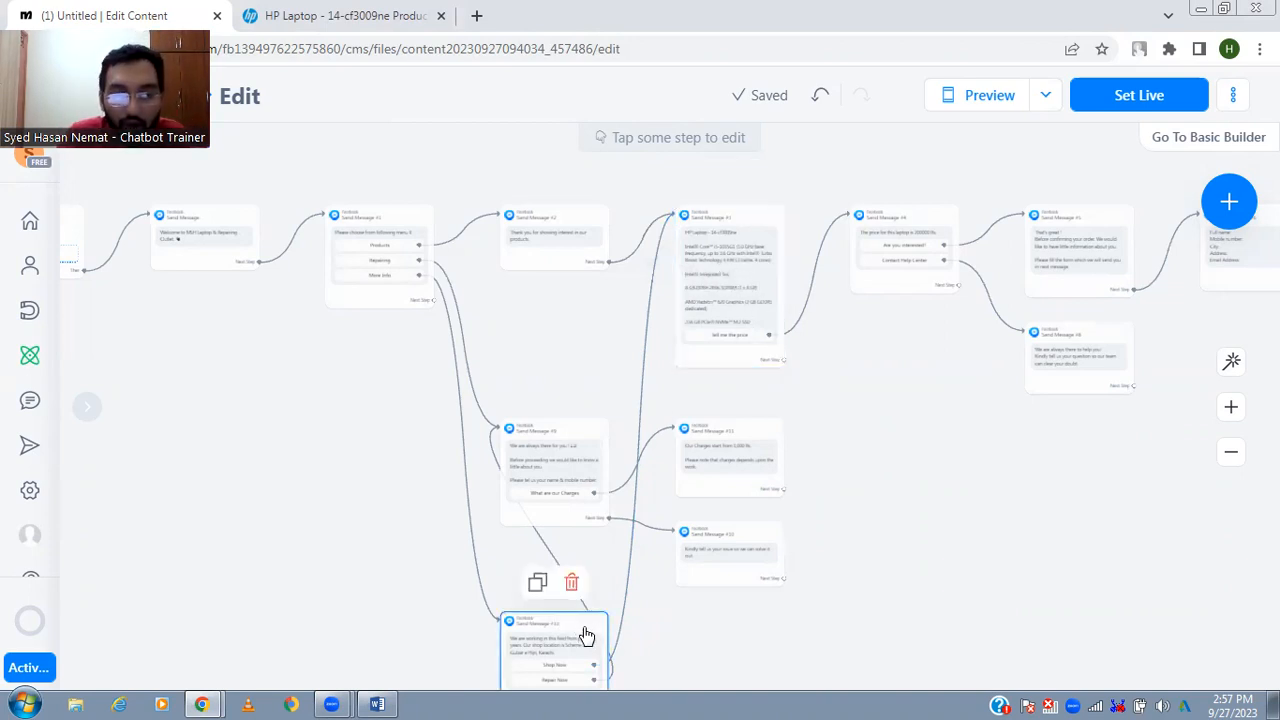
{"action": "left_click_drag", "start_coordinate": [690, 668], "coordinate": [667, 582]}
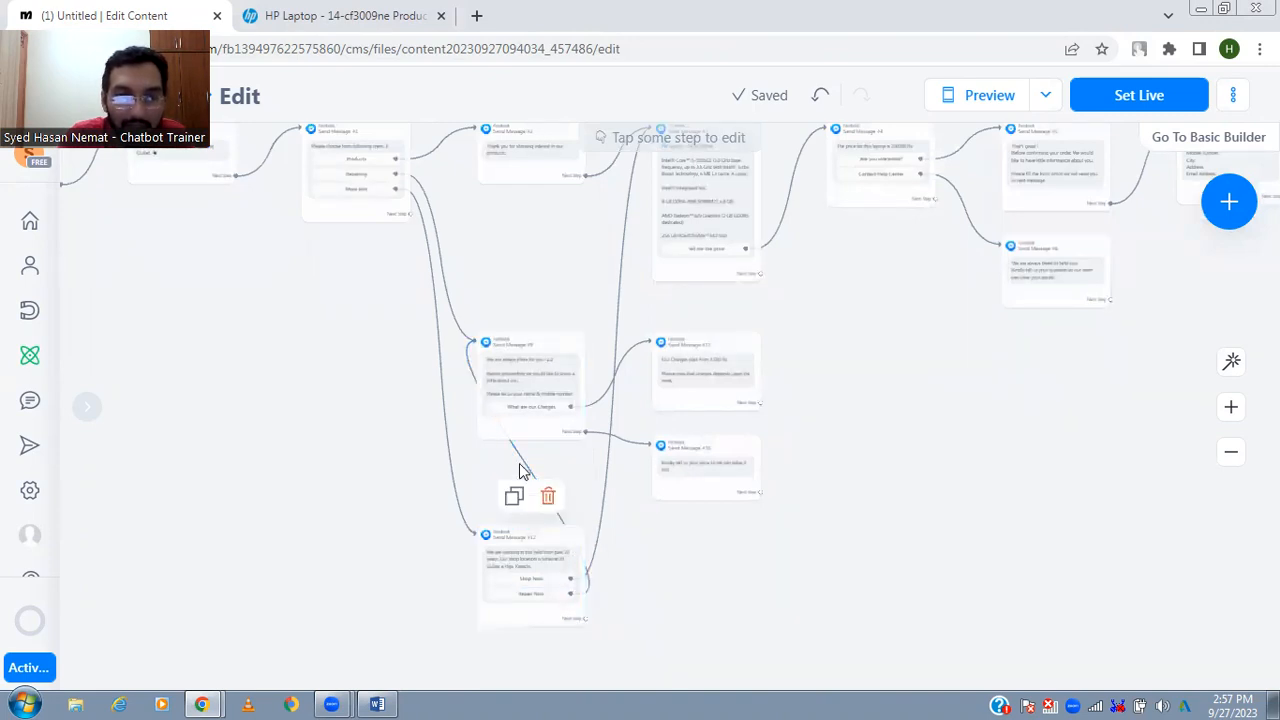
{"action": "left_click_drag", "start_coordinate": [337, 354], "coordinate": [528, 498]}
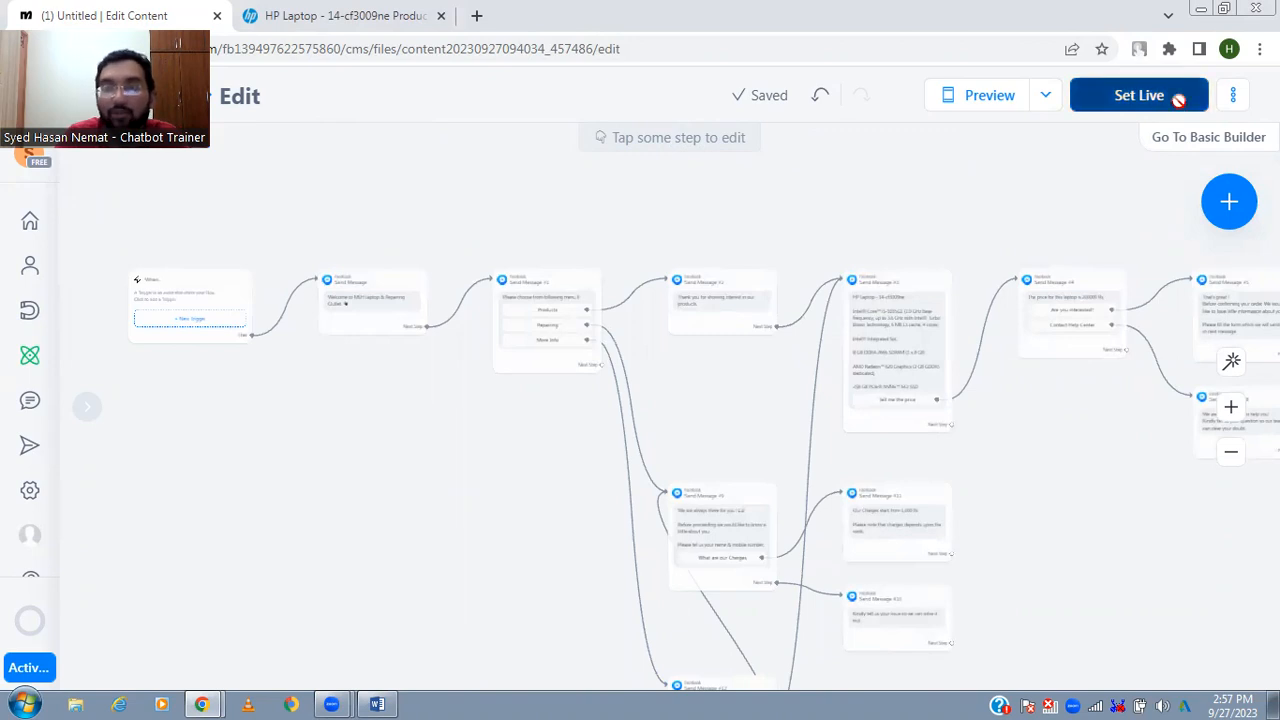
- Set the automation live and open its chat preview inside the flow builder
{"action": "left_click", "coordinate": [1140, 95]}
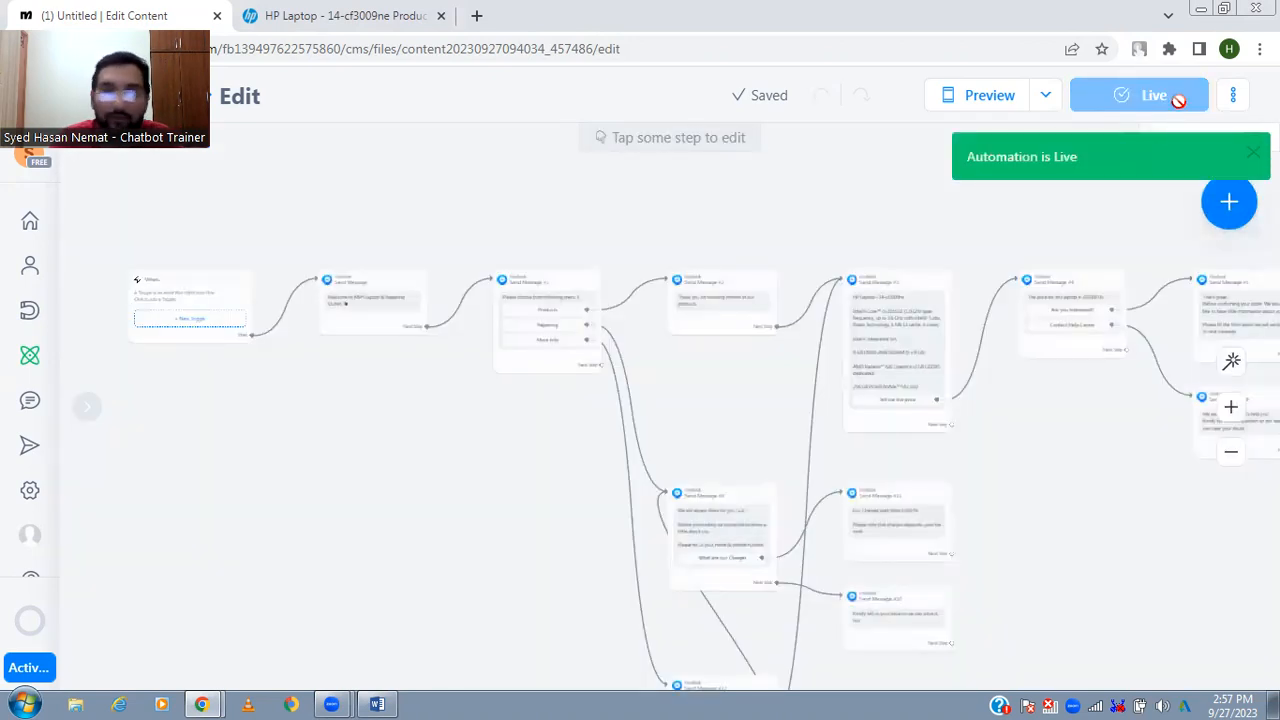
{"action": "left_click", "coordinate": [1050, 108]}
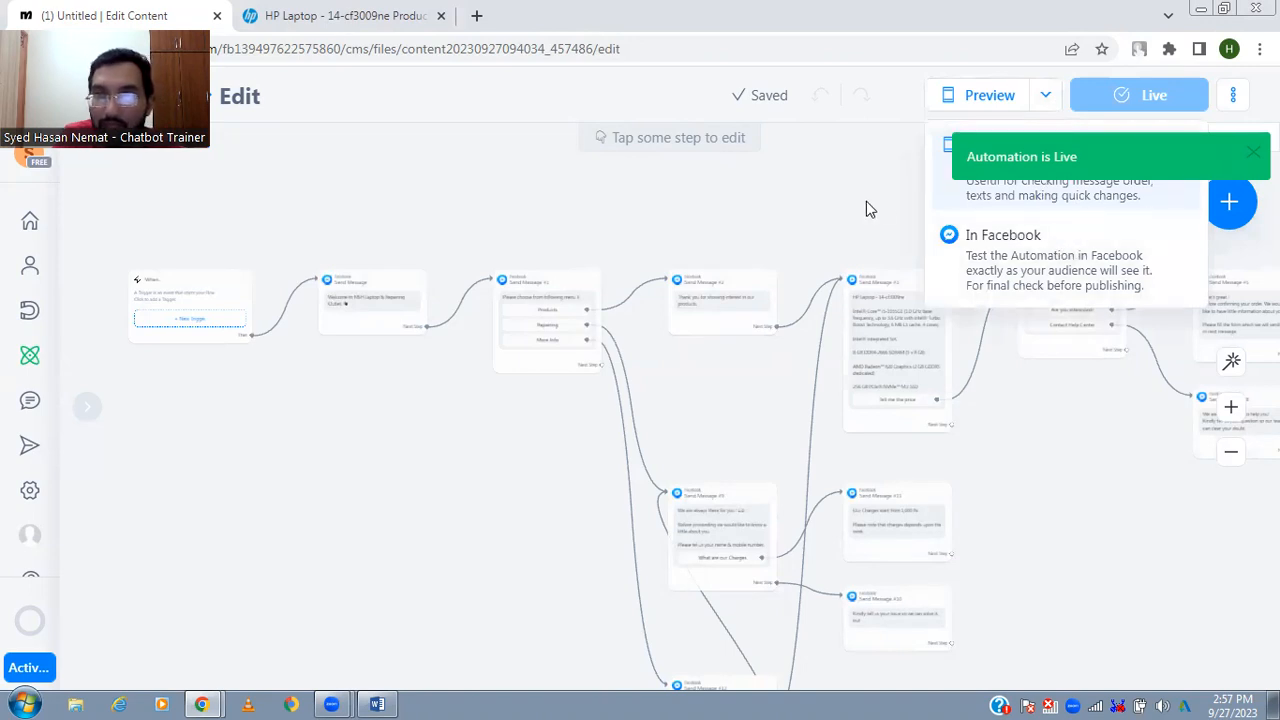
{"action": "left_click", "coordinate": [866, 201]}
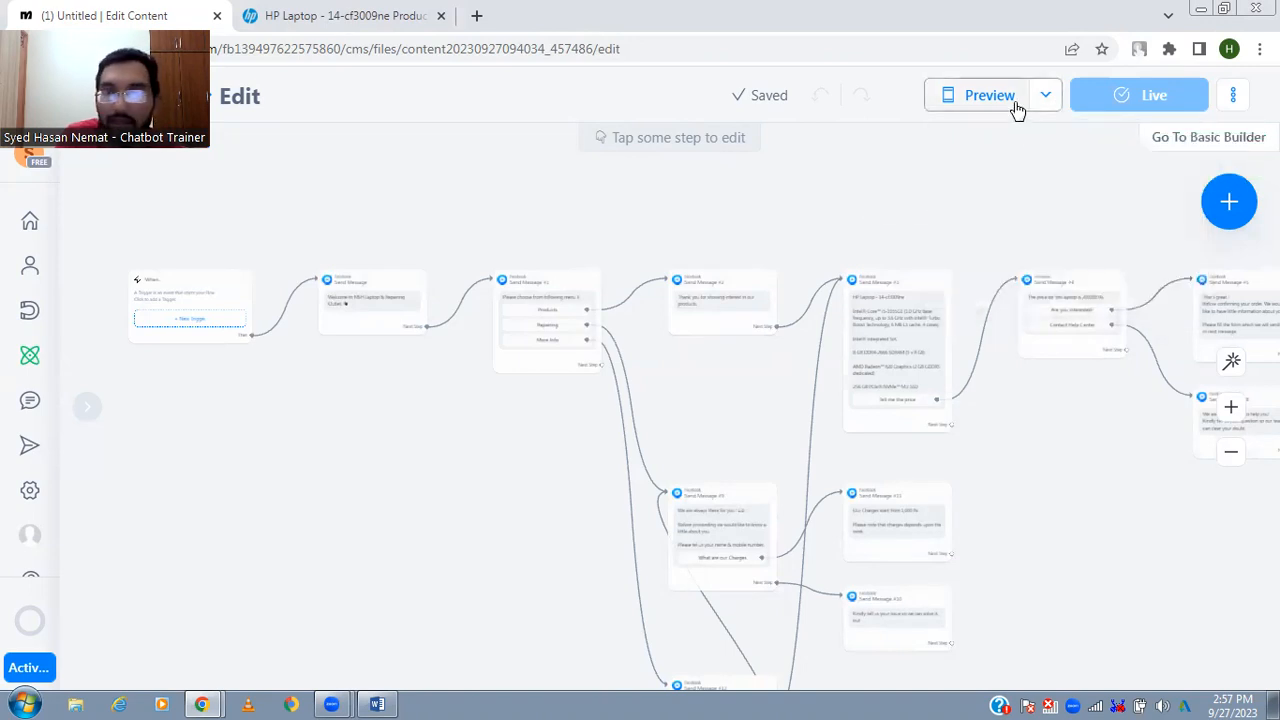
{"action": "left_click", "coordinate": [1016, 110]}
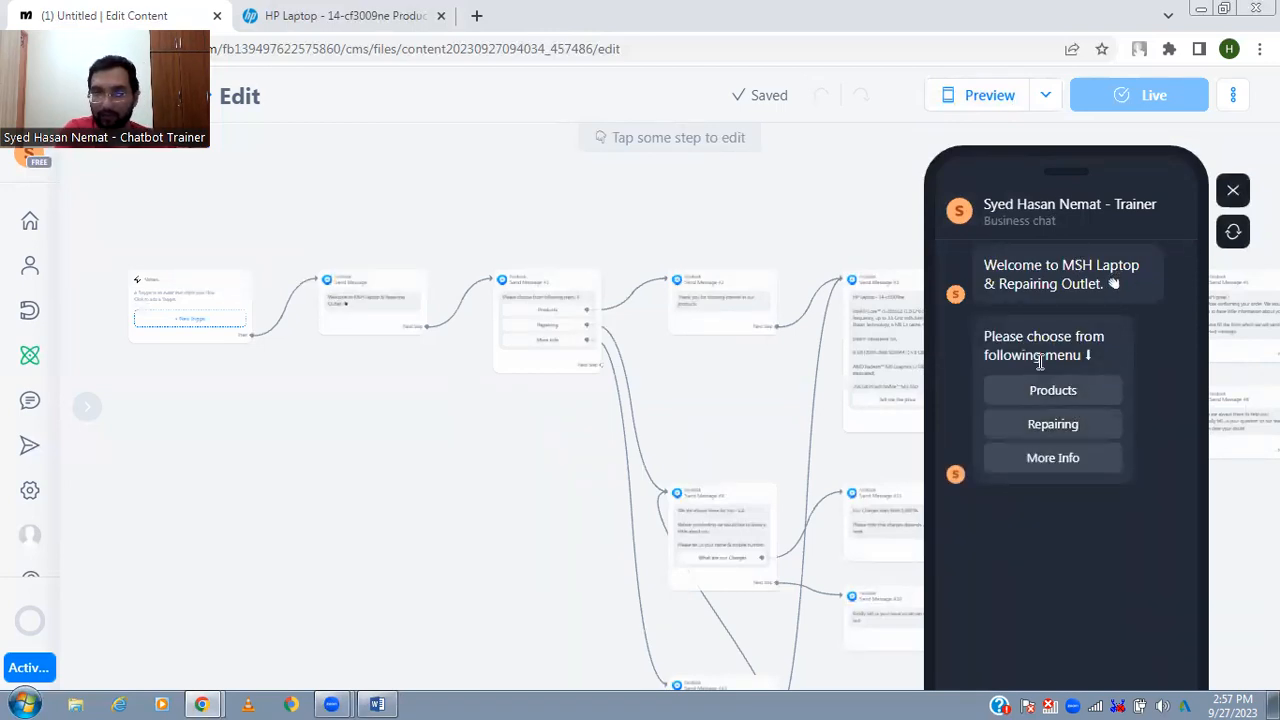
- Choose Products in the chat preview and reduce the browser page zoom to 75%
{"action": "left_click", "coordinate": [1097, 401]}
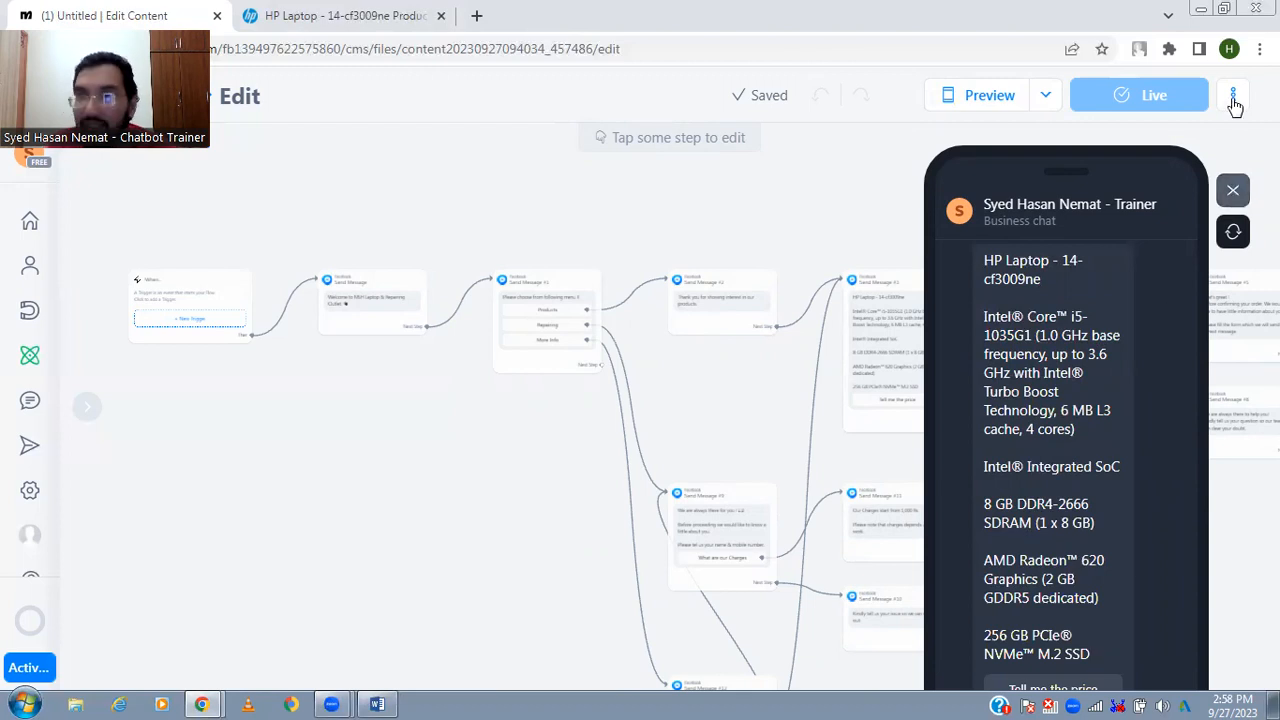
{"action": "left_click", "coordinate": [1259, 48]}
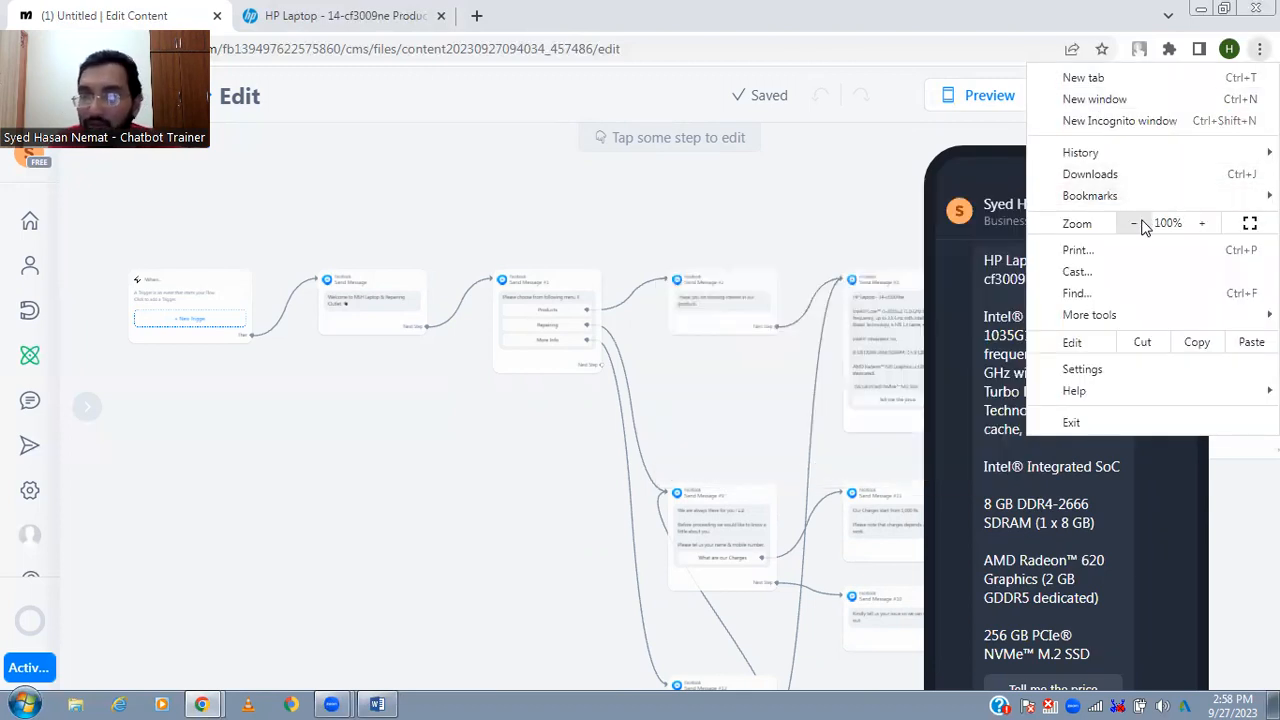
{"action": "left_click", "coordinate": [1141, 227]}
{"action": "left_click", "coordinate": [1142, 227]}
{"action": "left_click", "coordinate": [1142, 227]}
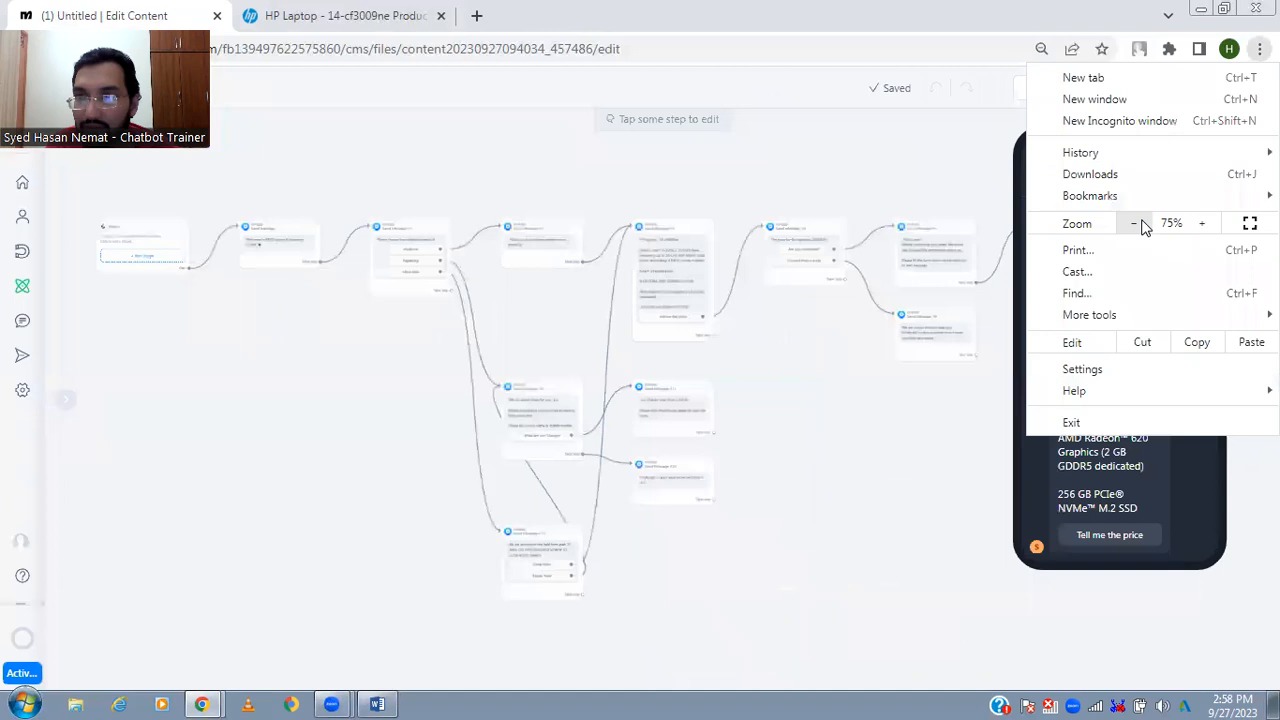
{"action": "left_click", "coordinate": [968, 512]}
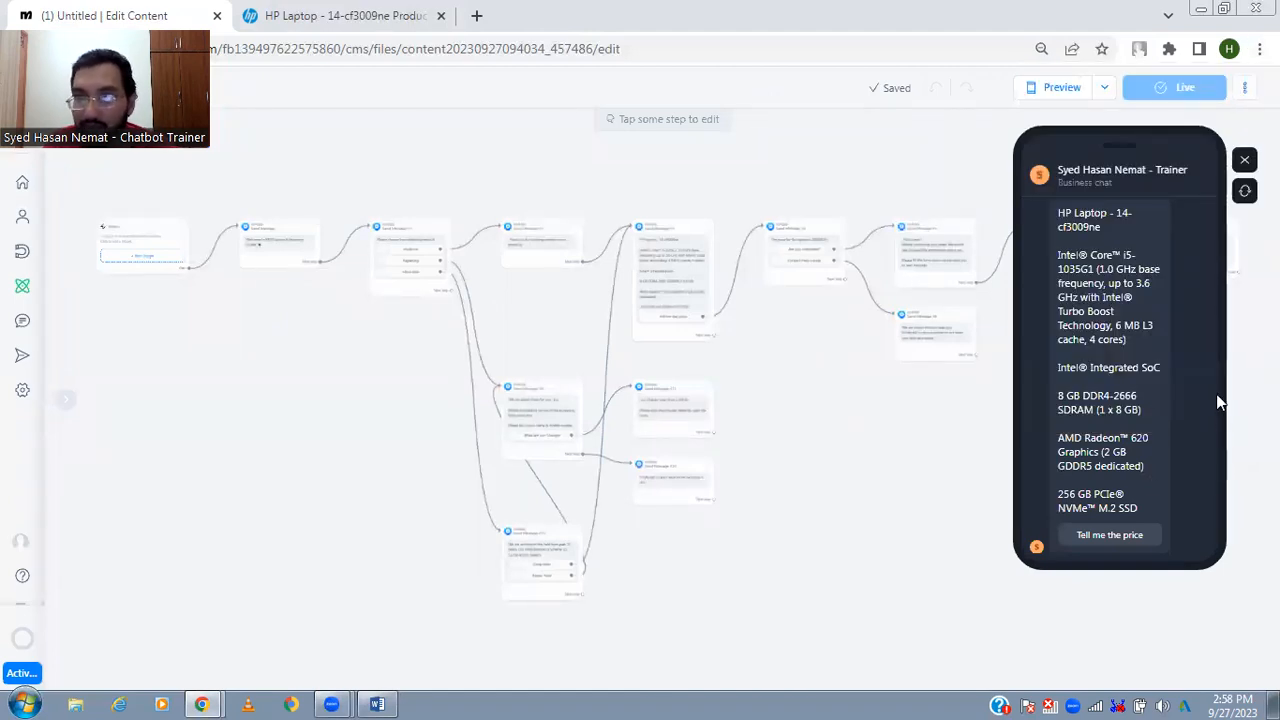
- Test the price and order replies in the chat preview by choosing Tell me the price and Are you interested?
{"action": "left_click", "coordinate": [1147, 533]}
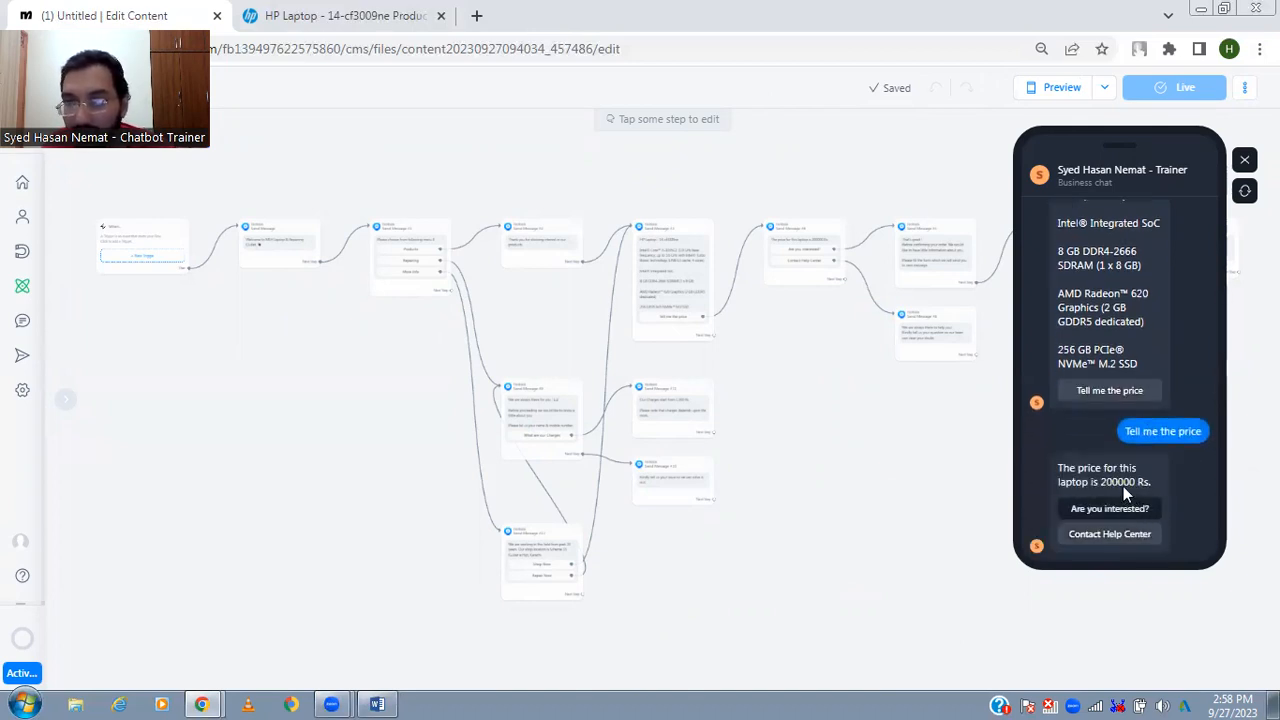
{"action": "left_click_drag", "start_coordinate": [1101, 482], "coordinate": [1151, 482]}
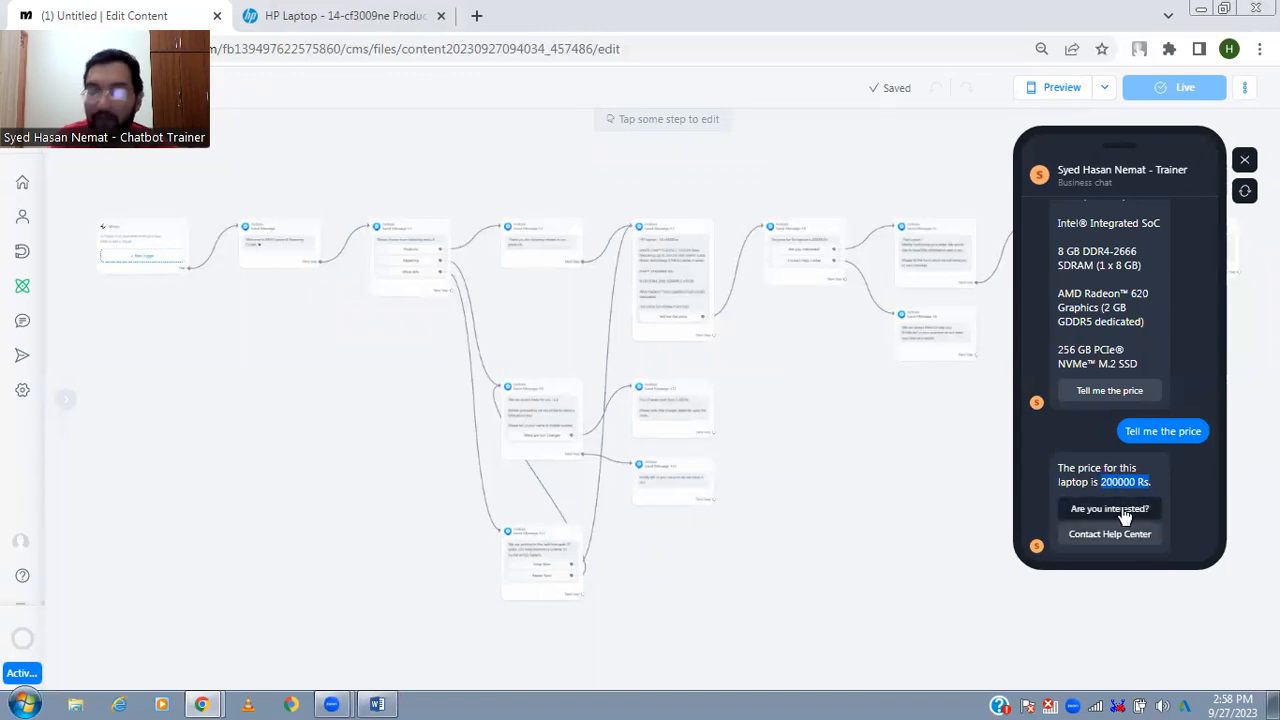
{"action": "left_click", "coordinate": [1124, 510]}
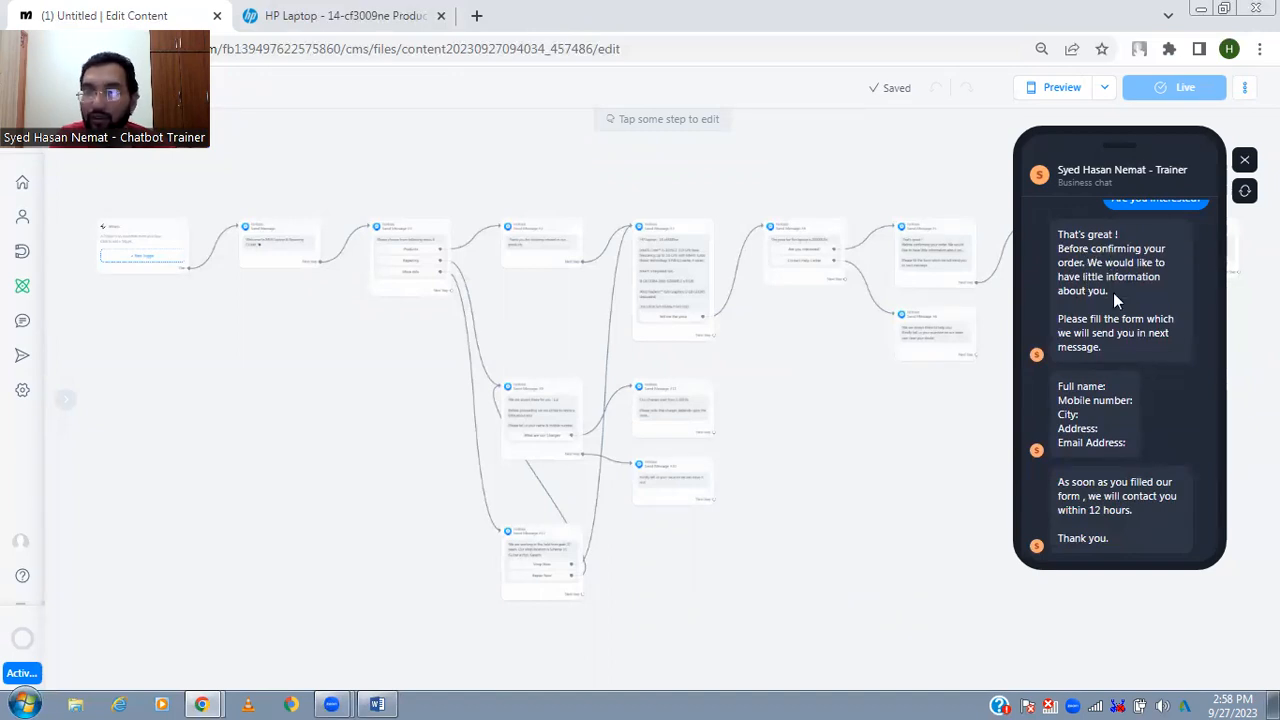
{"action": "triple_click", "coordinate": [1113, 292]}
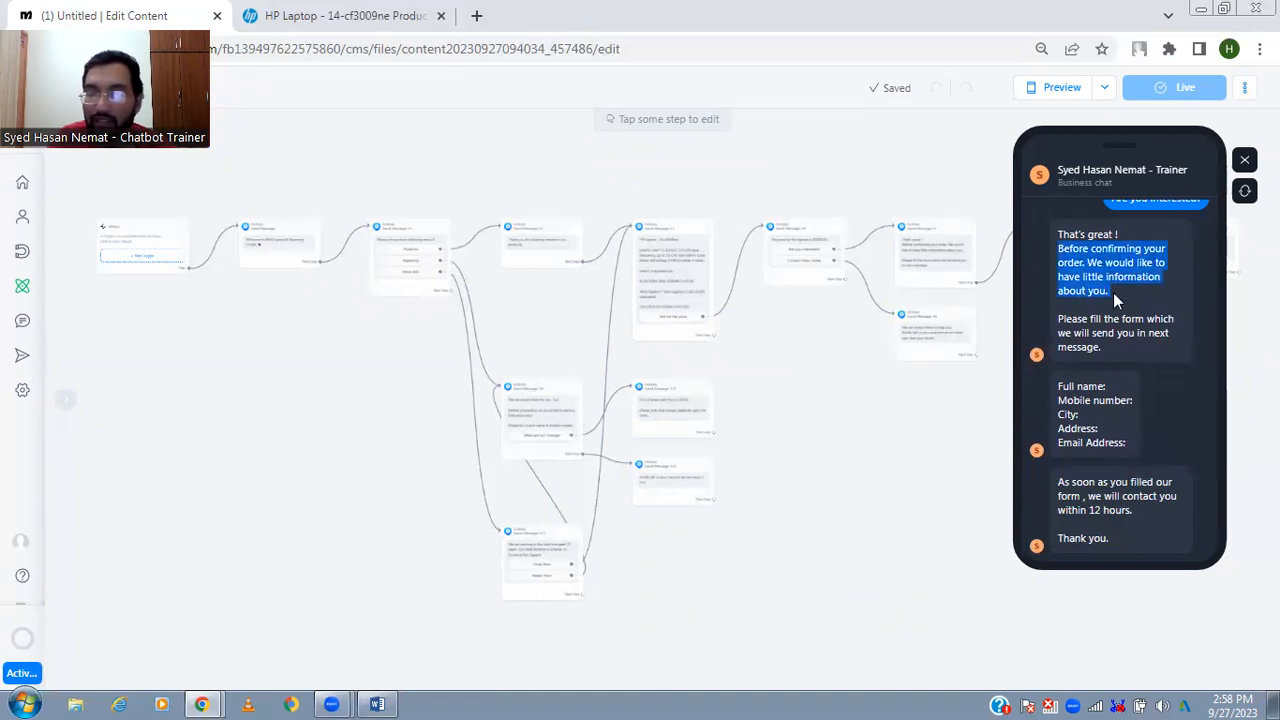
- Return to the laptop price message in the preview and test its Contact Help Center reply
{"action": "left_click_drag", "start_coordinate": [1119, 294], "coordinate": [1150, 517]}
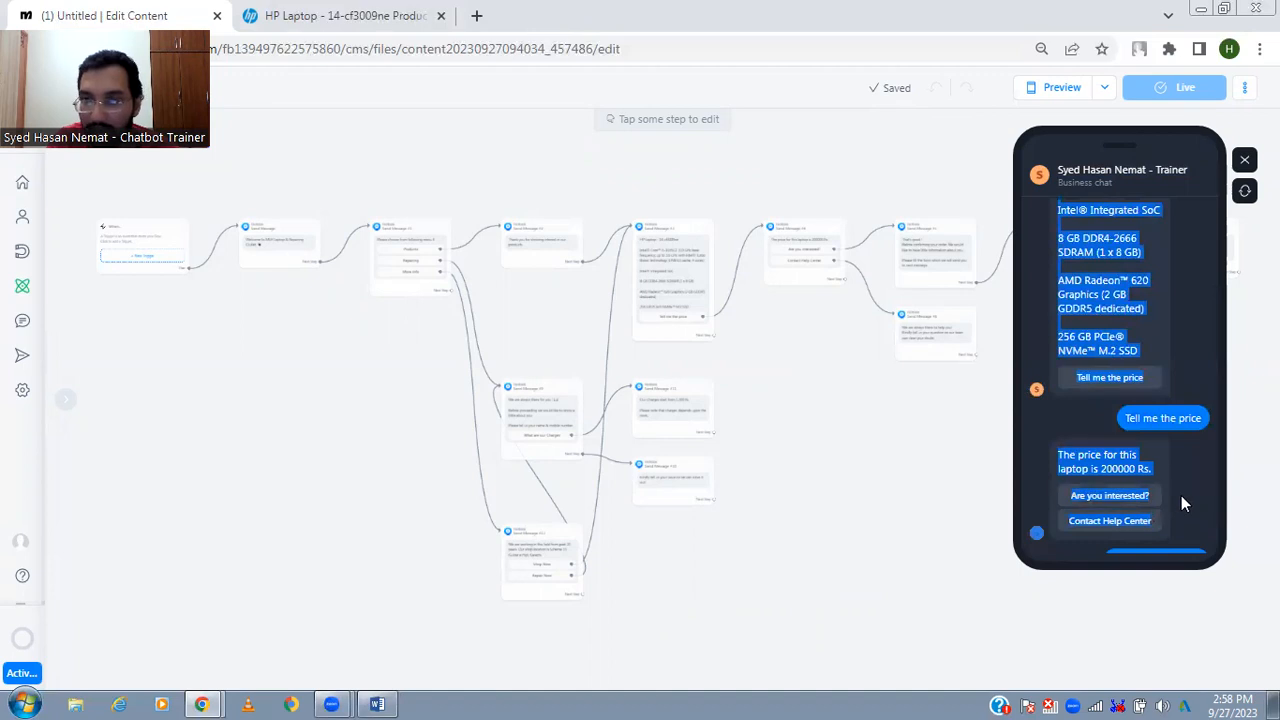
{"action": "left_click", "coordinate": [1181, 495]}
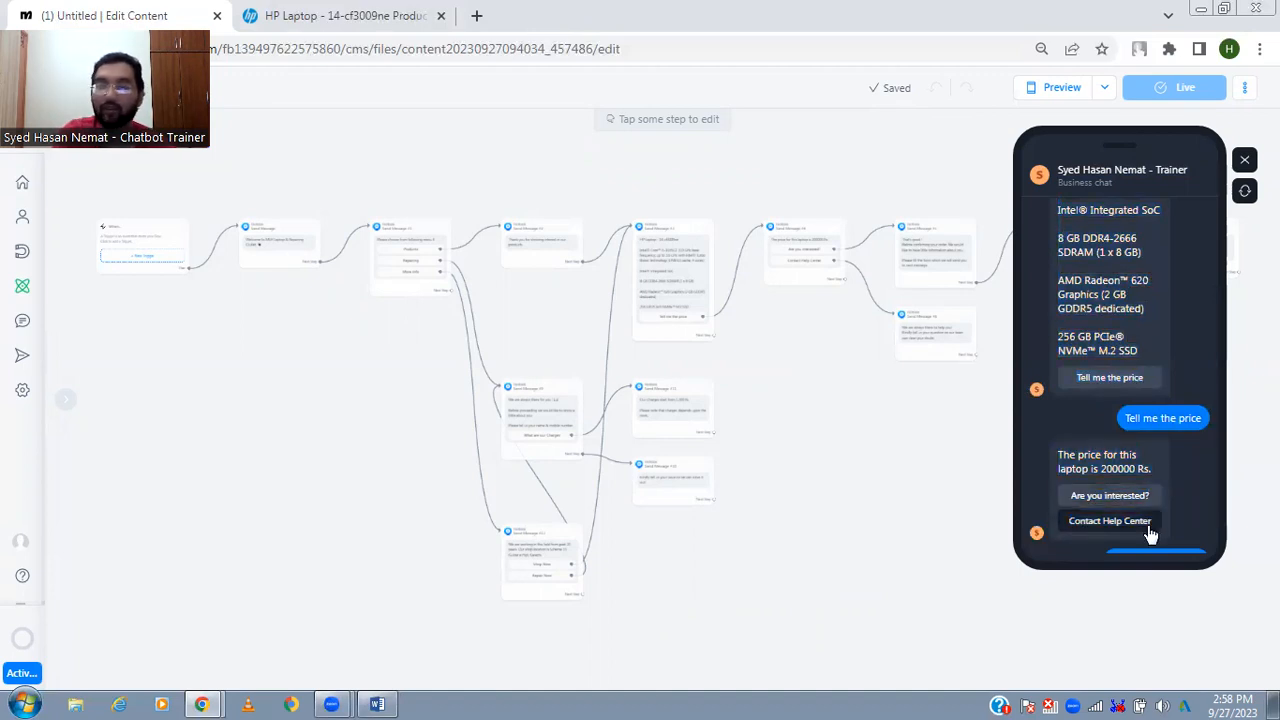
{"action": "left_click", "coordinate": [1148, 530]}
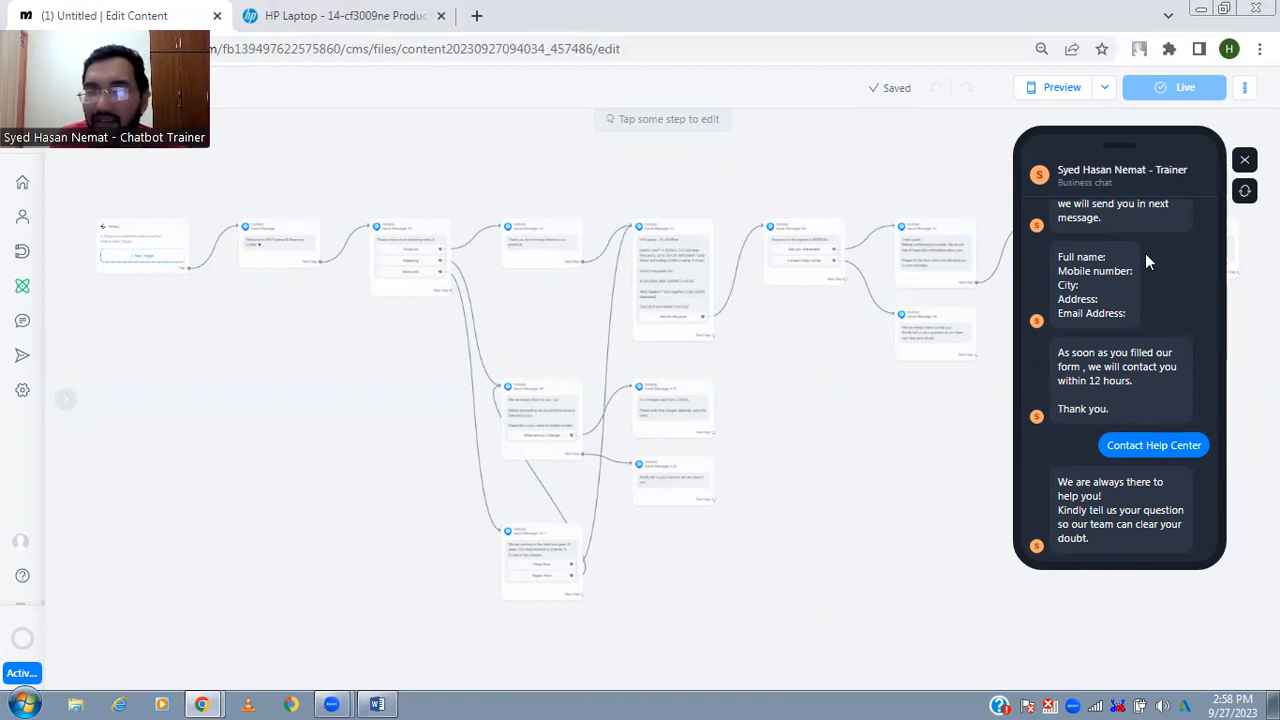
- Review the replies to Are you interested? in the chat preview, from the laptop price through the customer details form
{"action": "left_click_drag", "start_coordinate": [1130, 216], "coordinate": [1119, 381]}
{"action": "left_click", "coordinate": [1119, 381]}
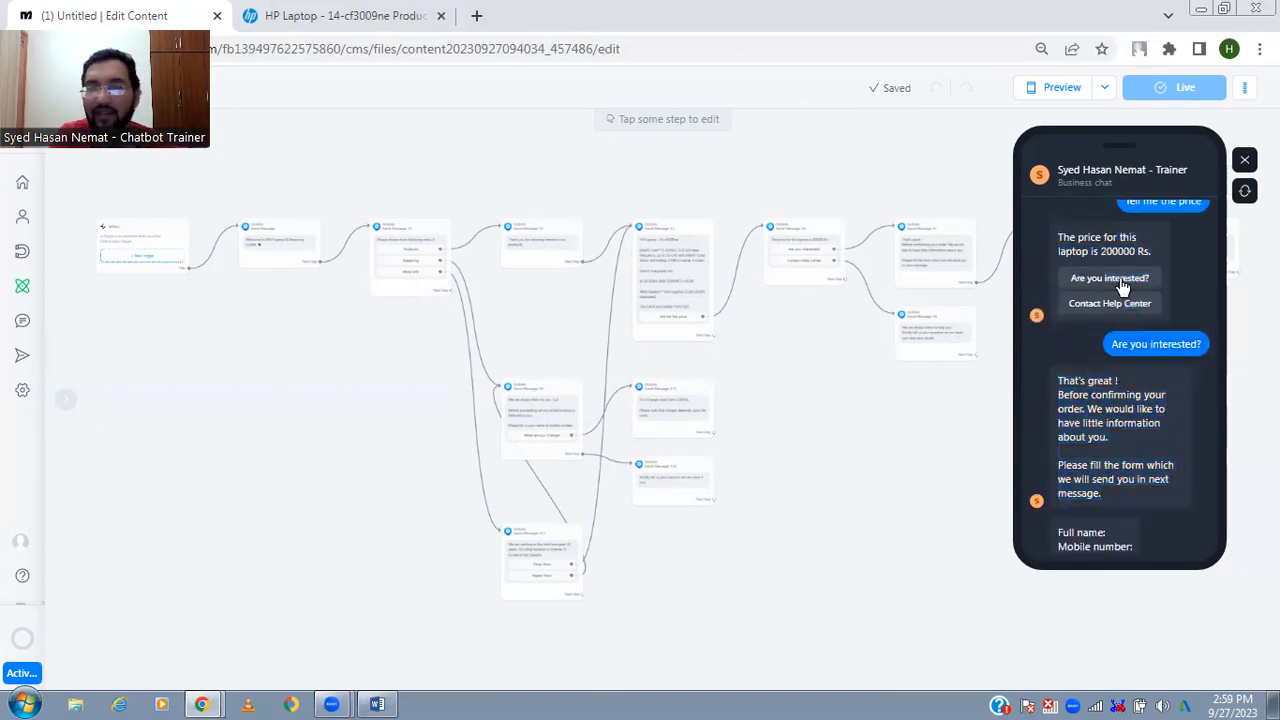
{"action": "scroll", "coordinate": [1134, 274], "scroll_direction": "down", "scroll_amount": 5}
{"action": "scroll", "coordinate": [1138, 280], "scroll_direction": "down", "scroll_amount": 3}
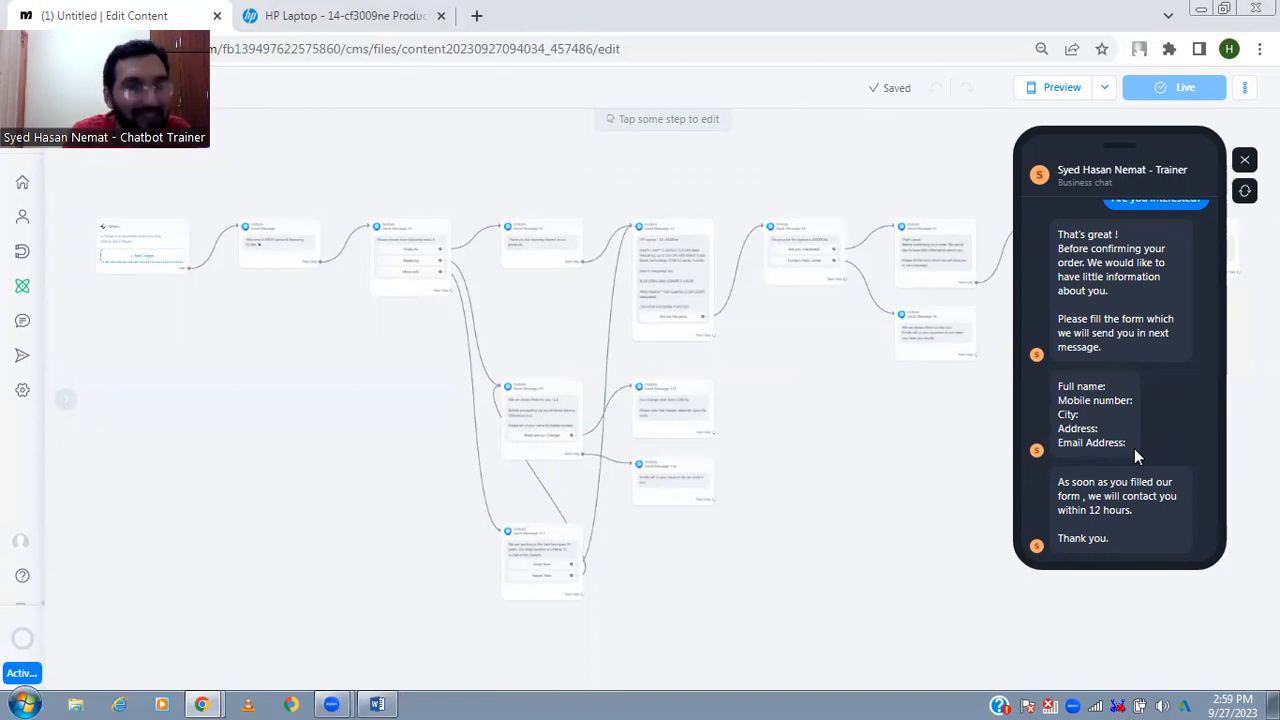
{"action": "left_click_drag", "start_coordinate": [1156, 306], "coordinate": [1160, 318]}
{"action": "left_click", "coordinate": [1160, 318]}
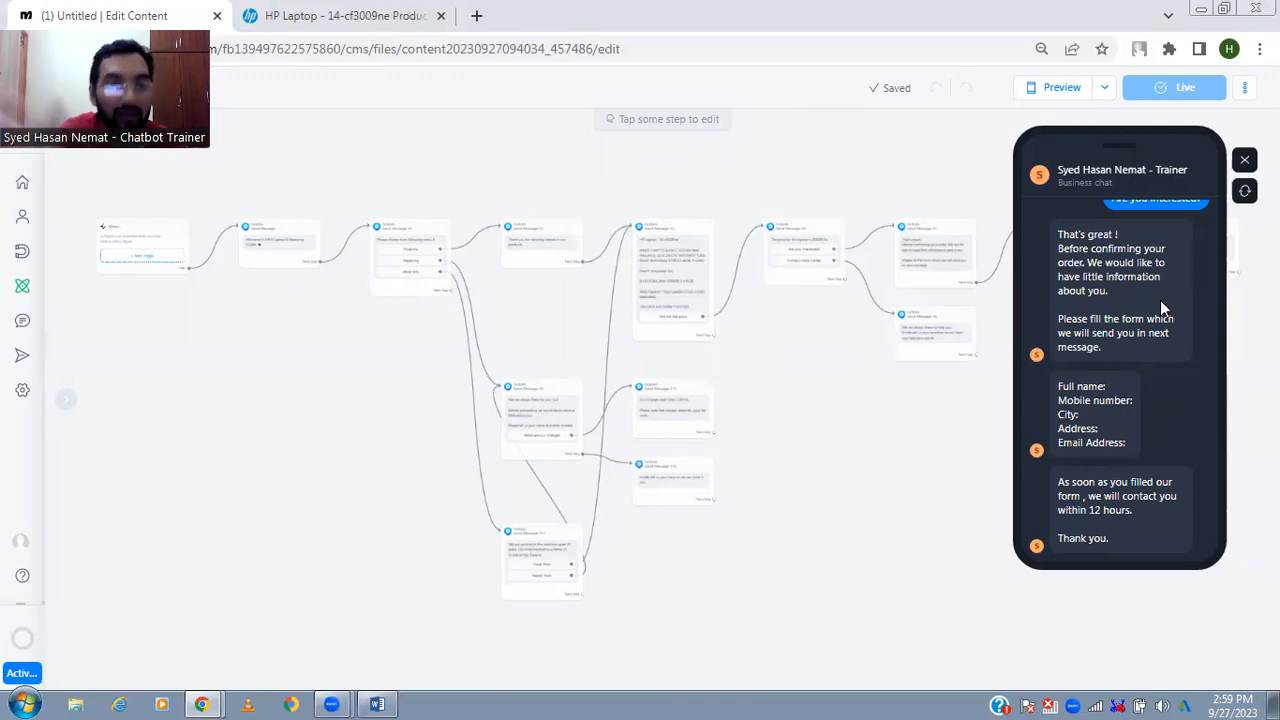
- Return to the opening menu in the chat preview and test the Repairing and What are our Charges replies
{"action": "left_click_drag", "start_coordinate": [1160, 300], "coordinate": [1160, 234]}
{"action": "left_click", "coordinate": [1168, 262]}
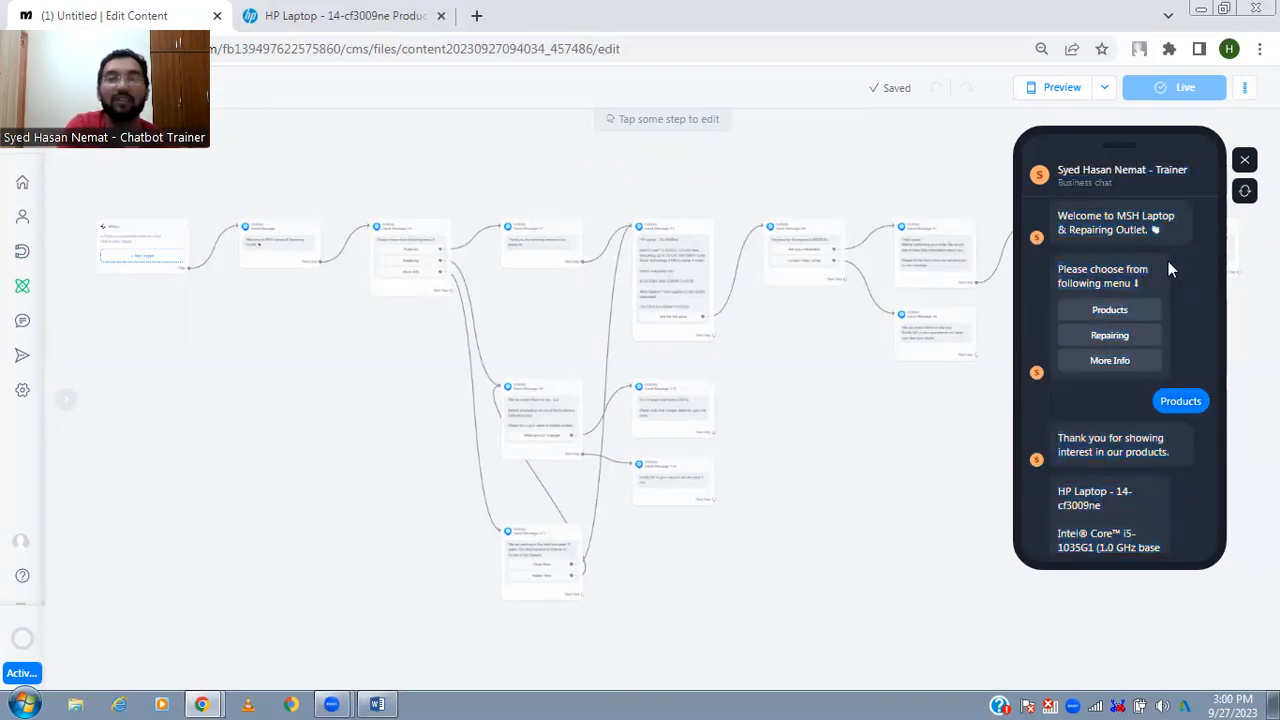
{"action": "left_click", "coordinate": [1145, 337]}
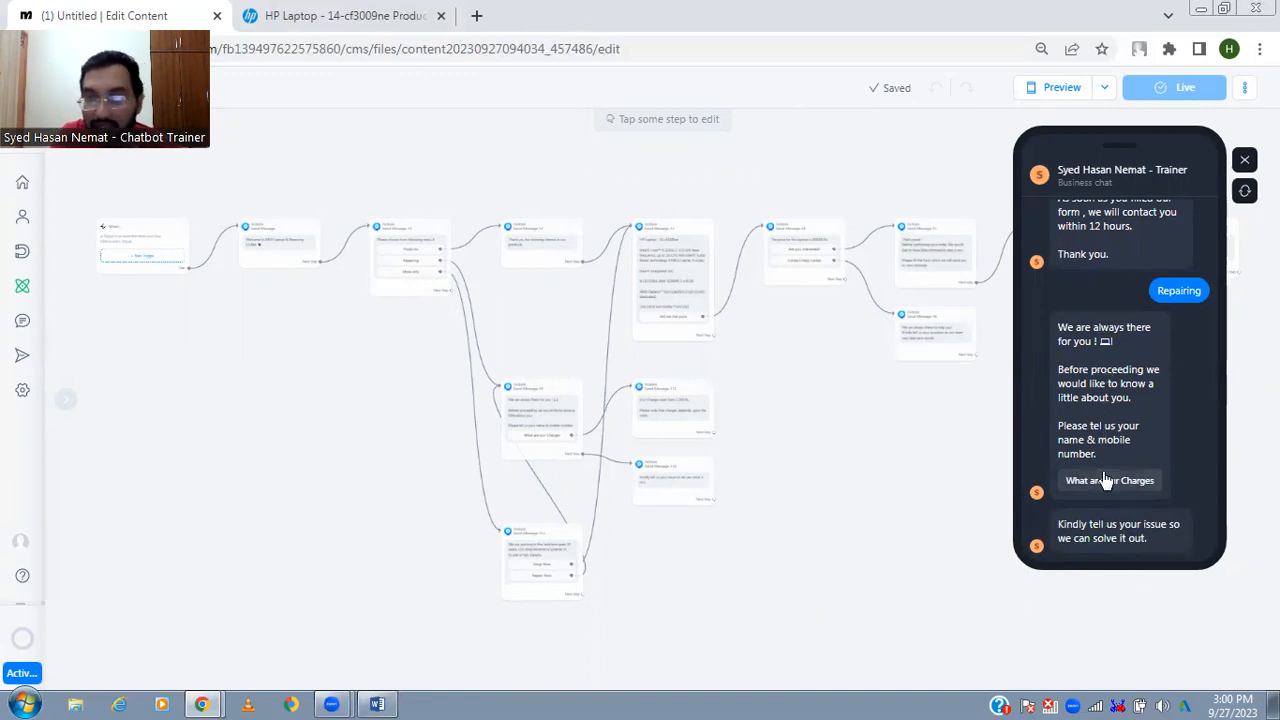
{"action": "left_click_drag", "start_coordinate": [1107, 422], "coordinate": [1154, 540]}
{"action": "left_click", "coordinate": [1126, 533]}
{"action": "left_click", "coordinate": [1154, 540]}
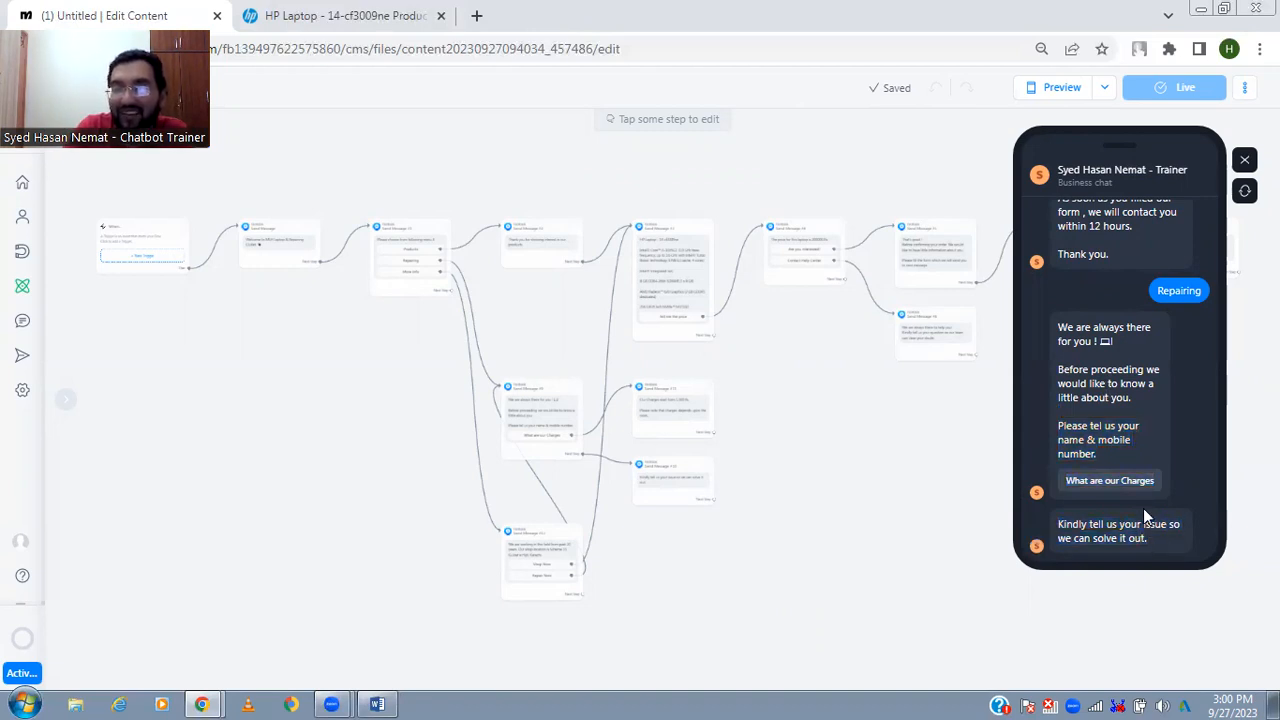
{"action": "left_click", "coordinate": [1136, 489]}
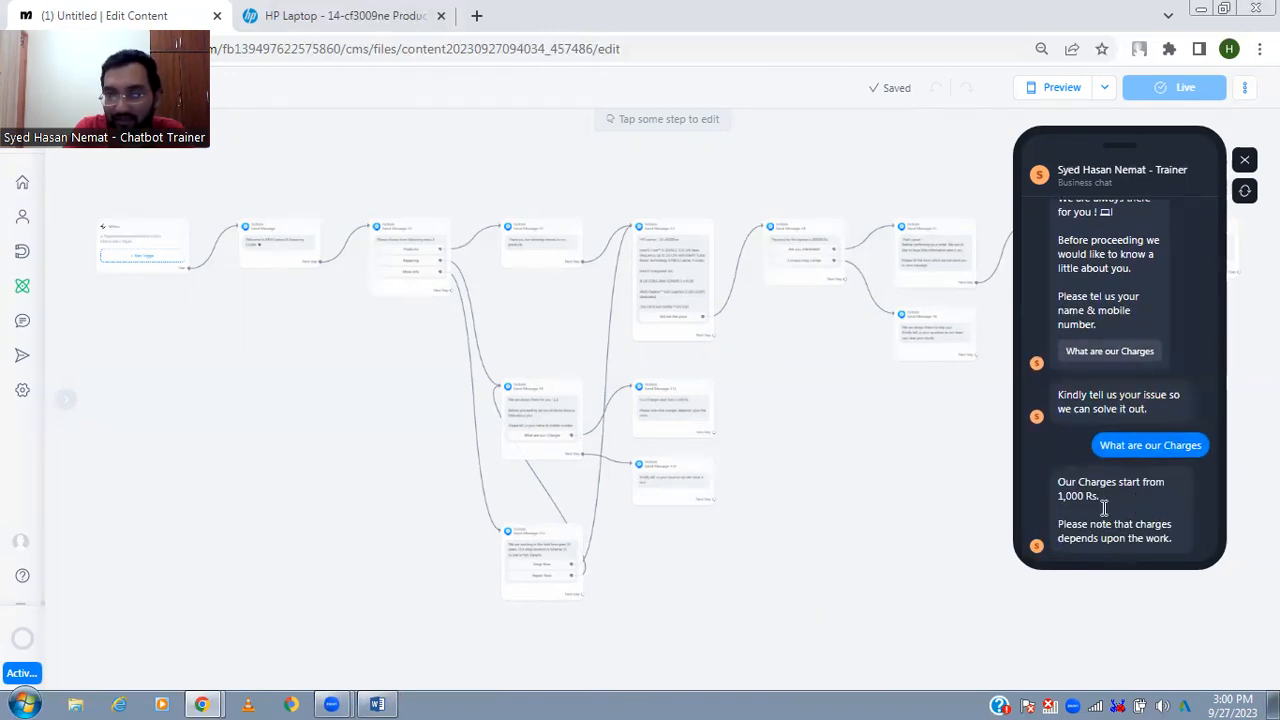
- Test the More Info reply from the opening menu in the chat preview, including its Shop Now option
{"action": "left_click_drag", "start_coordinate": [1127, 302], "coordinate": [1136, 373]}
{"action": "scroll", "coordinate": [1136, 371], "scroll_direction": "down", "scroll_amount": 15}
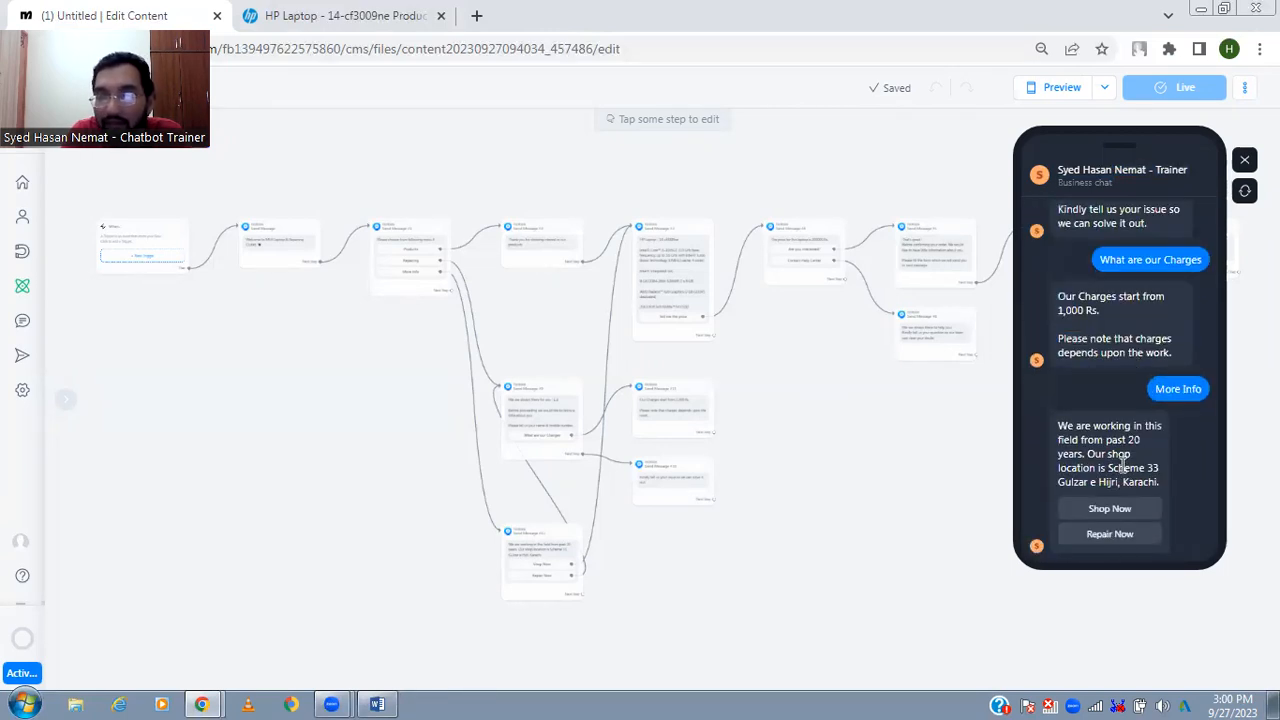
{"action": "left_click_drag", "start_coordinate": [1074, 428], "coordinate": [1143, 528]}
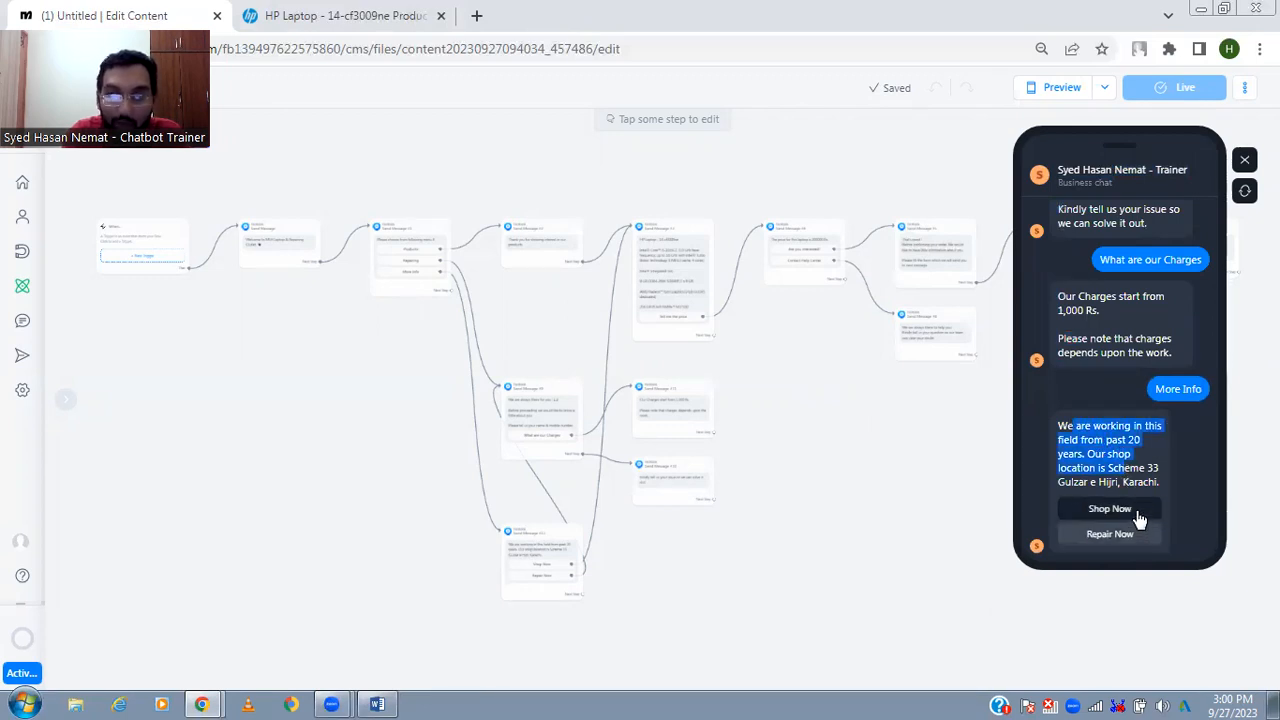
{"action": "left_click", "coordinate": [1139, 516]}
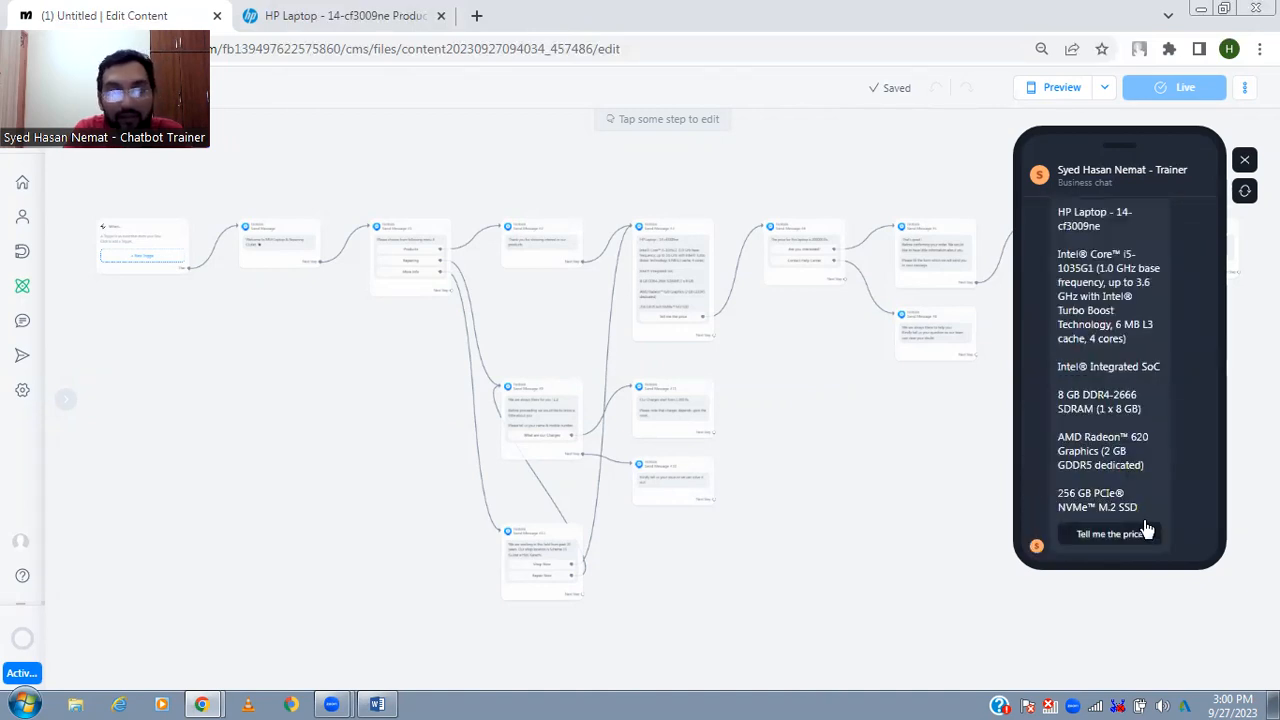
- Test the Repair Now option of the More Info message and restart the chat preview
{"action": "left_click_drag", "start_coordinate": [1138, 345], "coordinate": [1133, 500]}
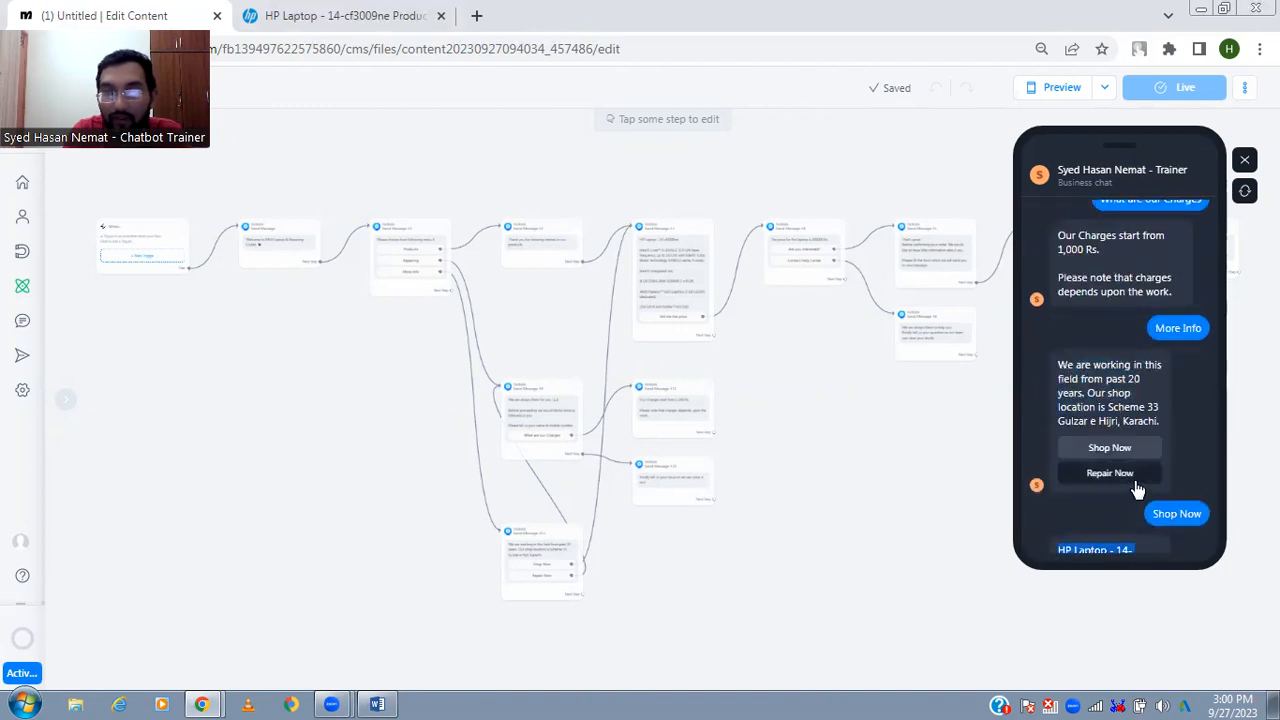
{"action": "left_click", "coordinate": [1110, 473]}
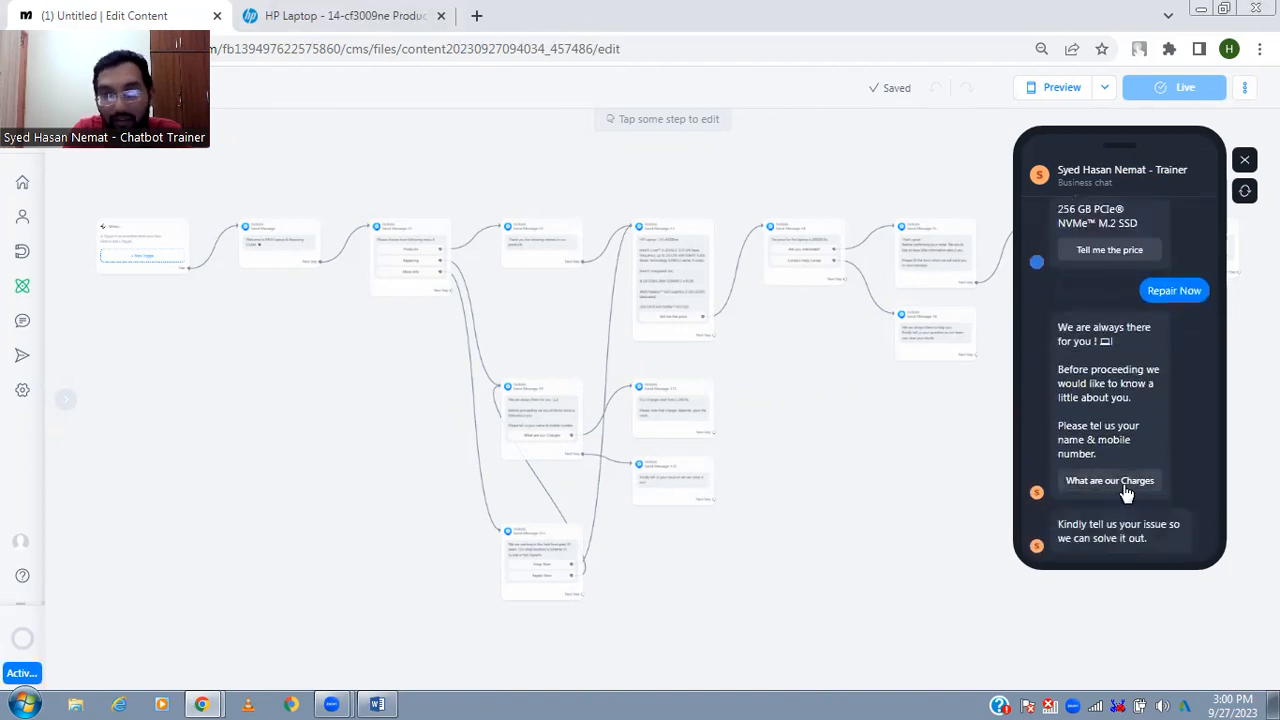
{"action": "left_click", "coordinate": [1243, 193]}
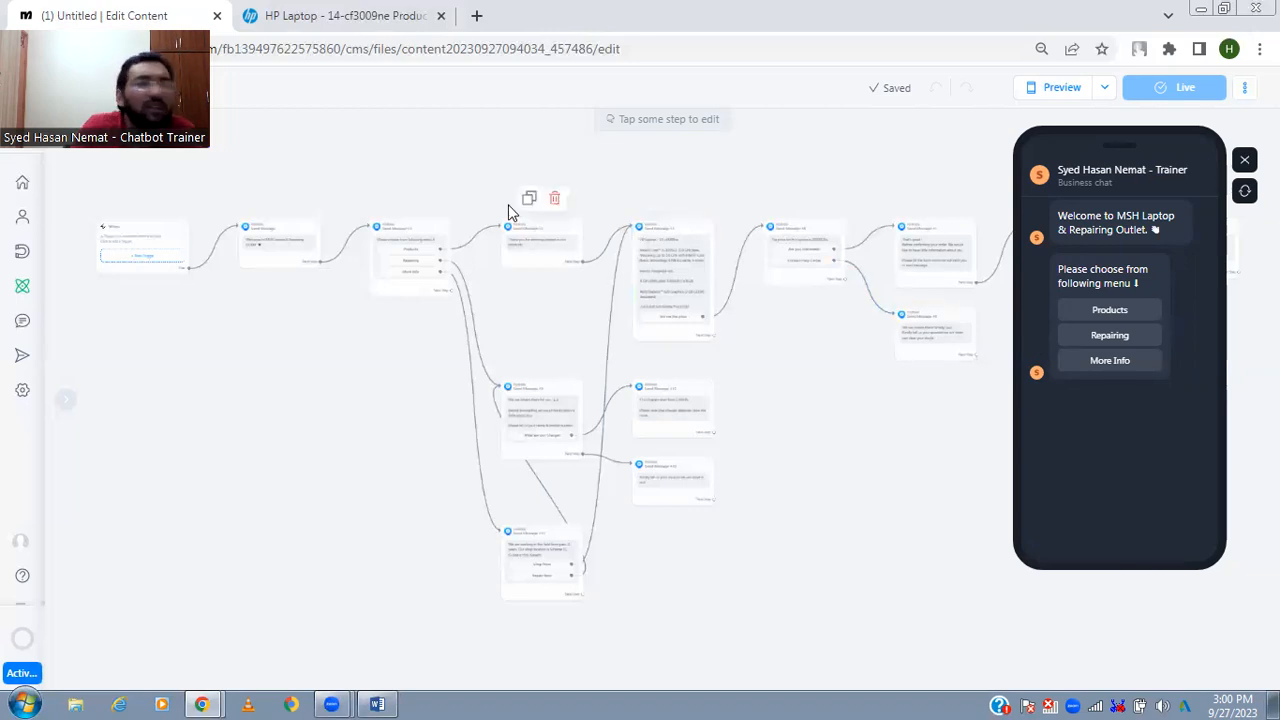
- Look over the Home dashboard, the free contacts limit, the account switcher and the Contacts list
{"action": "left_click", "coordinate": [27, 184]}
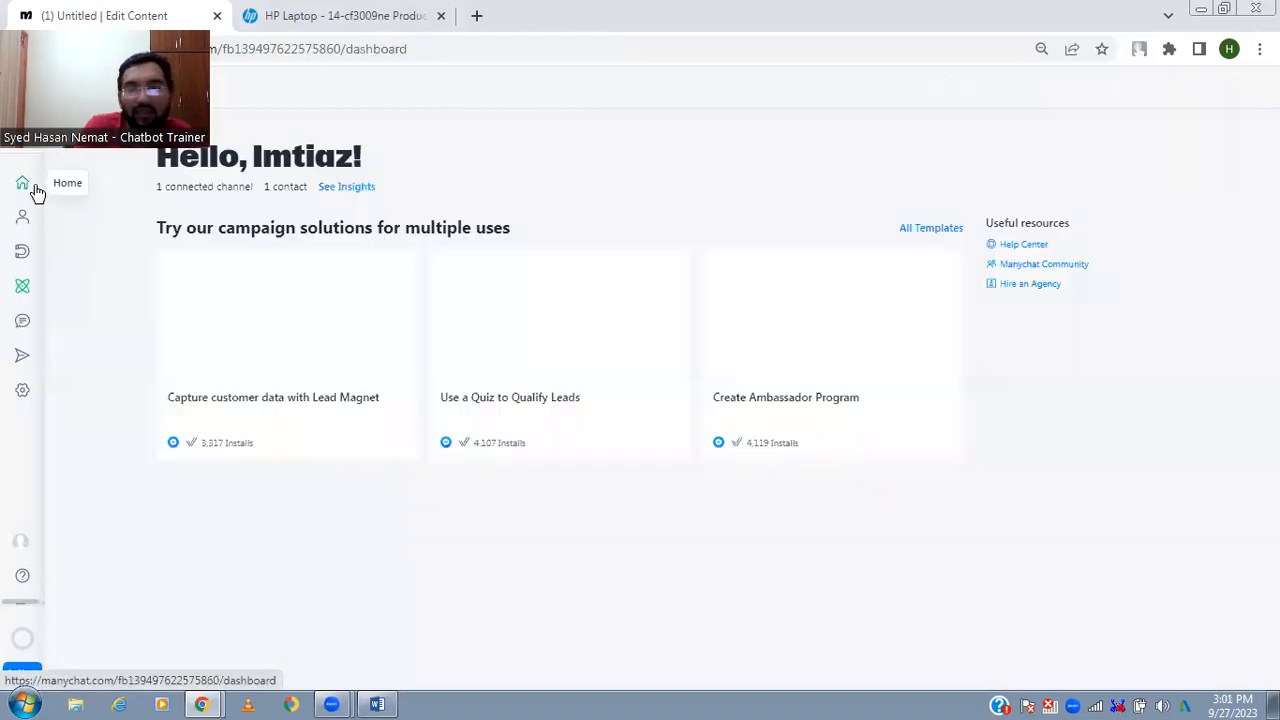
{"action": "mouse_move", "coordinate": [25, 637]}
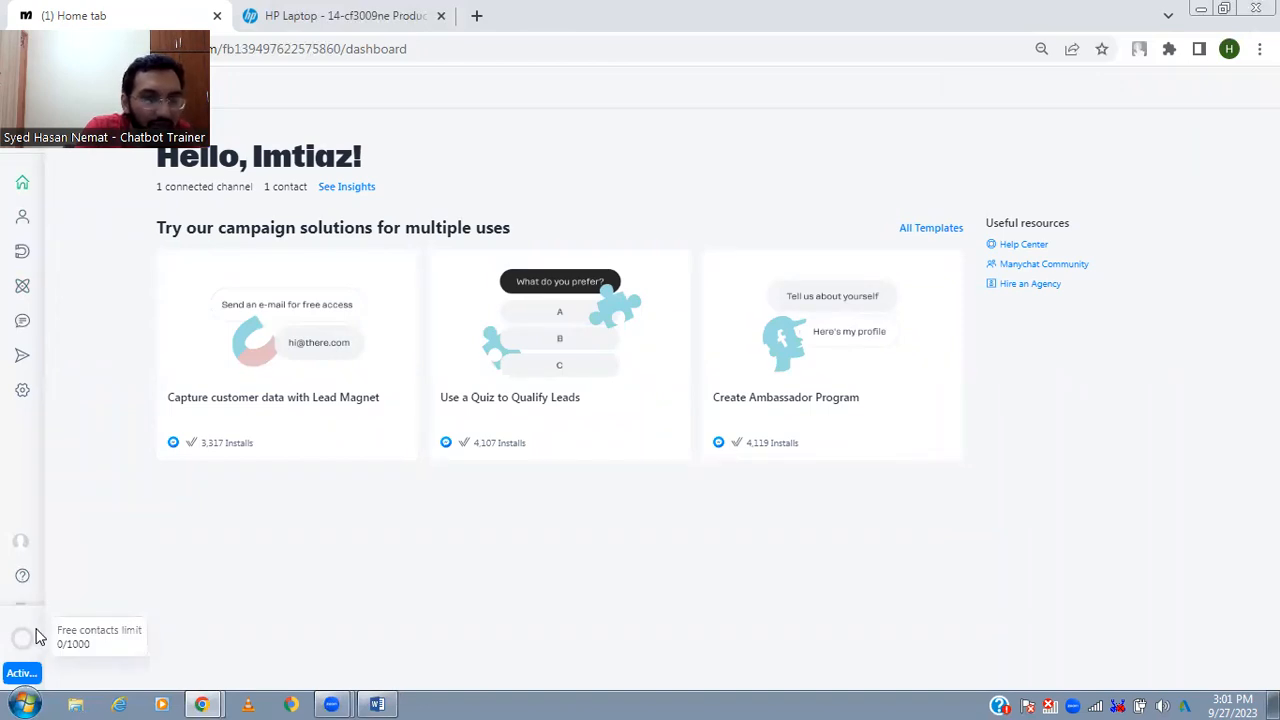
{"action": "triple_click", "coordinate": [66, 635]}
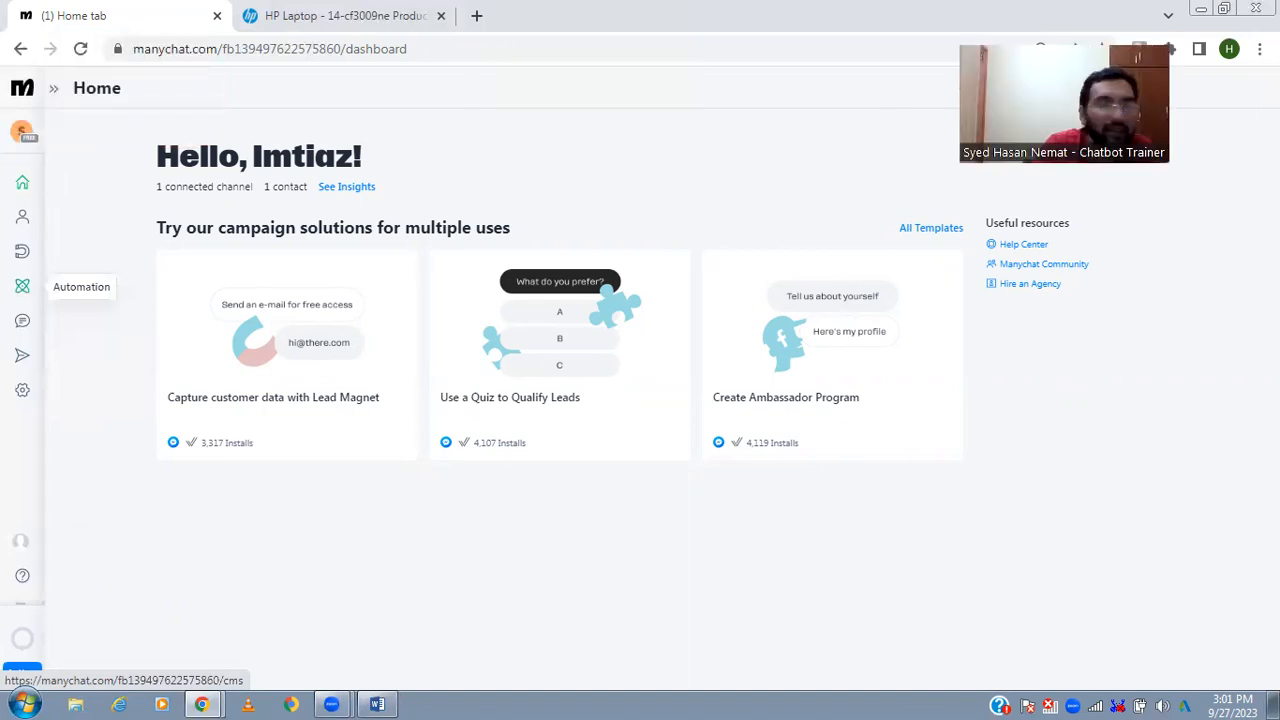
{"action": "left_click", "coordinate": [18, 145]}
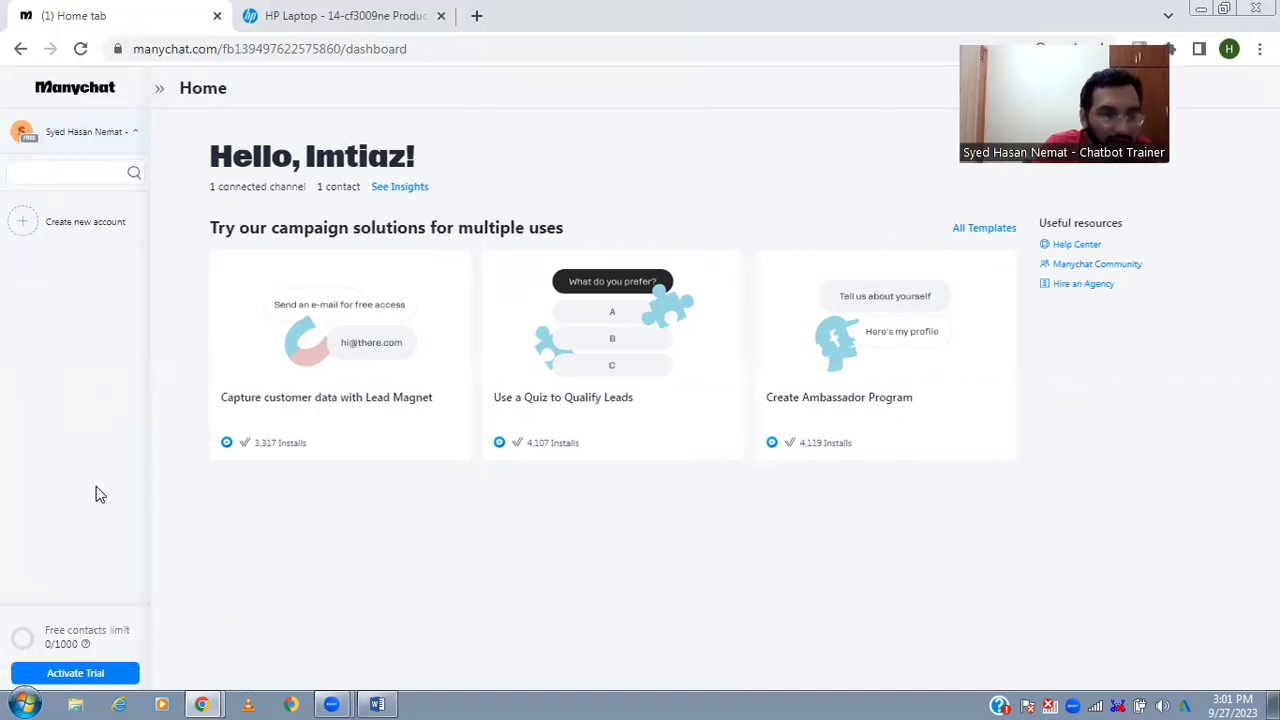
{"action": "left_click", "coordinate": [86, 131]}
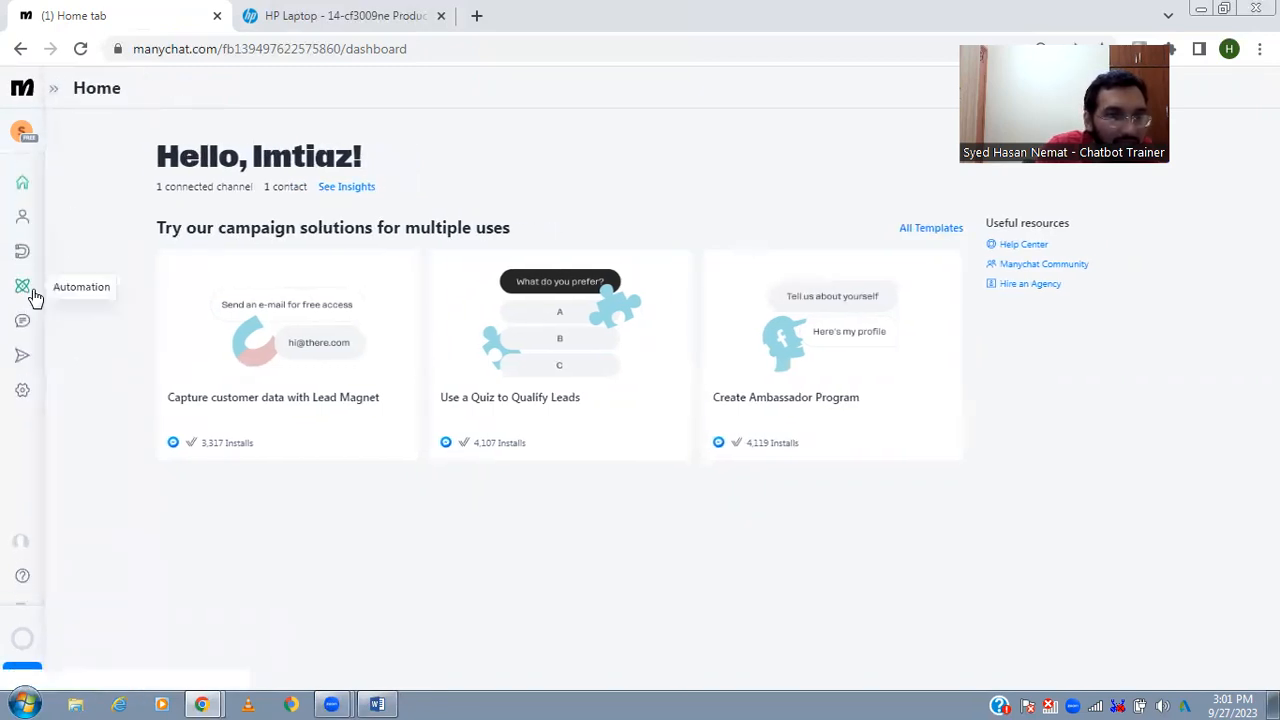
{"action": "left_click", "coordinate": [23, 230]}
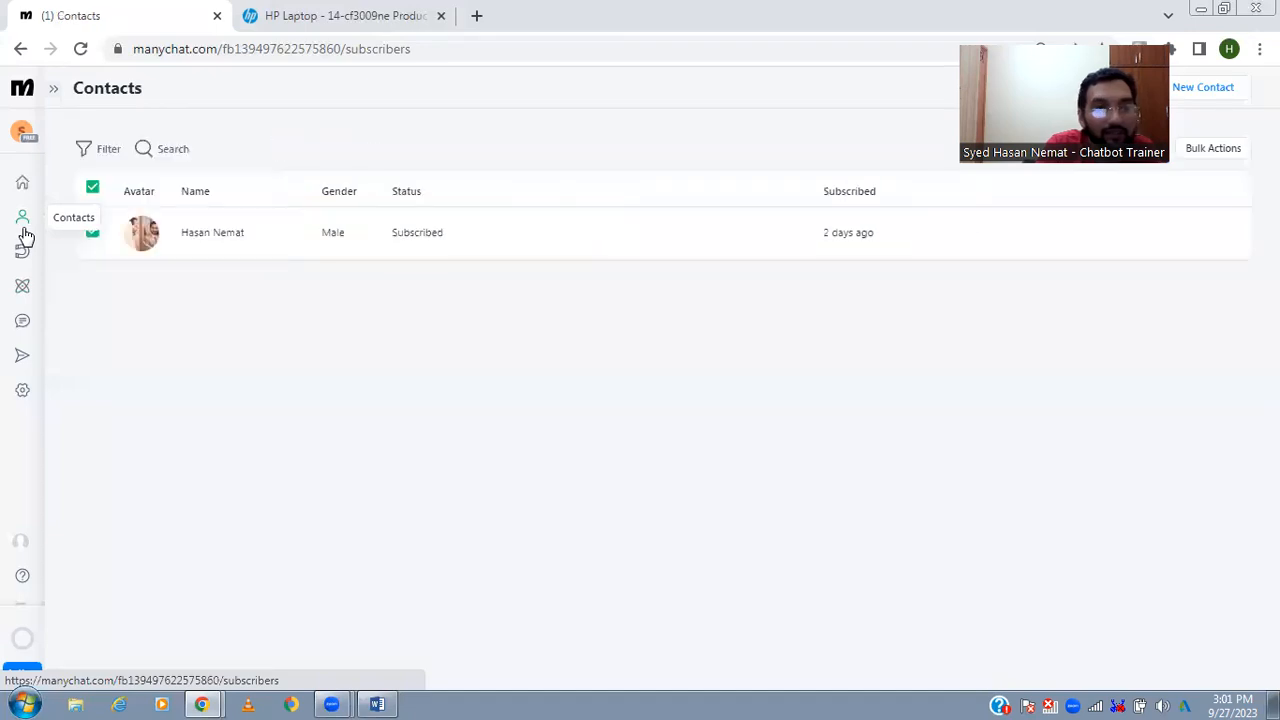
{"action": "mouse_move", "coordinate": [25, 641]}
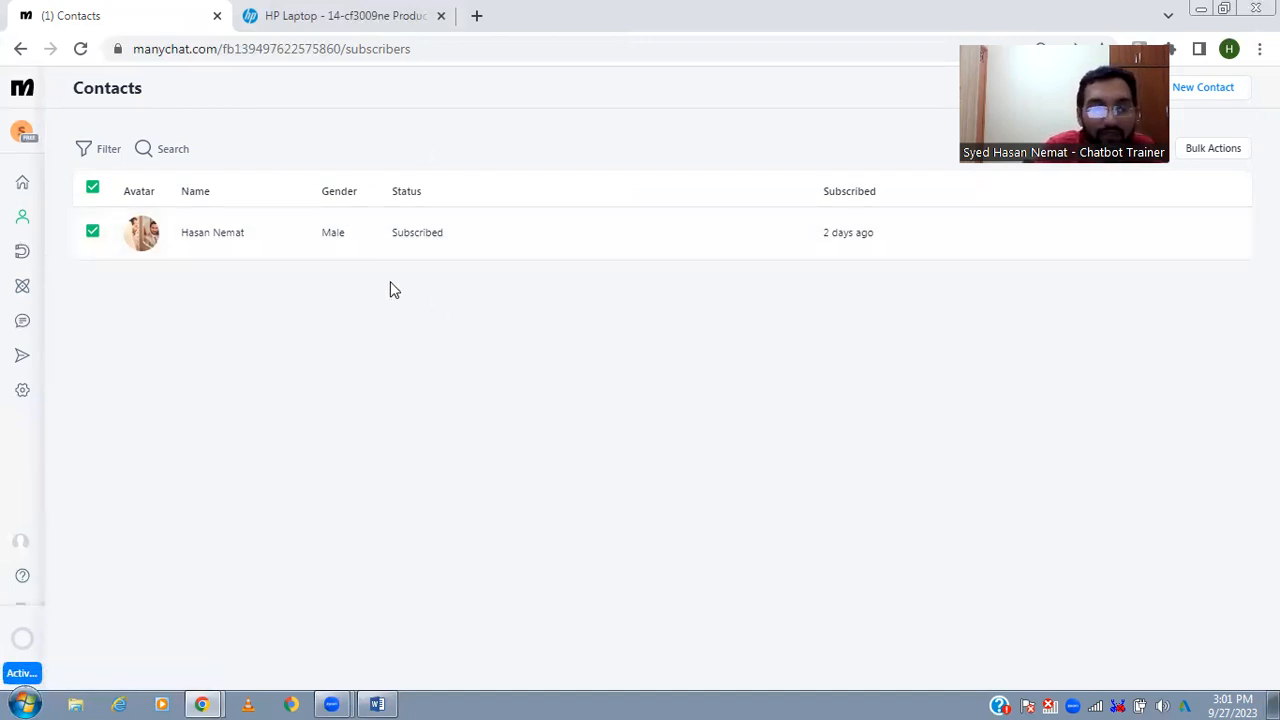
- Rename the Untitled automation flow as Laptop Shop
{"action": "left_click", "coordinate": [29, 191]}
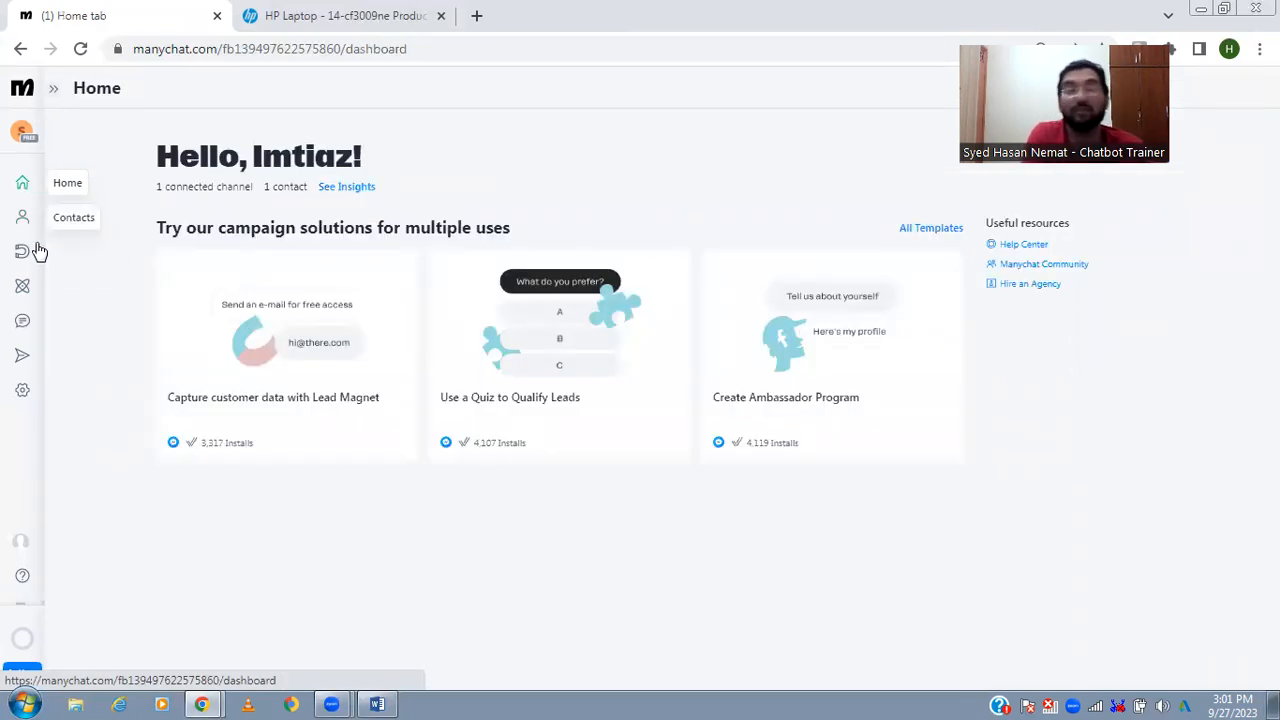
{"action": "left_click", "coordinate": [24, 313]}
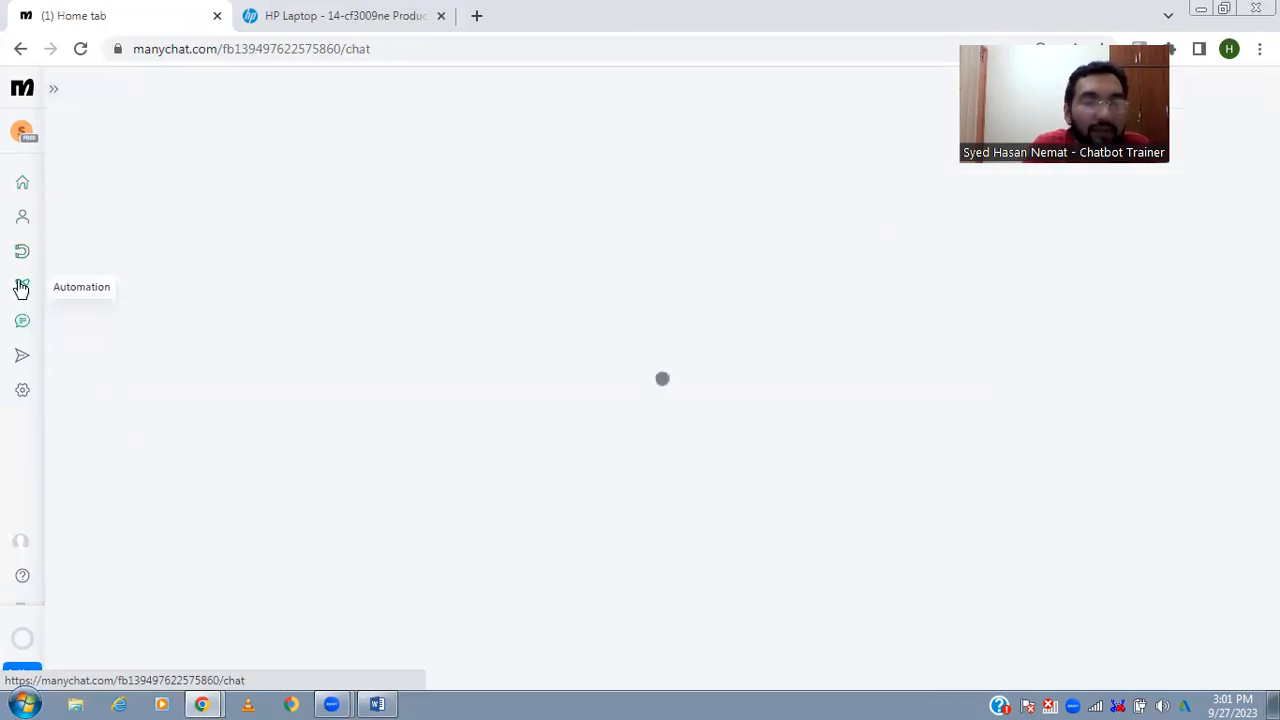
{"action": "left_click", "coordinate": [22, 286]}
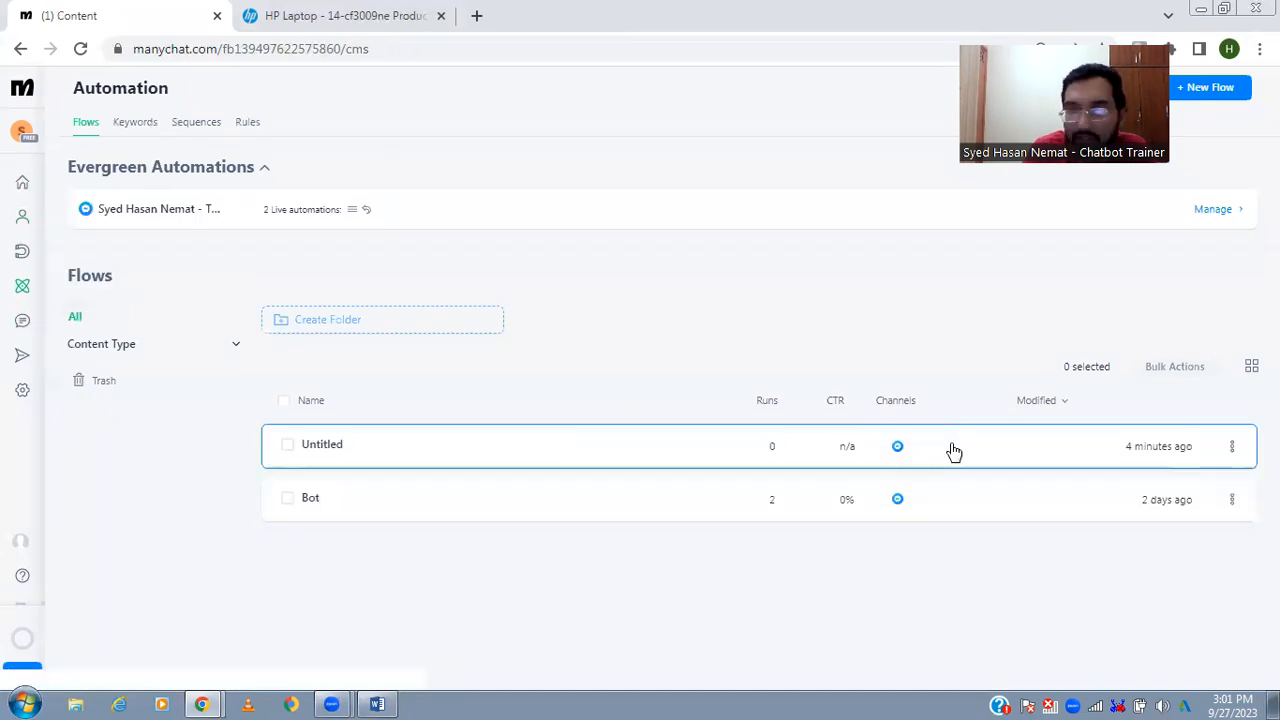
{"action": "left_click", "coordinate": [1232, 448]}
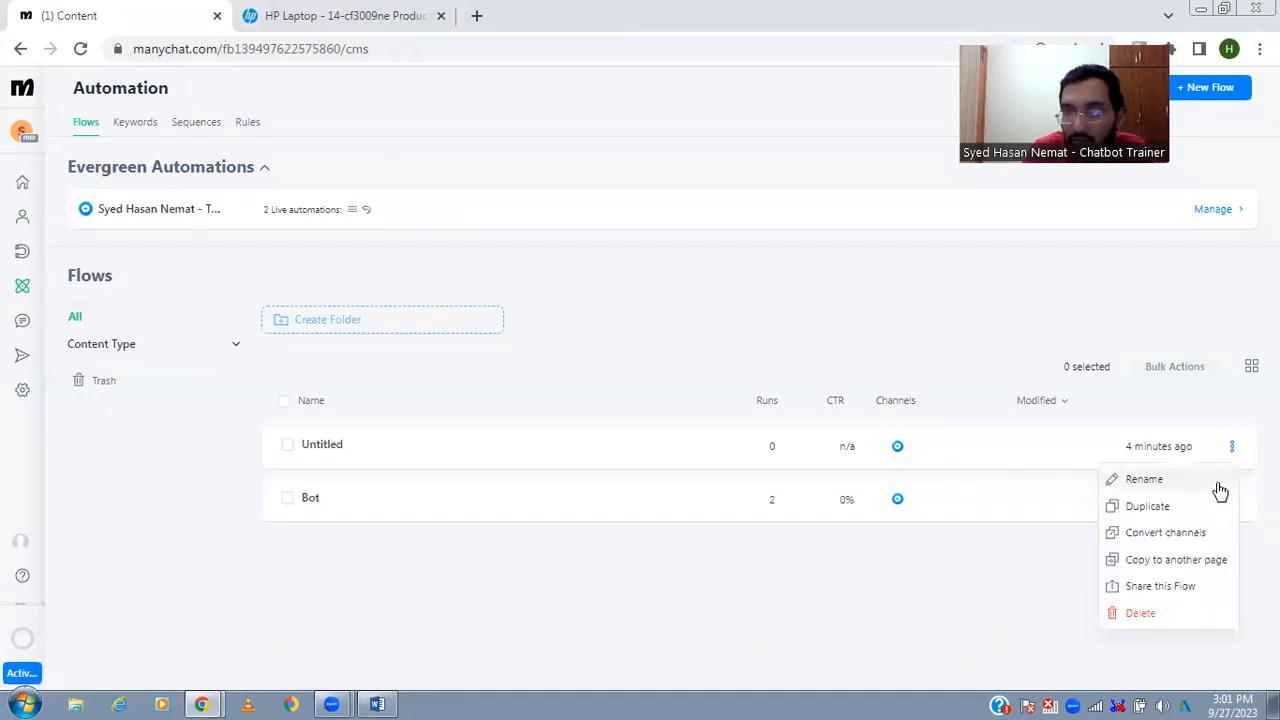
{"action": "left_click", "coordinate": [1217, 489]}
{"action": "key", "text": "ctrl+a"}
{"action": "key", "text": "BackSpace"}
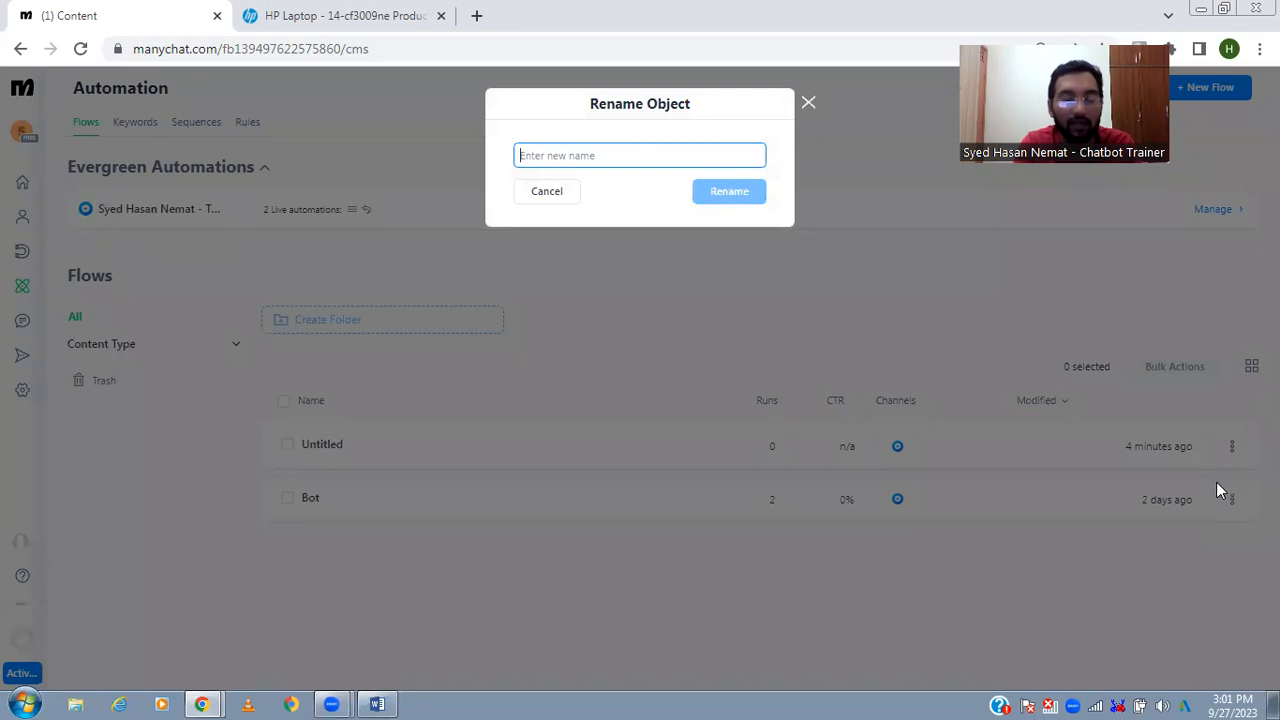
{"action": "type", "text": "Lap"}
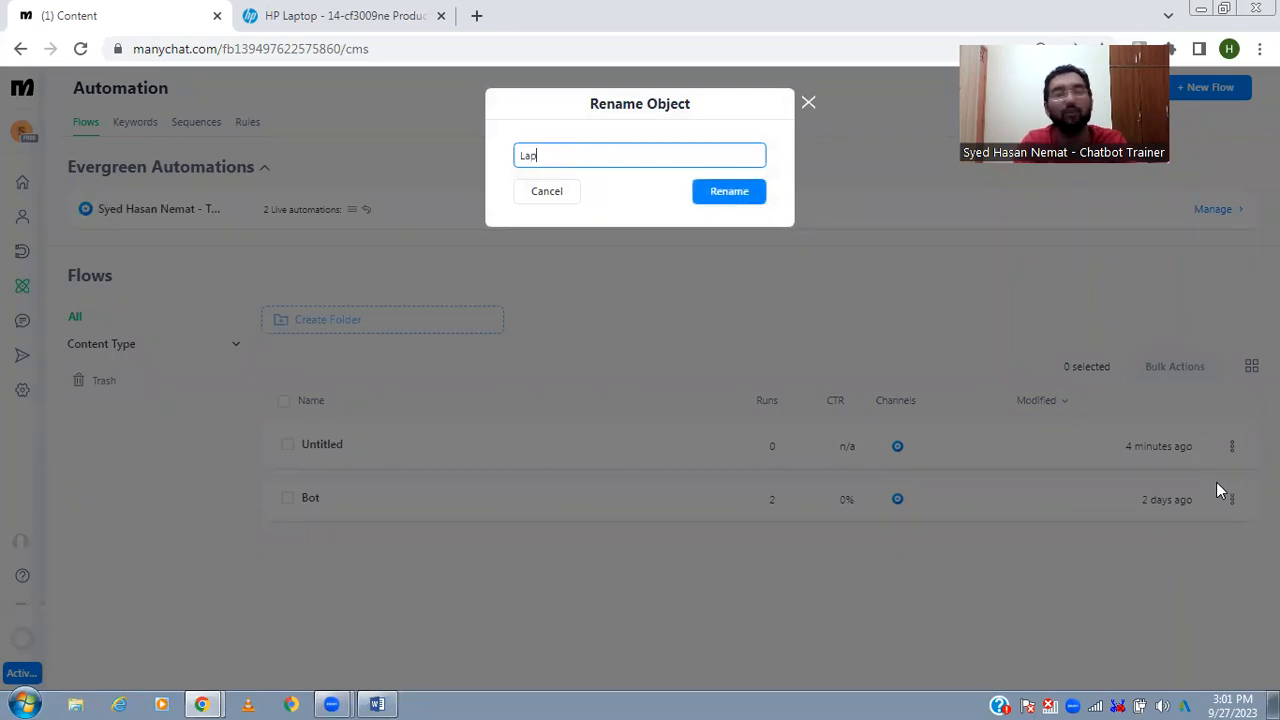
{"action": "type", "text": "top Shop"}
{"action": "key", "text": "Return"}
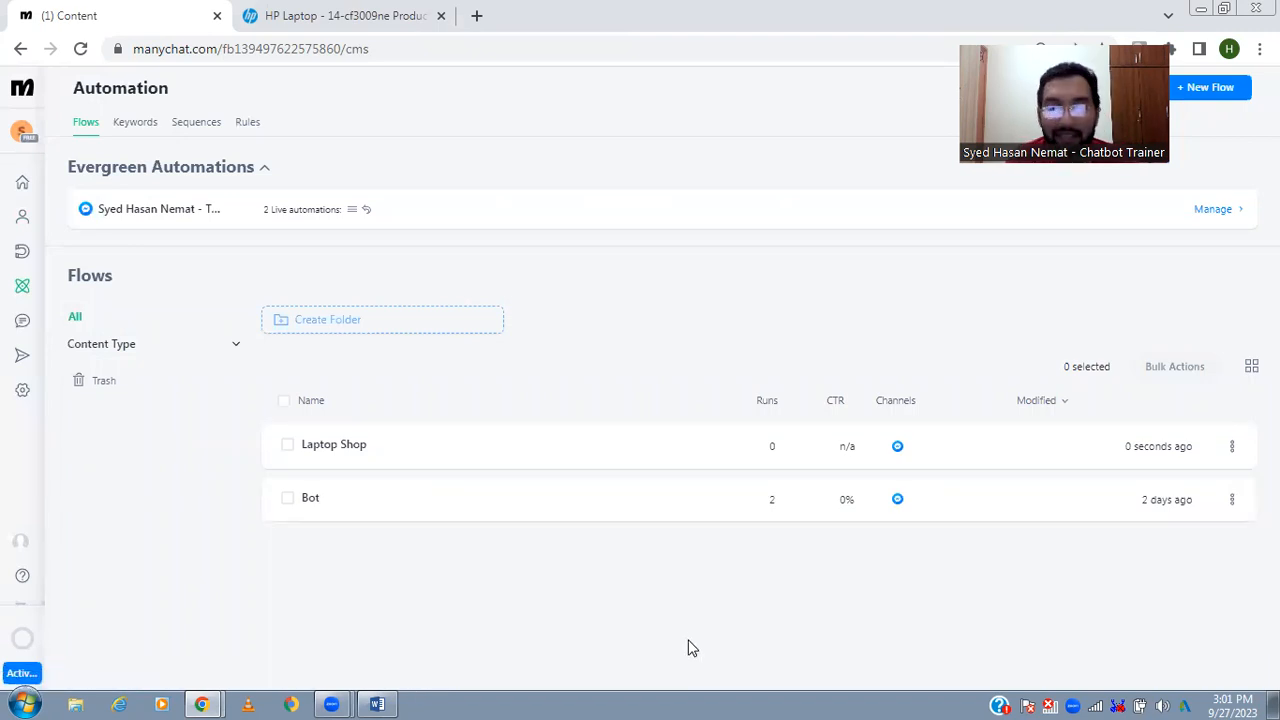
- Close the HP laptop specifications page and switch to Manychat -ESP.pdf to go over the Lecture 3 chatbot flow topics
{"action": "key", "text": "ctrl+Tab"}
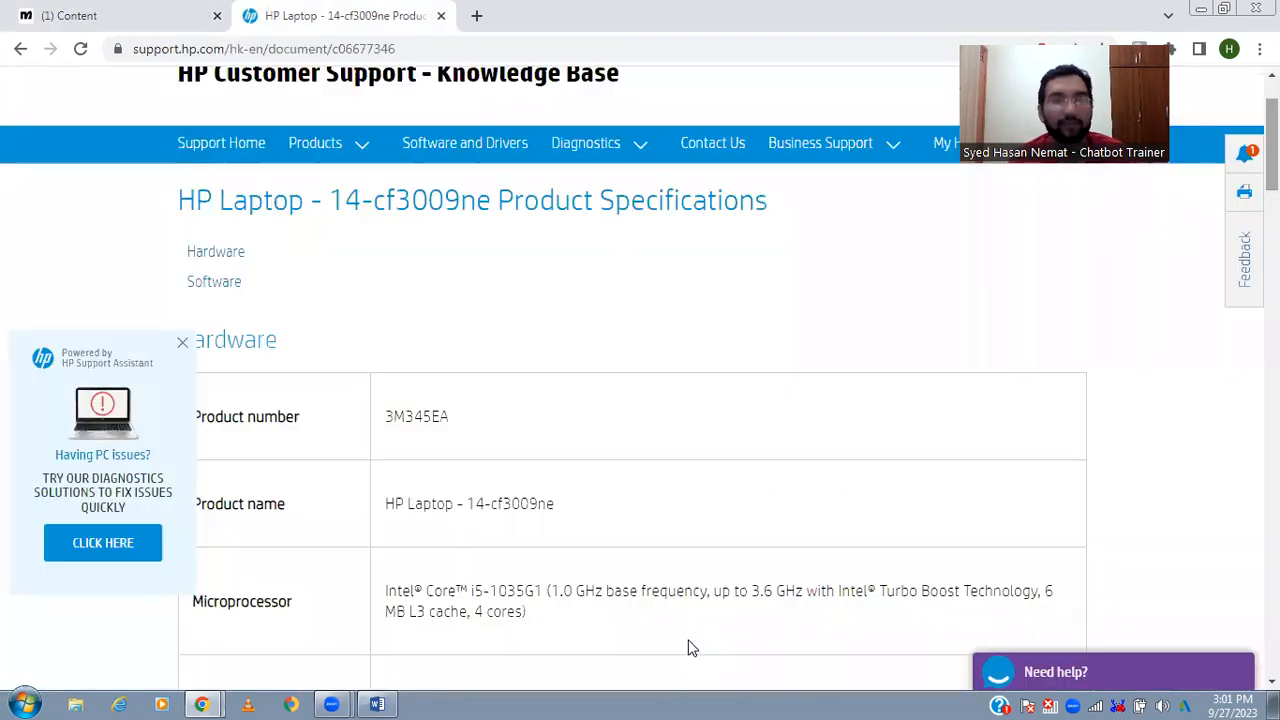
{"action": "key", "text": "ctrl+w"}
{"action": "key", "text": "alt+Tab"}
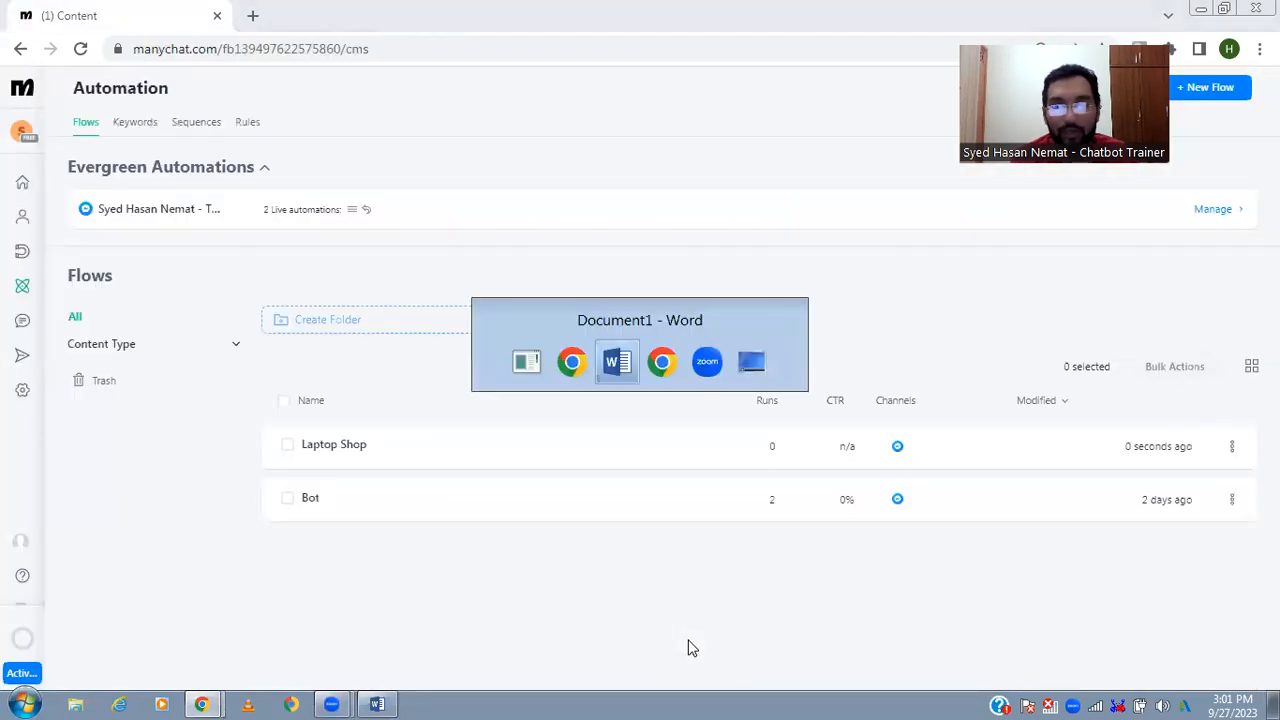
{"action": "key", "text": "alt+Tab"}
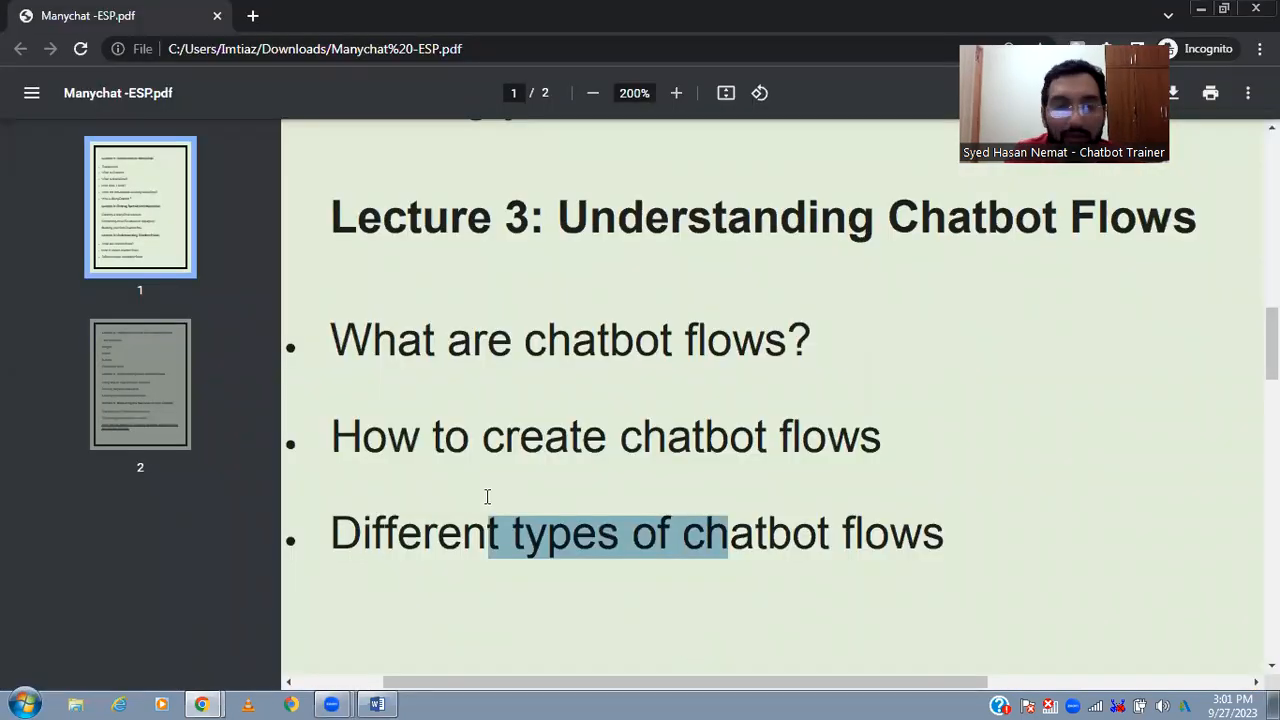
{"action": "left_click_drag", "start_coordinate": [335, 340], "coordinate": [609, 388]}
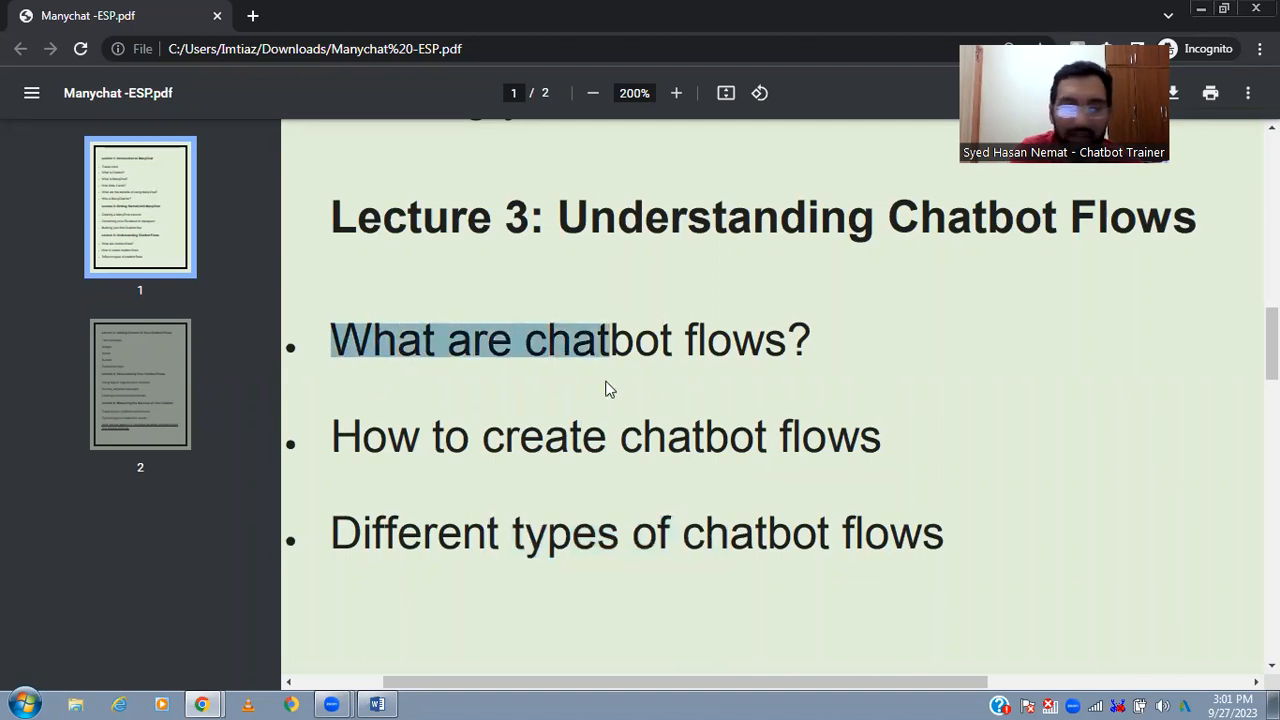
{"action": "left_click_drag", "start_coordinate": [362, 440], "coordinate": [644, 452]}
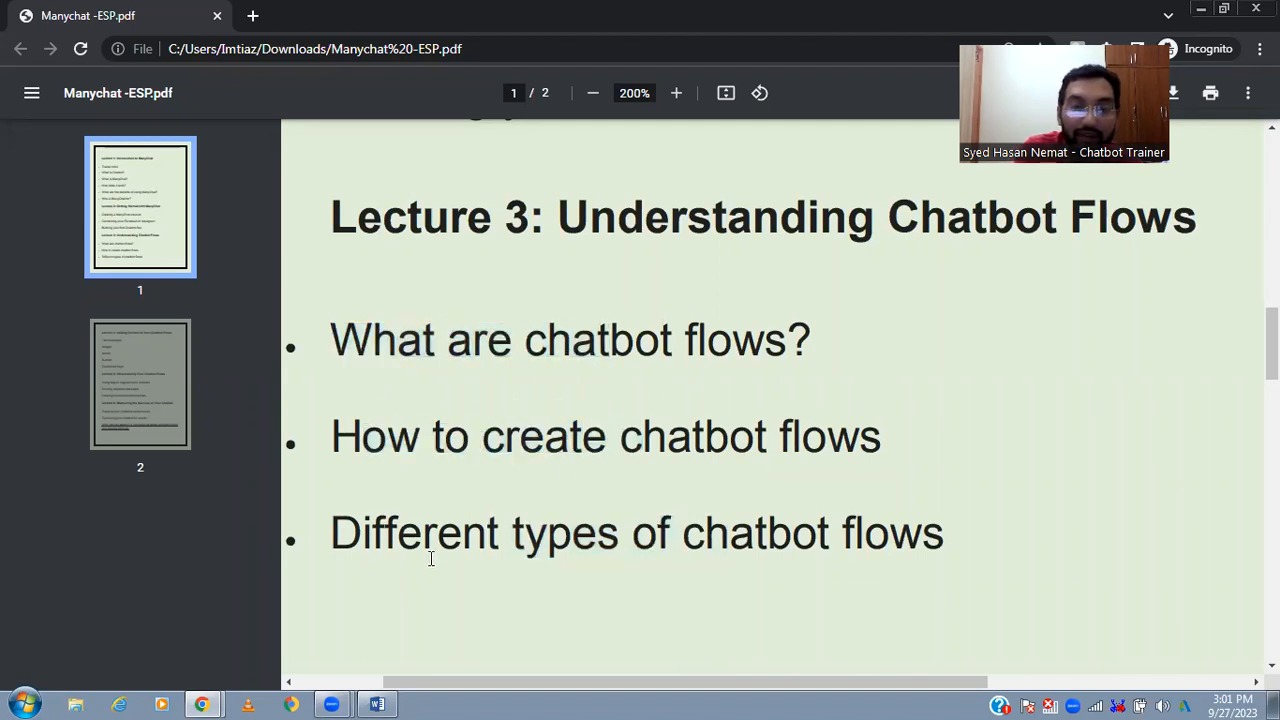